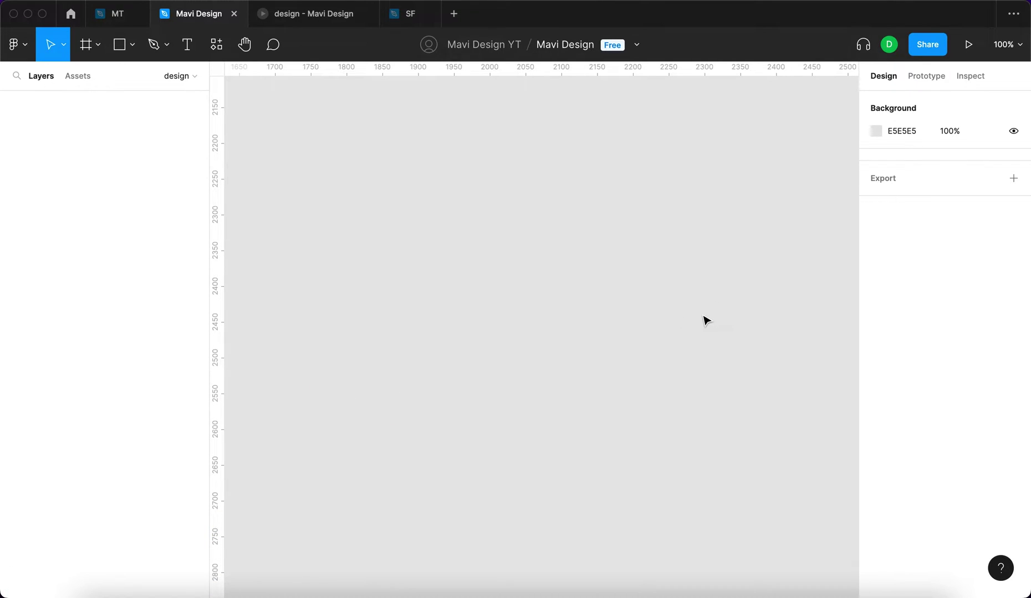
{"action": "key", "text": "f"}
{"action": "left_click_drag", "start_coordinate": [502, 157], "coordinate": [621, 272]}
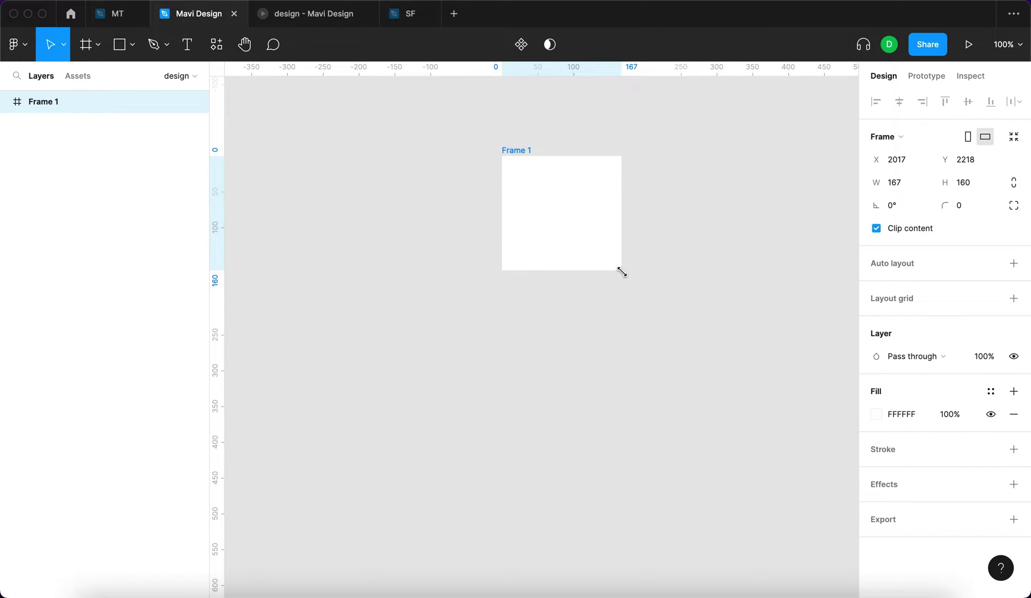
{"action": "key", "text": "BackSpace"}
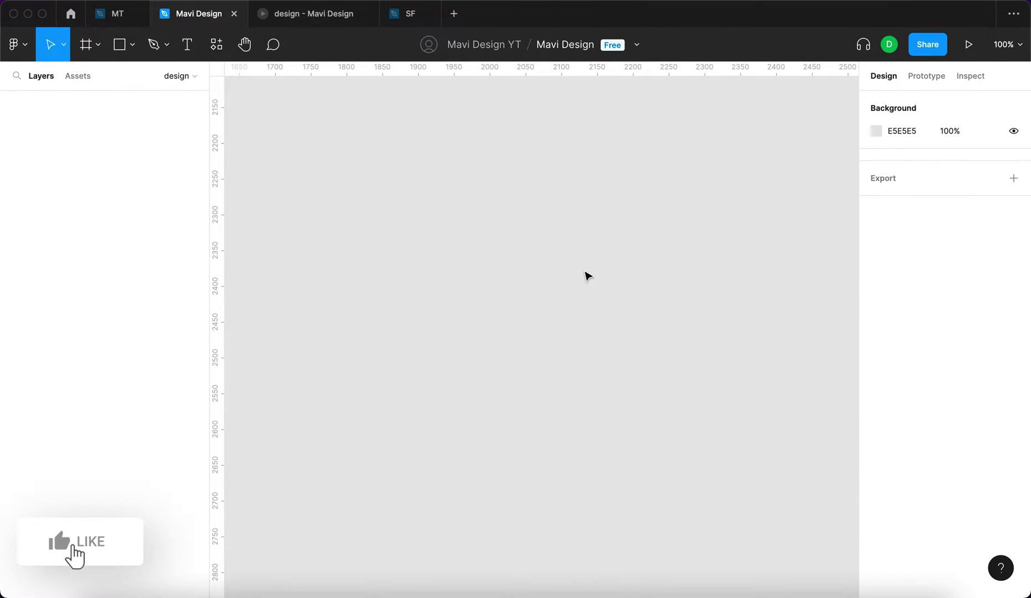
Add a 390×844 frame to the canvas using the iPhone 13 / 13 Pro preset.
{"action": "key", "text": "f"}
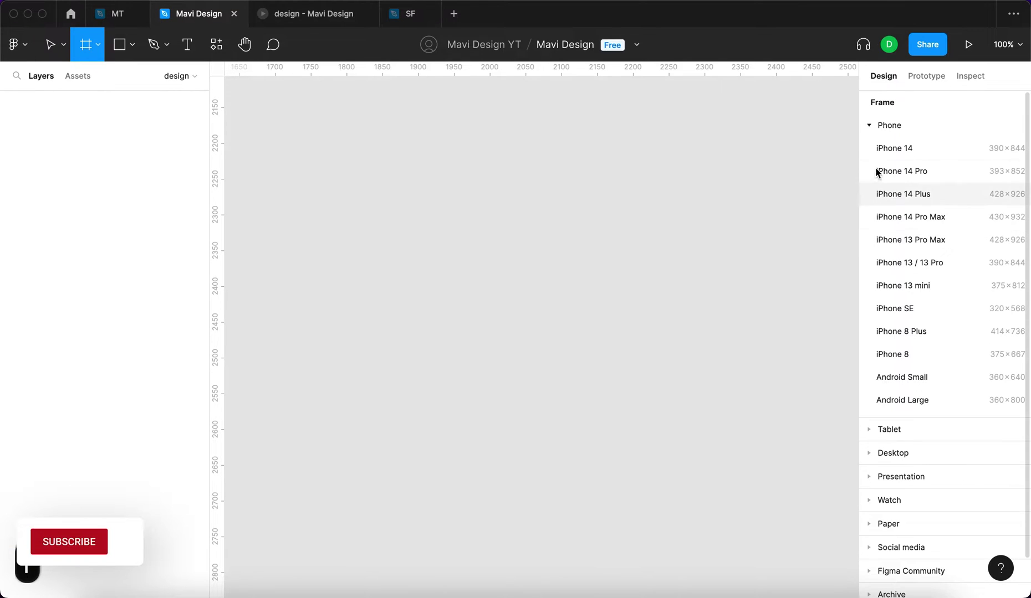
{"action": "left_click", "coordinate": [871, 124]}
{"action": "left_click", "coordinate": [869, 125]}
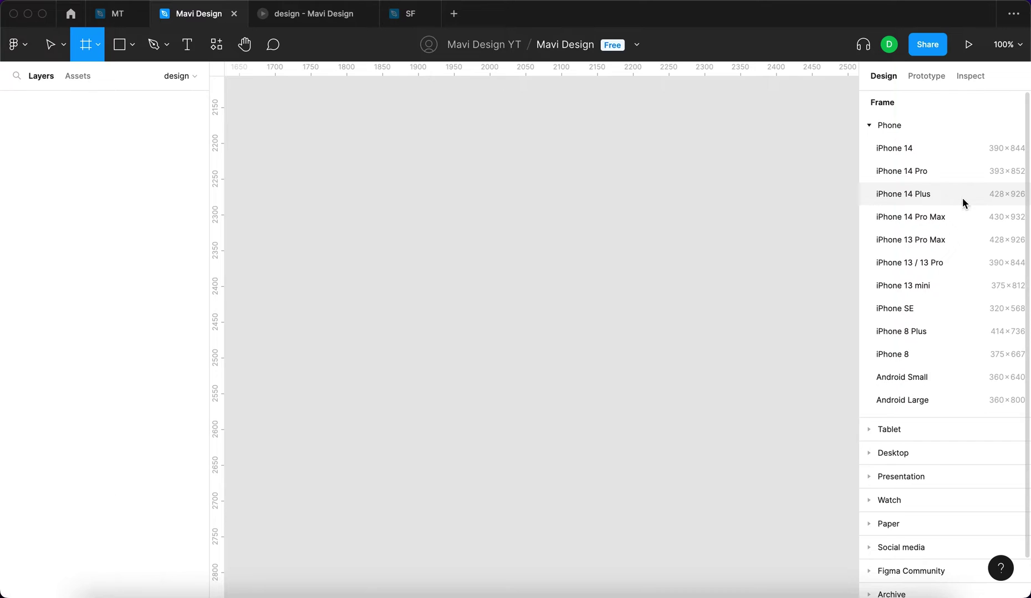
{"action": "left_click", "coordinate": [949, 263]}
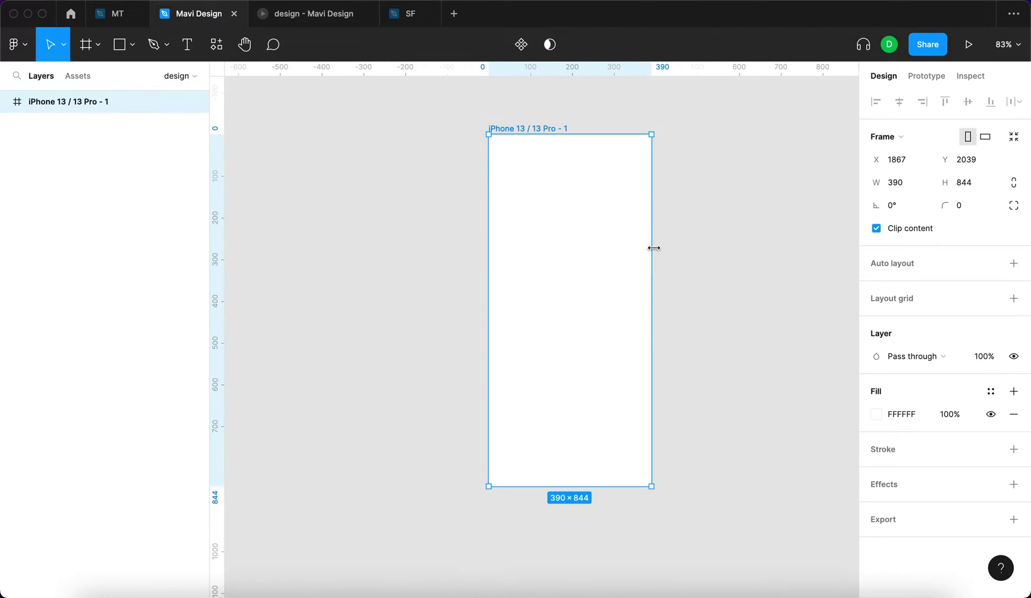
{"action": "scroll", "coordinate": [557, 205], "scroll_direction": "up", "scroll_amount": 3}
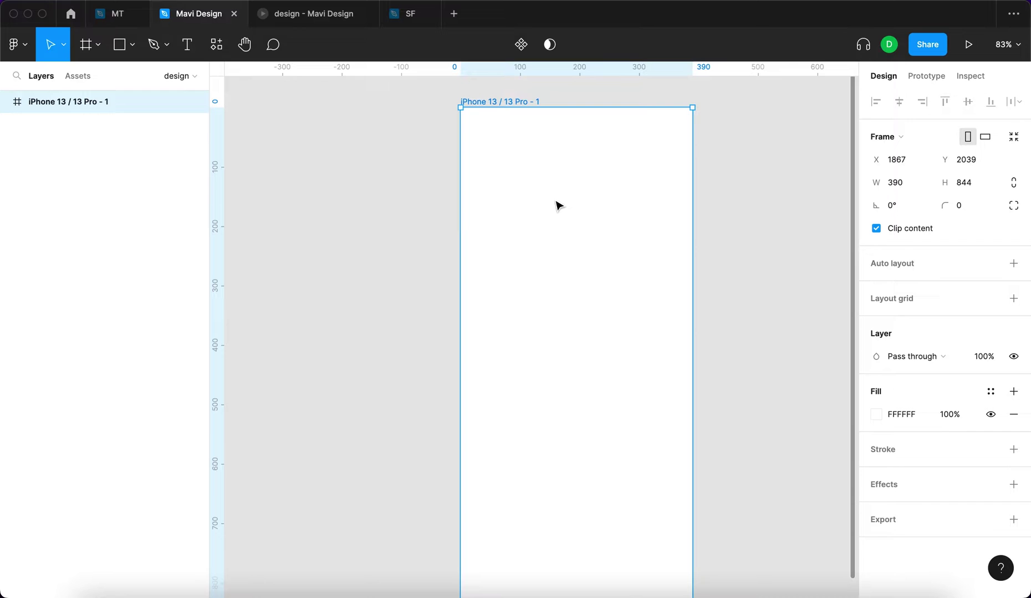
Rename the phone frame to "app wireframe".
{"action": "double_click", "coordinate": [499, 103]}
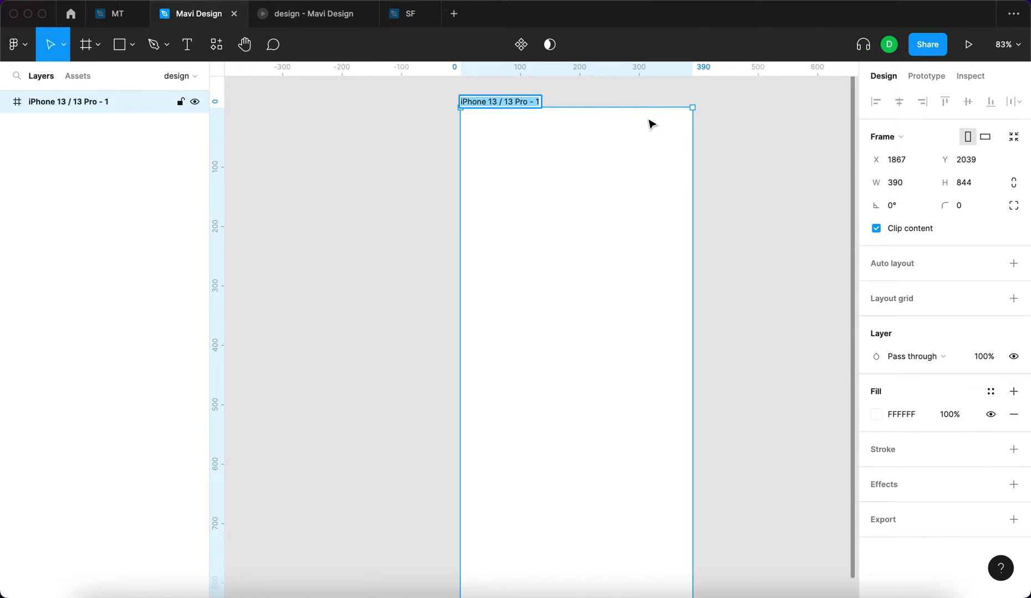
{"action": "key", "text": "super+r"}
{"action": "type", "text": "app wireframe"}
{"action": "key", "text": "Return"}
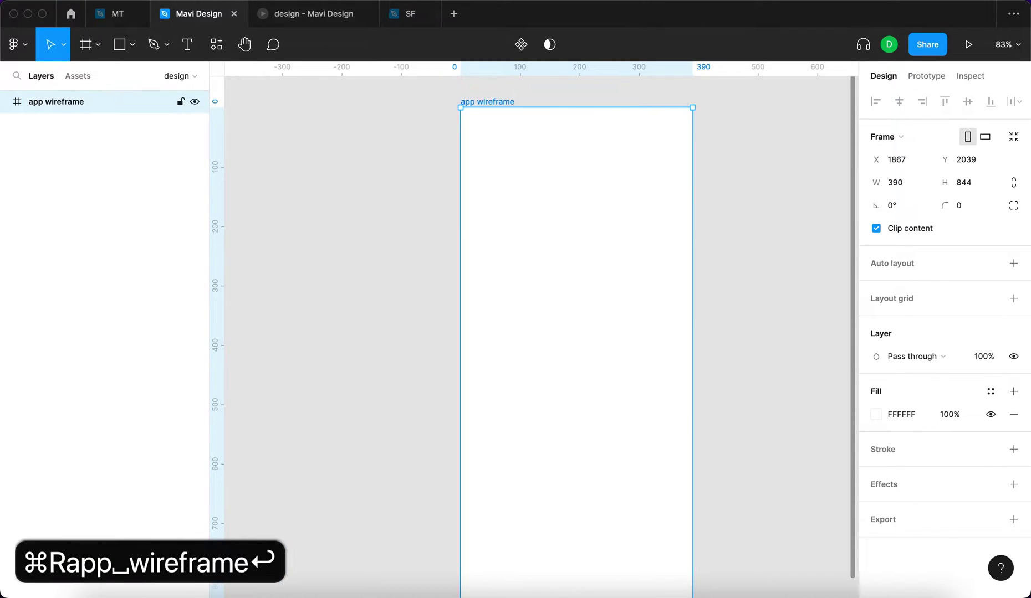
Duplicate the app wireframe frame and place the copy well to its left at about X 722, level with the original.
{"action": "scroll", "coordinate": [566, 203], "scroll_direction": "down", "scroll_amount": 5}
{"action": "left_click", "coordinate": [566, 202]}
{"action": "scroll", "coordinate": [566, 204], "scroll_direction": "up", "scroll_amount": 3}
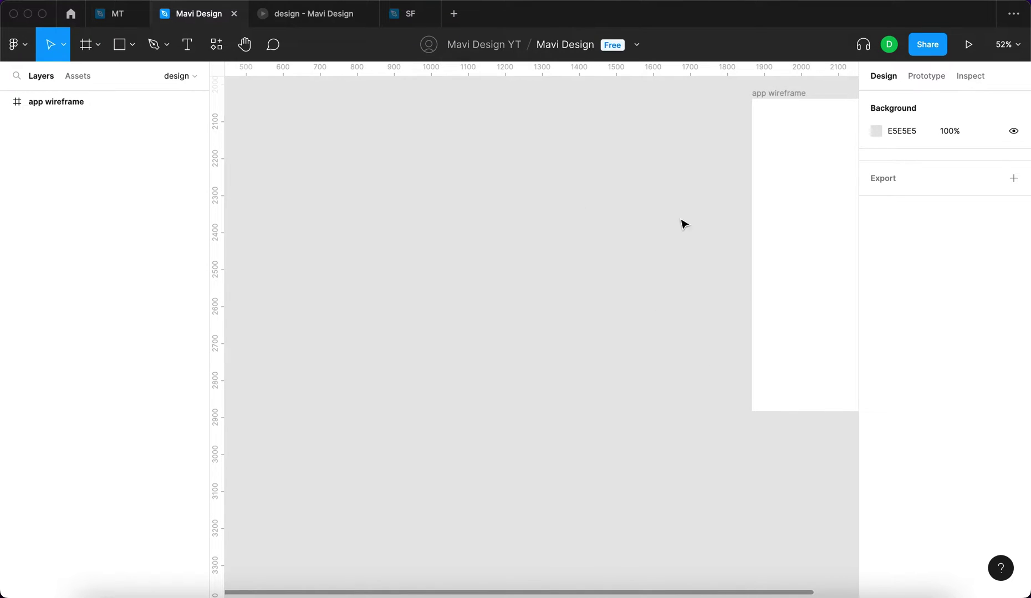
{"action": "left_click", "coordinate": [803, 228]}
{"action": "left_click_drag", "start_coordinate": [803, 227], "coordinate": [493, 233]}
{"action": "left_click", "coordinate": [536, 174]}
{"action": "left_click_drag", "start_coordinate": [536, 175], "coordinate": [423, 184]}
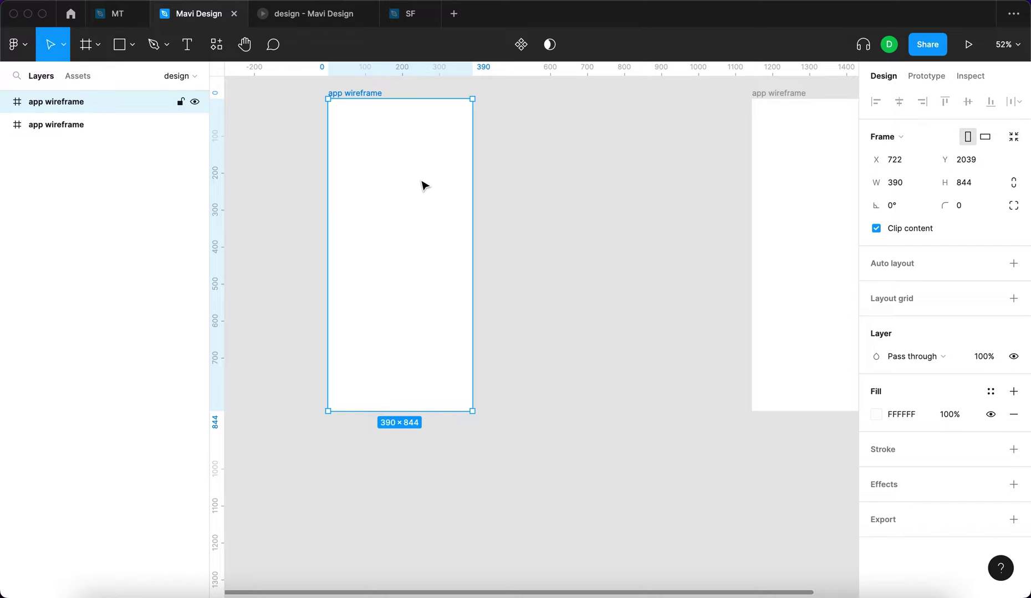
Rename the duplicated frame to "swipeable edge".
{"action": "scroll", "coordinate": [452, 241], "scroll_direction": "up", "scroll_amount": 2}
{"action": "key", "text": "super+r"}
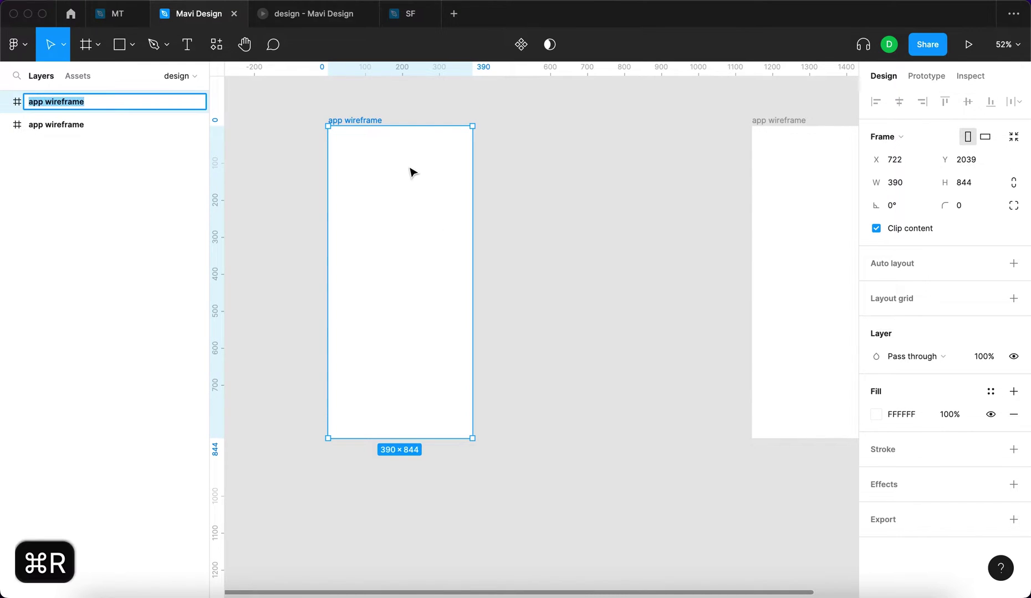
{"action": "type", "text": "swipeable edge"}
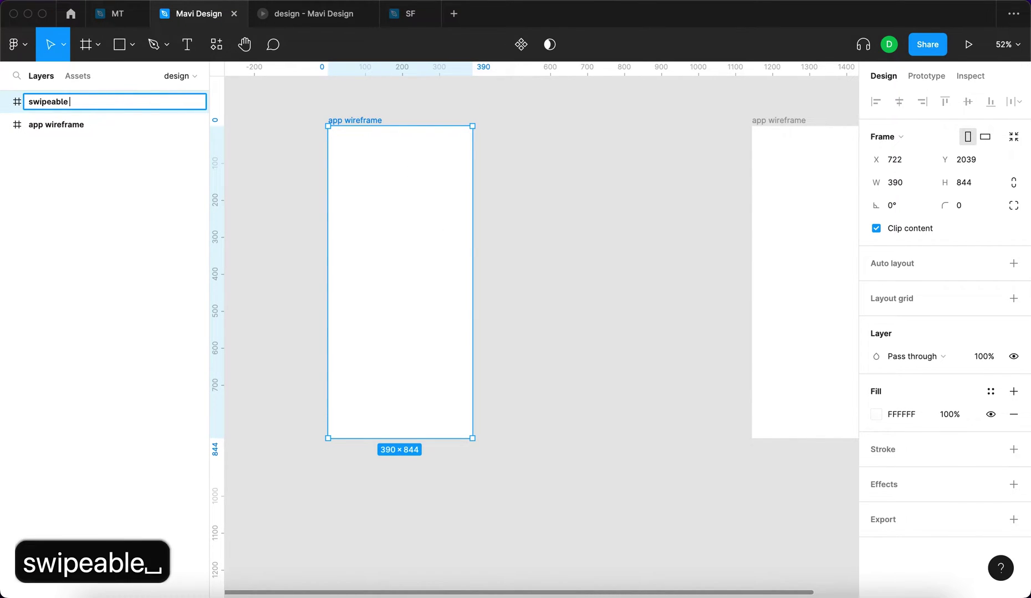
{"action": "left_click", "coordinate": [452, 313]}
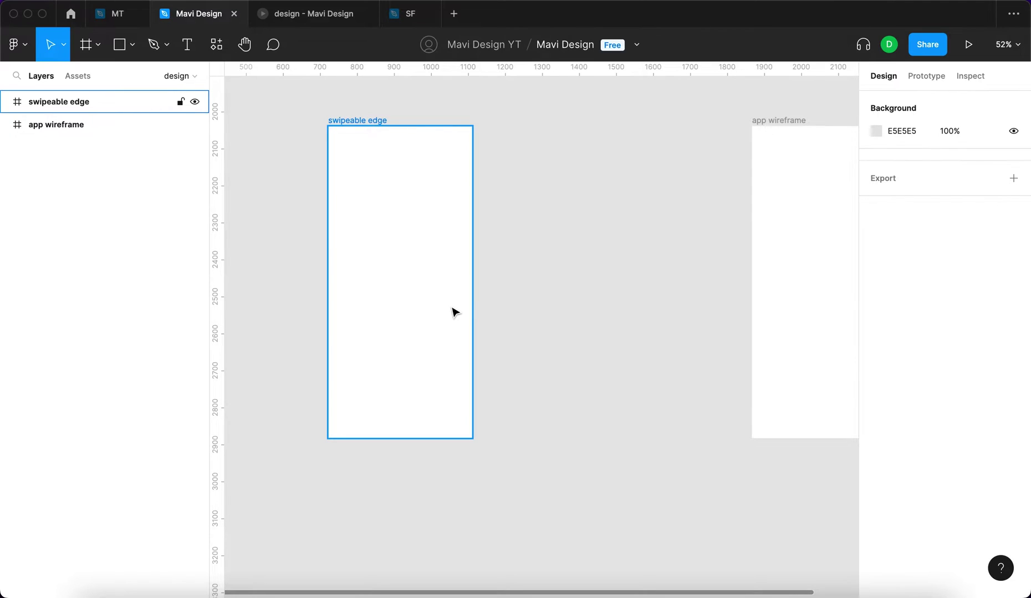
Shorten the swipeable edge frame from its lower edge and set its height to 500.
{"action": "left_click", "coordinate": [452, 314]}
{"action": "scroll", "coordinate": [657, 329], "scroll_direction": "right", "scroll_amount": 4}
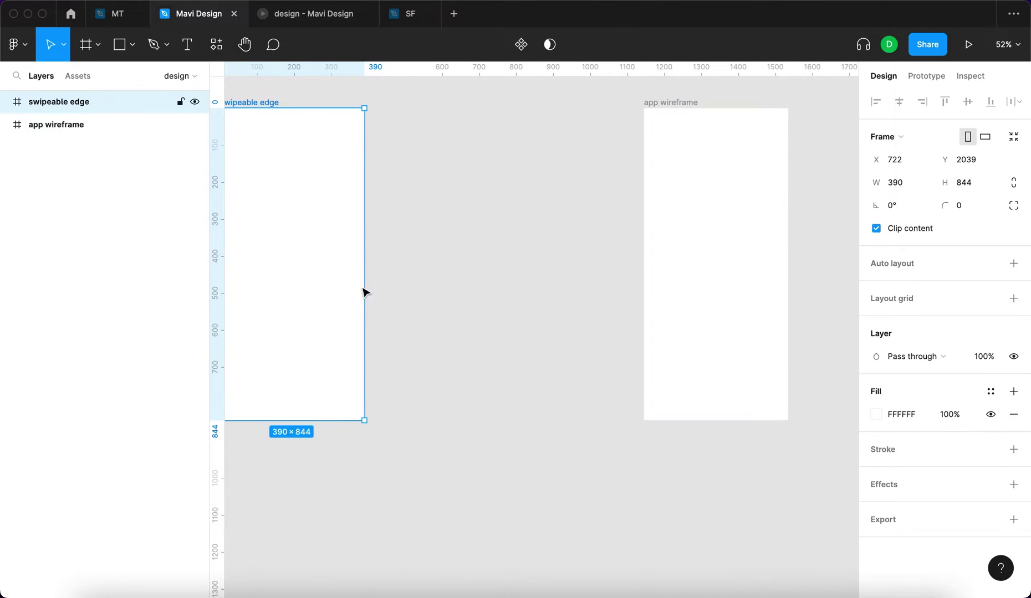
{"action": "scroll", "coordinate": [613, 333], "scroll_direction": "left", "scroll_amount": 5}
{"action": "left_click_drag", "start_coordinate": [496, 451], "coordinate": [488, 332]}
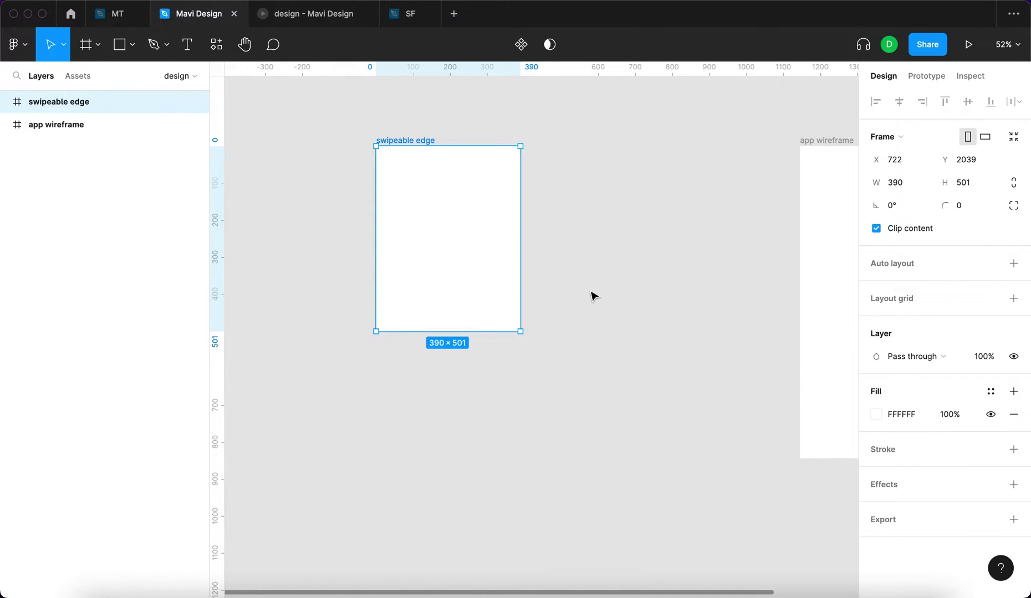
{"action": "left_click", "coordinate": [964, 183]}
{"action": "type", "text": "500"}
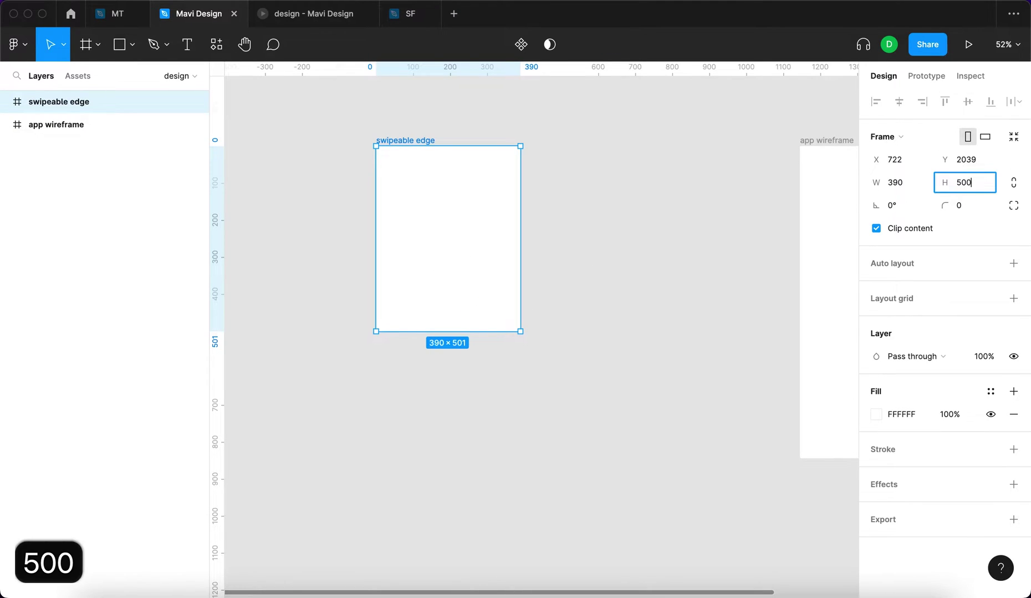
{"action": "key", "text": "Return"}
{"action": "left_click", "coordinate": [690, 260]}
Enable independent corners on the swipeable edge frame and set its top-left corner radius to 24.
{"action": "left_click", "coordinate": [430, 262]}
{"action": "left_click", "coordinate": [1012, 206]}
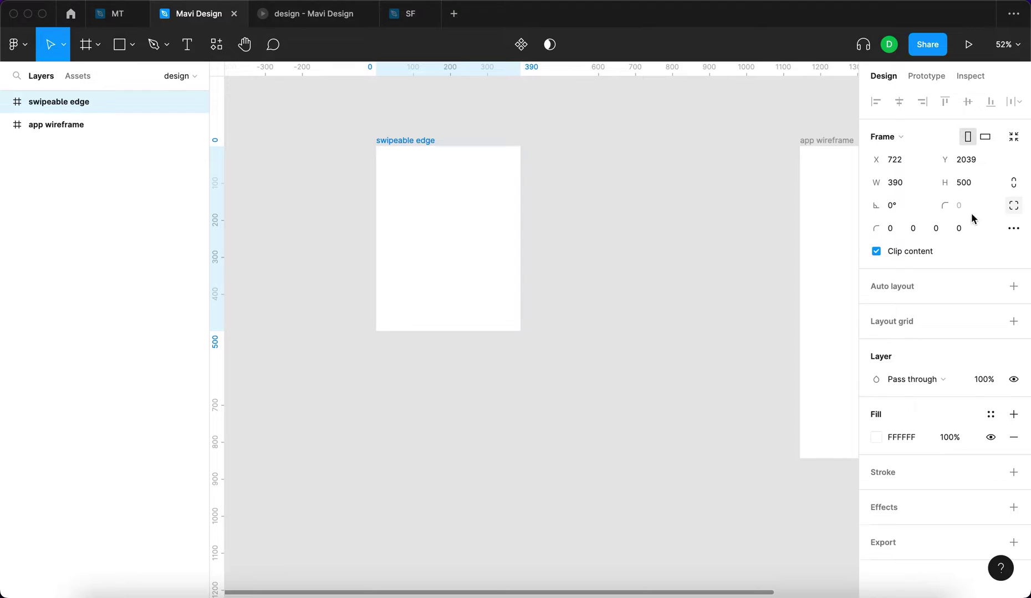
{"action": "left_click", "coordinate": [892, 229]}
{"action": "key", "text": "shift+Up"}
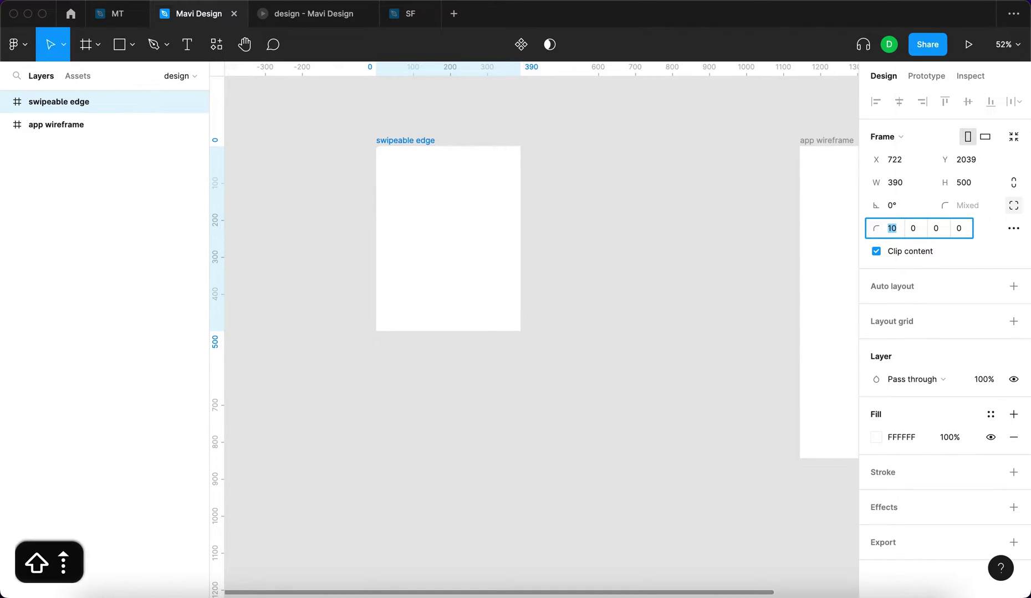
{"action": "left_click", "coordinate": [1022, 212]}
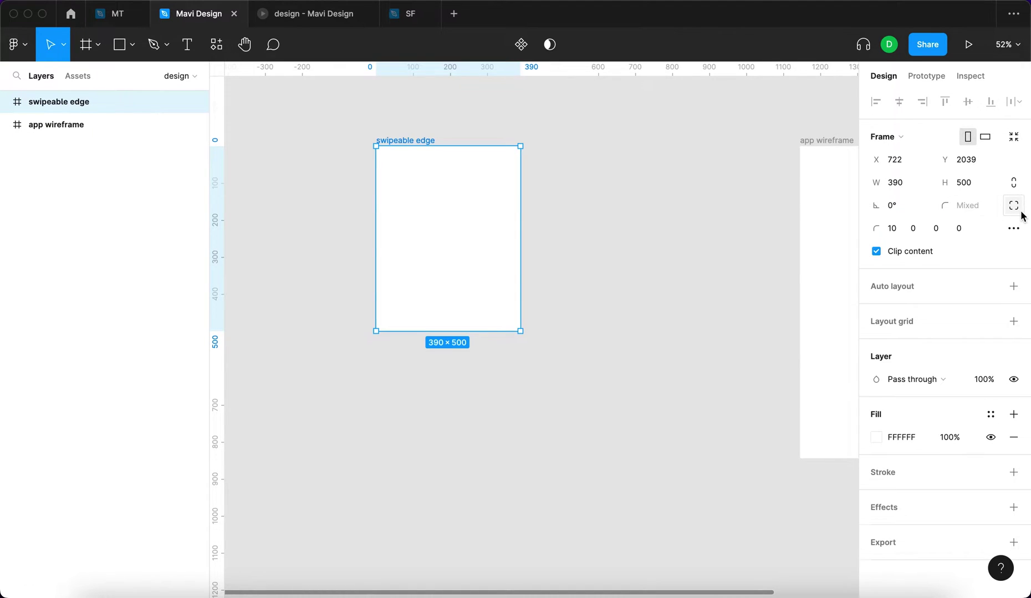
{"action": "left_click", "coordinate": [901, 231]}
{"action": "key", "text": "shift+Up"}
{"action": "key", "text": "shift+Up"}
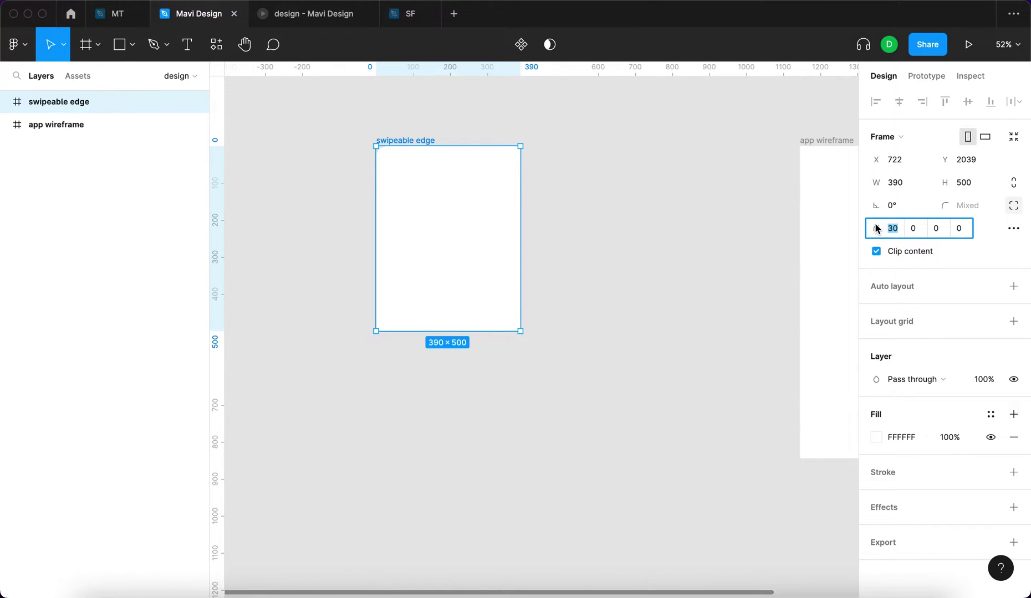
{"action": "key", "text": "shift+Down"}
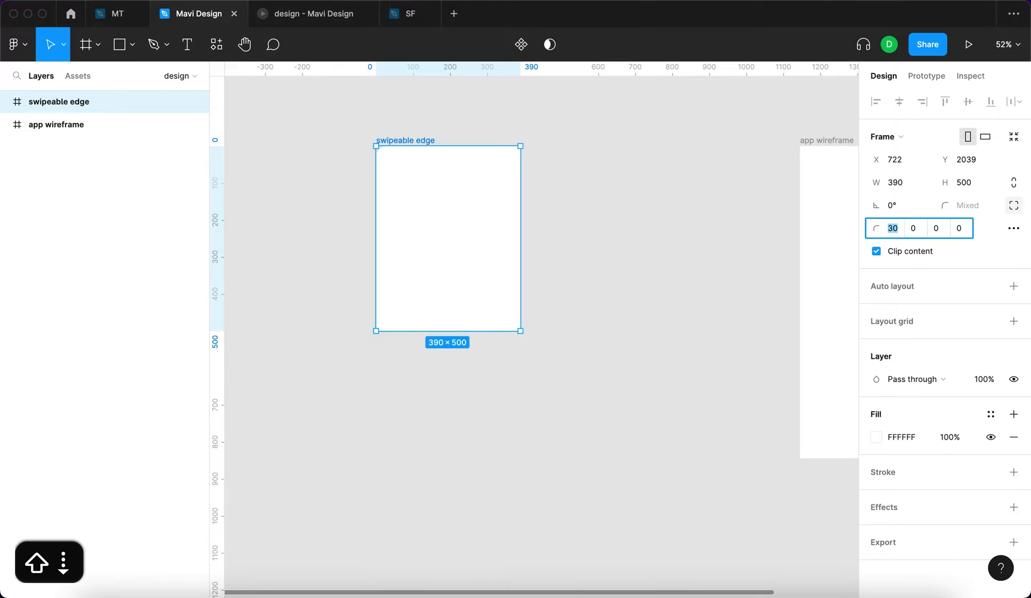
{"action": "key", "text": "Up"}
{"action": "key", "text": "Up"}
{"action": "key", "text": "Up"}
{"action": "key", "text": "Up"}
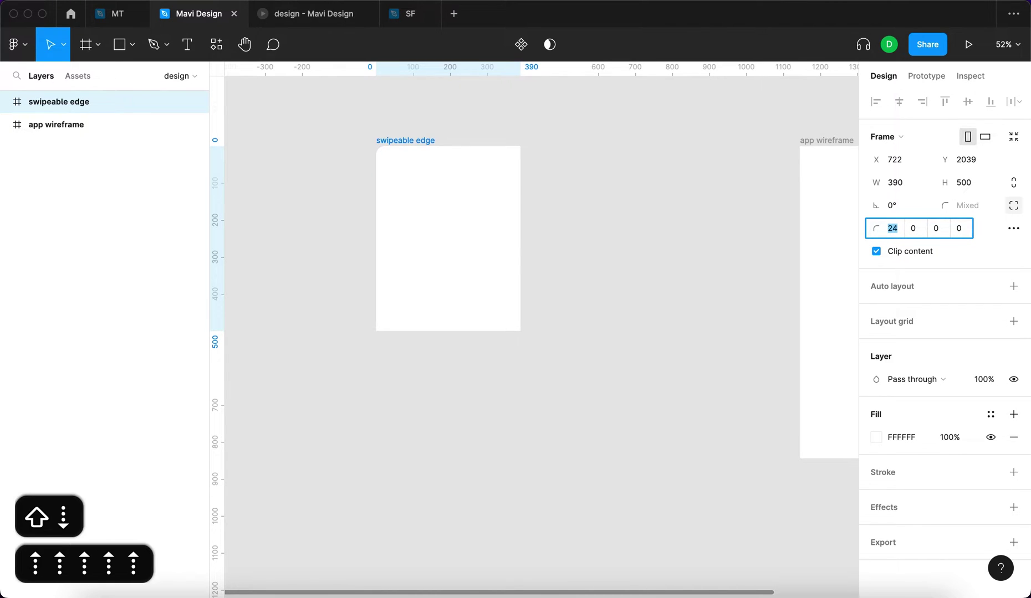
Set the swipeable edge frame's top-right corner radius to 24.
{"action": "left_click", "coordinate": [913, 228]}
{"action": "key", "text": "shift+Up"}
{"action": "key", "text": "shift+Up"}
{"action": "key", "text": "Up"}
{"action": "key", "text": "Up"}
{"action": "key", "text": "Up"}
{"action": "key", "text": "Up"}
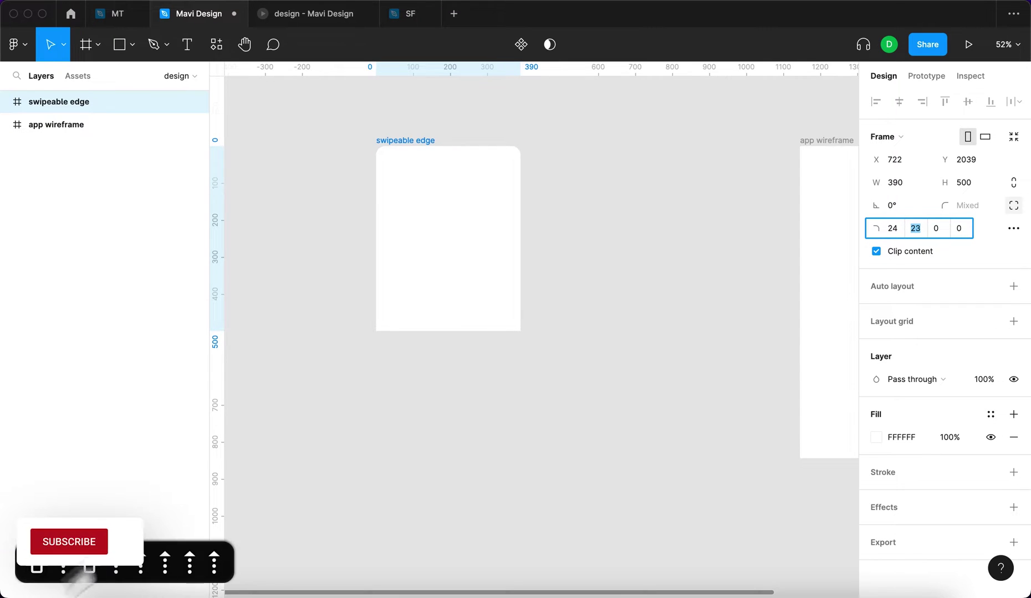
{"action": "key", "text": "Return"}
{"action": "left_click", "coordinate": [635, 200]}
Draw a thin rectangle about 97×8 as a grab handle near the top centre of the swipeable edge frame.
{"action": "left_click", "coordinate": [430, 202]}
{"action": "key", "text": "shift+2"}
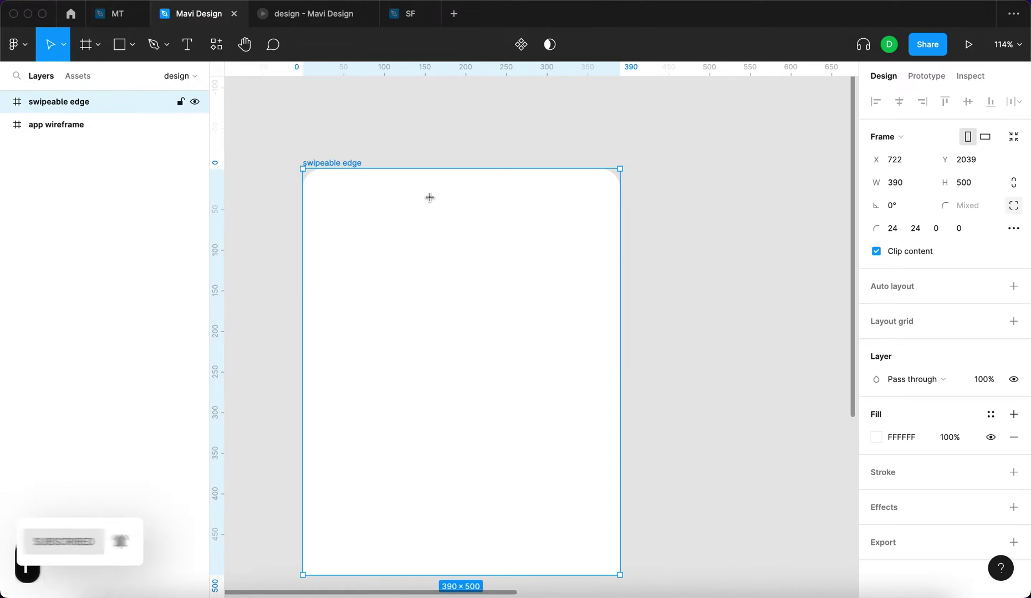
{"action": "key", "text": "r"}
{"action": "left_click_drag", "start_coordinate": [425, 184], "coordinate": [504, 193]}
{"action": "left_click", "coordinate": [640, 227]}
{"action": "left_click", "coordinate": [476, 189]}
Round the grab handle's corners with a radius of 10.
{"action": "left_click", "coordinate": [964, 189]}
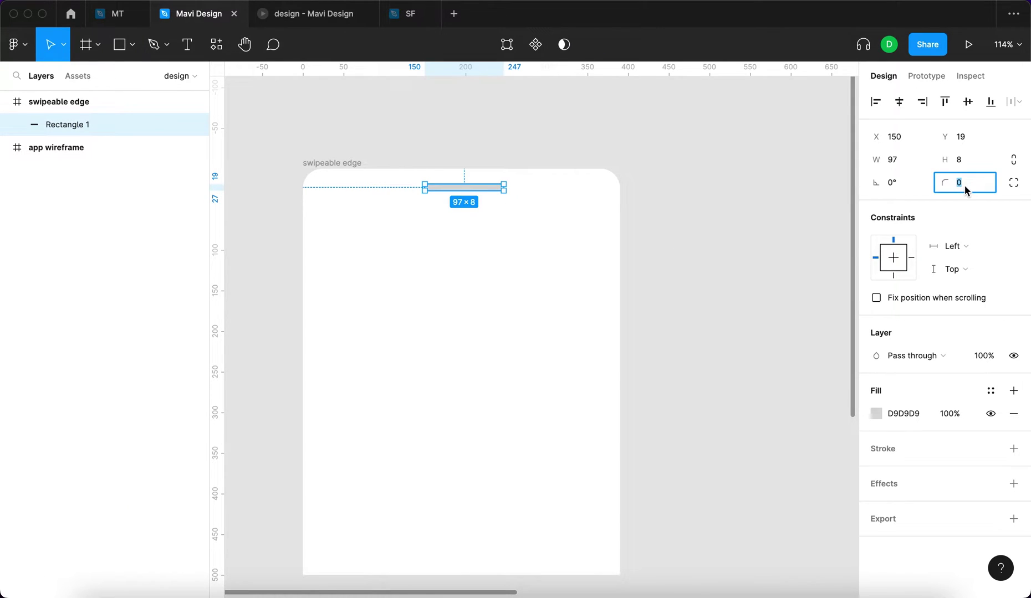
{"action": "key", "text": "shift+Up"}
{"action": "key", "text": "Return"}
Set the grab handle's horizontal constraint to Center.
{"action": "left_click", "coordinate": [959, 249]}
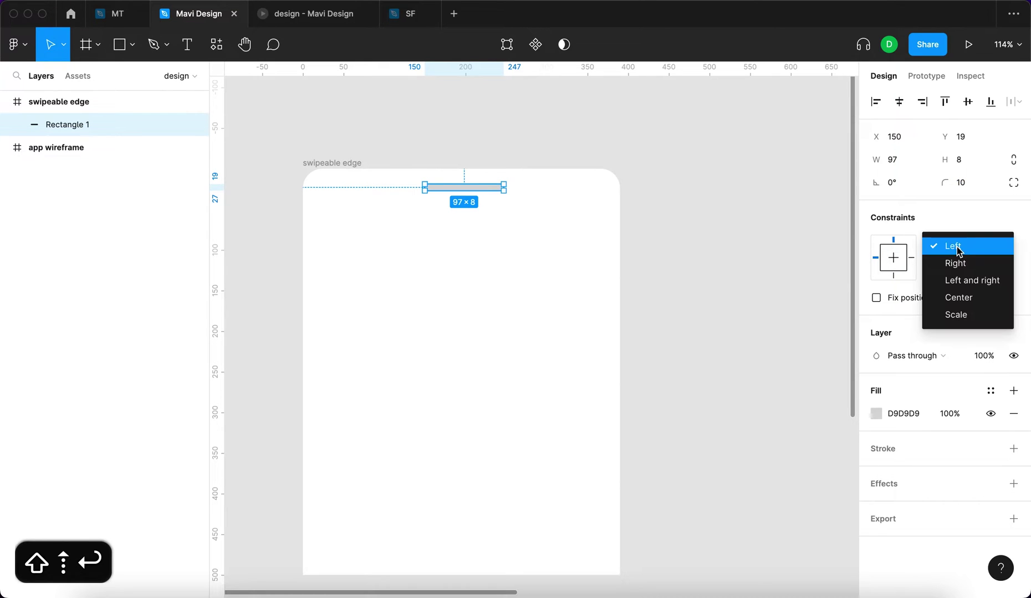
{"action": "left_click", "coordinate": [969, 298]}
{"action": "left_click", "coordinate": [971, 274]}
{"action": "left_click", "coordinate": [724, 205]}
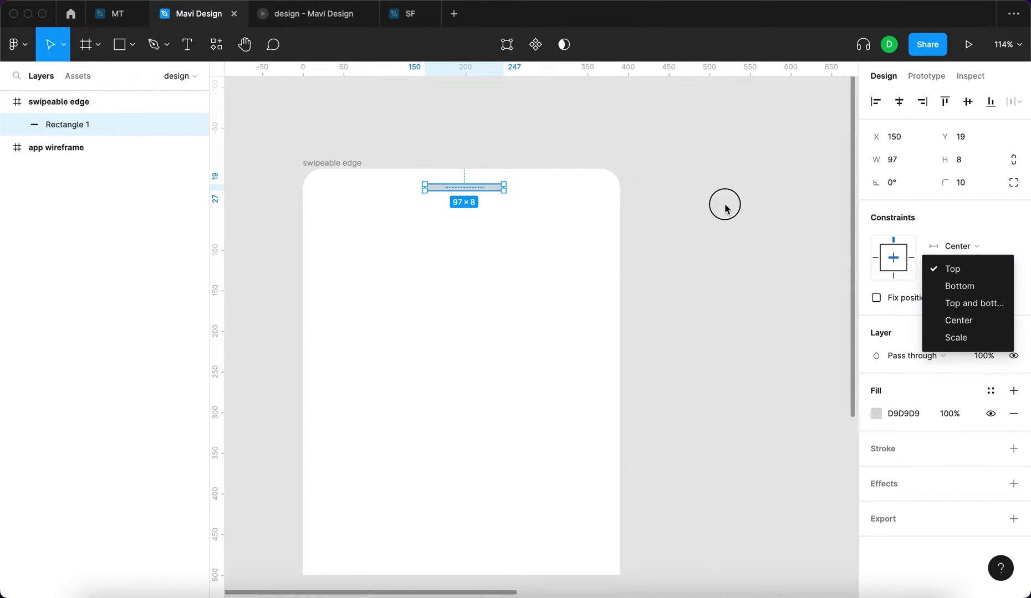
{"action": "left_click", "coordinate": [496, 149]}
{"action": "left_click", "coordinate": [477, 189]}
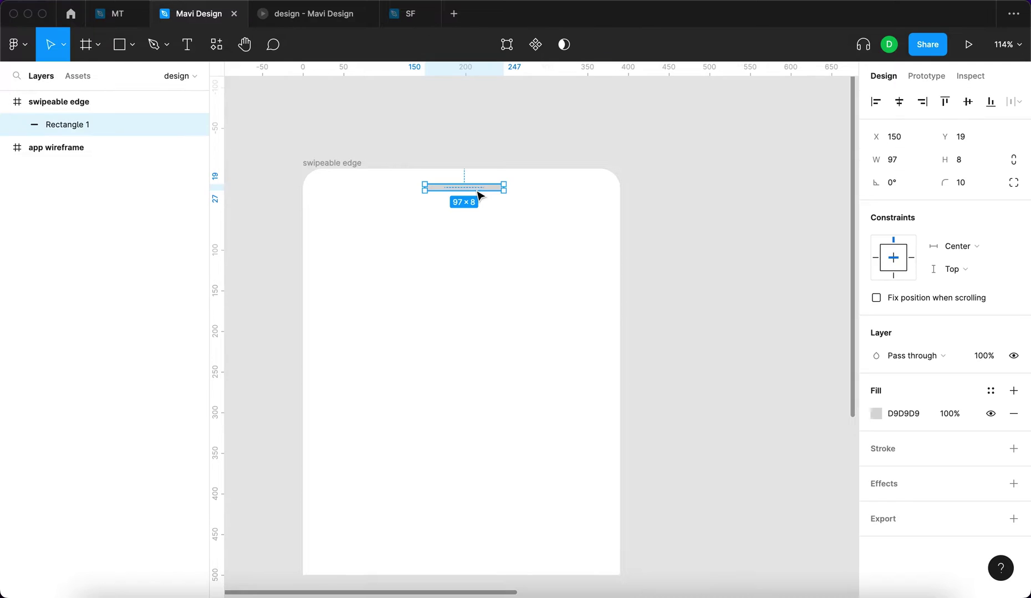
Move the grab handle up to about Y 11 and narrow it to about 71 wide.
{"action": "left_click", "coordinate": [740, 330]}
{"action": "scroll", "coordinate": [459, 182], "scroll_direction": "up", "scroll_amount": 5}
{"action": "left_click", "coordinate": [460, 200]}
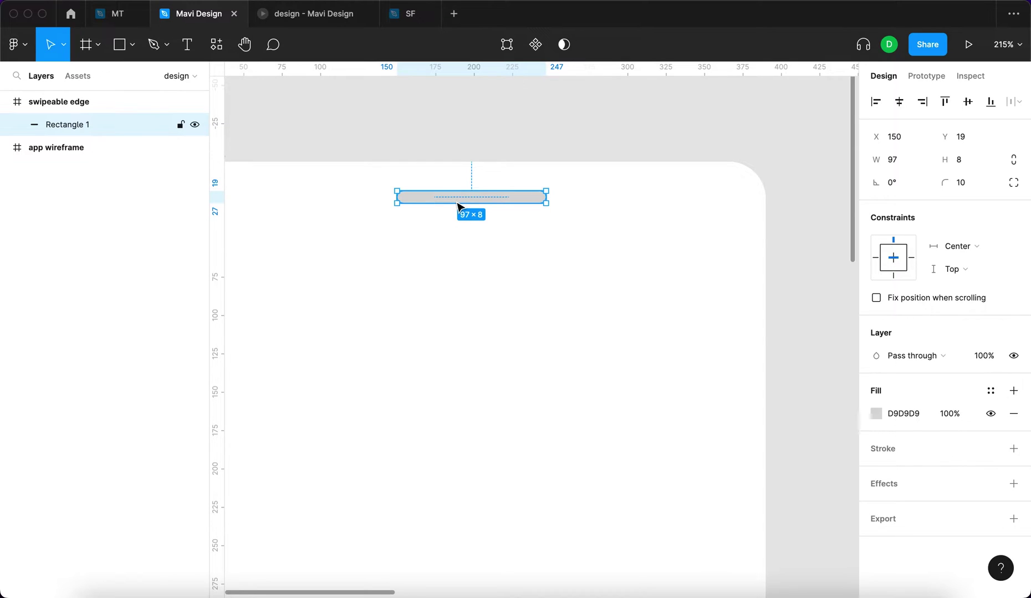
{"action": "left_click", "coordinate": [543, 142]}
{"action": "scroll", "coordinate": [542, 143], "scroll_direction": "down", "scroll_amount": 6}
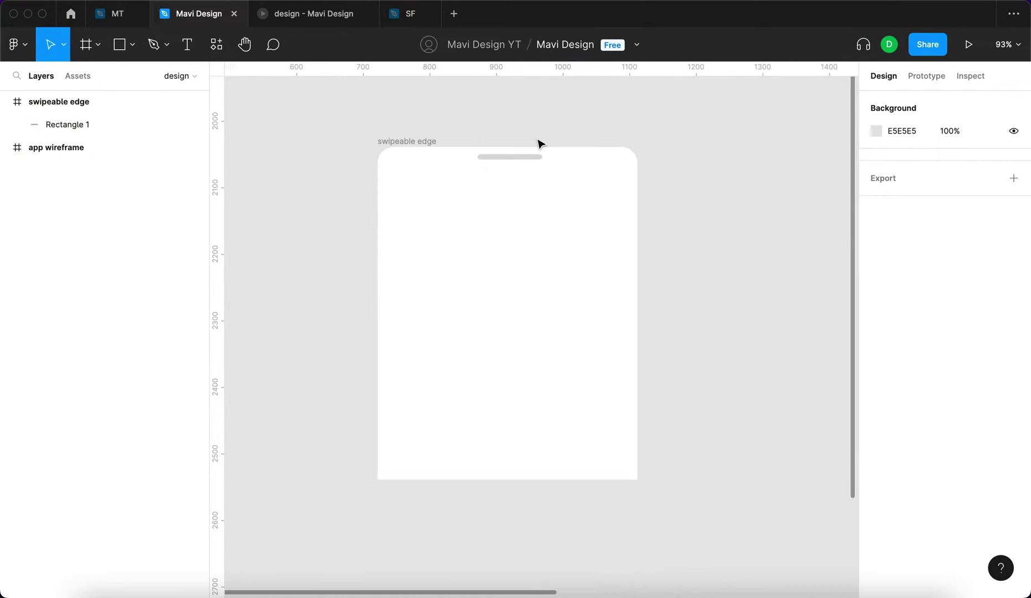
{"action": "scroll", "coordinate": [541, 144], "scroll_direction": "up", "scroll_amount": 3}
{"action": "left_click", "coordinate": [521, 157]}
{"action": "scroll", "coordinate": [523, 168], "scroll_direction": "up", "scroll_amount": 3}
{"action": "left_click_drag", "start_coordinate": [579, 169], "coordinate": [556, 177]}
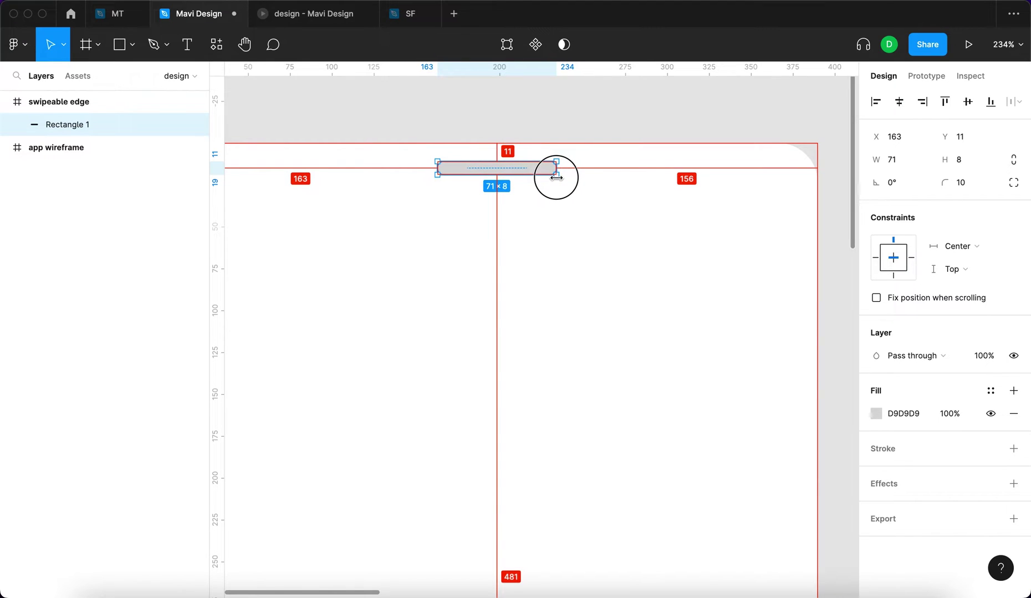
{"action": "left_click", "coordinate": [566, 131]}
{"action": "scroll", "coordinate": [526, 171], "scroll_direction": "down", "scroll_amount": 5}
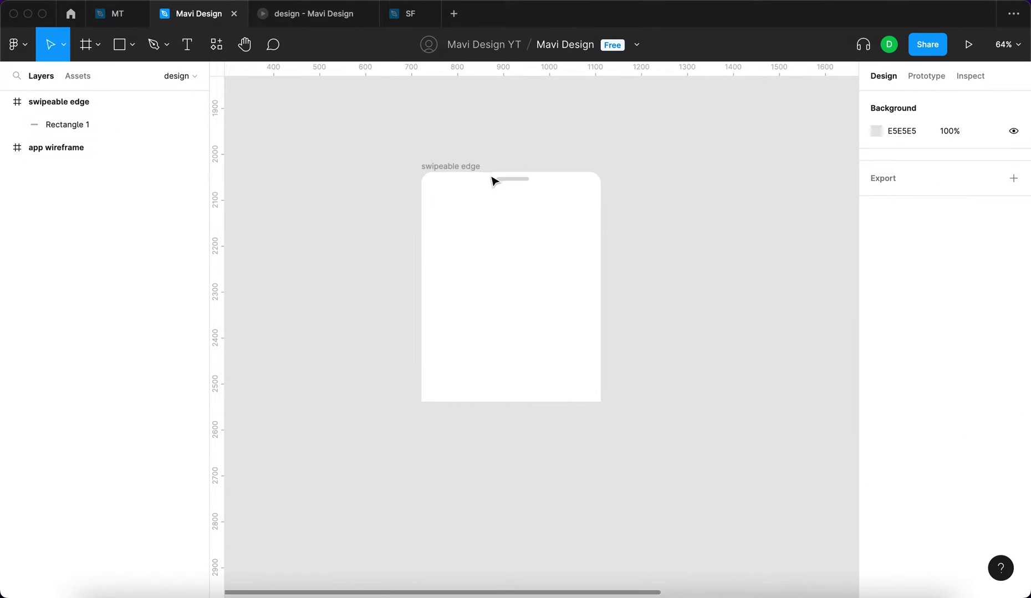
Lighten the grab handle's fill to DCDCDC.
{"action": "scroll", "coordinate": [534, 171], "scroll_direction": "up", "scroll_amount": 3}
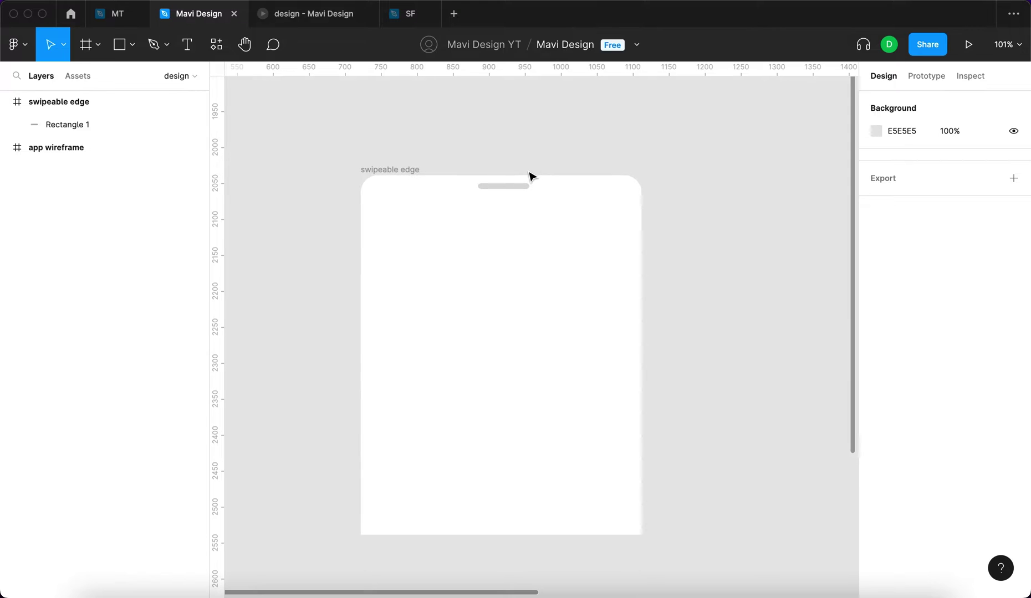
{"action": "left_click", "coordinate": [511, 188]}
{"action": "scroll", "coordinate": [501, 191], "scroll_direction": "up", "scroll_amount": 2}
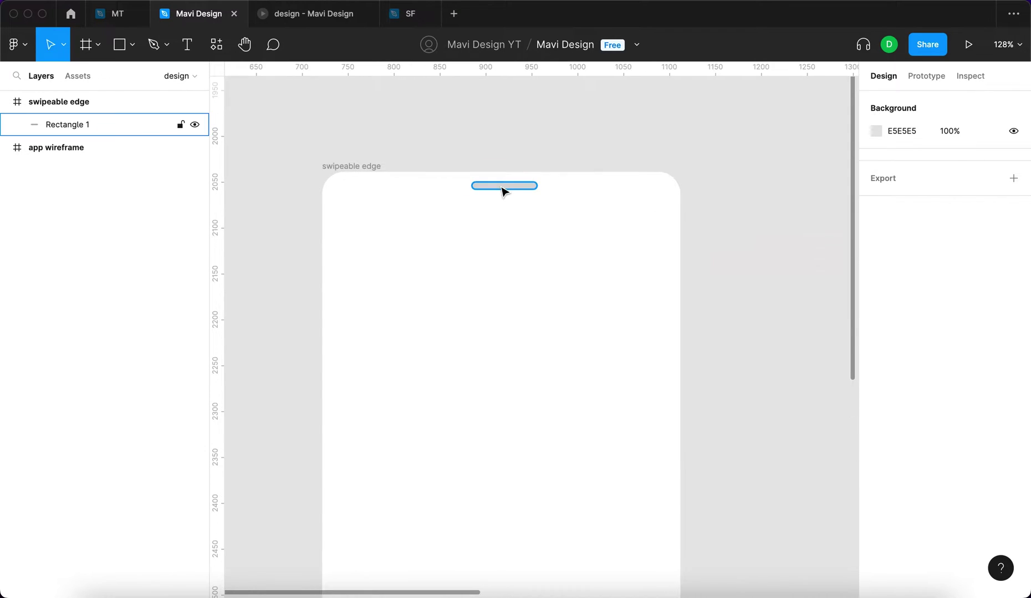
{"action": "key", "text": "i"}
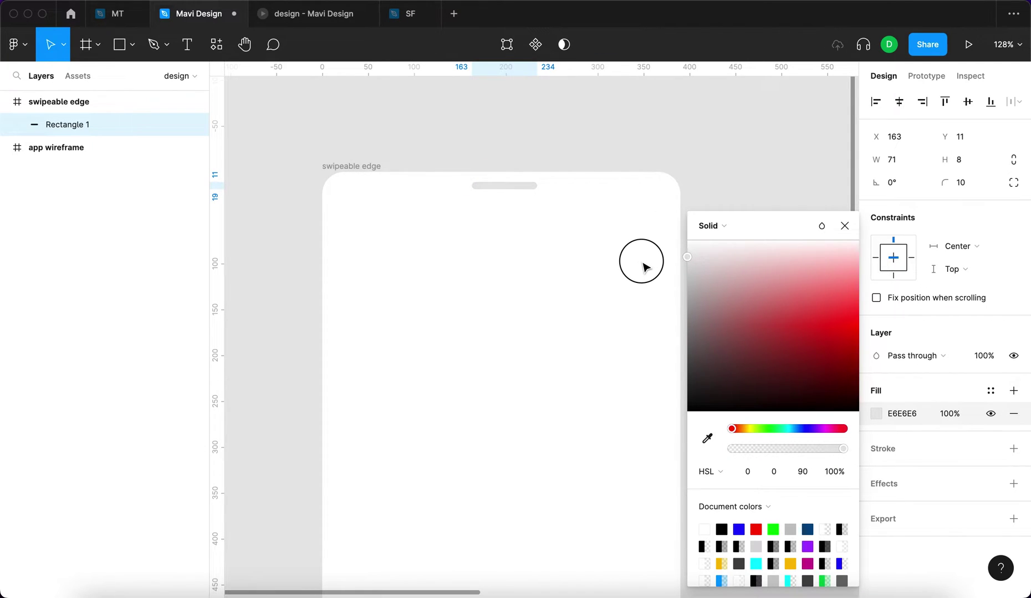
{"action": "left_click", "coordinate": [843, 226]}
{"action": "left_click", "coordinate": [757, 158]}
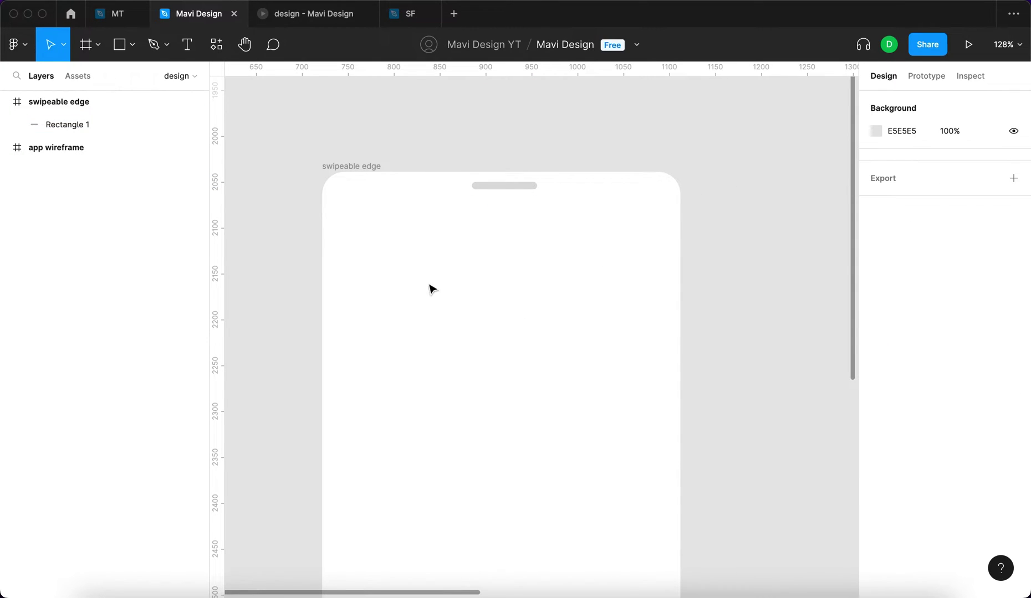
Add the title text "Swipeable Edge Content" inside the swipeable edge frame, below the grab handle.
{"action": "key", "text": "t"}
{"action": "left_click", "coordinate": [418, 271]}
{"action": "type", "text": "Sw"}
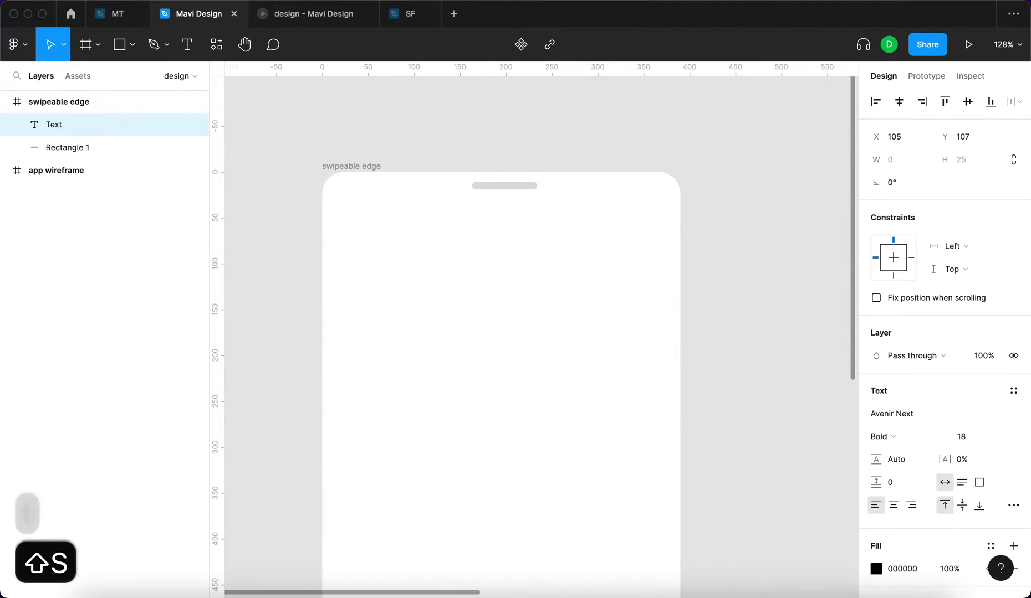
{"action": "type", "text": "ipeable"}
{"action": "key", "text": "BackSpace"}
{"action": "type", "text": "e Edge Content"}
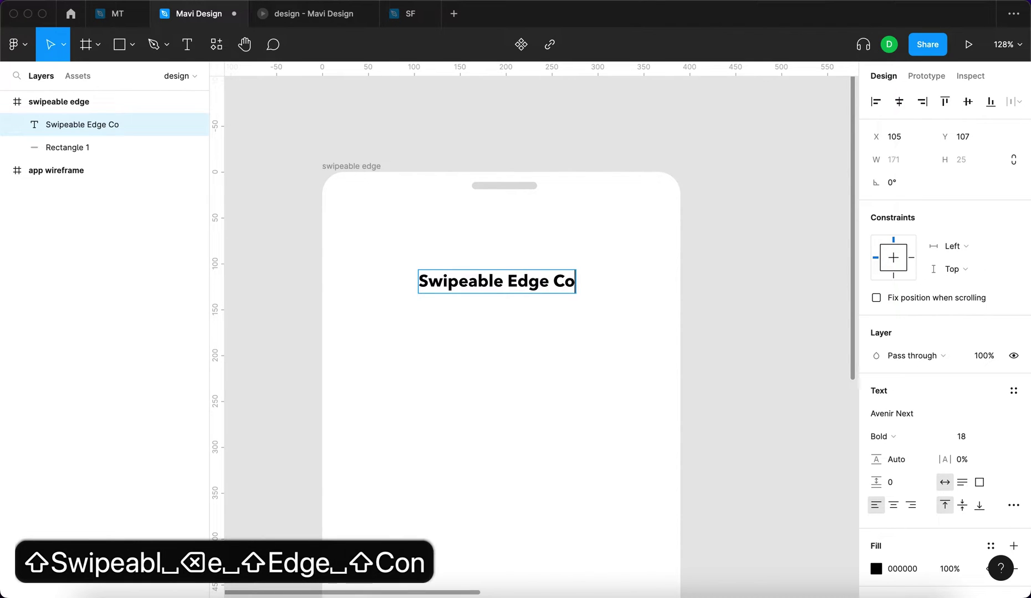
{"action": "key", "text": "Escape"}
Set the title's font weight to Demi Bold and its size to 24.
{"action": "left_click", "coordinate": [883, 436]}
{"action": "left_click", "coordinate": [899, 421]}
{"action": "left_click", "coordinate": [962, 437]}
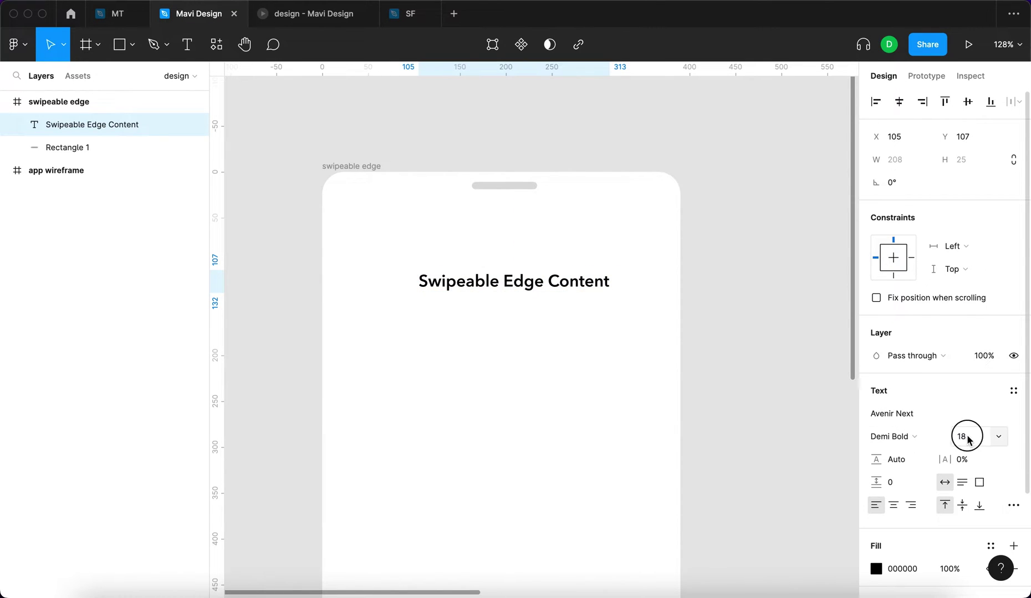
{"action": "key", "text": "Up"}
{"action": "key", "text": "Up"}
{"action": "key", "text": "Up"}
{"action": "key", "text": "Up"}
{"action": "key", "text": "Up"}
{"action": "key", "text": "Up"}
{"action": "key", "text": "Return"}
Position the title in the upper-left part of the swipeable edge frame, at about X 32, Y 39.
{"action": "left_click_drag", "start_coordinate": [527, 283], "coordinate": [512, 224]}
{"action": "left_click", "coordinate": [876, 104]}
{"action": "scroll", "coordinate": [406, 285], "scroll_direction": "up", "scroll_amount": 3}
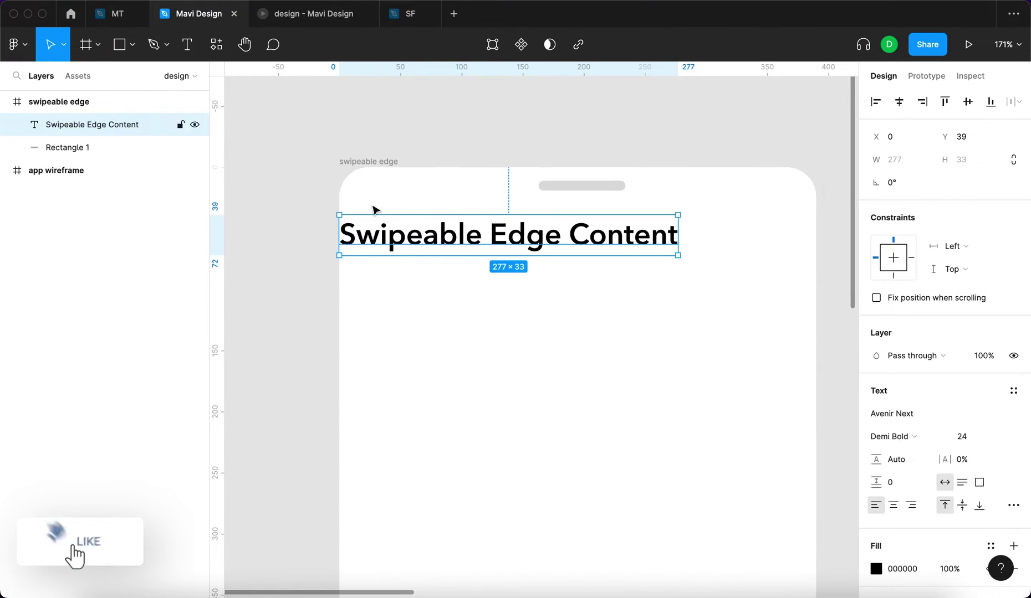
{"action": "key", "text": "shift+Right"}
{"action": "key", "text": "shift+Right"}
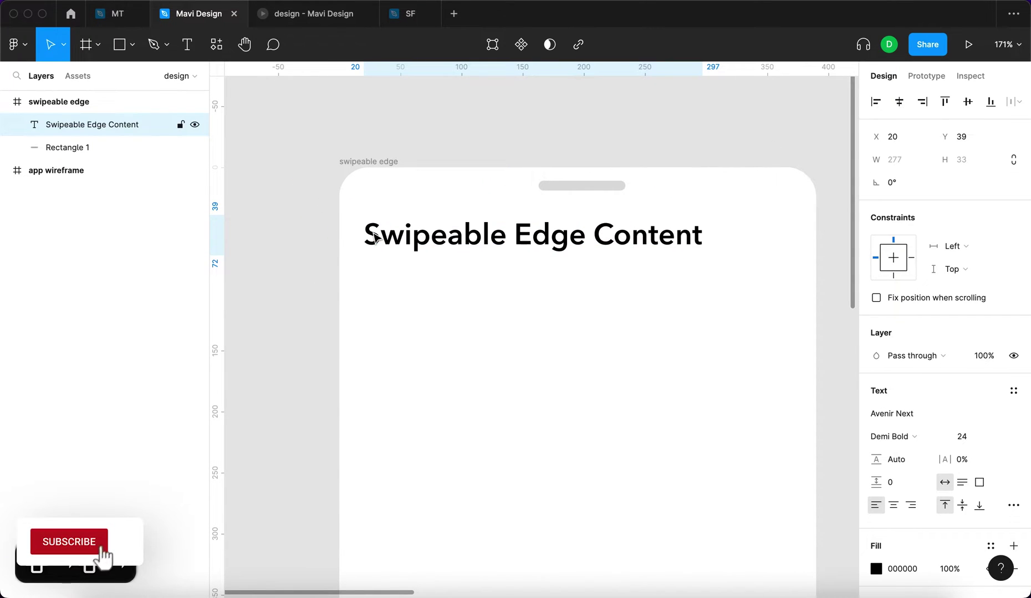
{"action": "key", "text": "Escape"}
Draw a content placeholder rectangle about 297×340 below the title in the swipeable edge frame.
{"action": "scroll", "coordinate": [376, 237], "scroll_direction": "down", "scroll_amount": 3}
{"action": "key", "text": "r"}
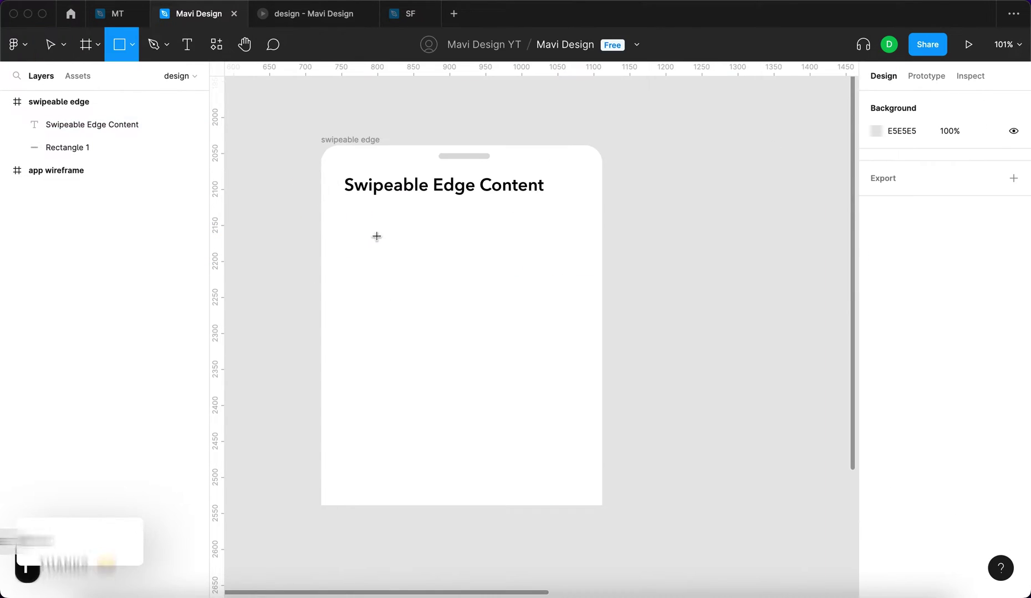
{"action": "mouse_move", "coordinate": [350, 215]}
{"action": "left_mouse_down"}
{"action": "mouse_move", "coordinate": [580, 444]}
{"action": "mouse_move", "coordinate": [565, 460]}
{"action": "left_mouse_up"}
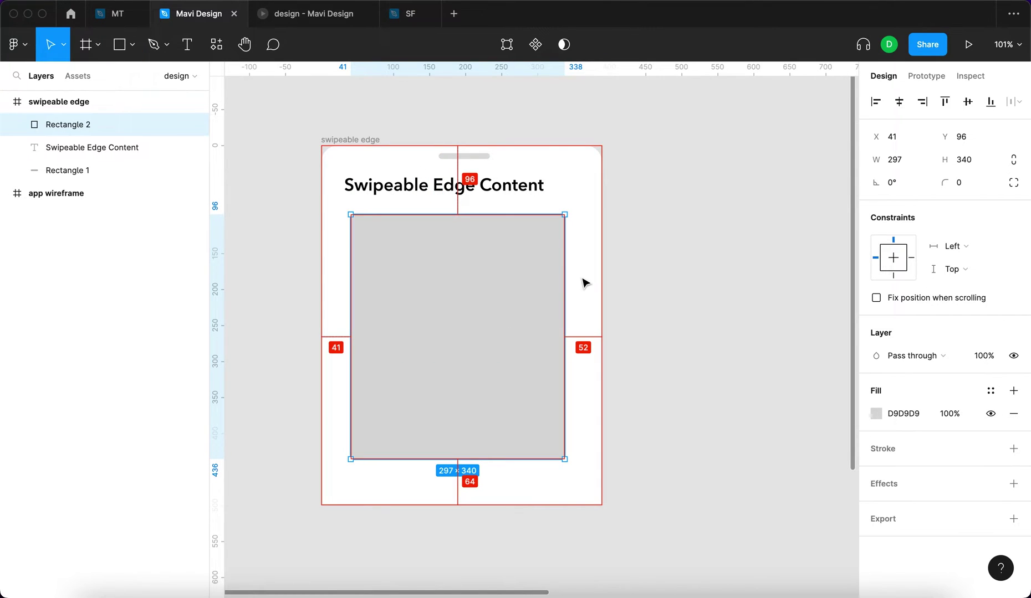
Move the placeholder rectangle to X 32 in line with the title and set its width to 326.
{"action": "key", "text": "Left"}
{"action": "key", "text": "shift+Left"}
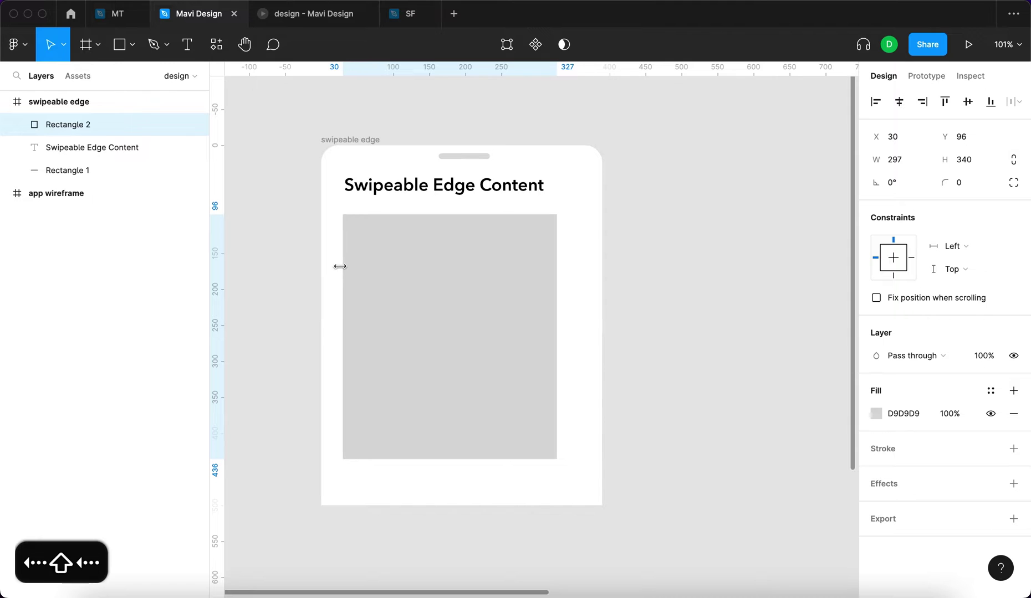
{"action": "key", "text": "shift+Right"}
{"action": "key", "text": "shift+Right"}
{"action": "key", "text": "shift+Left"}
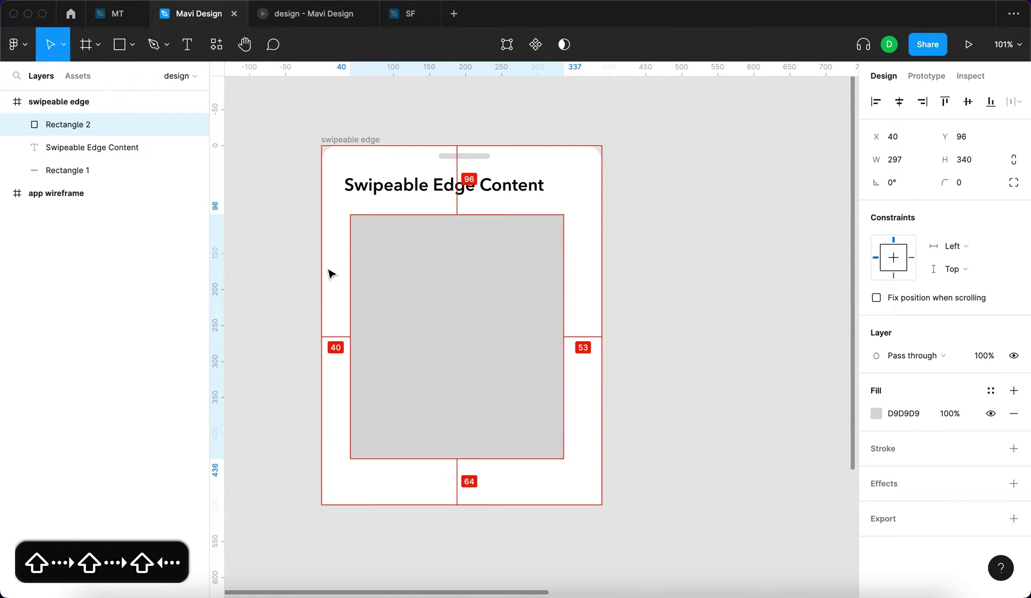
{"action": "key", "text": "shift+Left"}
{"action": "left_click_drag", "start_coordinate": [557, 292], "coordinate": [600, 291]}
{"action": "left_click", "coordinate": [895, 160]}
{"action": "key", "text": "shift+Down"}
{"action": "key", "text": "shift+Down"}
{"action": "key", "text": "shift+Down"}
{"action": "key", "text": "Down"}
{"action": "key", "text": "Down"}
{"action": "key", "text": "Return"}
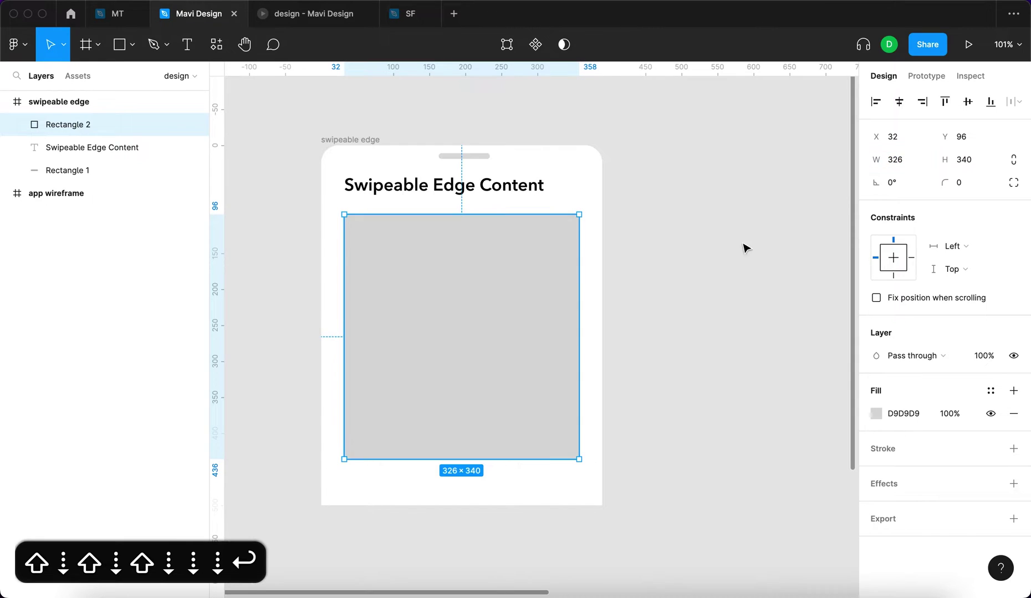
Set the placeholder rectangle's horizontal constraint to Left and right.
{"action": "left_click", "coordinate": [952, 246]}
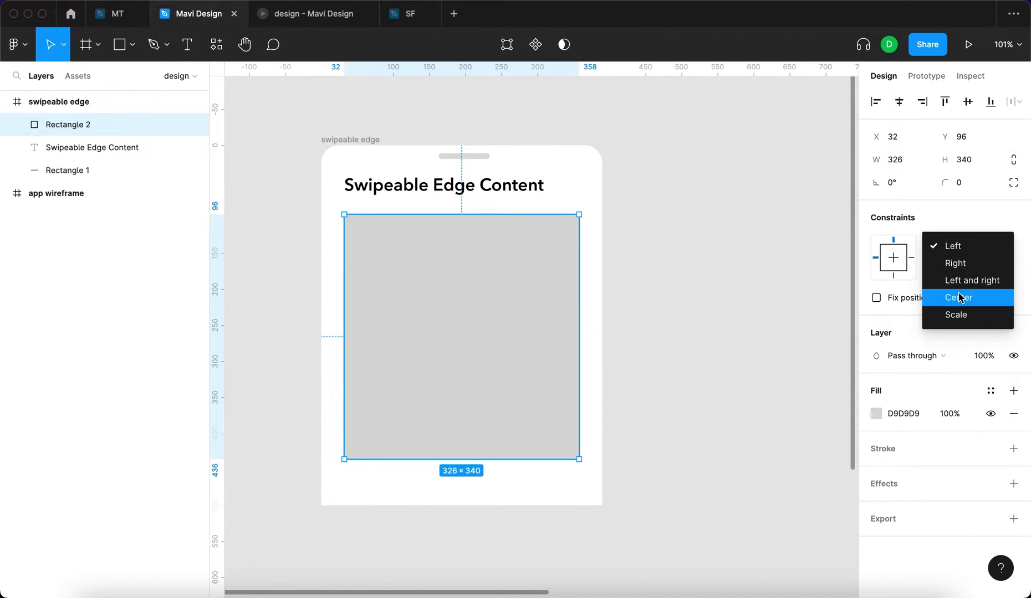
{"action": "left_click", "coordinate": [937, 281]}
Extend the placeholder rectangle to a height of about 371 and lighten its fill to EEEEEE.
{"action": "left_click", "coordinate": [668, 215]}
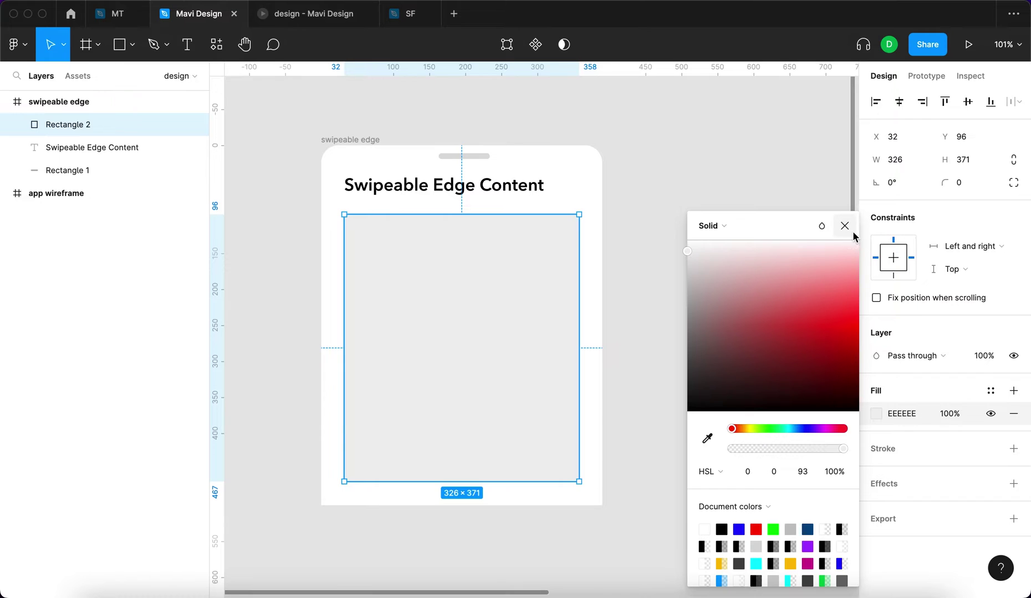
{"action": "left_click", "coordinate": [845, 225]}
{"action": "left_click", "coordinate": [797, 285]}
{"action": "scroll", "coordinate": [644, 188], "scroll_direction": "down", "scroll_amount": 3}
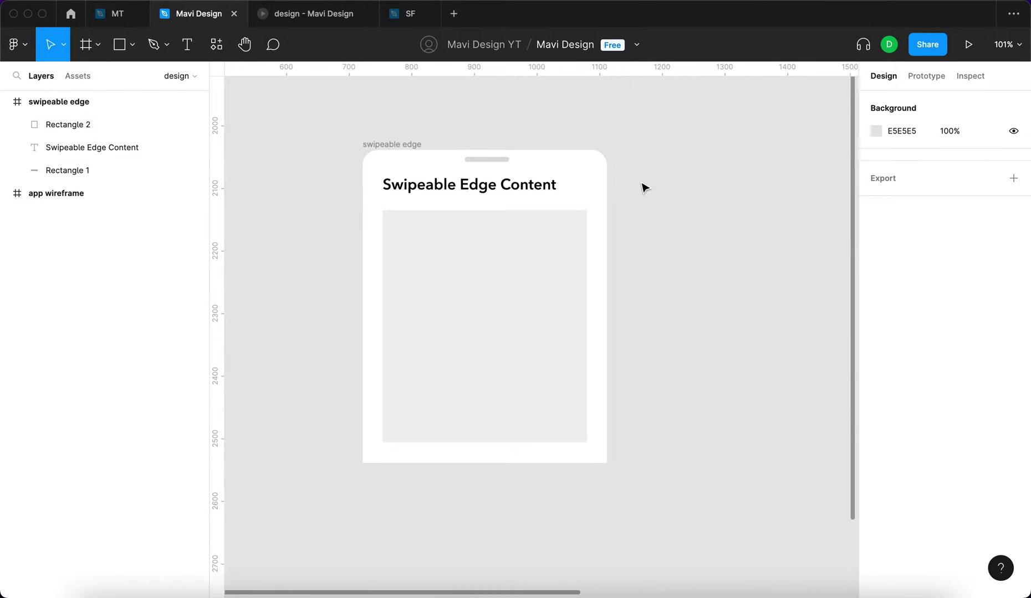
Check the spacing around the placeholder rectangle and nudge it up slightly towards the title.
{"action": "left_click", "coordinate": [492, 319]}
{"action": "key", "text": "alt"}
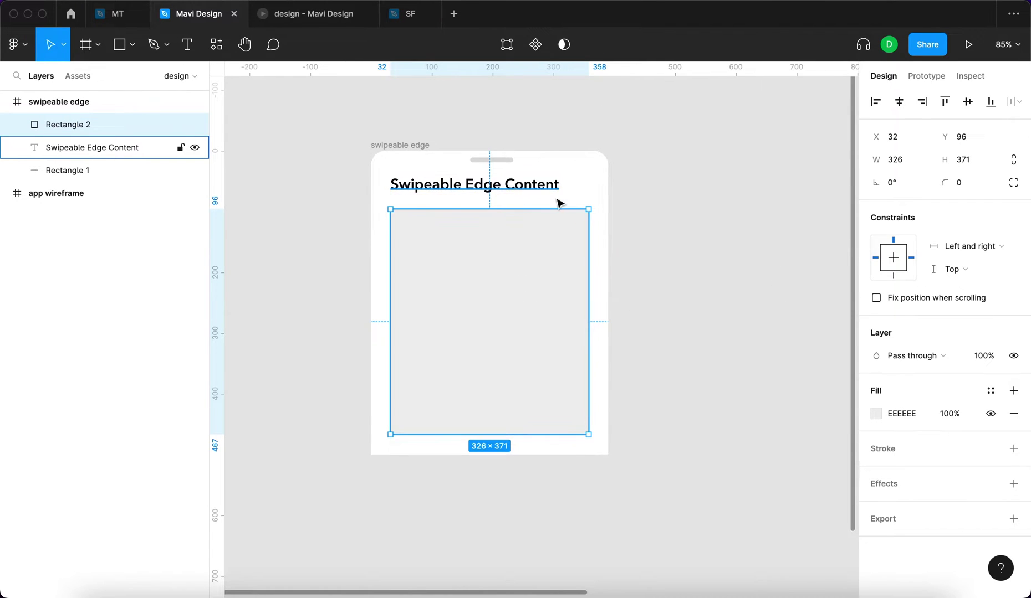
{"action": "key", "text": "alt"}
{"action": "left_click", "coordinate": [741, 223]}
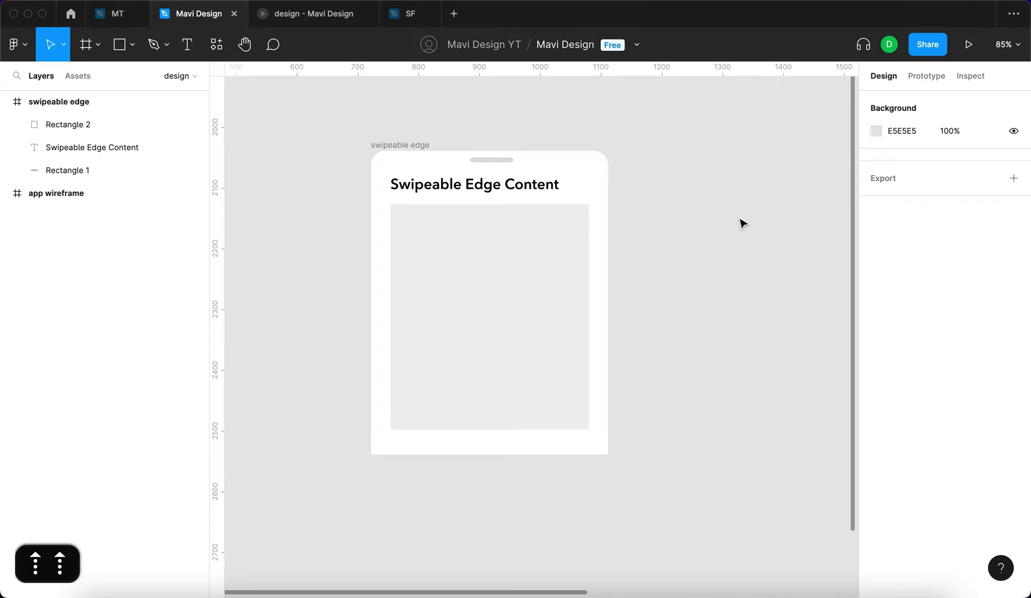
{"action": "left_click", "coordinate": [531, 223]}
{"action": "left_click", "coordinate": [646, 233]}
Wrap the swipeable edge frame in a new frame named "swipeable edge container".
{"action": "scroll", "coordinate": [527, 333], "scroll_direction": "down", "scroll_amount": 5}
{"action": "left_click", "coordinate": [465, 256]}
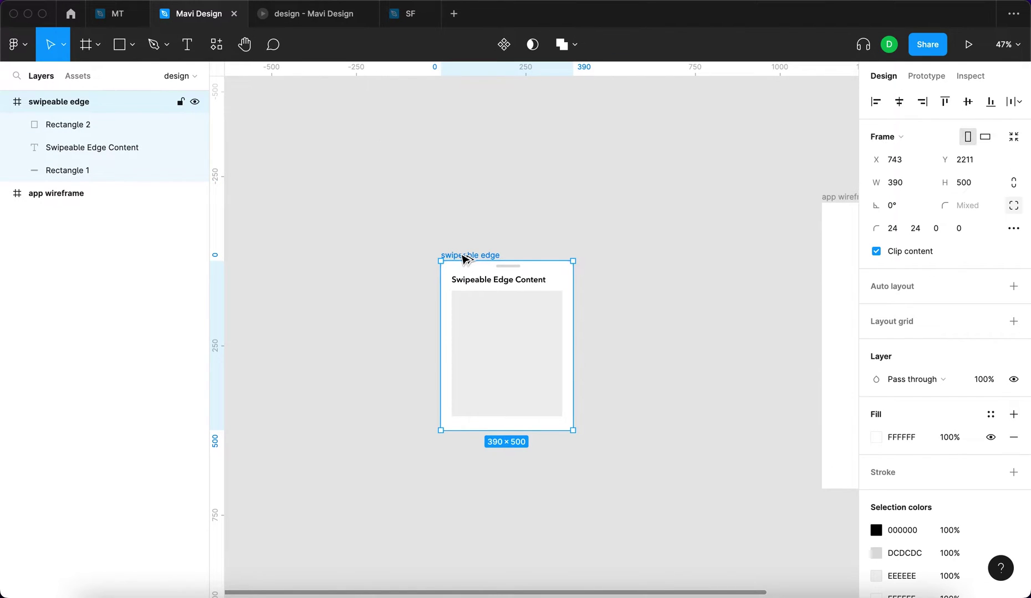
{"action": "key", "text": "alt+super+g"}
{"action": "left_click", "coordinate": [5, 102]}
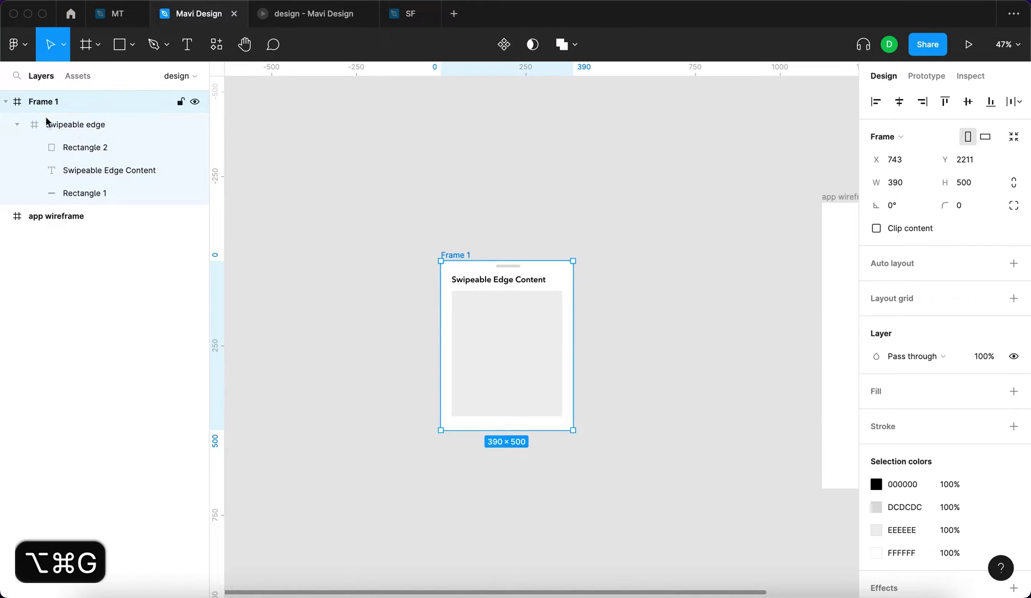
{"action": "left_click", "coordinate": [69, 124]}
{"action": "double_click", "coordinate": [44, 103]}
{"action": "type", "text": "swi"}
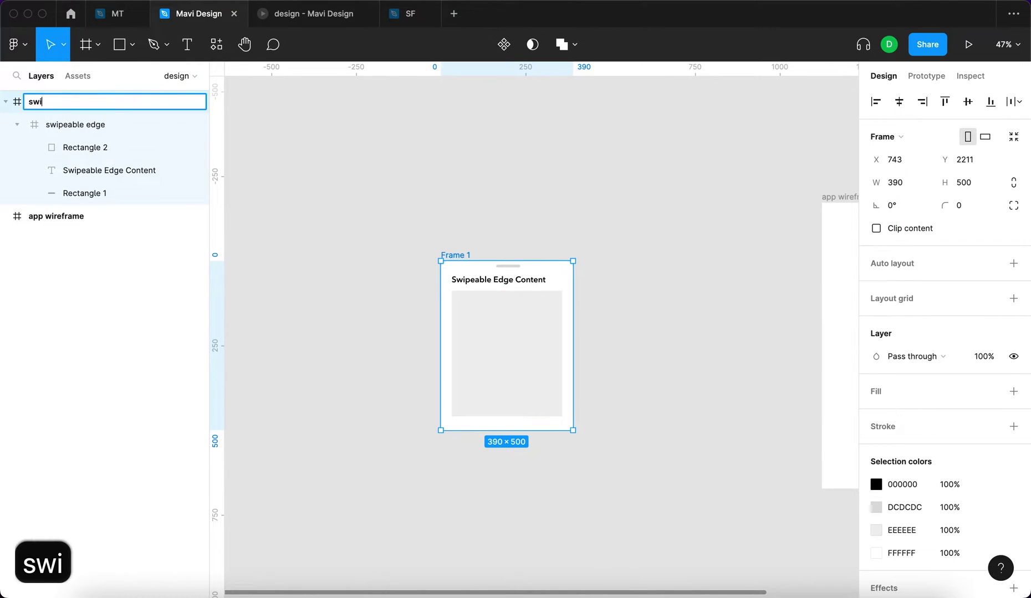
{"action": "type", "text": "peable edge container"}
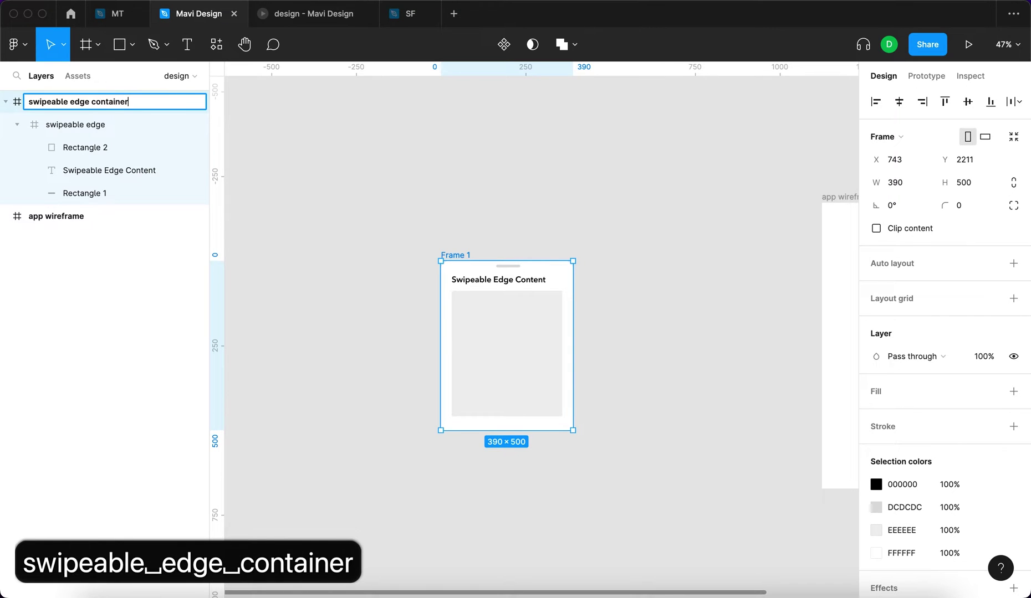
{"action": "key", "text": "Return"}
Set the inner swipeable edge frame's constraints to Center horizontally and Bottom vertically.
{"action": "key", "text": "Return"}
{"action": "left_click", "coordinate": [953, 350]}
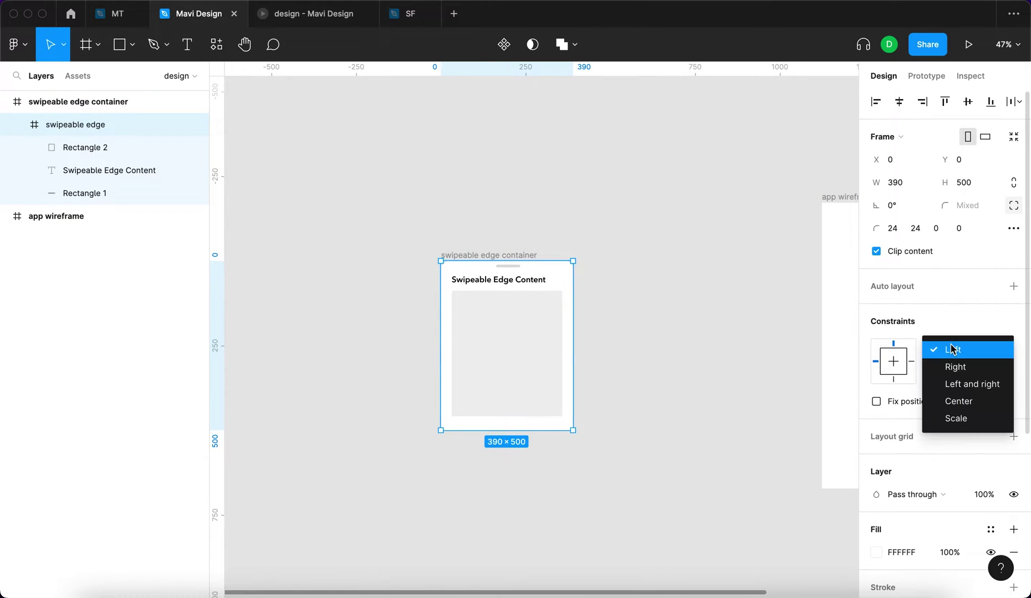
{"action": "left_click", "coordinate": [970, 395]}
{"action": "left_click", "coordinate": [956, 373]}
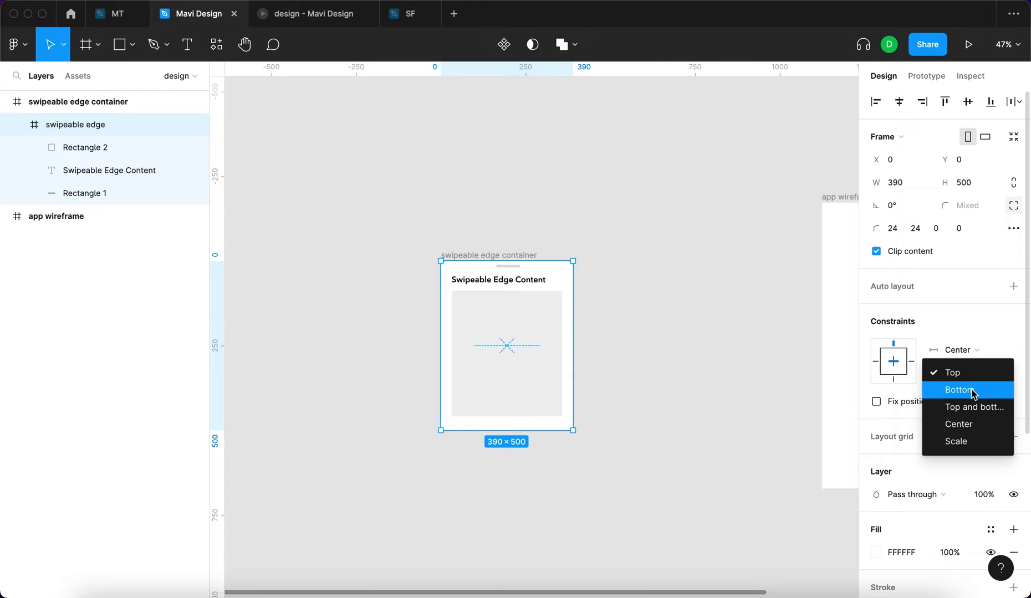
{"action": "left_click", "coordinate": [968, 390]}
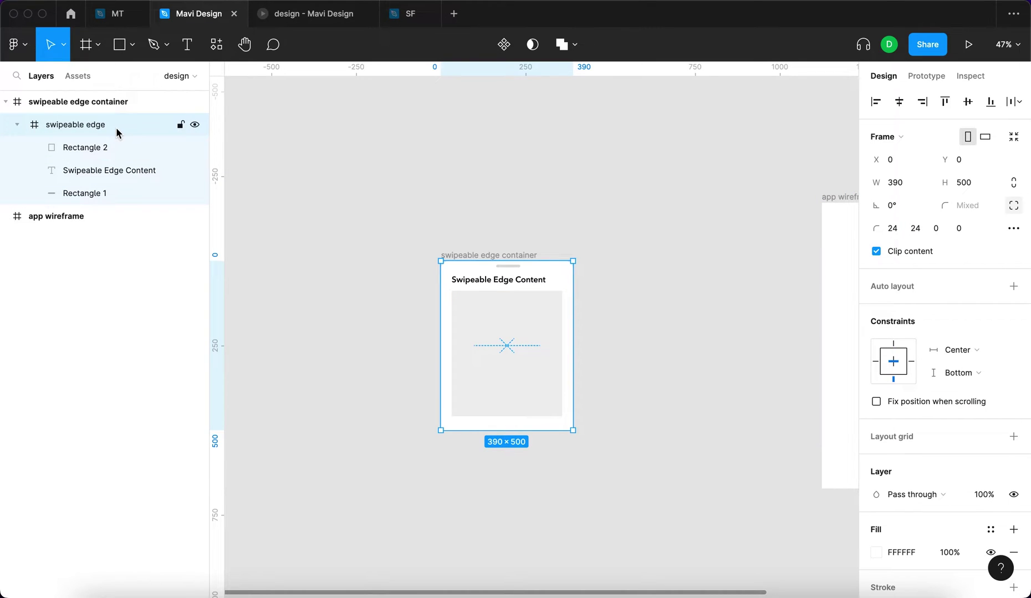
Stretch the swipeable edge container upward to a height of about 789.
{"action": "left_click", "coordinate": [117, 106]}
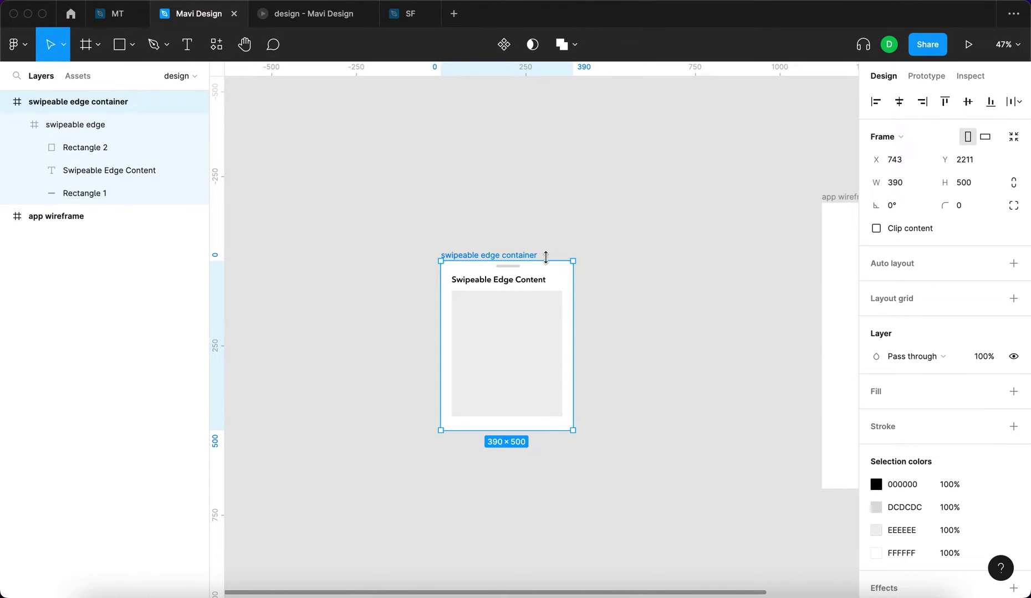
{"action": "left_click_drag", "start_coordinate": [550, 261], "coordinate": [544, 160]}
{"action": "left_click_drag", "start_coordinate": [713, 252], "coordinate": [521, 221]}
Check the app wireframe frame and set the swipeable edge container's height to 844.
{"action": "scroll", "coordinate": [521, 222], "scroll_direction": "right", "scroll_amount": 10}
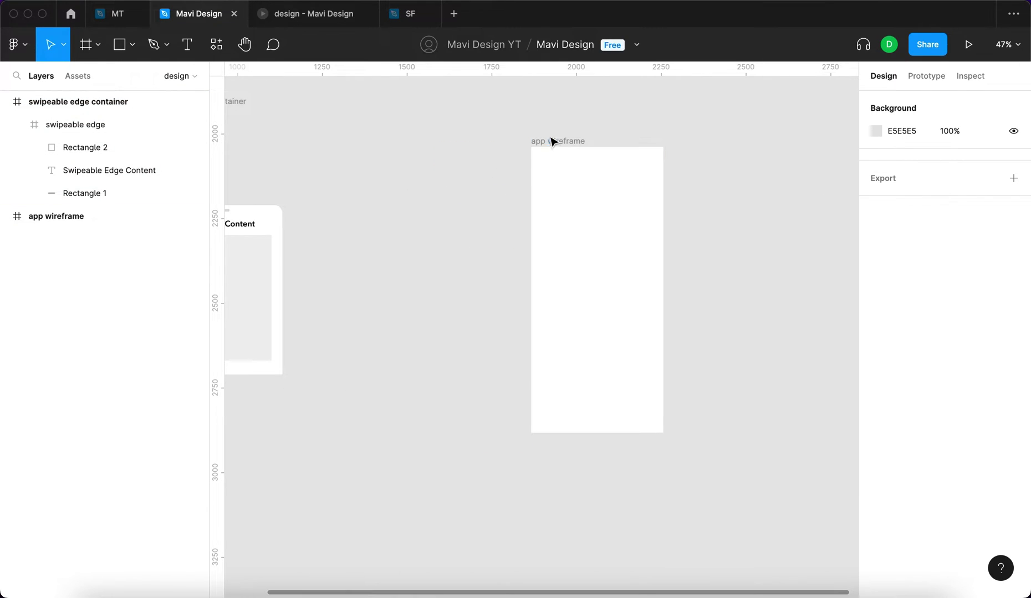
{"action": "left_click", "coordinate": [549, 140]}
{"action": "scroll", "coordinate": [387, 205], "scroll_direction": "left", "scroll_amount": 8}
{"action": "scroll", "coordinate": [387, 206], "scroll_direction": "up", "scroll_amount": 3}
{"action": "left_click", "coordinate": [428, 200]}
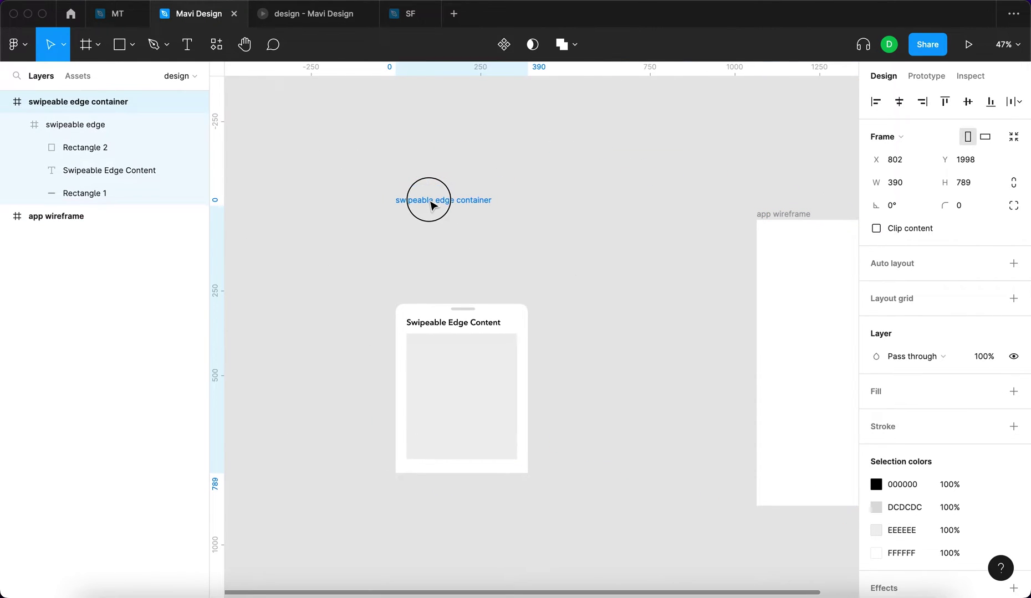
{"action": "left_click", "coordinate": [958, 186]}
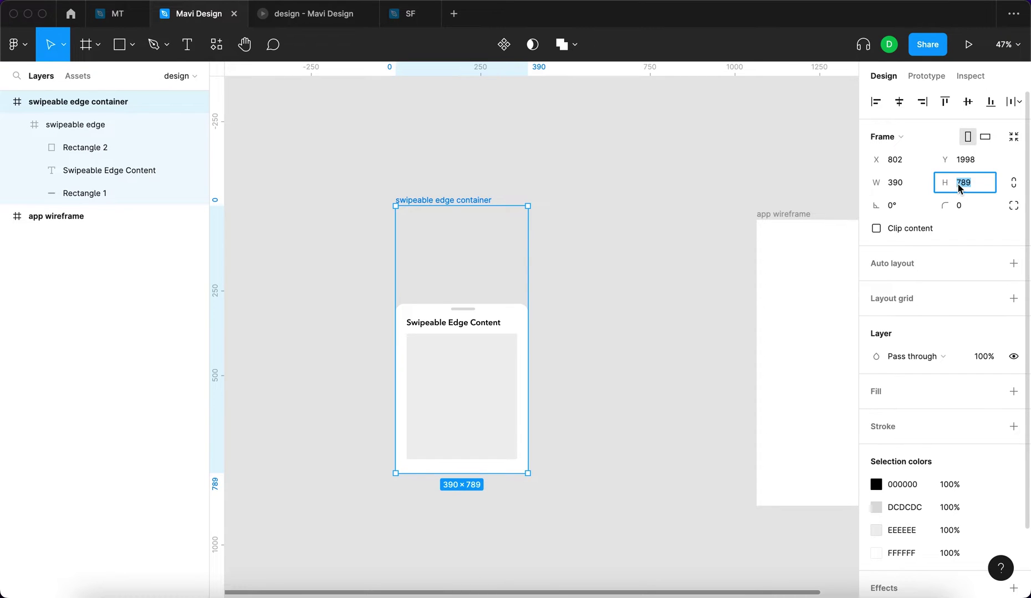
{"action": "type", "text": "844"}
{"action": "key", "text": "Return"}
Try shortening the swipeable edge container from its lower edge to about 678 and 752, and undo the resizing.
{"action": "left_click", "coordinate": [460, 194]}
{"action": "left_click", "coordinate": [460, 200]}
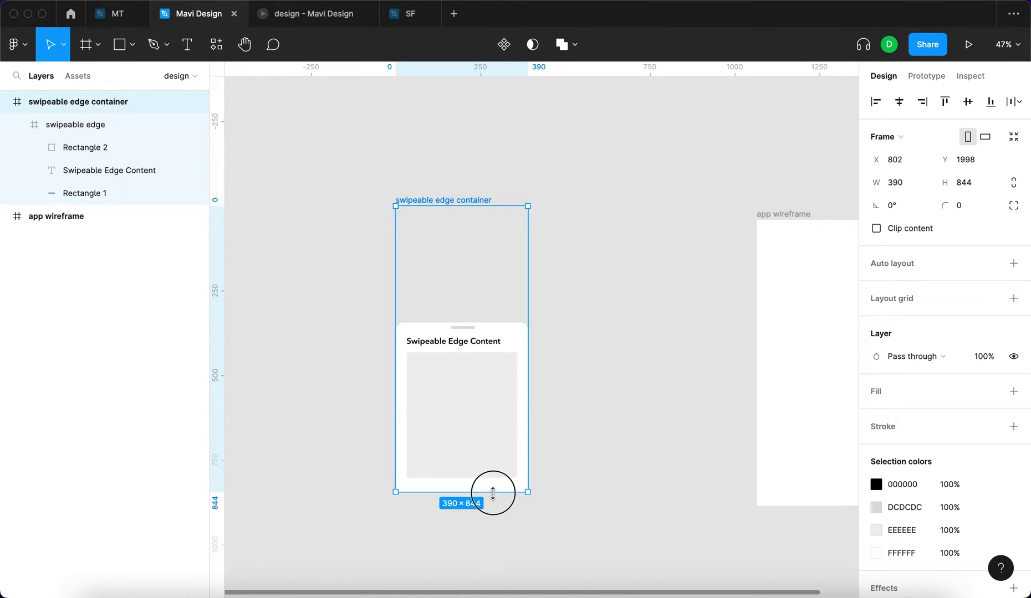
{"action": "left_click_drag", "start_coordinate": [492, 492], "coordinate": [495, 437]}
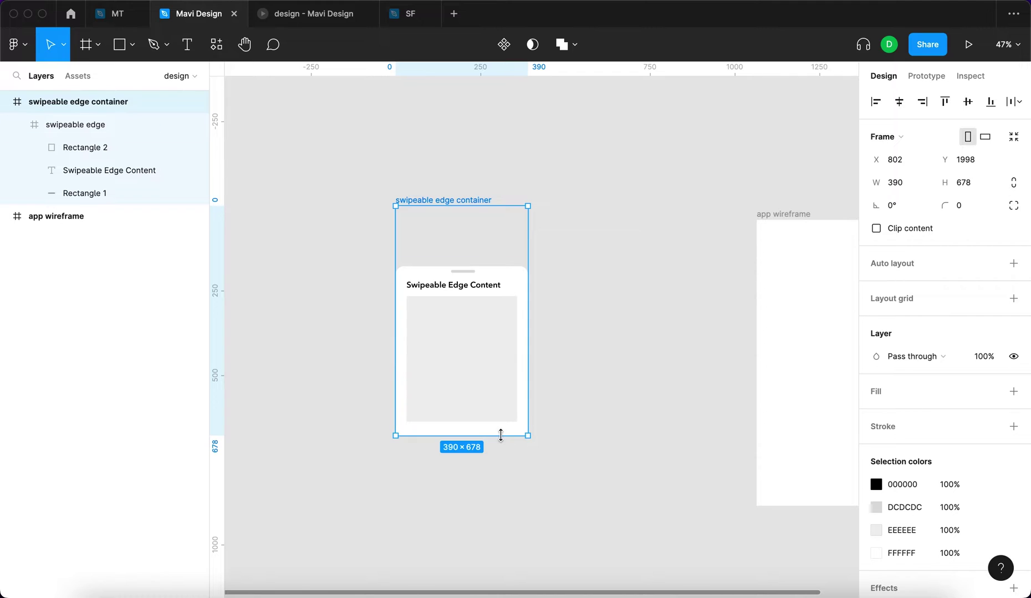
{"action": "left_click_drag", "start_coordinate": [516, 439], "coordinate": [530, 462]}
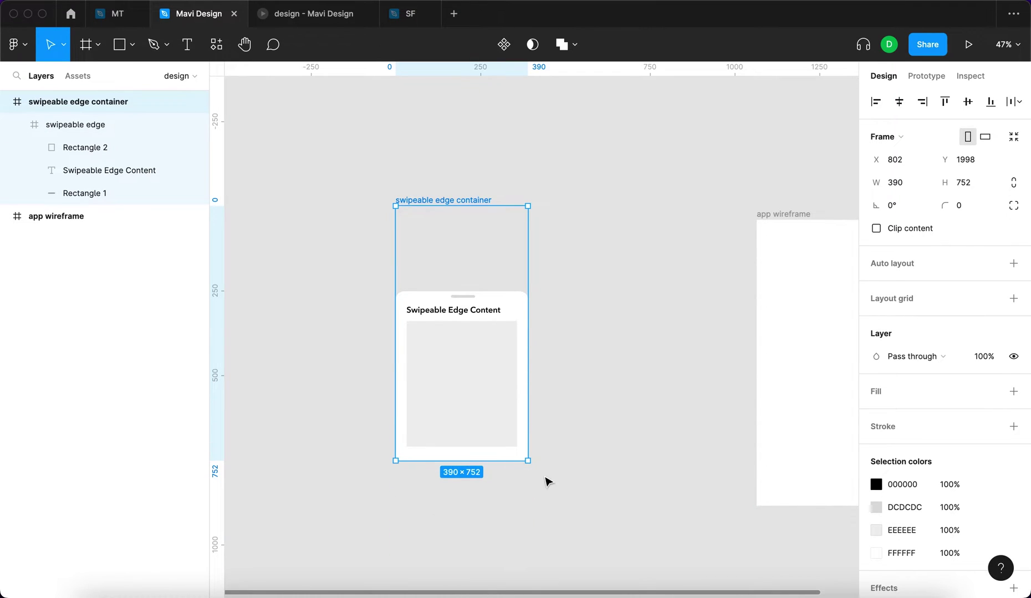
{"action": "key", "text": "super+z"}
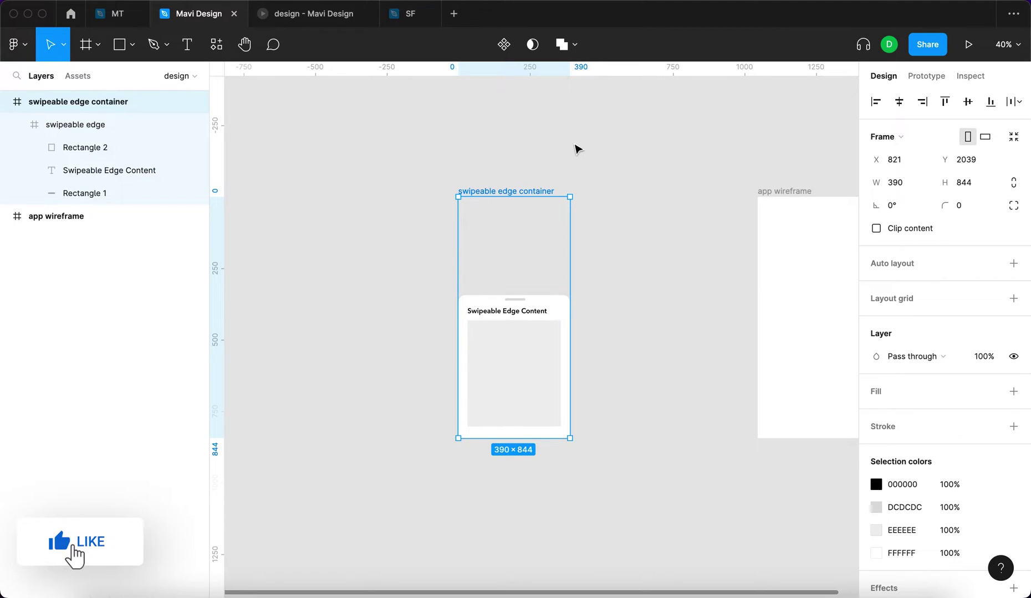
Convert the swipeable edge container into a component and select the swipeable edge frame inside it.
{"action": "left_click", "coordinate": [504, 49]}
{"action": "left_click", "coordinate": [453, 337]}
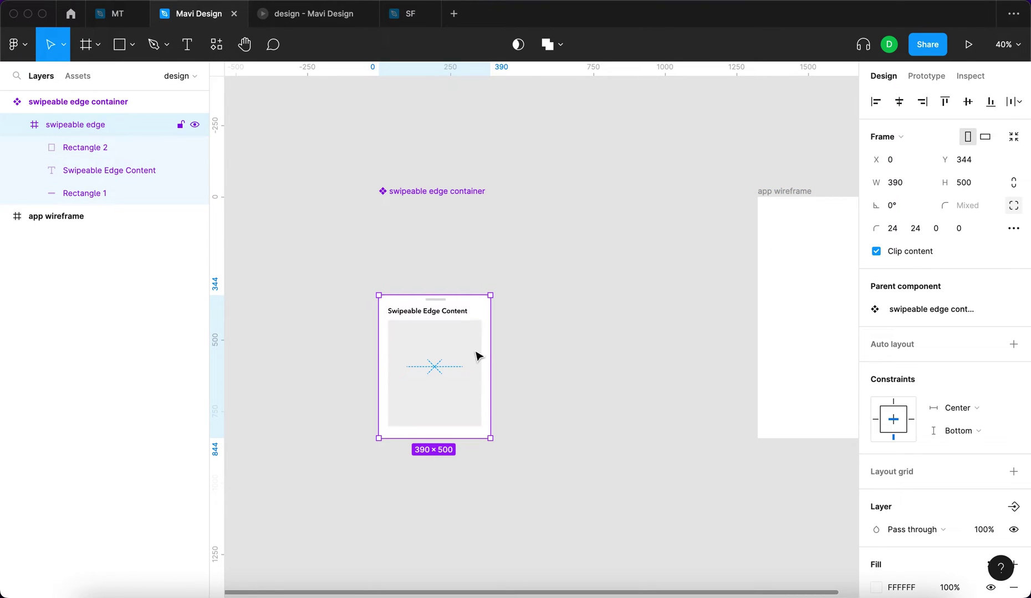
Move the swipeable edge frame down to Y 554 and turn on Clip content for the swipeable edge container.
{"action": "left_click_drag", "start_coordinate": [474, 331], "coordinate": [472, 392]}
{"action": "left_click", "coordinate": [424, 192]}
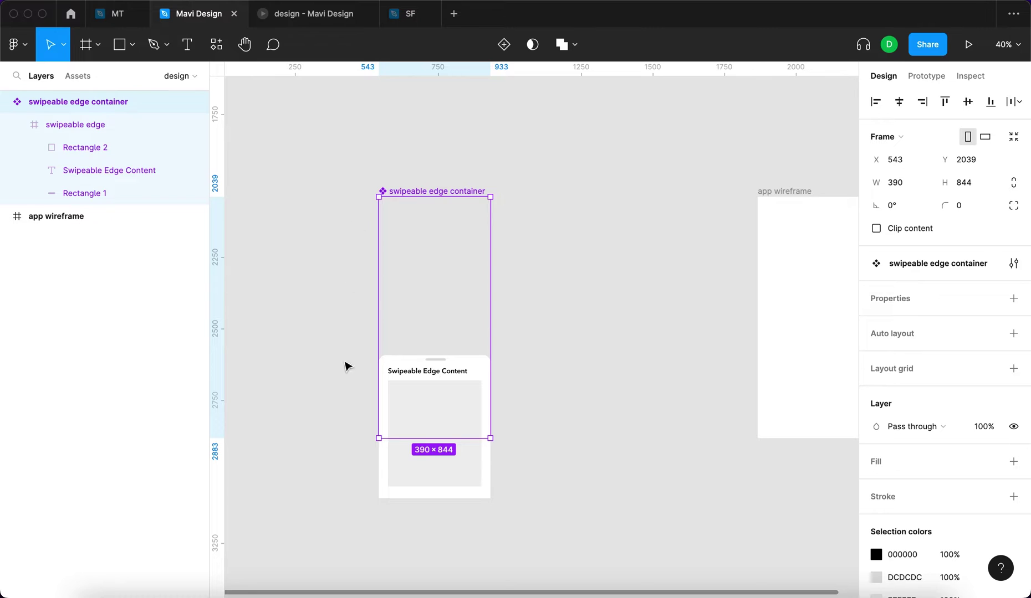
{"action": "left_click", "coordinate": [901, 228]}
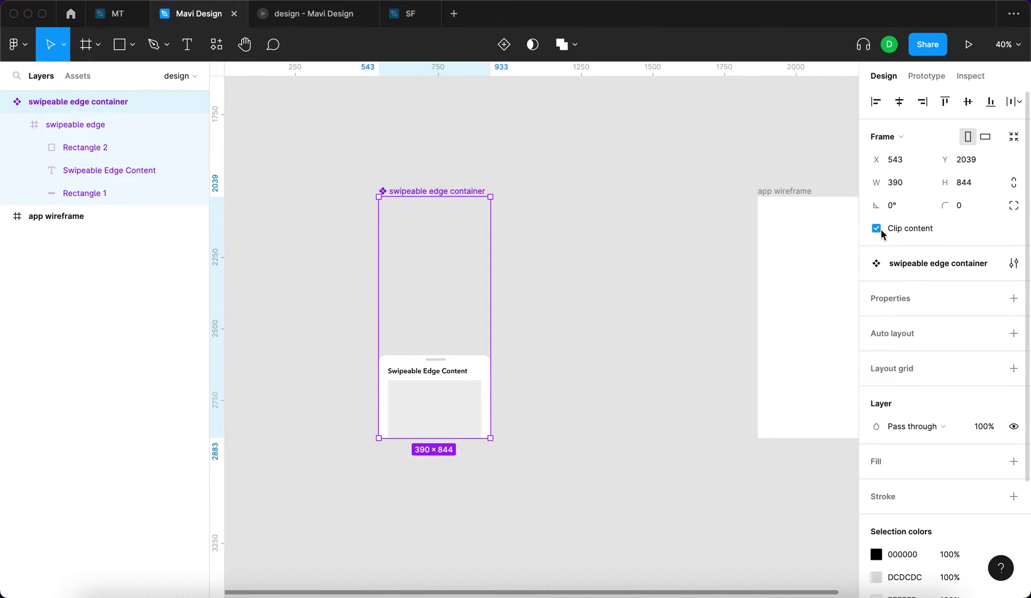
{"action": "left_click", "coordinate": [651, 257]}
Lower the swipeable edge frame inside its container to Y 700.
{"action": "left_click", "coordinate": [455, 414]}
{"action": "left_click", "coordinate": [456, 413]}
{"action": "scroll", "coordinate": [471, 383], "scroll_direction": "down", "scroll_amount": 2}
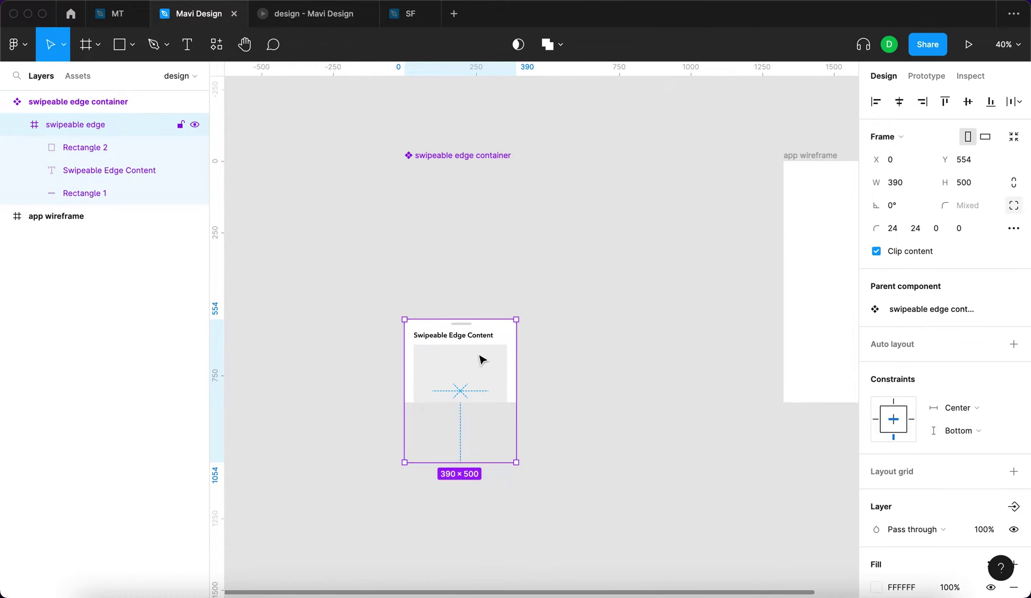
{"action": "scroll", "coordinate": [473, 363], "scroll_direction": "up", "scroll_amount": 5}
{"action": "left_click_drag", "start_coordinate": [505, 333], "coordinate": [504, 380]}
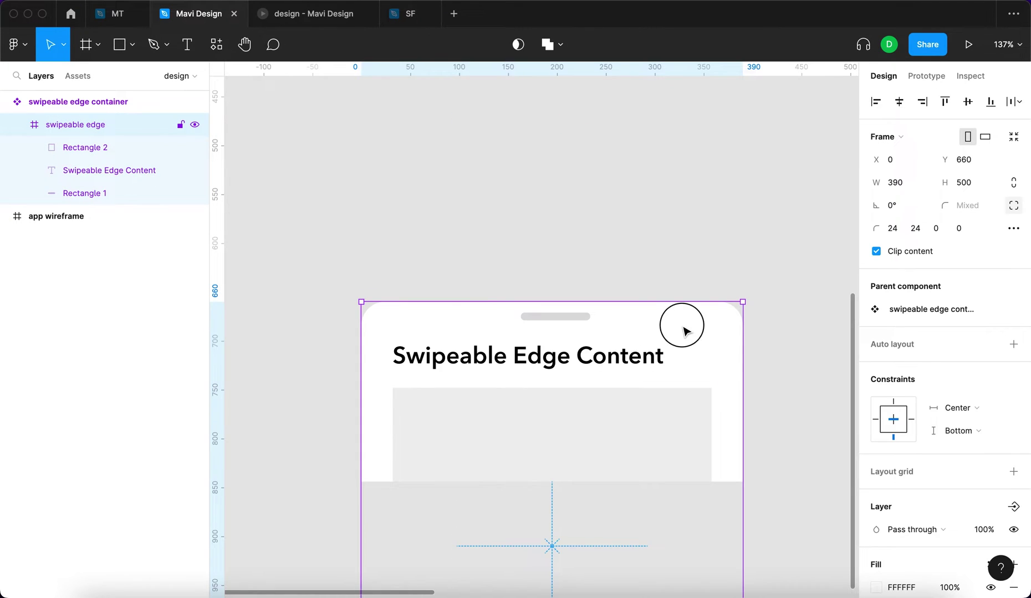
{"action": "key", "text": "shift+Down"}
{"action": "key", "text": "shift+Down"}
{"action": "key", "text": "shift+Down"}
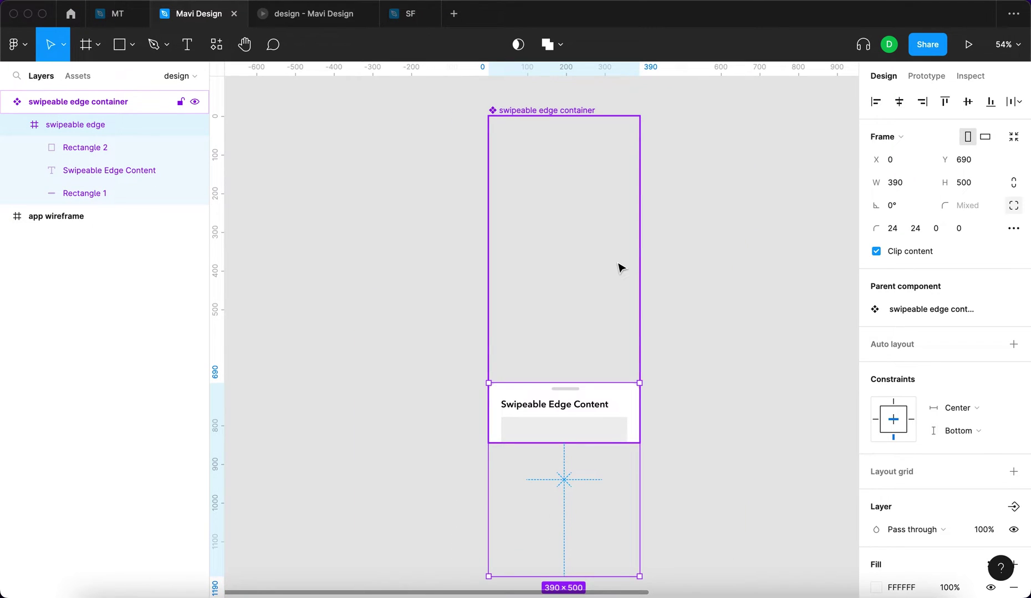
{"action": "key", "text": "shift+Down"}
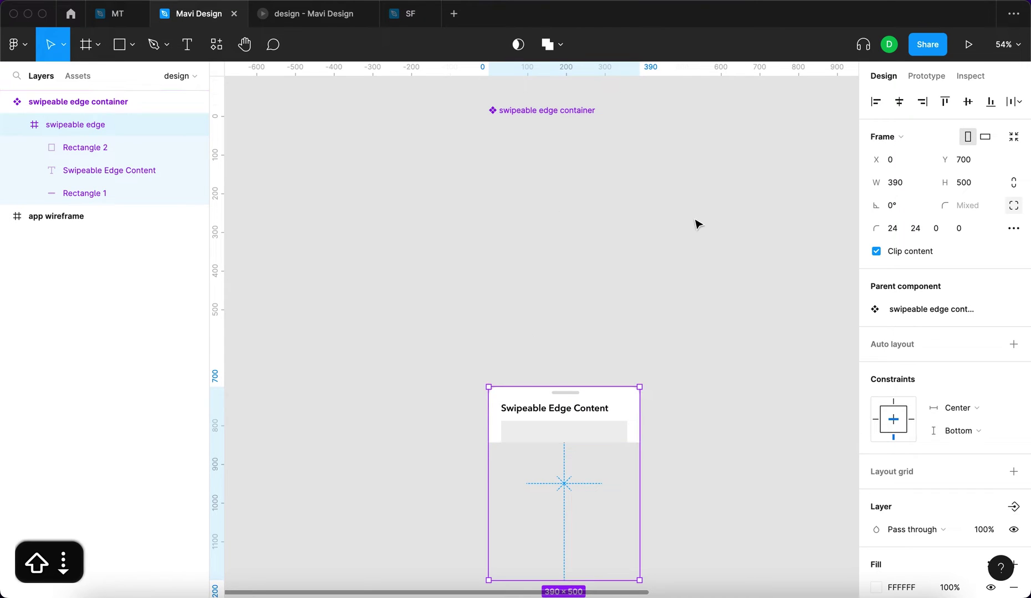
Lower the swipeable edge frame further inside the container, to Y 730.
{"action": "left_click", "coordinate": [692, 224]}
{"action": "scroll", "coordinate": [659, 258], "scroll_direction": "down", "scroll_amount": 3}
{"action": "left_click", "coordinate": [610, 363]}
{"action": "left_click_drag", "start_coordinate": [610, 363], "coordinate": [610, 367]}
{"action": "key", "text": "shift+Down"}
{"action": "key", "text": "shift+Down"}
{"action": "key", "text": "shift+Down"}
{"action": "key", "text": "shift+Down"}
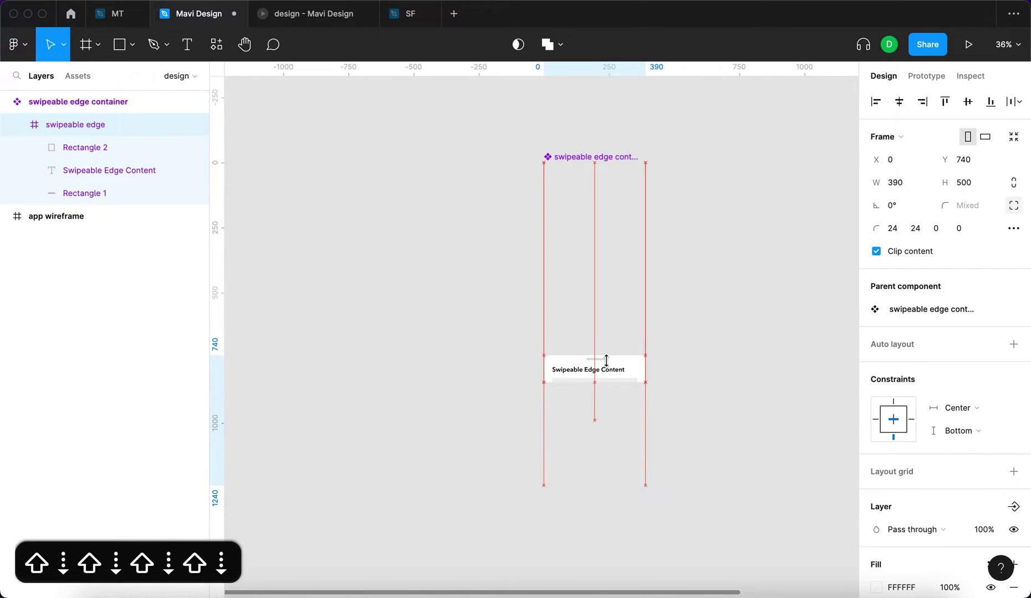
{"action": "left_click", "coordinate": [679, 345]}
Add a second variant to the swipeable edge container component and arrange the variant set in a horizontal auto layout.
{"action": "scroll", "coordinate": [679, 346], "scroll_direction": "right", "scroll_amount": 5}
{"action": "left_click", "coordinate": [392, 140]}
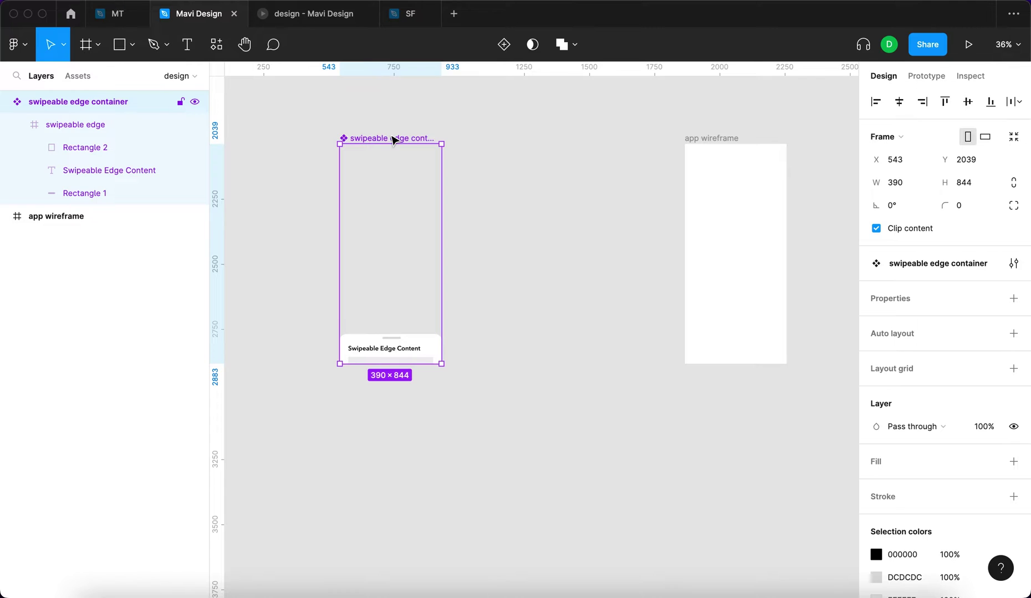
{"action": "left_click", "coordinate": [501, 55]}
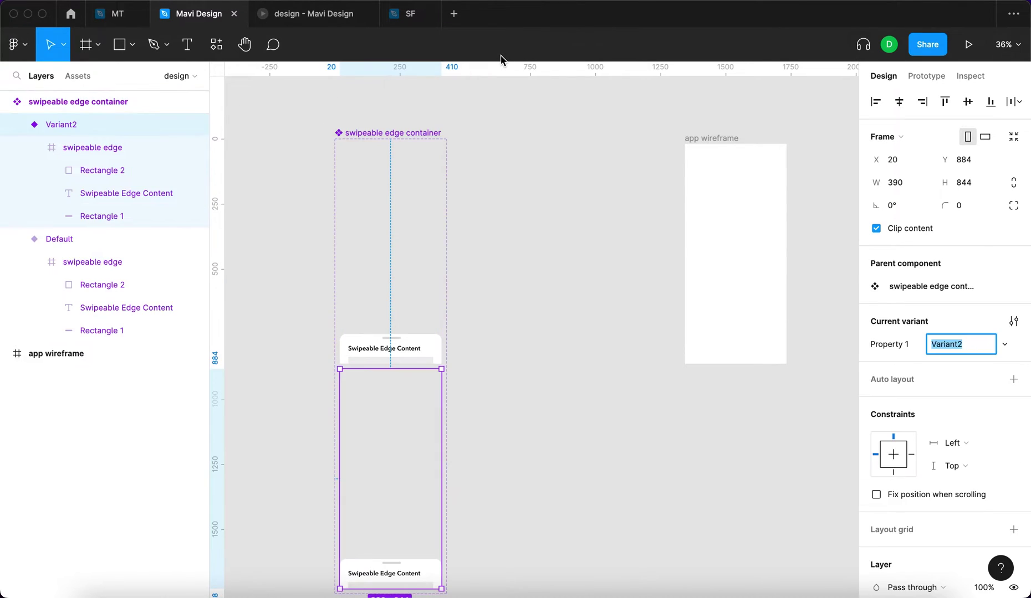
{"action": "left_click", "coordinate": [393, 134]}
{"action": "left_click", "coordinate": [1013, 357]}
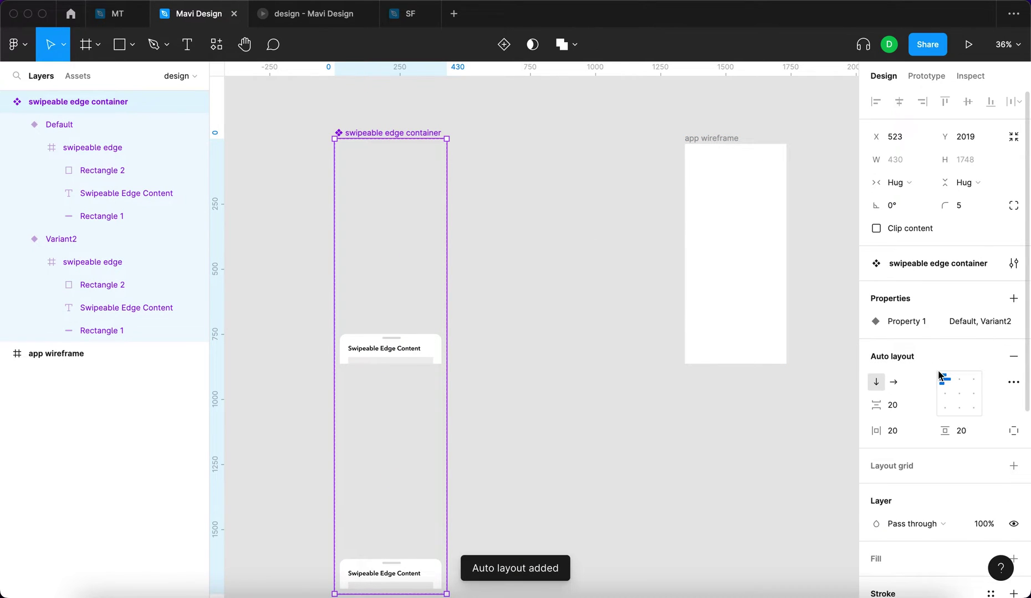
{"action": "left_click", "coordinate": [894, 382]}
Align the swipeable edge frame inside Variant2 to the variant's bottom edge.
{"action": "left_click", "coordinate": [542, 251]}
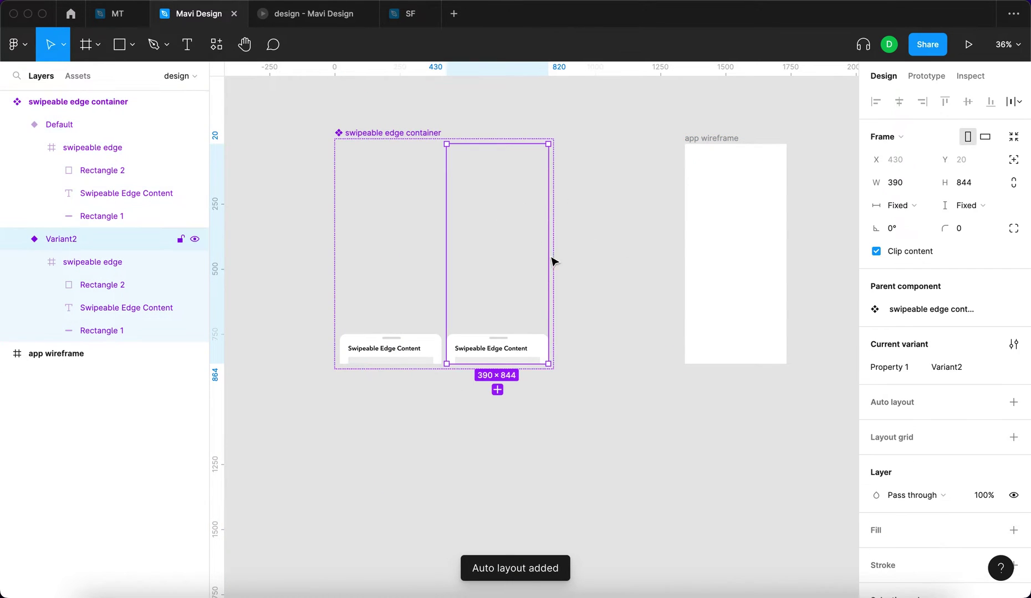
{"action": "left_click", "coordinate": [540, 359]}
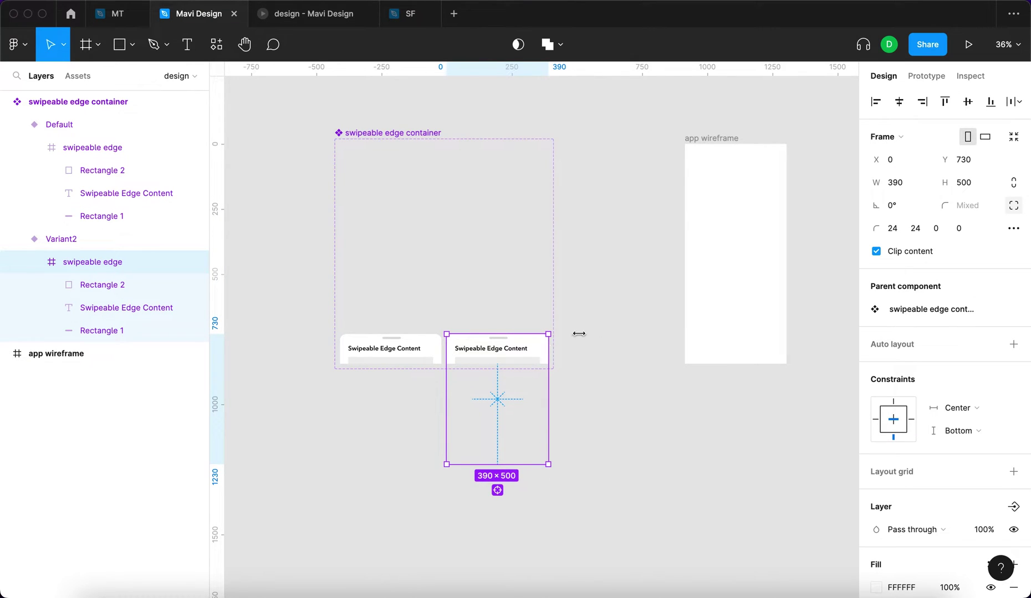
{"action": "left_click", "coordinate": [989, 102]}
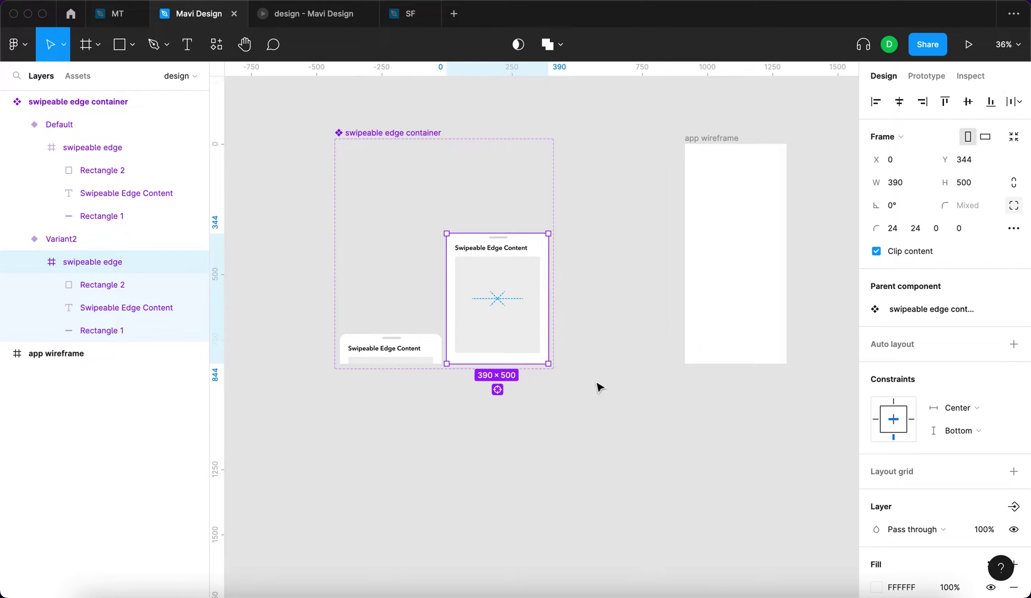
{"action": "left_click", "coordinate": [568, 320]}
{"action": "scroll", "coordinate": [497, 310], "scroll_direction": "up", "scroll_amount": 5}
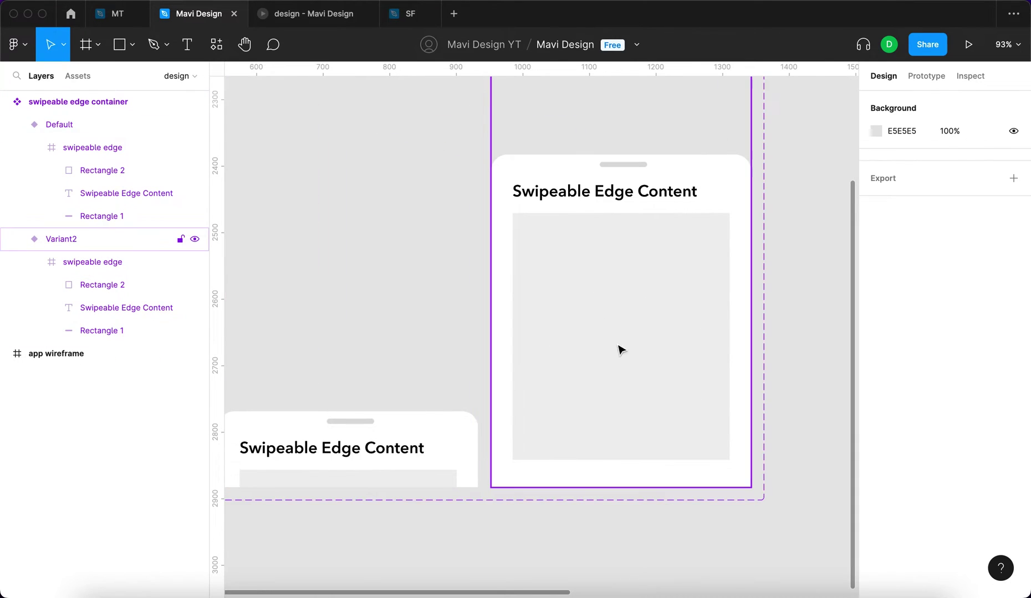
{"action": "scroll", "coordinate": [529, 339], "scroll_direction": "down", "scroll_amount": 5}
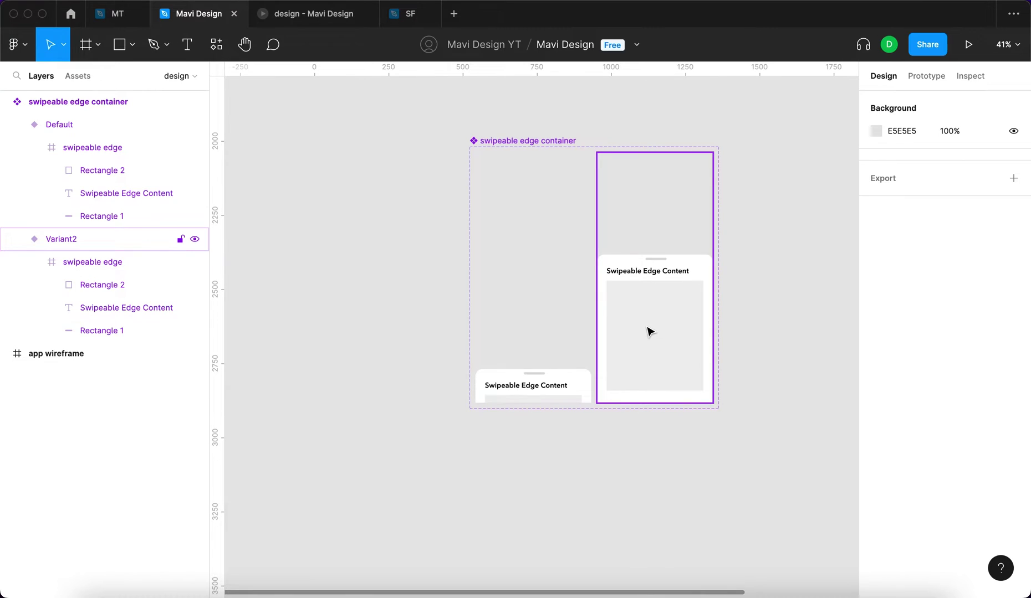
Move the swipeable edge frame out of Variant2 onto the empty canvas and convert it into its own component.
{"action": "double_click", "coordinate": [701, 292]}
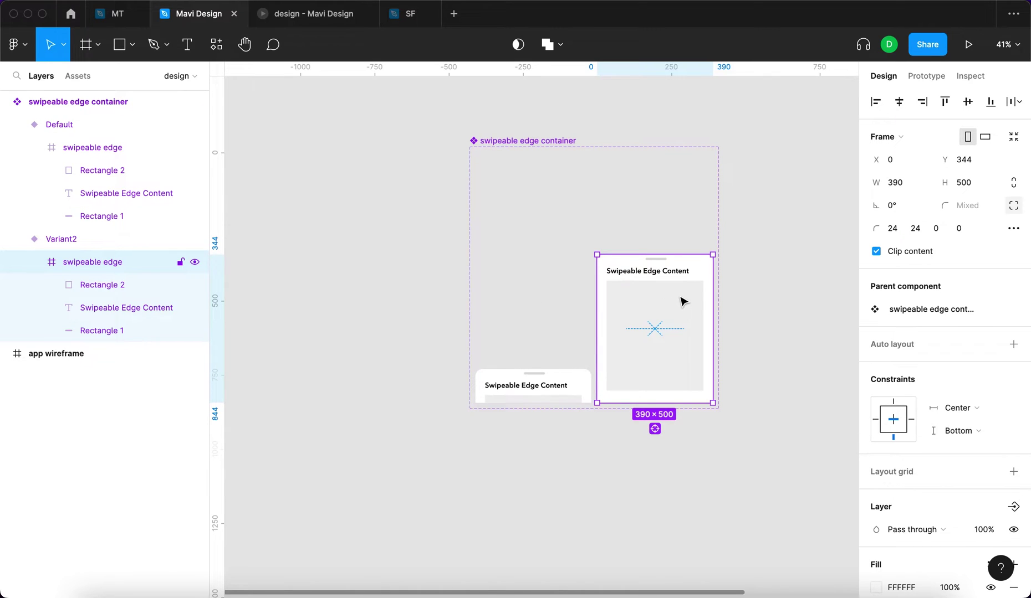
{"action": "left_click_drag", "start_coordinate": [681, 301], "coordinate": [366, 240]}
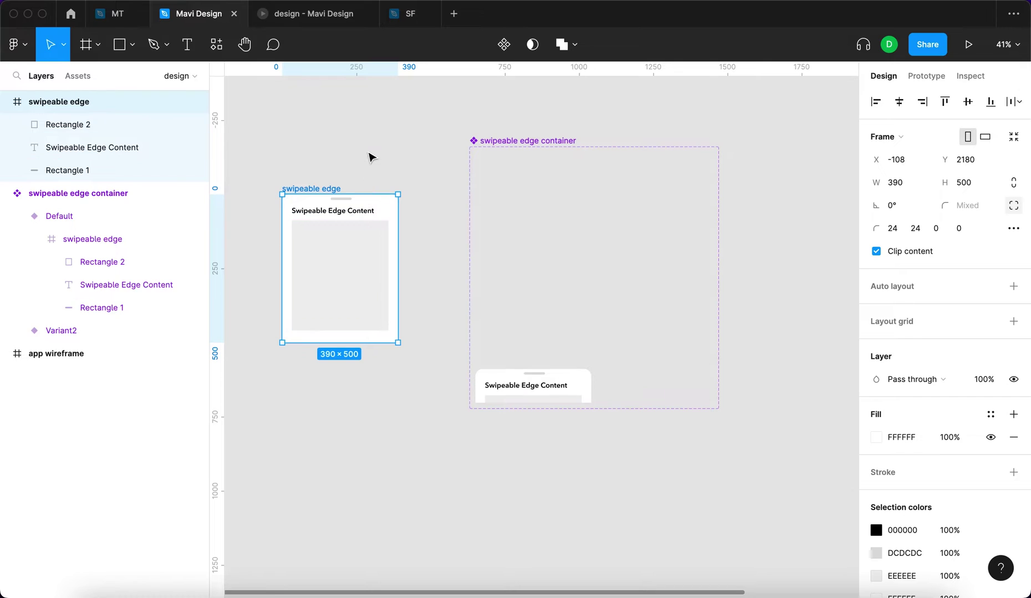
{"action": "key", "text": "ctrl+alt+k"}
Place a swipeable edge instance at the bottom of Variant2 and delete the swipeable edge frame from the Default variant.
{"action": "left_click_drag", "start_coordinate": [323, 294], "coordinate": [633, 338]}
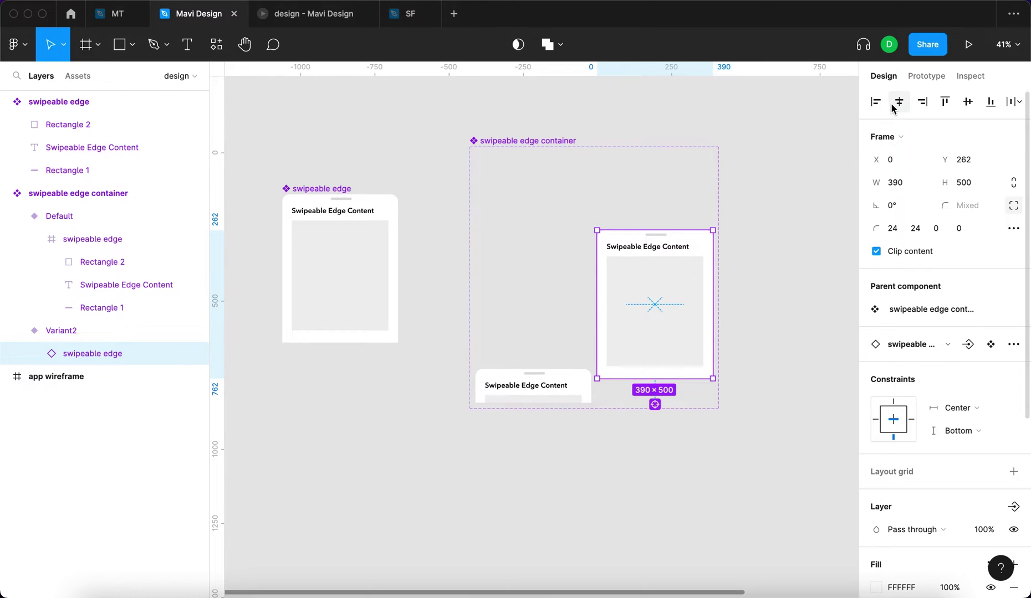
{"action": "left_click", "coordinate": [554, 388]}
{"action": "key", "text": "BackSpace"}
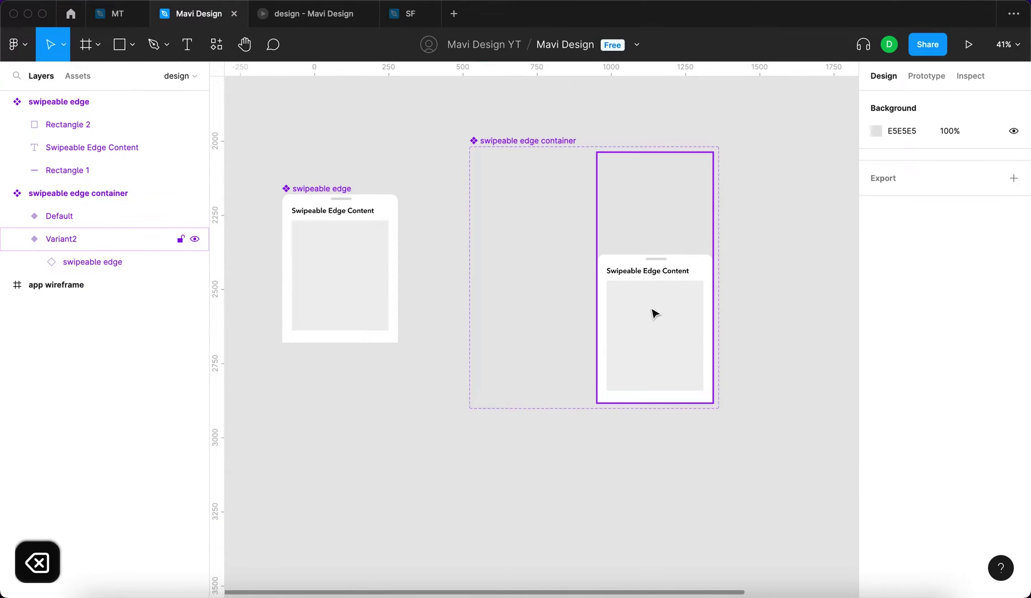
Copy the swipeable edge instance from Variant2 into the Default variant and lower it until only its upper part is inside.
{"action": "left_click", "coordinate": [654, 314]}
{"action": "key", "text": "super+c"}
{"action": "left_click", "coordinate": [519, 277]}
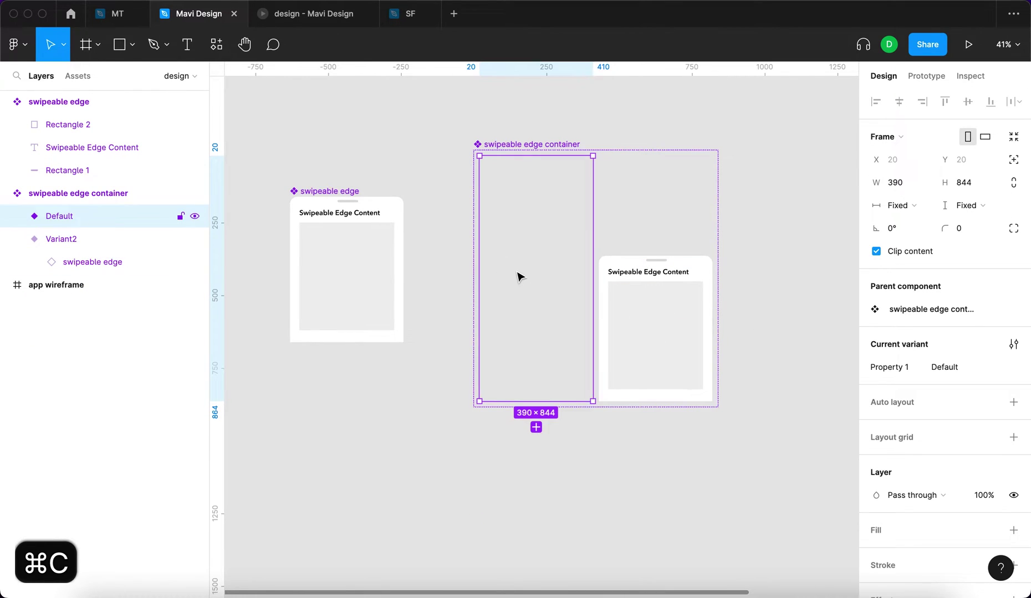
{"action": "key", "text": "super+v"}
{"action": "left_click_drag", "start_coordinate": [535, 287], "coordinate": [545, 372]}
{"action": "left_click", "coordinate": [549, 206]}
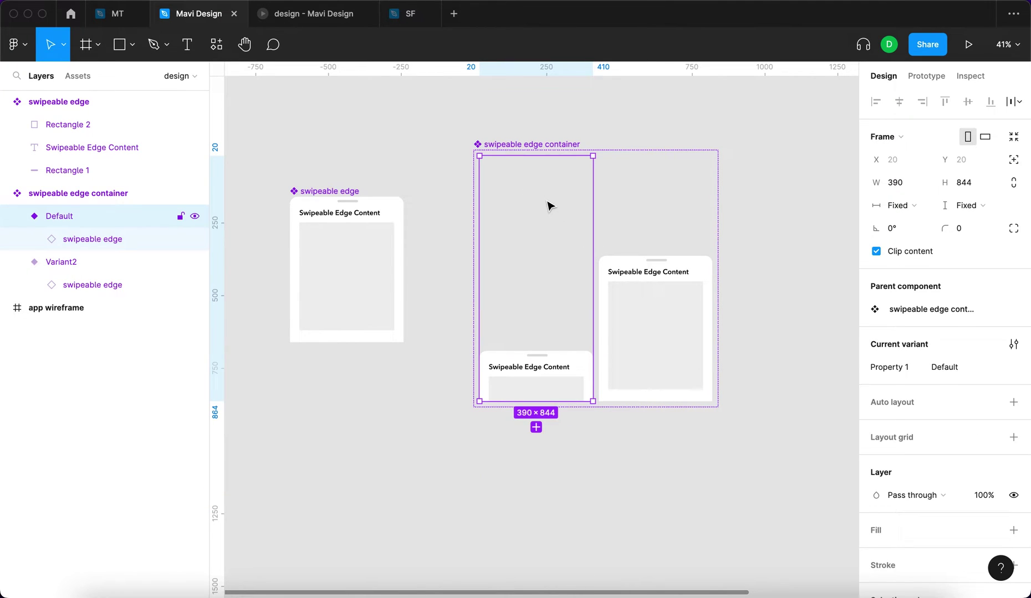
Move the swipeable edge main component to X -42, Y 2369, beside the variant set.
{"action": "double_click", "coordinate": [564, 377]}
{"action": "left_click", "coordinate": [561, 368]}
{"action": "left_click_drag", "start_coordinate": [347, 197], "coordinate": [383, 262]}
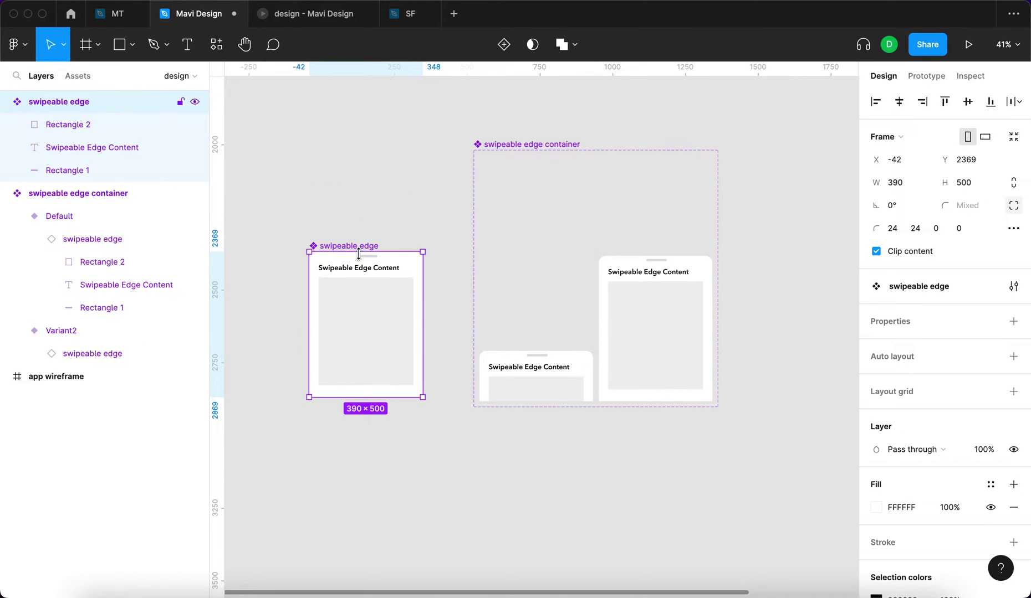
Try a red E53A3A fill on the main component's title text, check it on the variants, and undo the color change.
{"action": "scroll", "coordinate": [349, 277], "scroll_direction": "up", "scroll_amount": 2}
{"action": "double_click", "coordinate": [348, 275]}
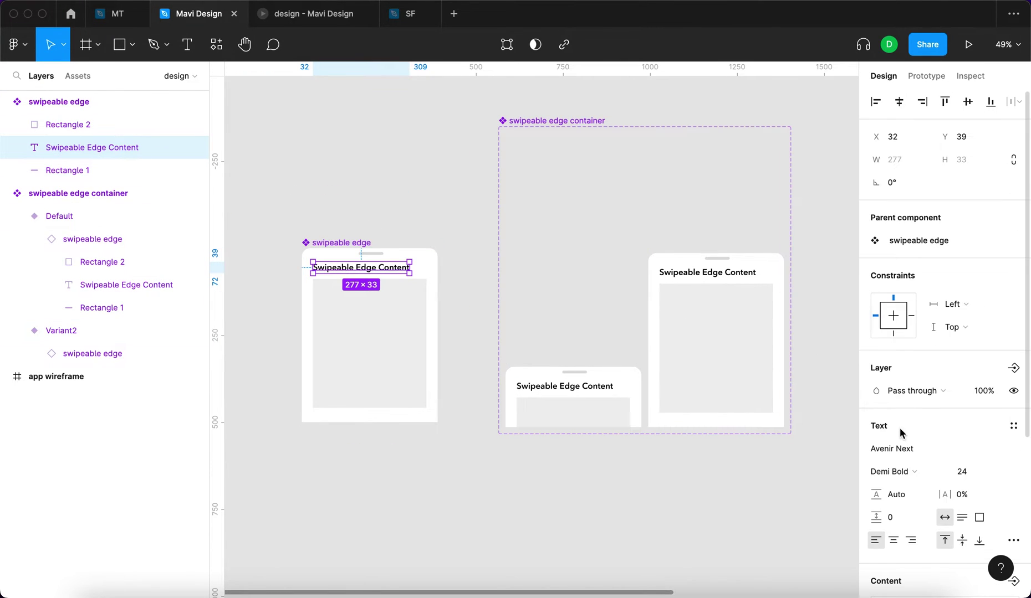
{"action": "scroll", "coordinate": [939, 491], "scroll_direction": "down", "scroll_amount": 3}
{"action": "left_click", "coordinate": [876, 485]}
{"action": "left_click_drag", "start_coordinate": [755, 308], "coordinate": [818, 315]}
{"action": "scroll", "coordinate": [595, 293], "scroll_direction": "right", "scroll_amount": 5}
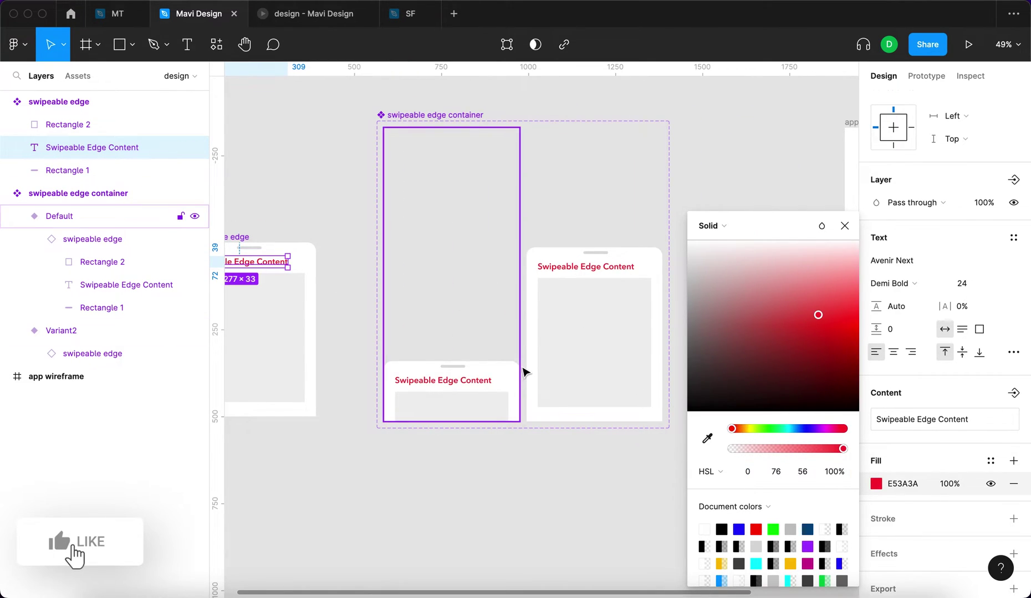
{"action": "scroll", "coordinate": [523, 368], "scroll_direction": "left", "scroll_amount": 4}
{"action": "key", "text": "super+z"}
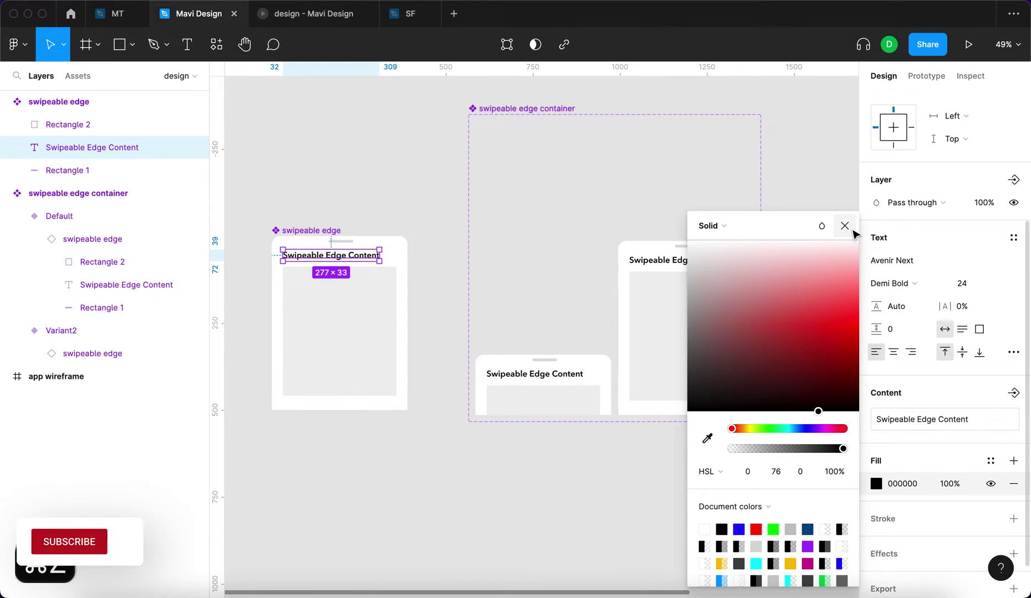
{"action": "left_click", "coordinate": [844, 225]}
{"action": "left_click", "coordinate": [832, 218]}
Lower the swipeable edge instance in the Default variant slightly and place the main component level with the variant set's top.
{"action": "left_click", "coordinate": [568, 375]}
{"action": "double_click", "coordinate": [569, 376]}
{"action": "left_click_drag", "start_coordinate": [570, 378], "coordinate": [559, 386]}
{"action": "scroll", "coordinate": [560, 387], "scroll_direction": "up", "scroll_amount": 5}
{"action": "scroll", "coordinate": [530, 359], "scroll_direction": "down", "scroll_amount": 5}
Rename Variant2 as open and the Default variant as closed.
{"action": "left_click", "coordinate": [617, 259]}
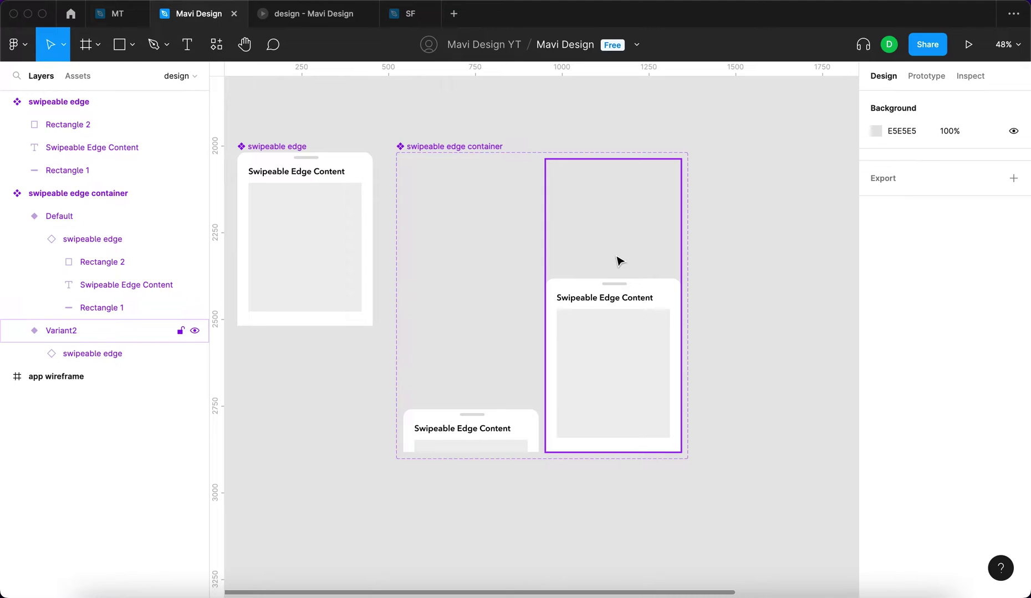
{"action": "left_click", "coordinate": [971, 368]}
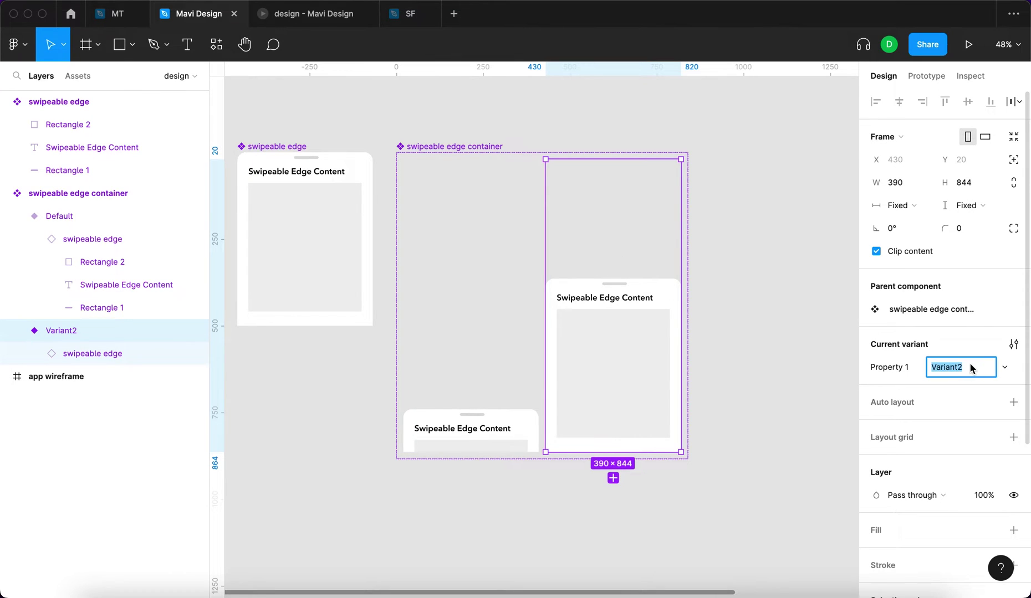
{"action": "type", "text": "open"}
{"action": "key", "text": "Return"}
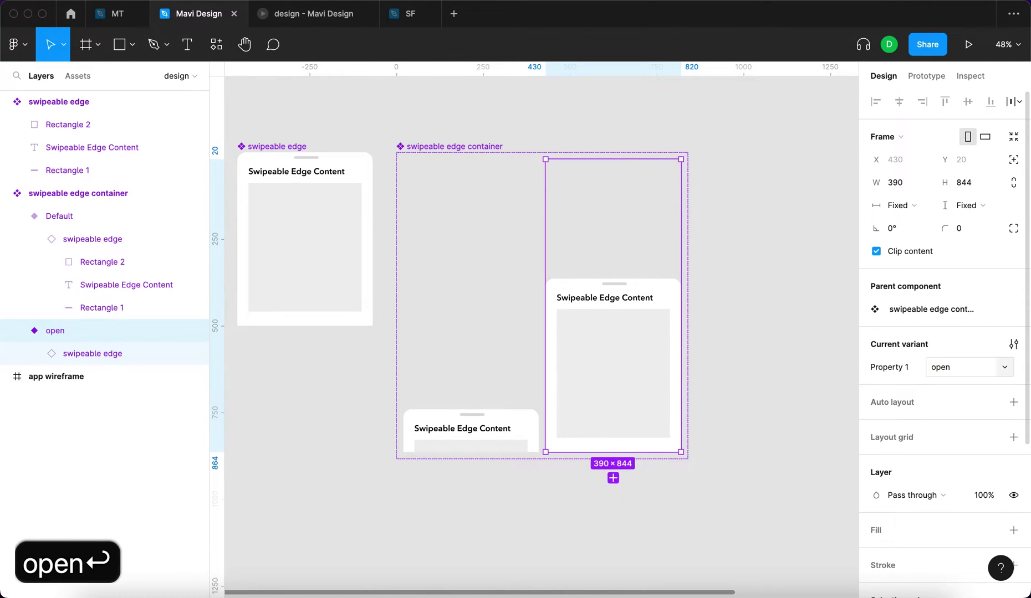
{"action": "left_click", "coordinate": [464, 442]}
{"action": "left_click", "coordinate": [968, 370]}
{"action": "type", "text": "closed"}
{"action": "key", "text": "Return"}
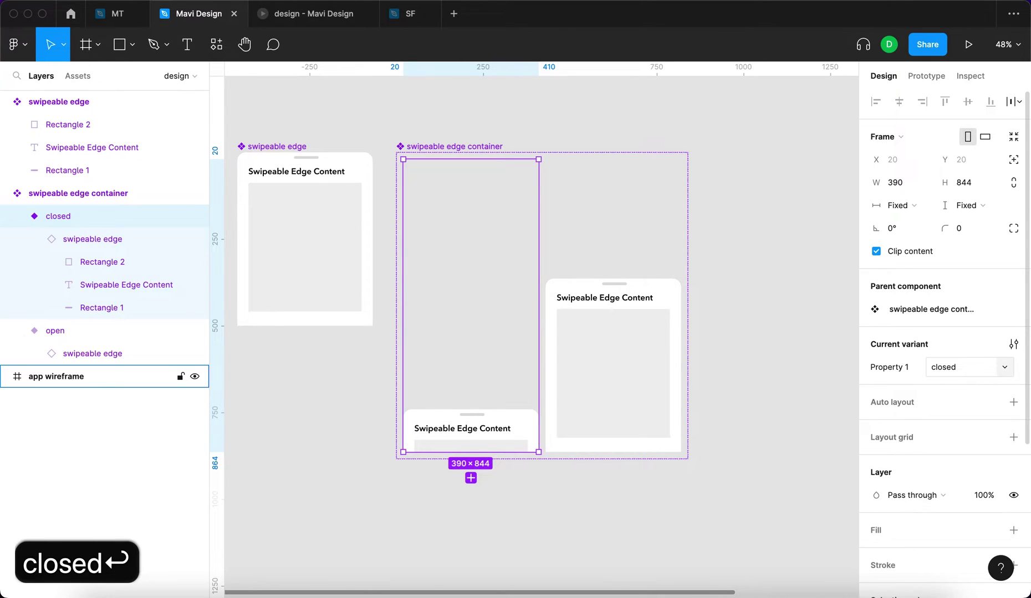
Rename the variant property of the swipeable edge container component set as state.
{"action": "left_click", "coordinate": [419, 147]}
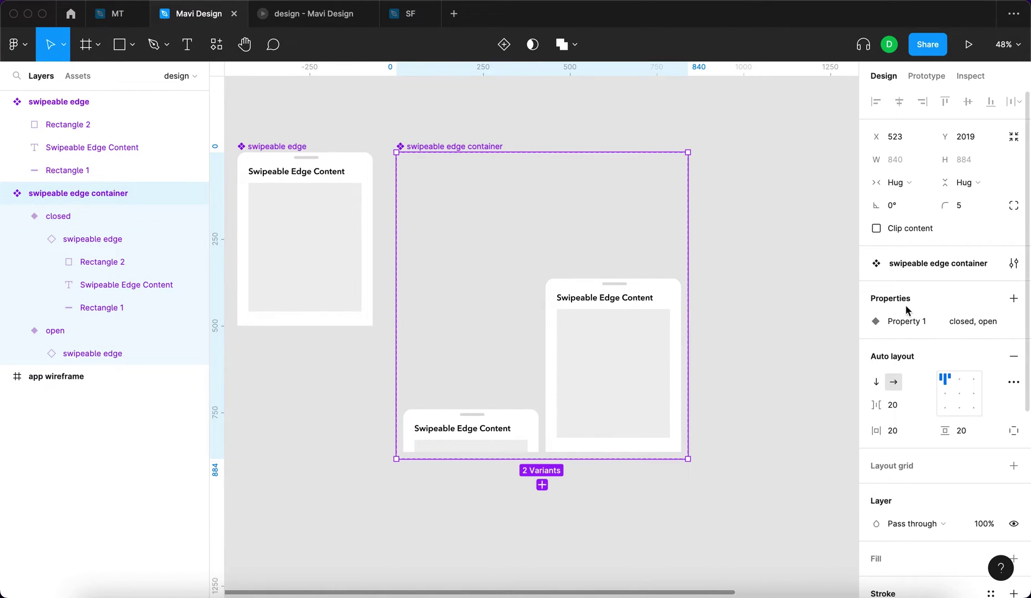
{"action": "left_click", "coordinate": [991, 321]}
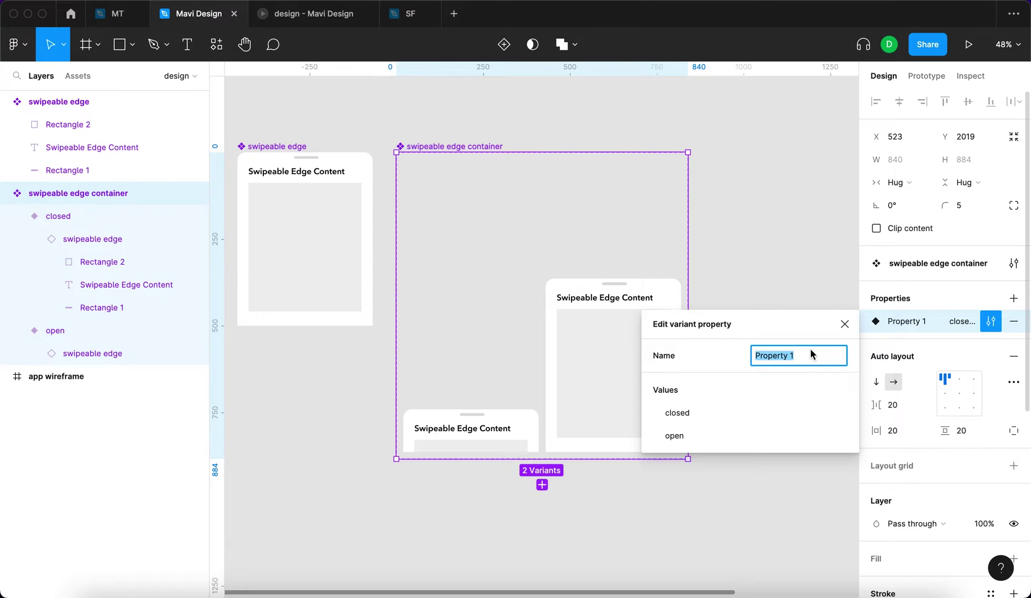
{"action": "type", "text": "state"}
{"action": "key", "text": "Return"}
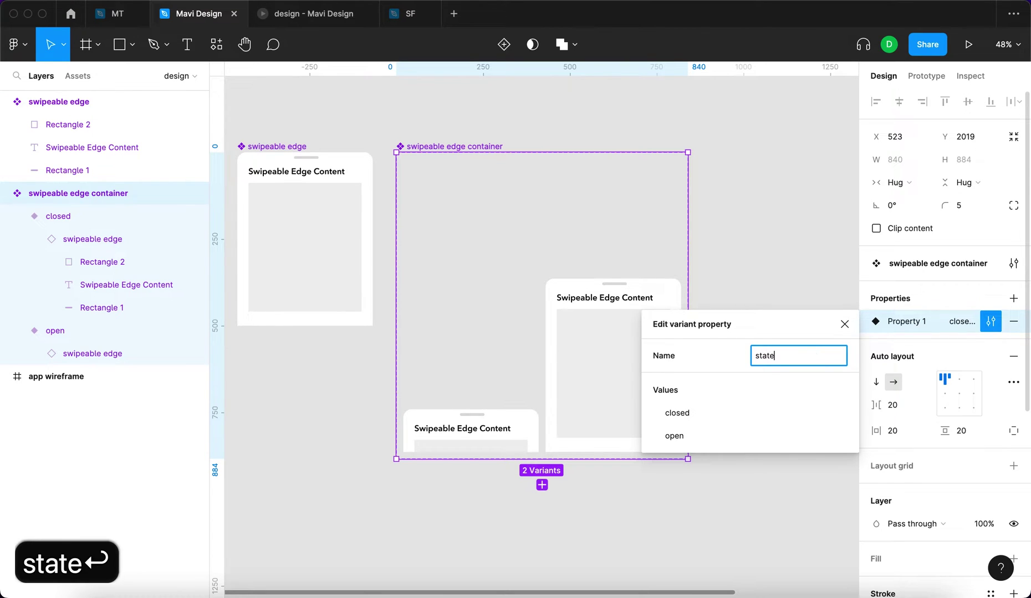
Add a fill to the open variant of the swipeable edge container.
{"action": "left_click", "coordinate": [675, 317]}
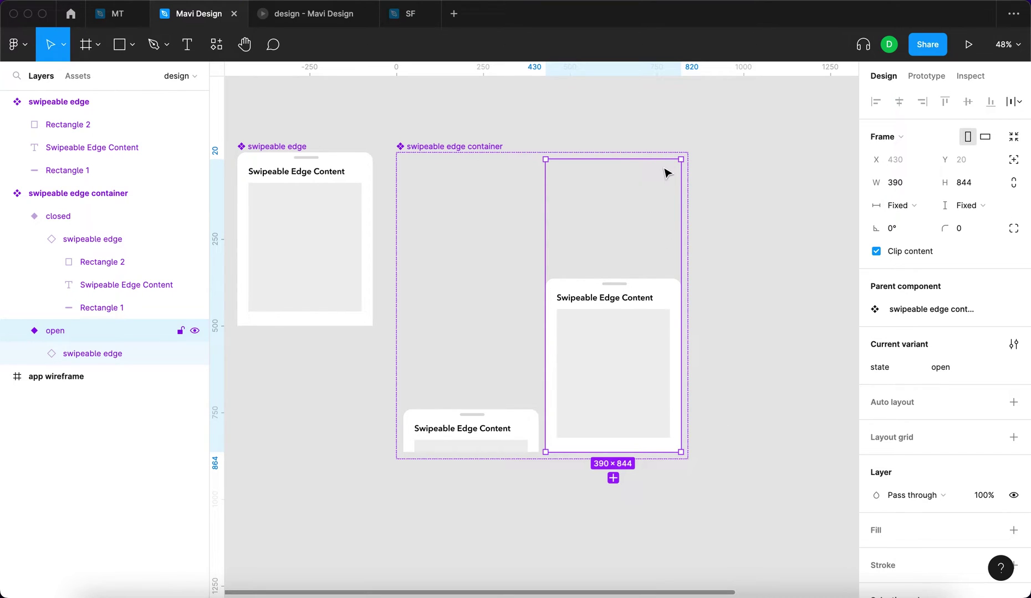
{"action": "scroll", "coordinate": [929, 395], "scroll_direction": "down", "scroll_amount": 3}
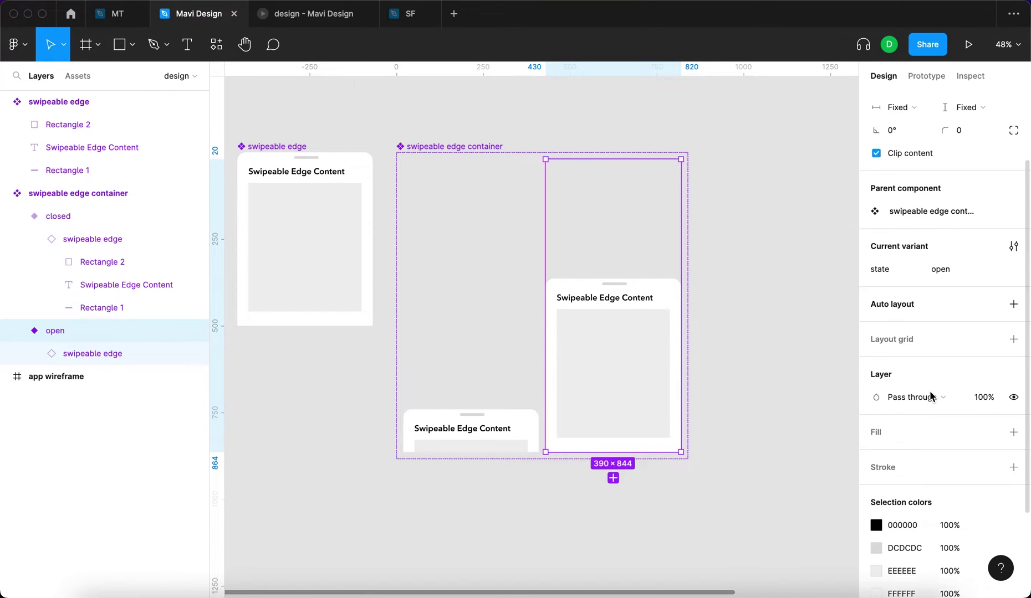
{"action": "left_click", "coordinate": [1013, 423]}
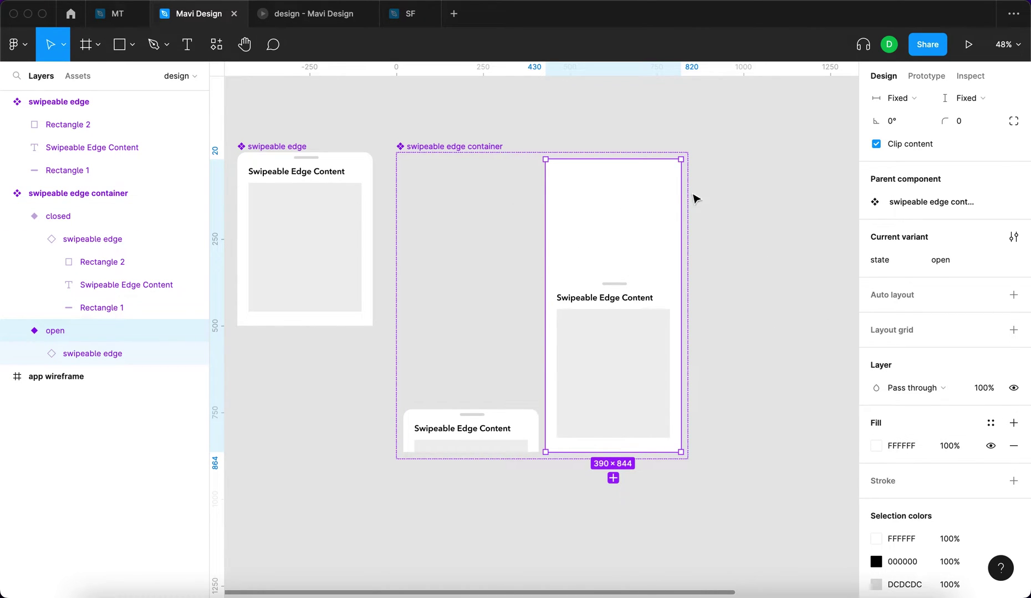
Change the open variant's fill to black 000000 and reduce the fill's opacity so it becomes a translucent overlay.
{"action": "left_click", "coordinate": [875, 447]}
{"action": "left_click_drag", "start_coordinate": [830, 389], "coordinate": [879, 427]}
{"action": "left_click", "coordinate": [948, 444]}
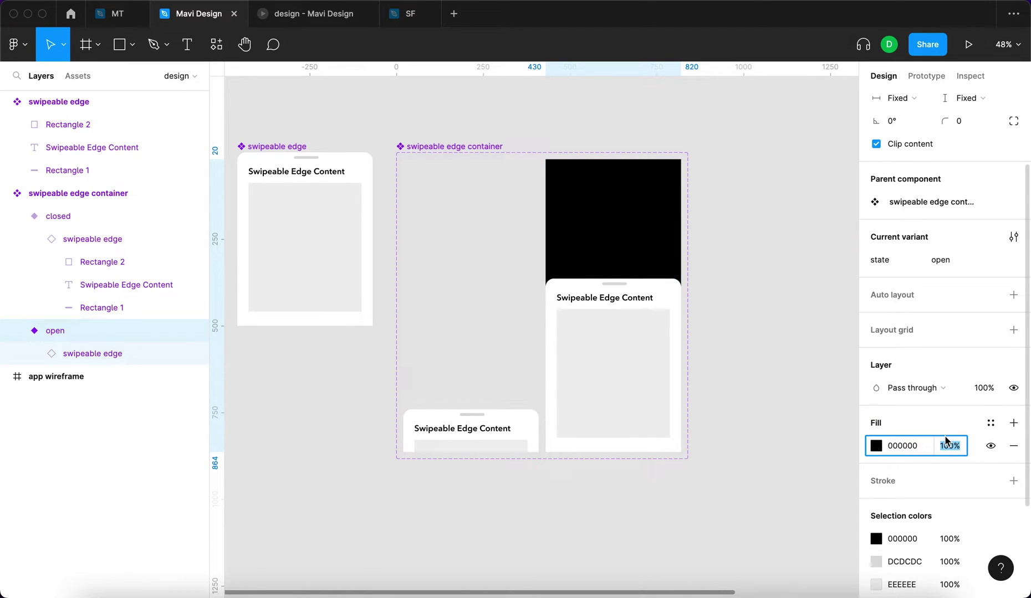
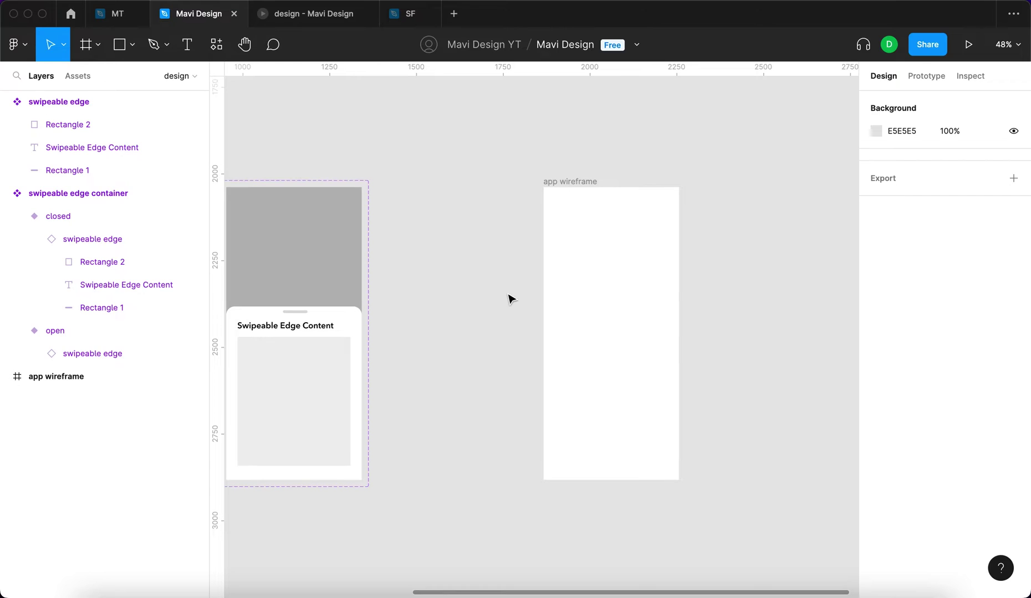
Add the text "App wireframe" near the top of the app wireframe frame and set its font size to 40.
{"action": "left_click", "coordinate": [573, 237]}
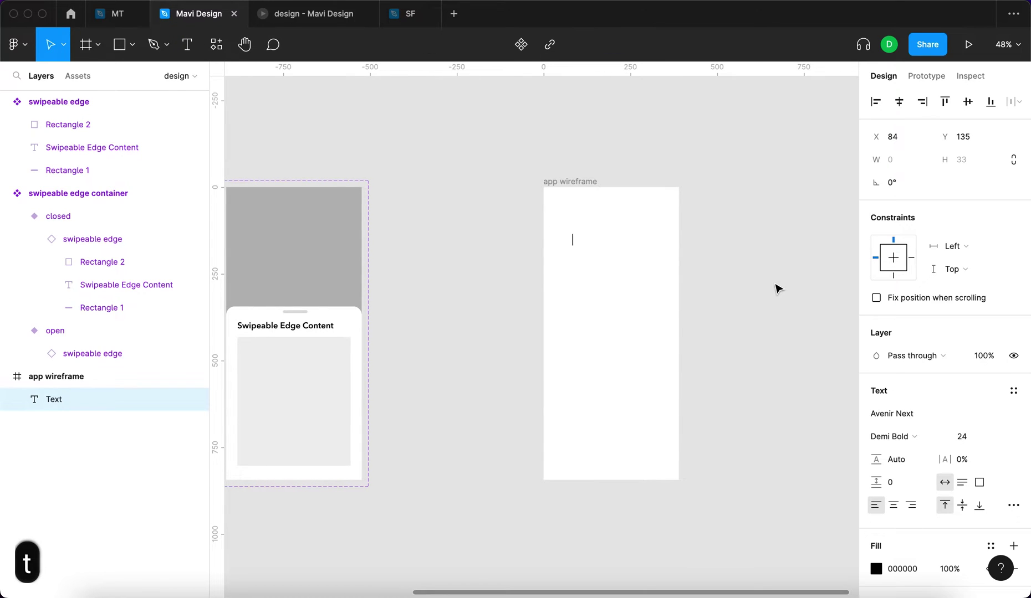
{"action": "type", "text": "App wireframe"}
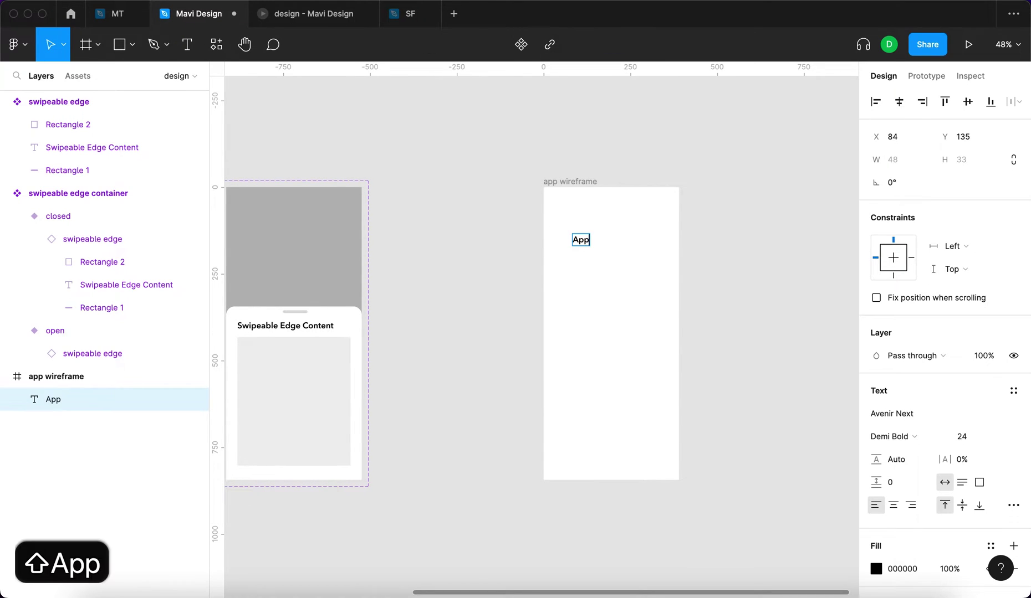
{"action": "left_click", "coordinate": [970, 441]}
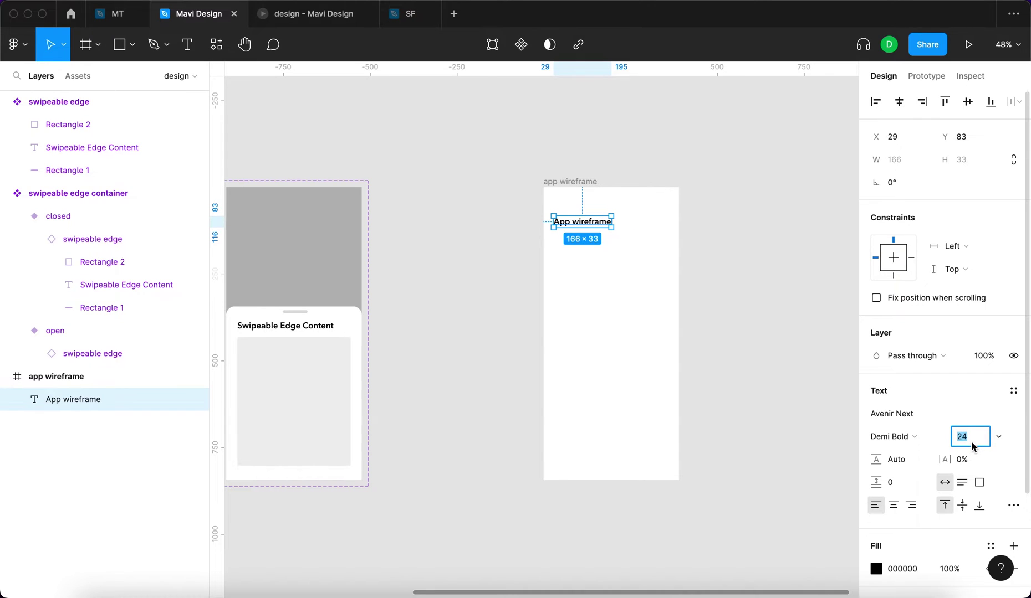
{"action": "key", "text": "shift+Up"}
{"action": "key", "text": "Up"}
{"action": "key", "text": "Up"}
{"action": "key", "text": "Up"}
{"action": "key", "text": "Up"}
{"action": "key", "text": "Up"}
{"action": "key", "text": "Up"}
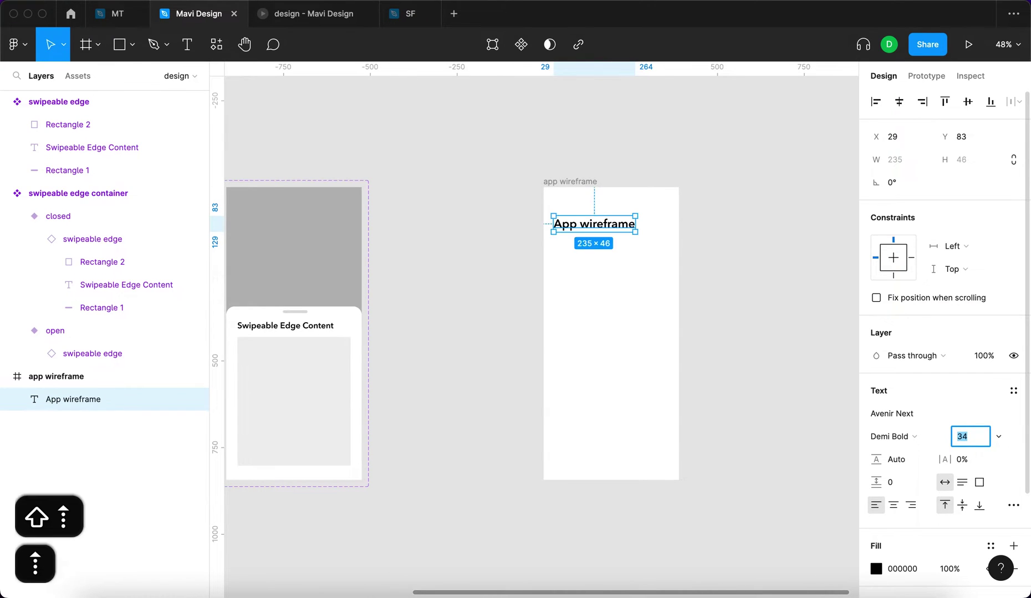
{"action": "key", "text": "Return"}
Nudge the App wireframe title right to X 32.
{"action": "scroll", "coordinate": [697, 310], "scroll_direction": "up", "scroll_amount": 5}
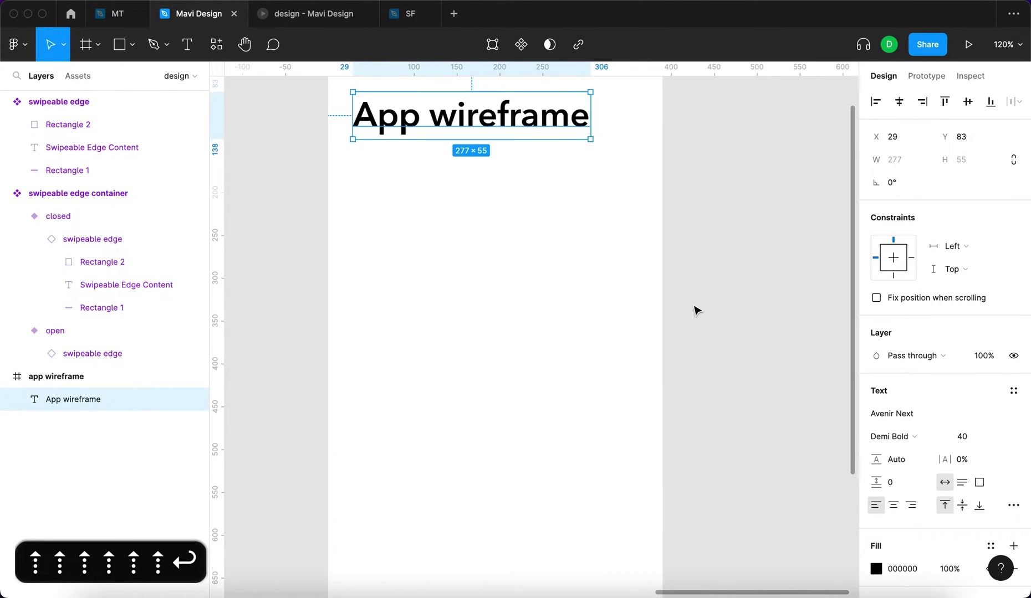
{"action": "key", "text": "Right"}
{"action": "key", "text": "Right"}
{"action": "key", "text": "Right"}
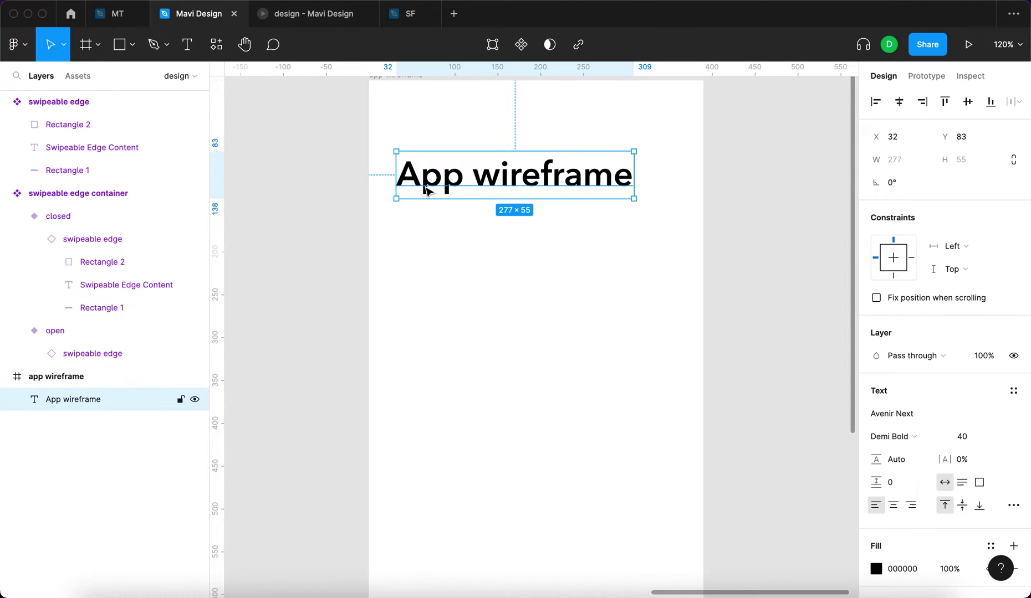
Measure the grey rectangle's margins inside the swipeable edge panel of the open variant.
{"action": "scroll", "coordinate": [489, 180], "scroll_direction": "down", "scroll_amount": 6}
{"action": "scroll", "coordinate": [428, 194], "scroll_direction": "left", "scroll_amount": 3}
{"action": "left_click", "coordinate": [437, 381]}
{"action": "left_click", "coordinate": [443, 364]}
{"action": "left_click", "coordinate": [430, 363]}
{"action": "key", "text": "alt"}
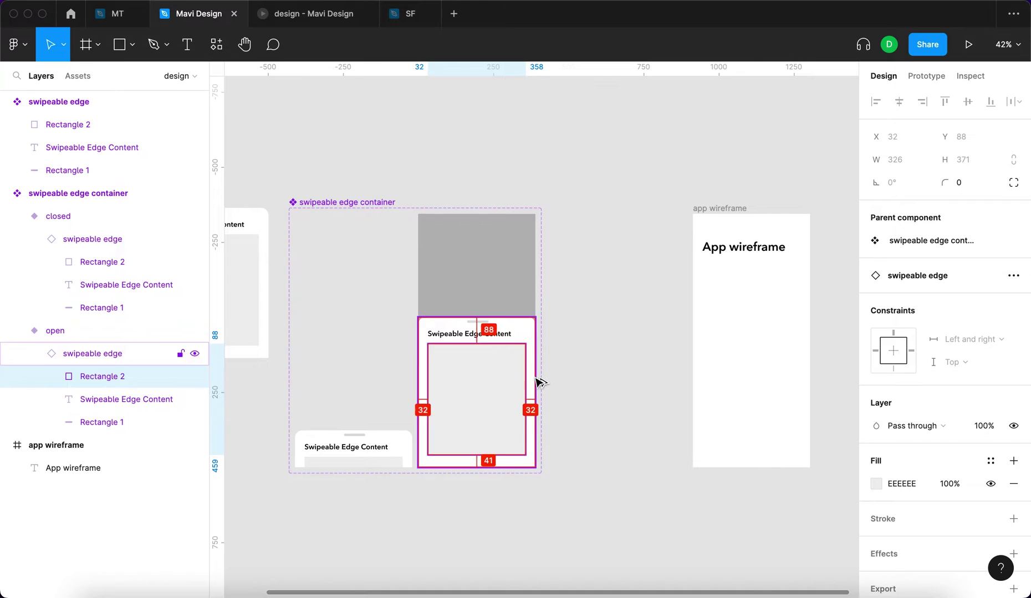
{"action": "key", "text": "Escape"}
{"action": "left_click", "coordinate": [593, 362]}
Duplicate the App wireframe title and place the copy beneath it at X 32, Y 170.
{"action": "left_click", "coordinate": [757, 244]}
{"action": "scroll", "coordinate": [715, 246], "scroll_direction": "up", "scroll_amount": 3}
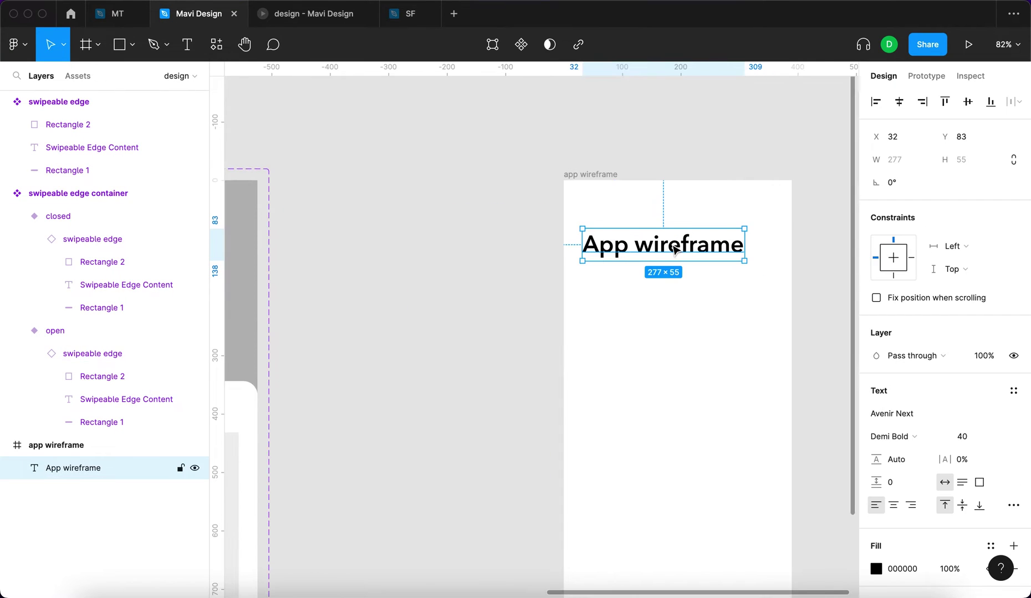
{"action": "left_click_drag", "start_coordinate": [675, 244], "coordinate": [653, 294]}
{"action": "left_click", "coordinate": [522, 260]}
{"action": "left_click", "coordinate": [644, 253]}
Set the duplicated title's font size to 18.
{"action": "left_click", "coordinate": [977, 439]}
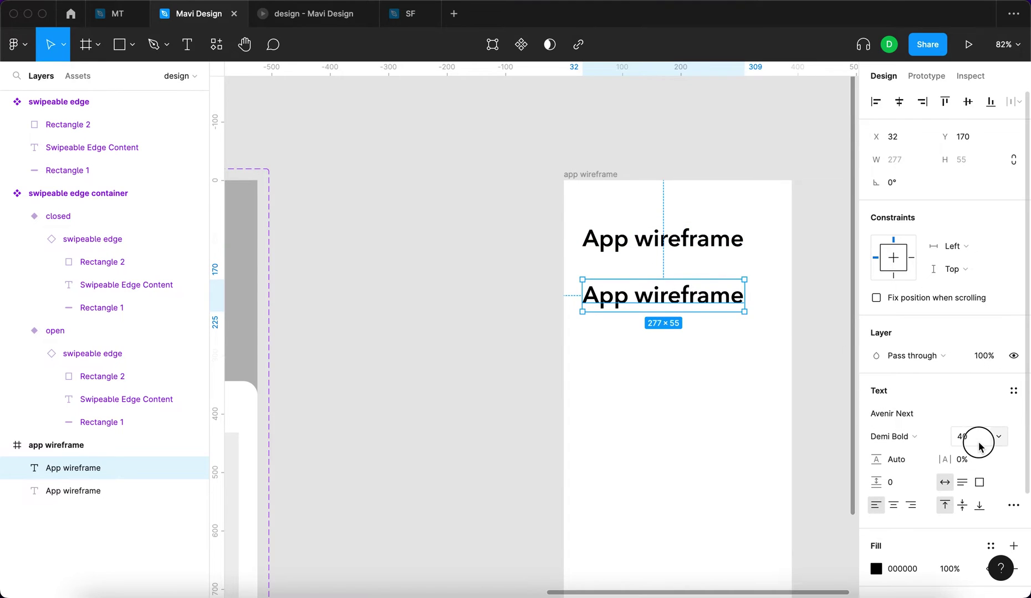
{"action": "key", "text": "shift+Down"}
{"action": "key", "text": "shift+Down"}
{"action": "key", "text": "Down"}
{"action": "key", "text": "Down"}
{"action": "key", "text": "Return"}
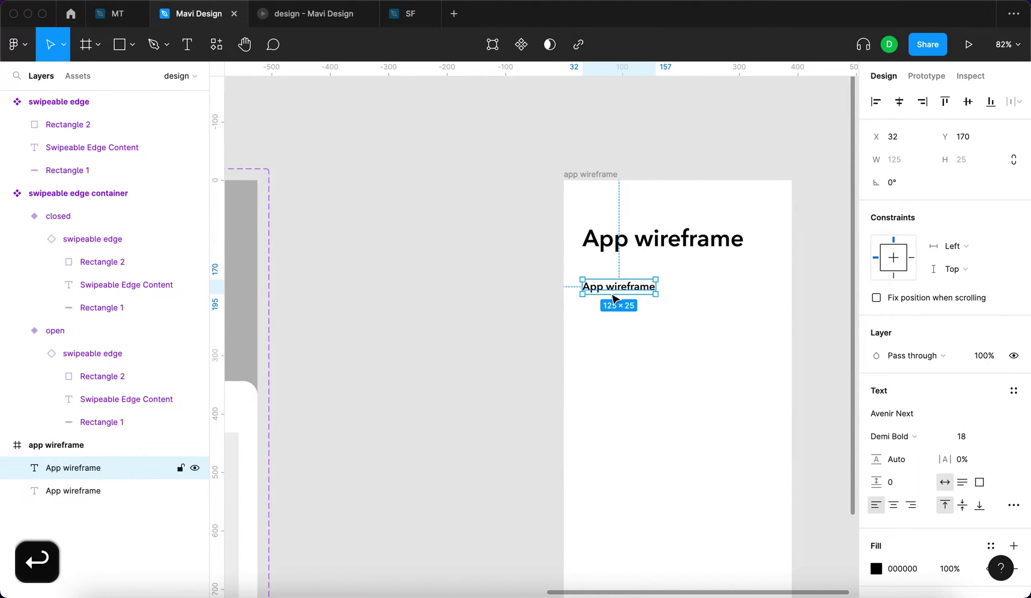
Replace the duplicated title's text with "This is a prototype where we showcase a UI element called Swipeable Edge".
{"action": "key", "text": "Return"}
{"action": "type", "text": "This is a "}
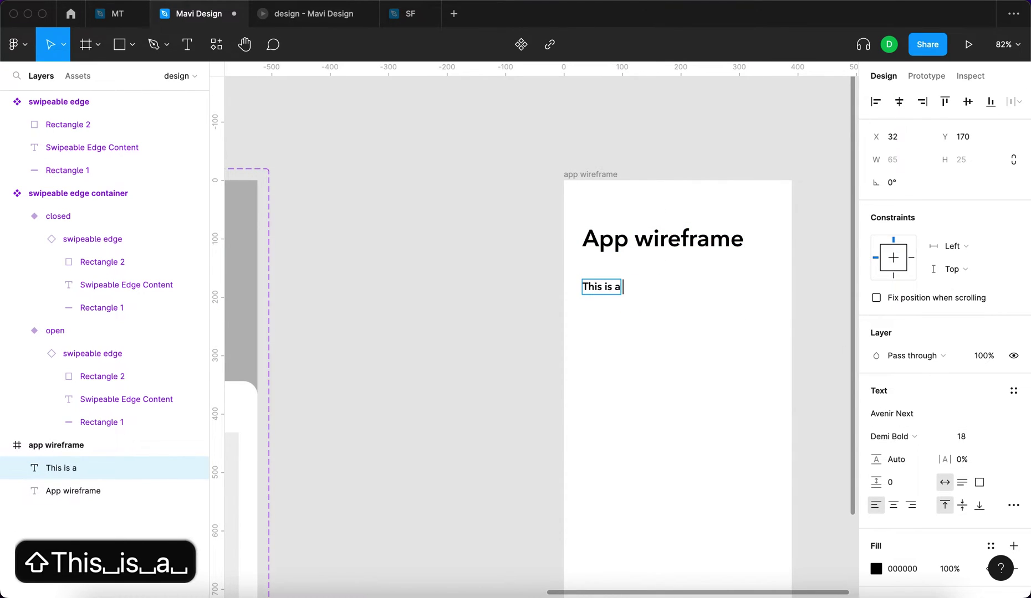
{"action": "type", "text": "proto"}
{"action": "key", "text": "BackSpace"}
{"action": "key", "text": "BackSpace"}
{"action": "type", "text": "o"}
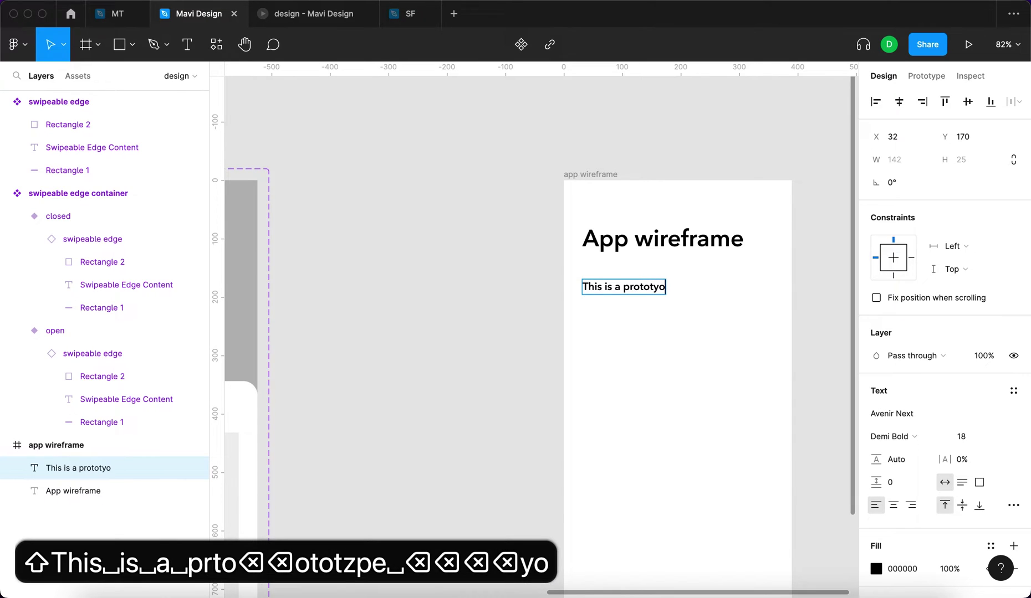
{"action": "key", "text": "BackSpace"}
{"action": "type", "text": "pe where we showc"}
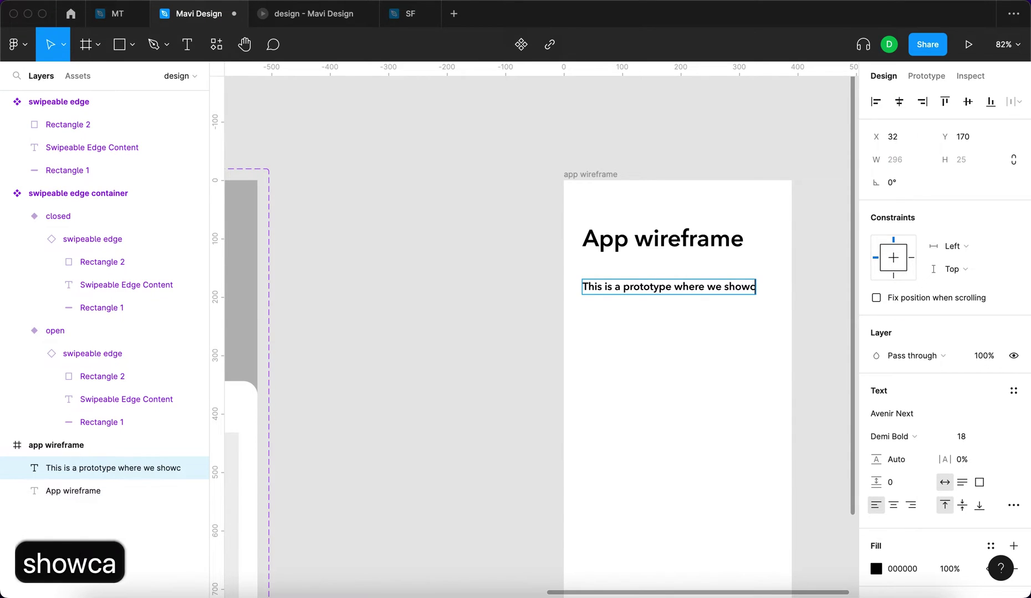
{"action": "type", "text": "ase a UI"}
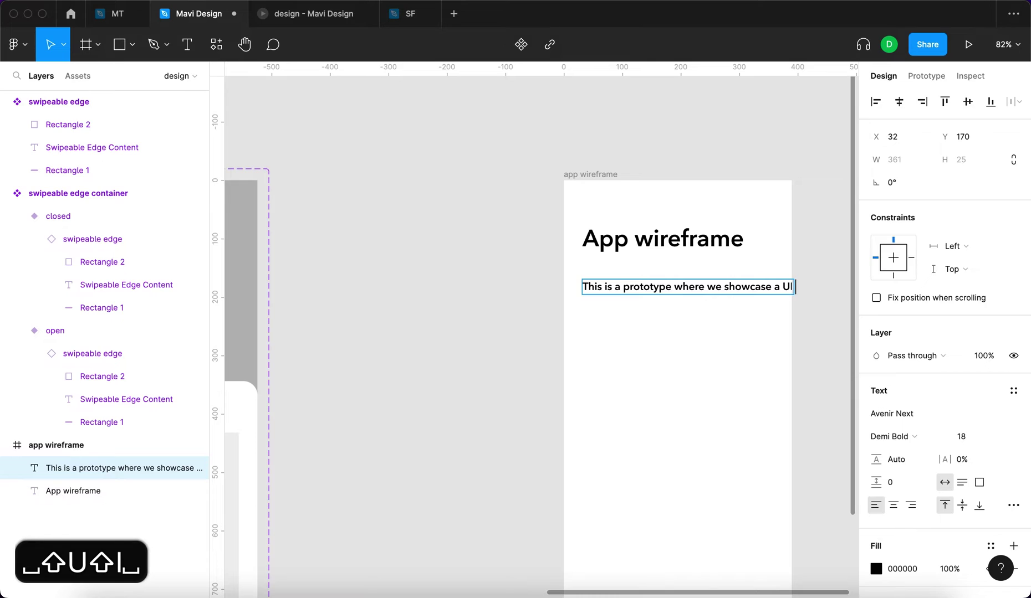
{"action": "type", "text": " element called Swipeable "}
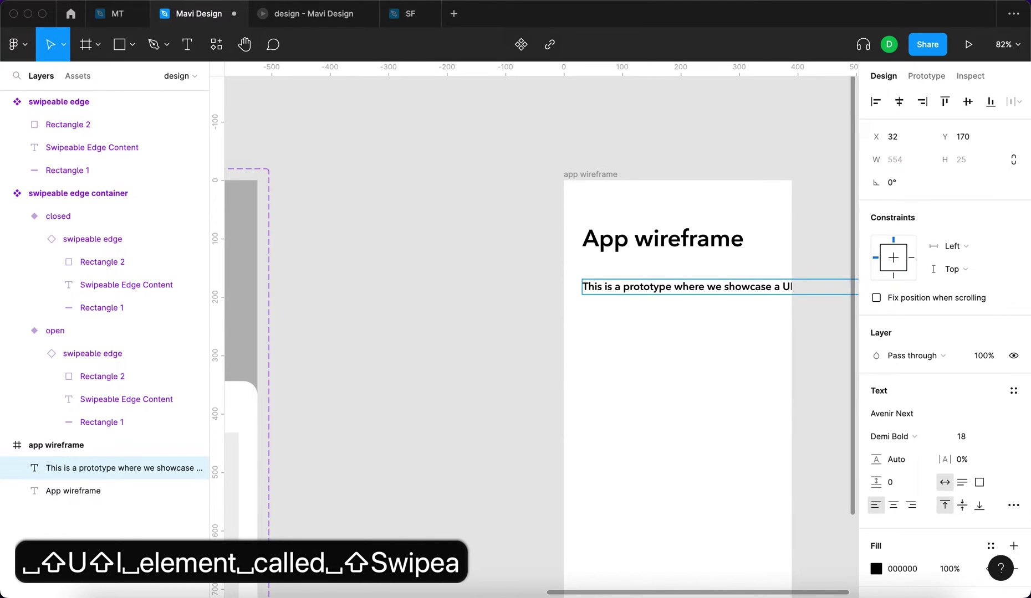
{"action": "type", "text": "Edge"}
{"action": "key", "text": "Escape"}
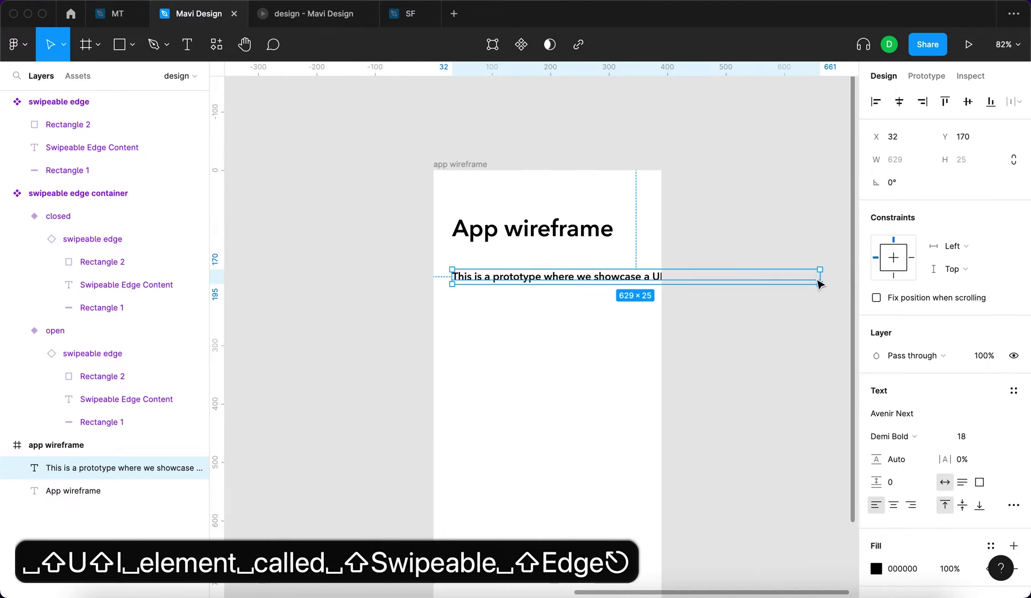
Narrow the description text to a width of 326 so it wraps onto two lines within the frame.
{"action": "left_click_drag", "start_coordinate": [820, 277], "coordinate": [648, 302]}
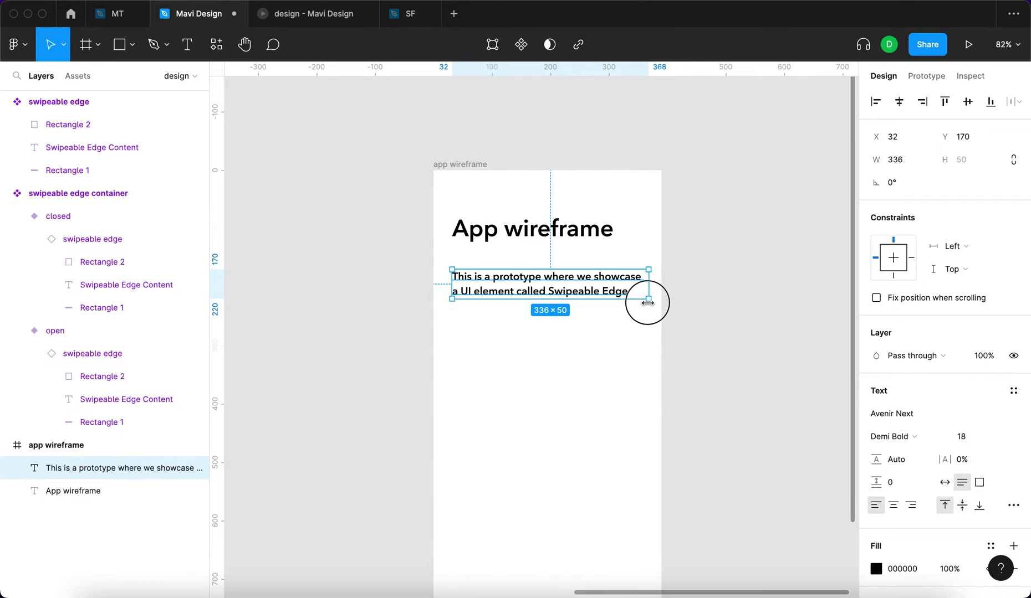
{"action": "key", "text": "alt"}
{"action": "left_click", "coordinate": [904, 159]}
{"action": "key", "text": "shift+Down"}
{"action": "key", "text": "Up"}
{"action": "key", "text": "Return"}
Move the description up beneath the title to Y 142 and recolor it grey 6B6B6B.
{"action": "key", "text": "alt"}
{"action": "left_click_drag", "start_coordinate": [542, 284], "coordinate": [542, 268]}
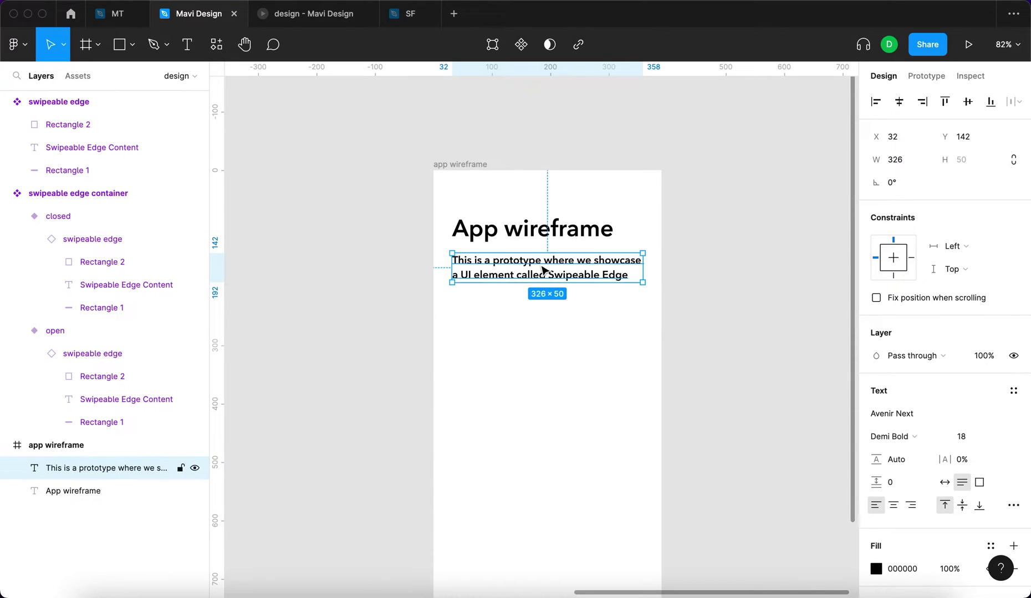
{"action": "key", "text": "i"}
{"action": "left_click", "coordinate": [660, 350]}
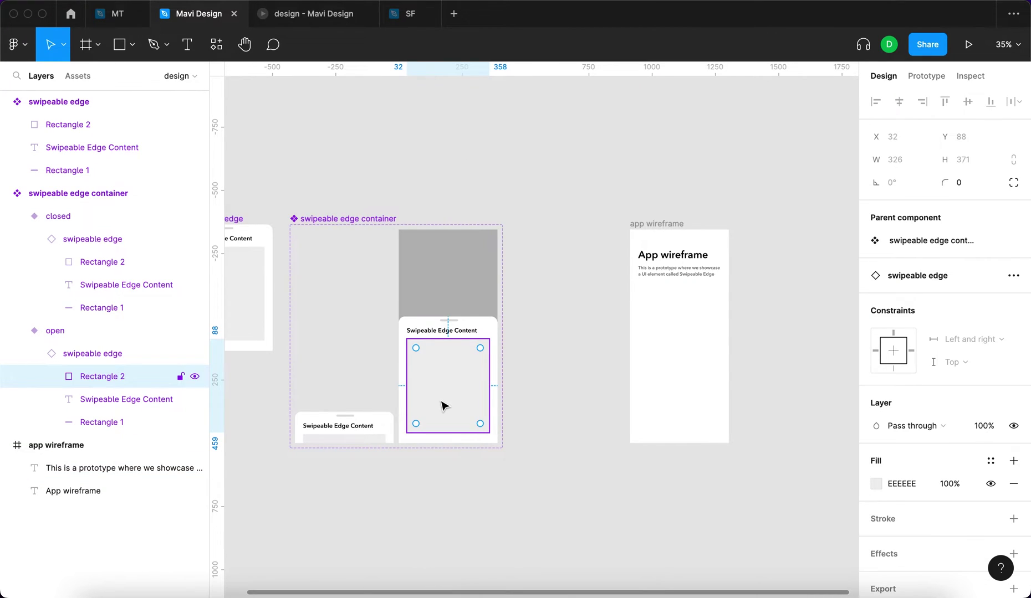
Copy the grey rectangle from the open variant into the app wireframe frame and place it below the description at X 32, Y 211.
{"action": "left_click", "coordinate": [554, 412]}
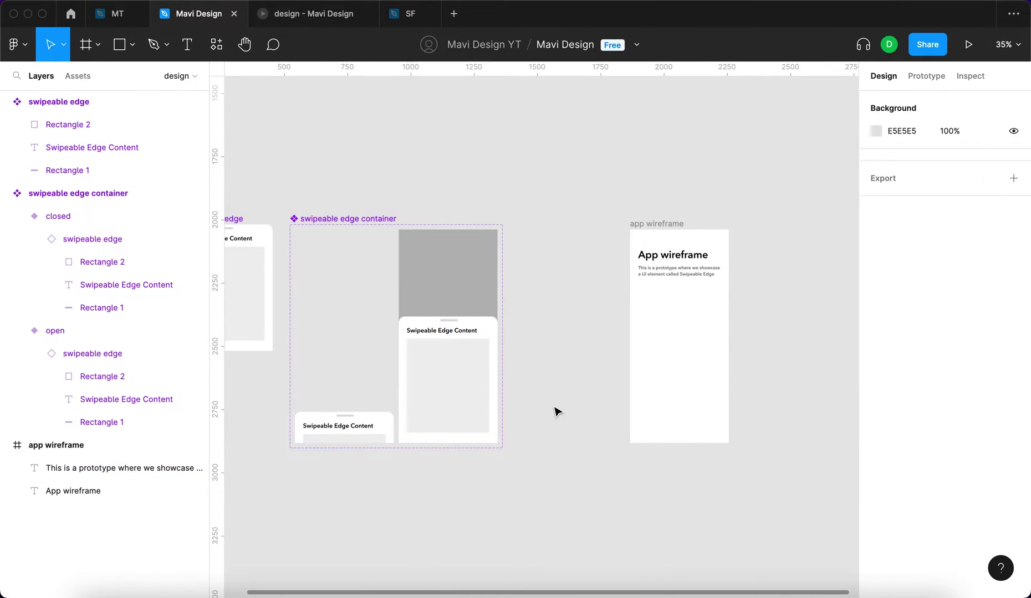
{"action": "double_click", "coordinate": [480, 407]}
{"action": "key", "text": "super+c"}
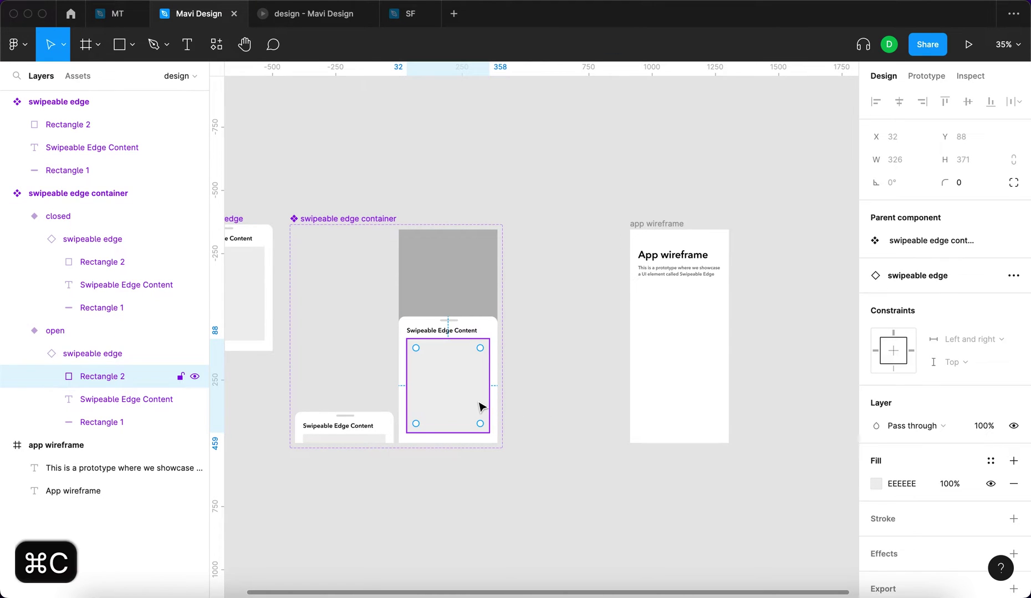
{"action": "left_click", "coordinate": [645, 377]}
{"action": "left_click", "coordinate": [651, 224]}
{"action": "key", "text": "super+v"}
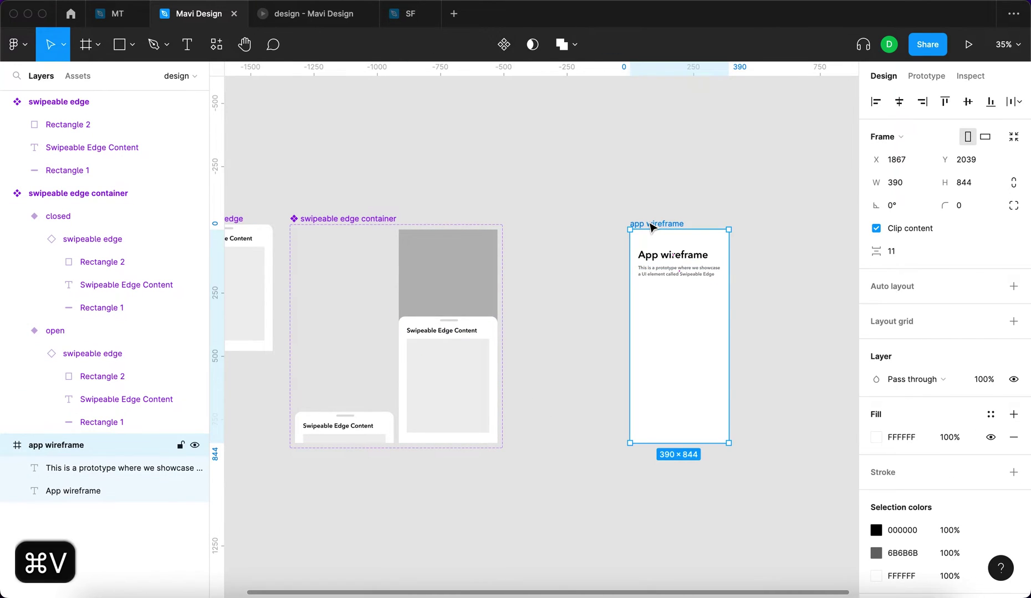
{"action": "scroll", "coordinate": [695, 331], "scroll_direction": "up", "scroll_amount": 5}
{"action": "left_click_drag", "start_coordinate": [675, 275], "coordinate": [690, 332]}
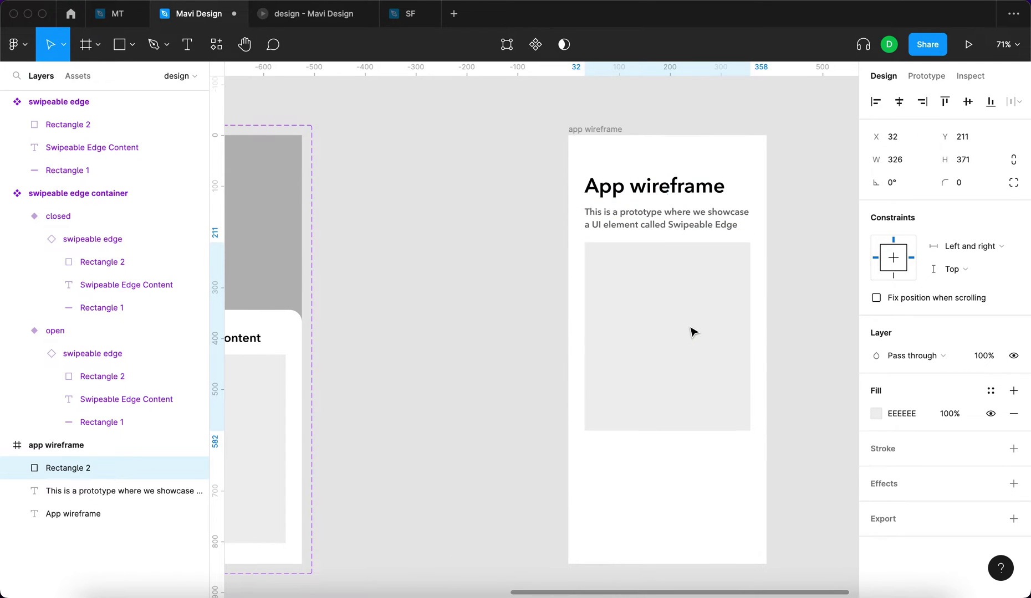
Shorten the pasted rectangle to a height of 324 and duplicate it below at Y 557.
{"action": "left_click_drag", "start_coordinate": [695, 428], "coordinate": [690, 377]}
{"action": "scroll", "coordinate": [695, 410], "scroll_direction": "down", "scroll_amount": 3}
{"action": "left_click_drag", "start_coordinate": [667, 326], "coordinate": [658, 442]}
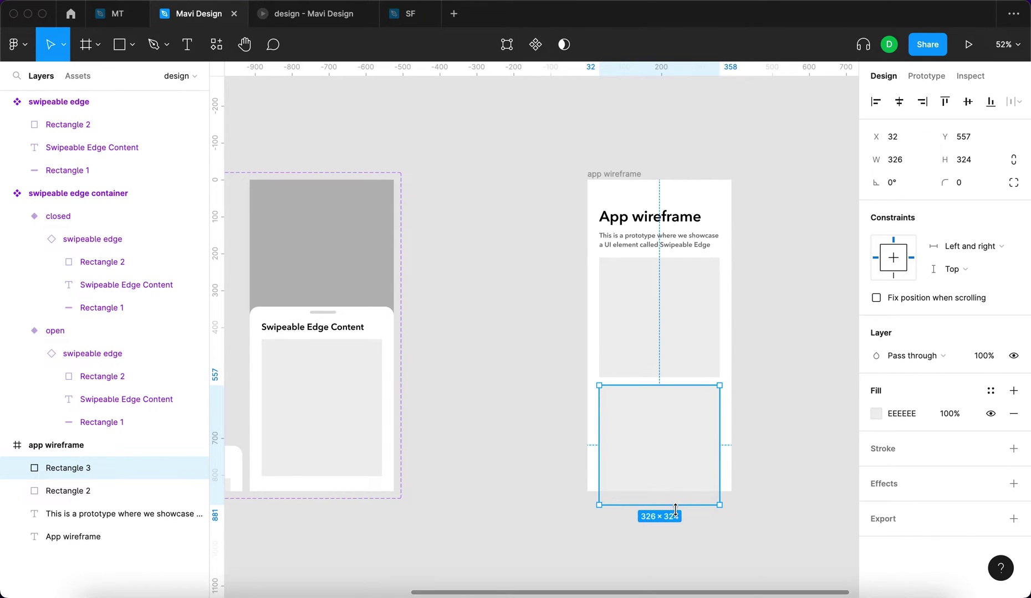
Stretch the lower rectangle to a height of 423 and move it down to Y 631.
{"action": "left_click_drag", "start_coordinate": [675, 508], "coordinate": [681, 543]}
{"action": "left_click_drag", "start_coordinate": [665, 487], "coordinate": [665, 521]}
Duplicate the App wireframe title and place the copy between the two rectangles at Y 581.
{"action": "left_click", "coordinate": [73, 536]}
{"action": "key", "text": "super+d"}
{"action": "left_click_drag", "start_coordinate": [676, 220], "coordinate": [677, 405]}
Replace the text of the heading between the rectangles with "Scrollable App".
{"action": "key", "text": "Return"}
{"action": "type", "text": "Zou c"}
{"action": "key", "text": "BackSpace"}
{"action": "key", "text": "BackSpace"}
{"action": "key", "text": "BackSpace"}
{"action": "key", "text": "BackSpace"}
{"action": "key", "text": "BackSpace"}
{"action": "key", "text": "BackSpace"}
{"action": "type", "text": "You can"}
{"action": "key", "text": "super+a"}
{"action": "type", "text": "Scrol"}
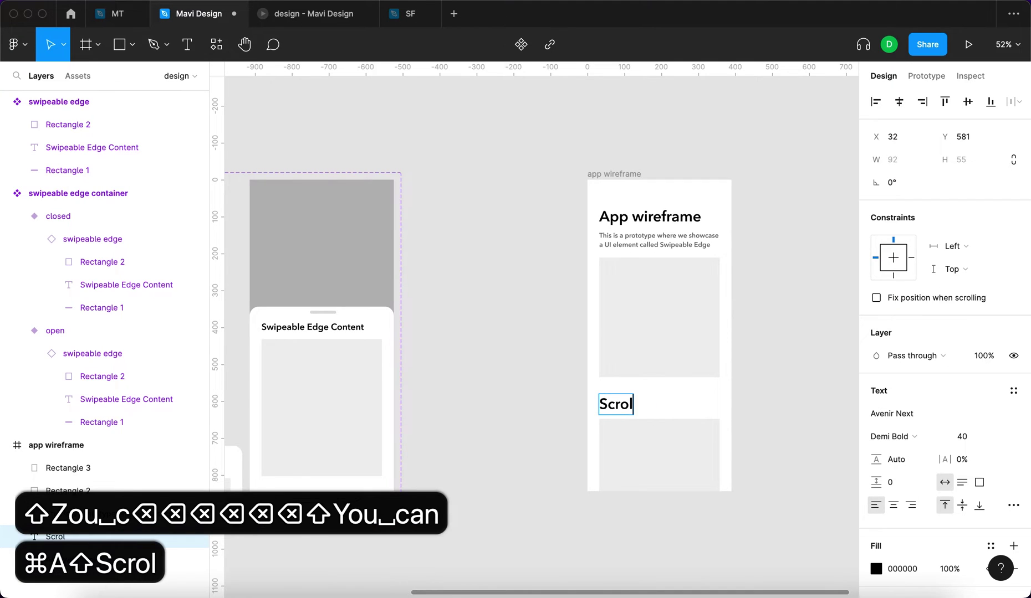
{"action": "type", "text": "lable App"}
{"action": "key", "text": "Escape"}
Set the Scrollable App heading's font size to 32.
{"action": "left_click", "coordinate": [970, 437]}
{"action": "key", "text": "shift+Down"}
{"action": "key", "text": "Up"}
{"action": "key", "text": "Up"}
{"action": "key", "text": "Return"}
{"action": "left_click", "coordinate": [825, 417]}
{"action": "left_click", "coordinate": [667, 400]}
{"action": "scroll", "coordinate": [670, 377], "scroll_direction": "up", "scroll_amount": 3}
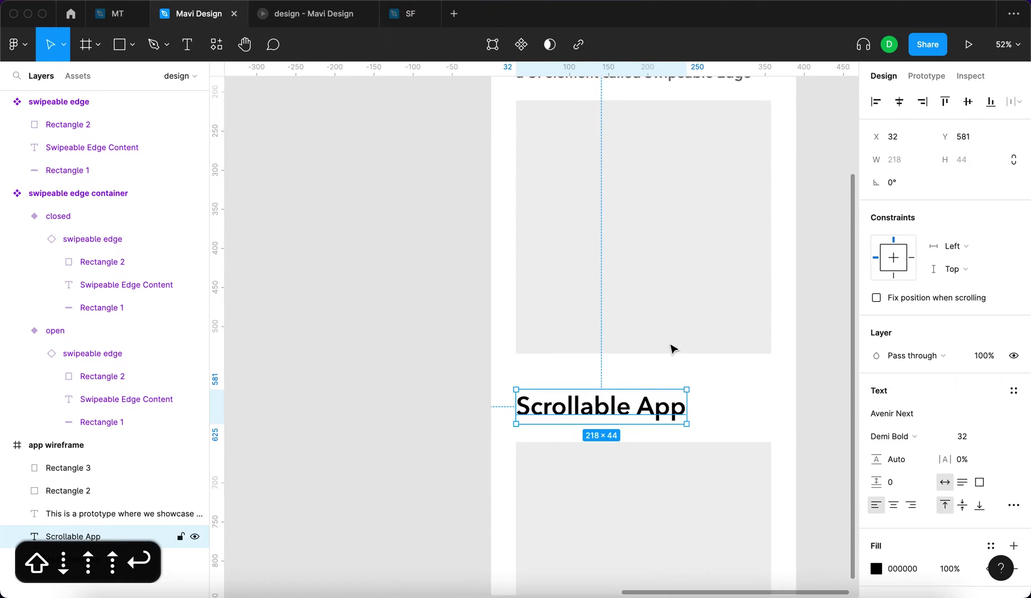
{"action": "scroll", "coordinate": [672, 355], "scroll_direction": "down", "scroll_amount": 5}
{"action": "left_click", "coordinate": [660, 299]}
{"action": "left_click", "coordinate": [662, 263]}
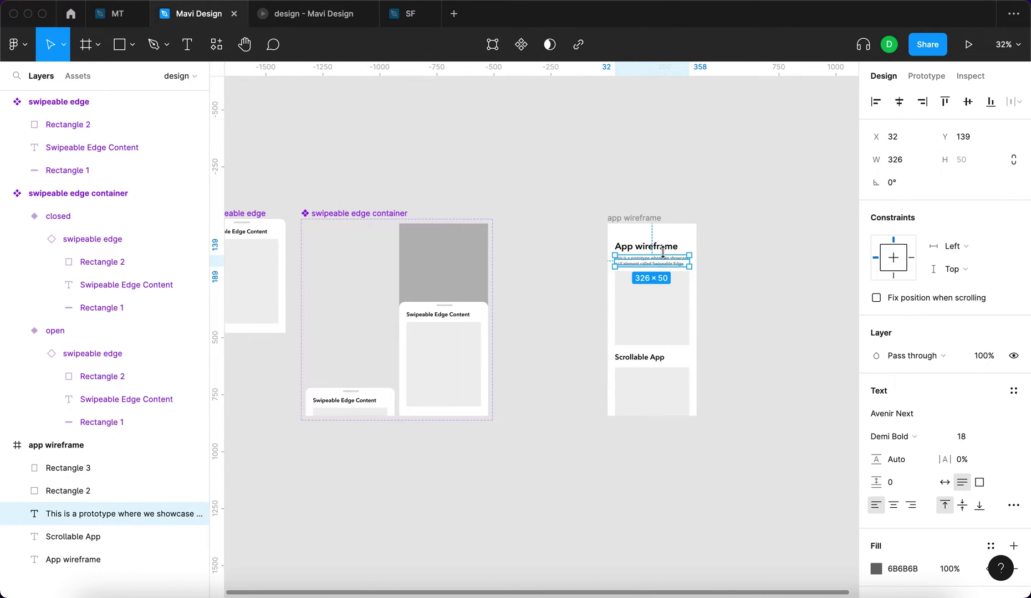
{"action": "left_click", "coordinate": [727, 319]}
{"action": "scroll", "coordinate": [667, 345], "scroll_direction": "down", "scroll_amount": 2}
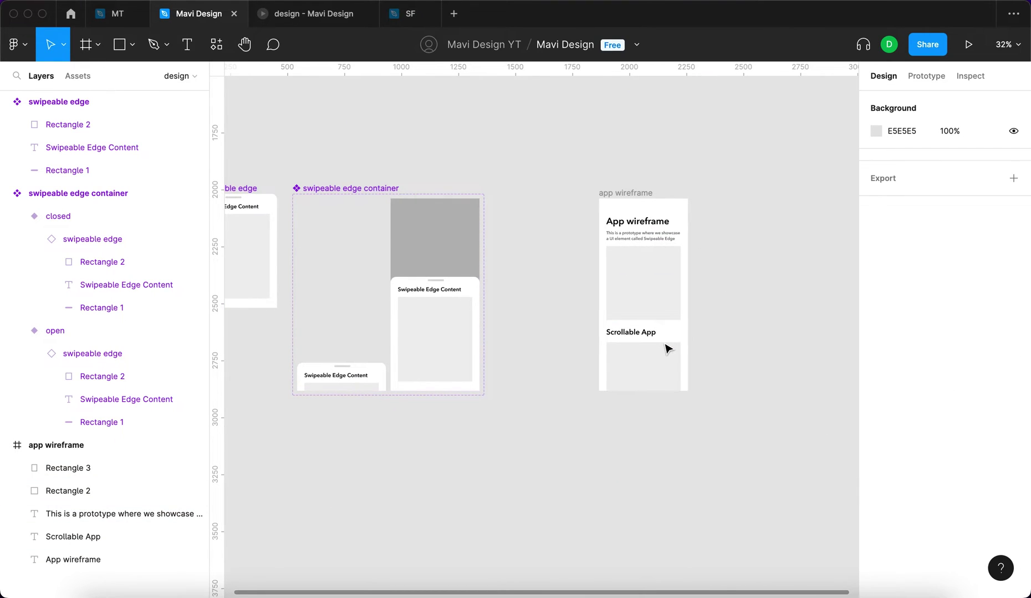
Turn off content clipping on the app wireframe frame so the lower rectangle shows beyond its bottom edge.
{"action": "left_click", "coordinate": [667, 354]}
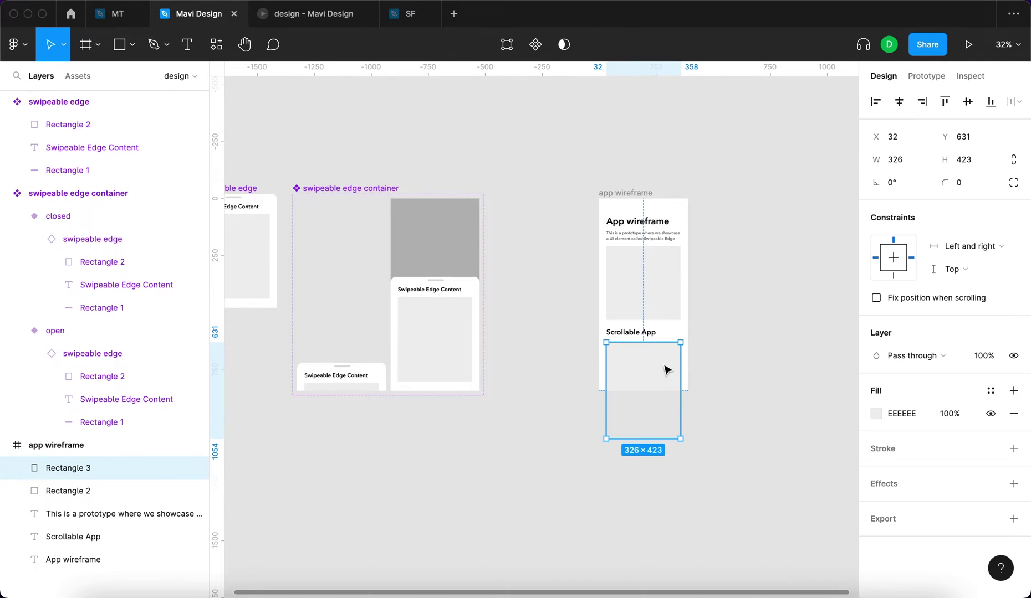
{"action": "left_click", "coordinate": [644, 199]}
{"action": "left_click", "coordinate": [733, 306]}
{"action": "scroll", "coordinate": [734, 306], "scroll_direction": "down", "scroll_amount": 2}
Duplicate the Scrollable App heading and the rectangle below it, placing the copies underneath with the heading at Y 1084 and the rectangle at Y 1151.
{"action": "left_click", "coordinate": [628, 292]}
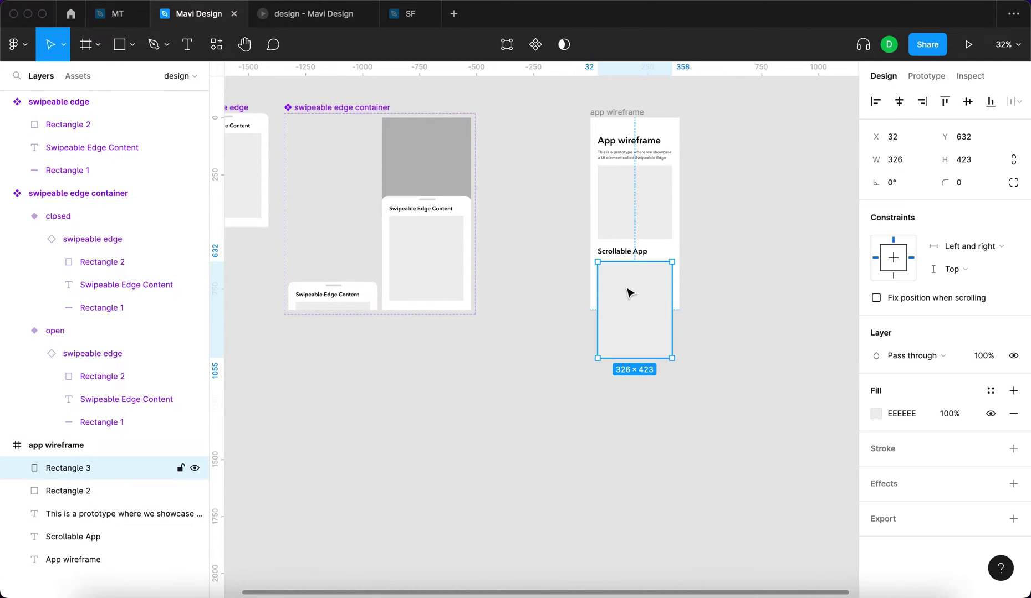
{"action": "scroll", "coordinate": [629, 292], "scroll_direction": "up", "scroll_amount": 5}
{"action": "left_click", "coordinate": [637, 217], "text": "shift"}
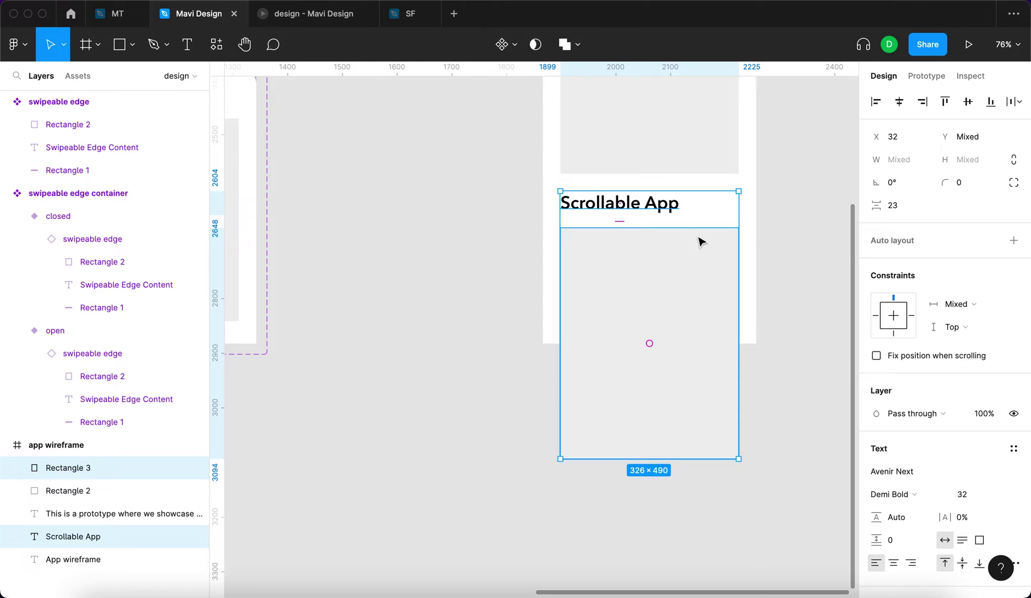
{"action": "key", "text": "super+d"}
{"action": "key", "text": "shift+Down"}
{"action": "key", "text": "shift+Down"}
{"action": "key", "text": "shift+Down"}
{"action": "key", "text": "shift+Down"}
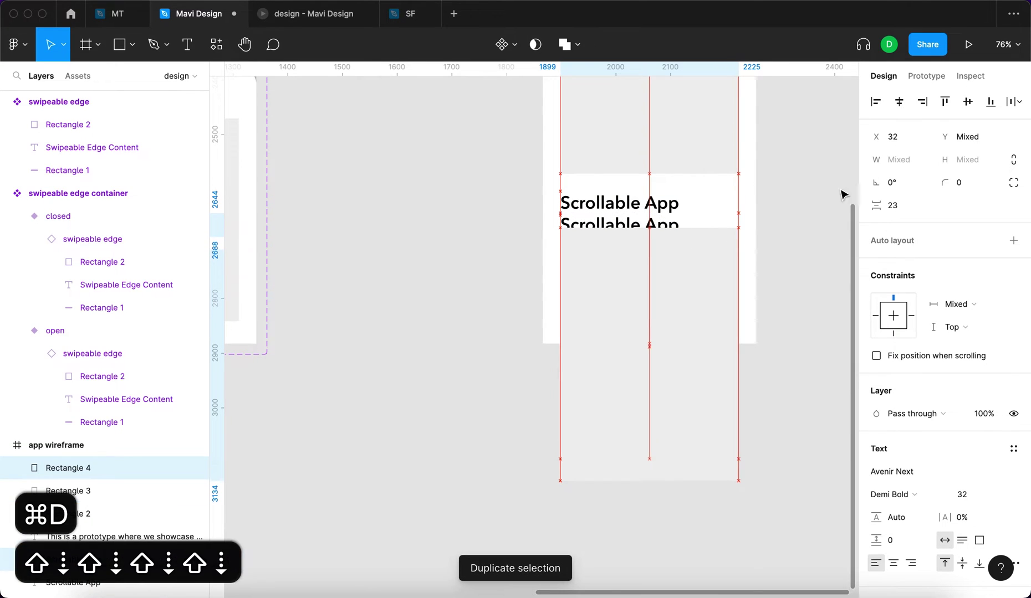
{"action": "key", "text": "shift+Down"}
{"action": "key", "text": "shift+Down"}
{"action": "key", "text": "shift+Down"}
{"action": "key", "text": "shift+Down"}
{"action": "key", "text": "shift+Down"}
{"action": "key", "text": "shift+Down"}
{"action": "key", "text": "shift+Down"}
{"action": "key", "text": "shift+Down"}
{"action": "key", "text": "shift+Down"}
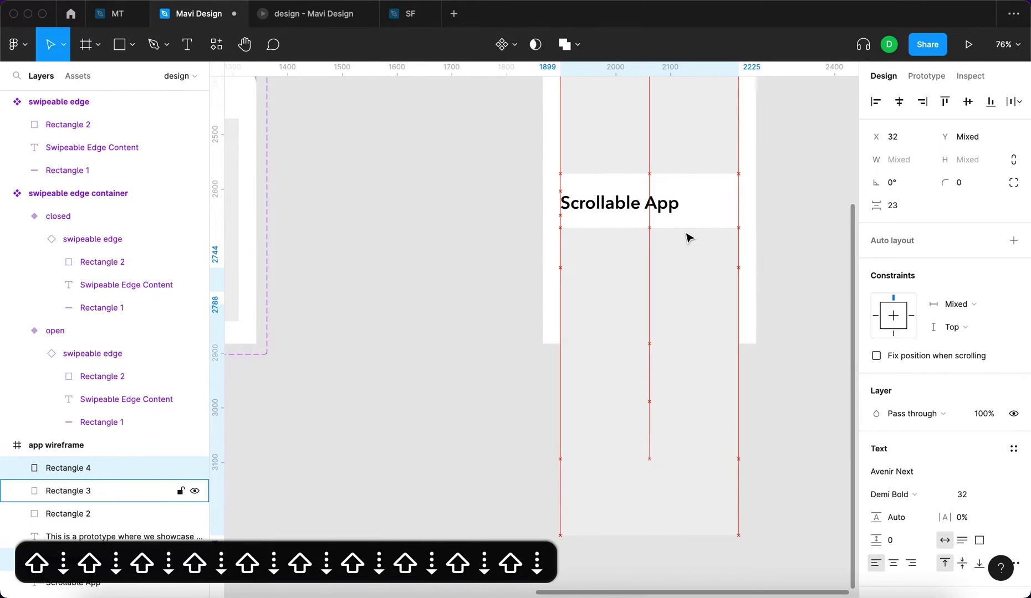
Replace the text of the duplicated lower heading with "Another headline".
{"action": "type", "text": "Another headline"}
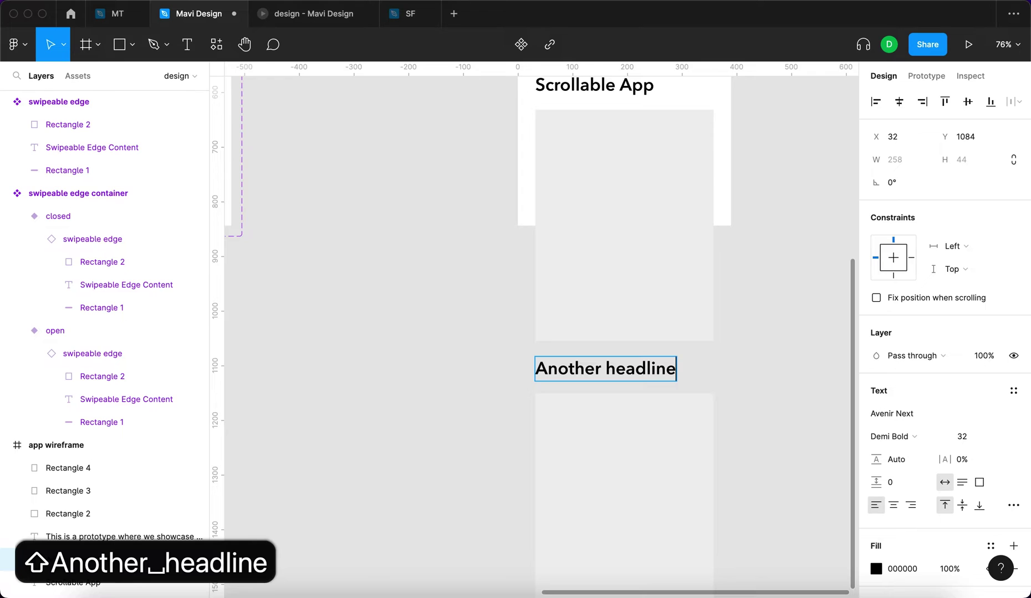
{"action": "key", "text": "Escape"}
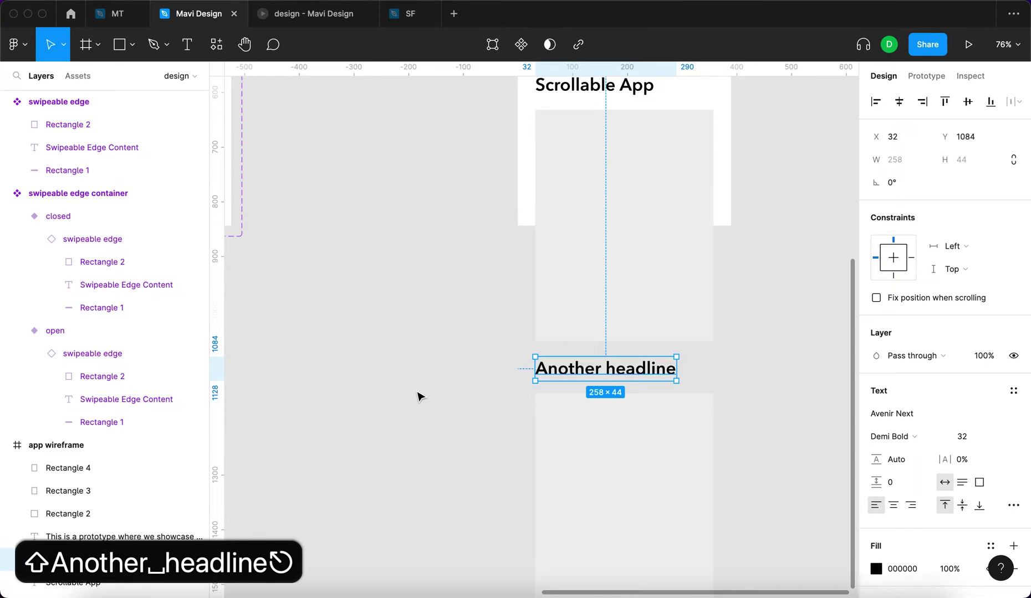
{"action": "left_click", "coordinate": [417, 396]}
Turn content clipping on for the app wireframe frame to preview the cropped screen, and turn it off again.
{"action": "scroll", "coordinate": [419, 396], "scroll_direction": "down", "scroll_amount": 2}
{"action": "scroll", "coordinate": [418, 396], "scroll_direction": "down", "scroll_amount": 4}
{"action": "left_click", "coordinate": [504, 87]}
{"action": "left_click_drag", "start_coordinate": [505, 87], "coordinate": [473, 94]}
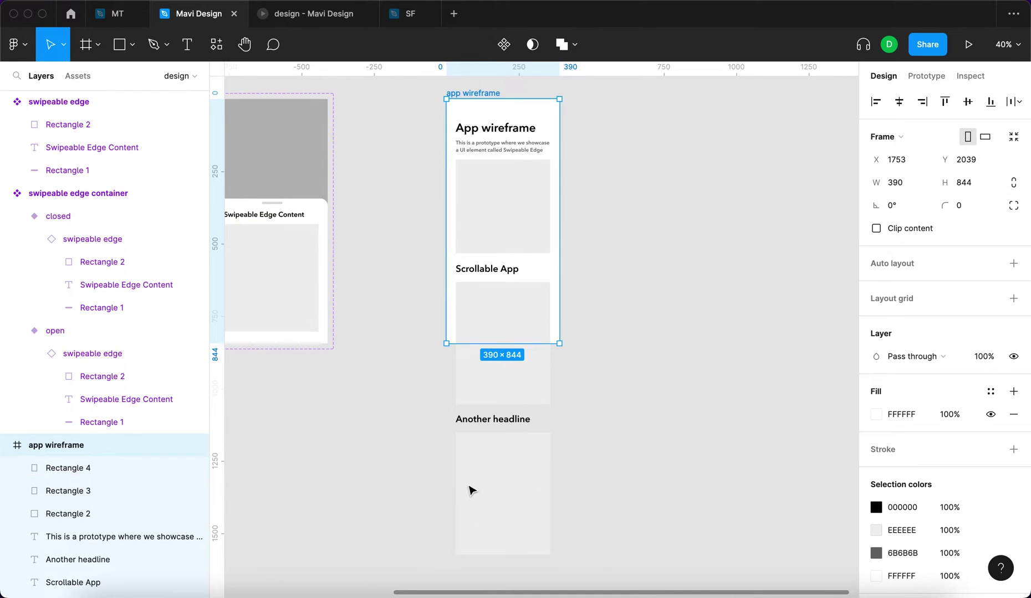
{"action": "left_click", "coordinate": [487, 493]}
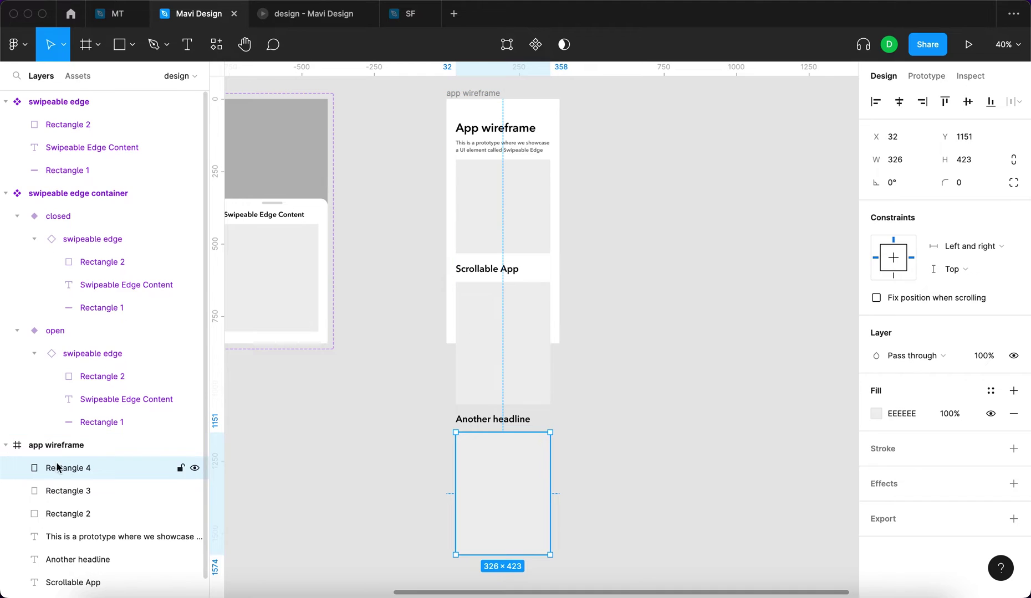
{"action": "left_click", "coordinate": [6, 450]}
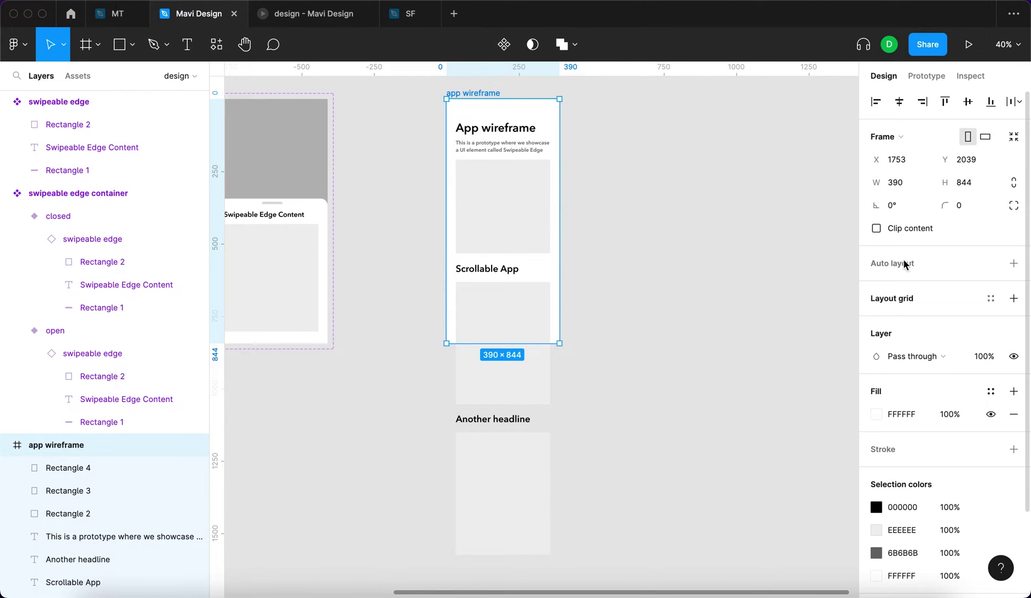
{"action": "left_click", "coordinate": [901, 235]}
{"action": "left_click", "coordinate": [727, 338]}
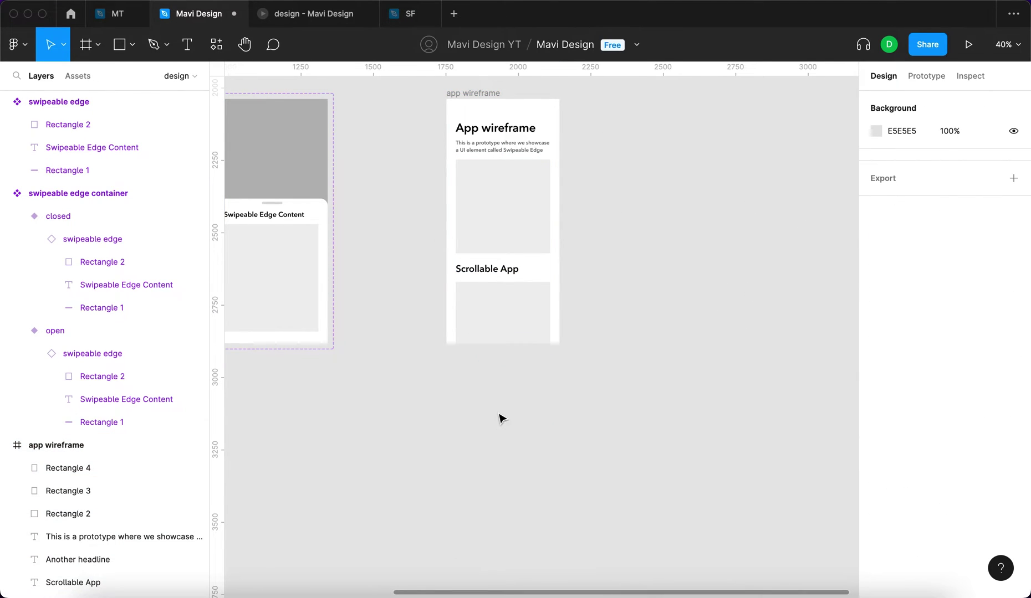
{"action": "scroll", "coordinate": [542, 424], "scroll_direction": "up", "scroll_amount": 2}
{"action": "scroll", "coordinate": [542, 424], "scroll_direction": "left", "scroll_amount": 2}
{"action": "left_click", "coordinate": [534, 164]}
{"action": "left_click", "coordinate": [909, 229]}
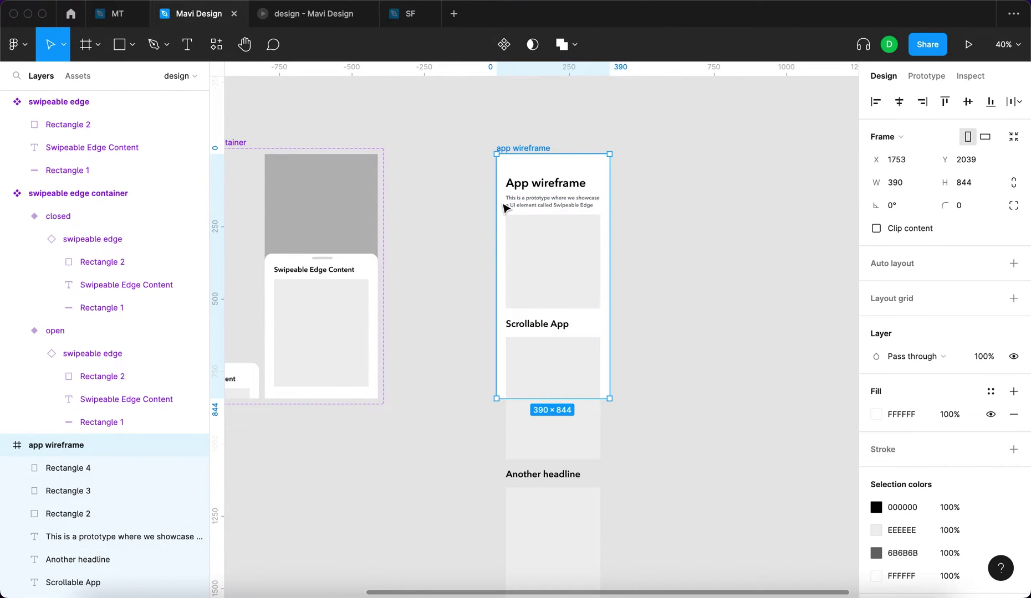
{"action": "key", "text": "Return"}
{"action": "key", "text": "shift+Return"}
{"action": "key", "text": "shift+Return"}
Connect the closed variant's swipeable edge to the open variant with an On drag interaction that changes the state to open.
{"action": "scroll", "coordinate": [594, 199], "scroll_direction": "left", "scroll_amount": 3}
{"action": "scroll", "coordinate": [594, 200], "scroll_direction": "down", "scroll_amount": 1}
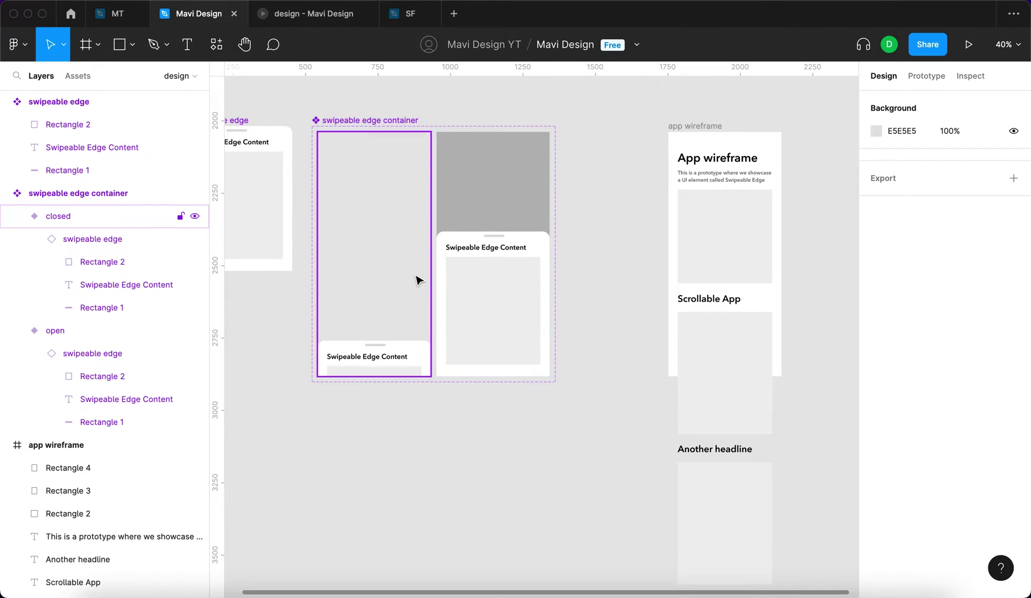
{"action": "scroll", "coordinate": [418, 281], "scroll_direction": "left", "scroll_amount": 3}
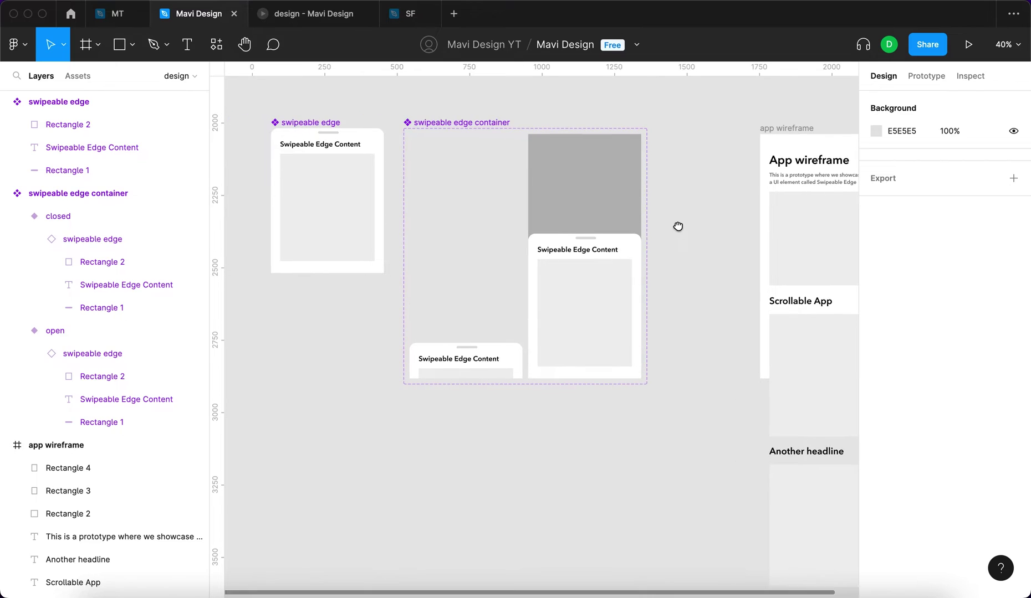
{"action": "double_click", "coordinate": [484, 364]}
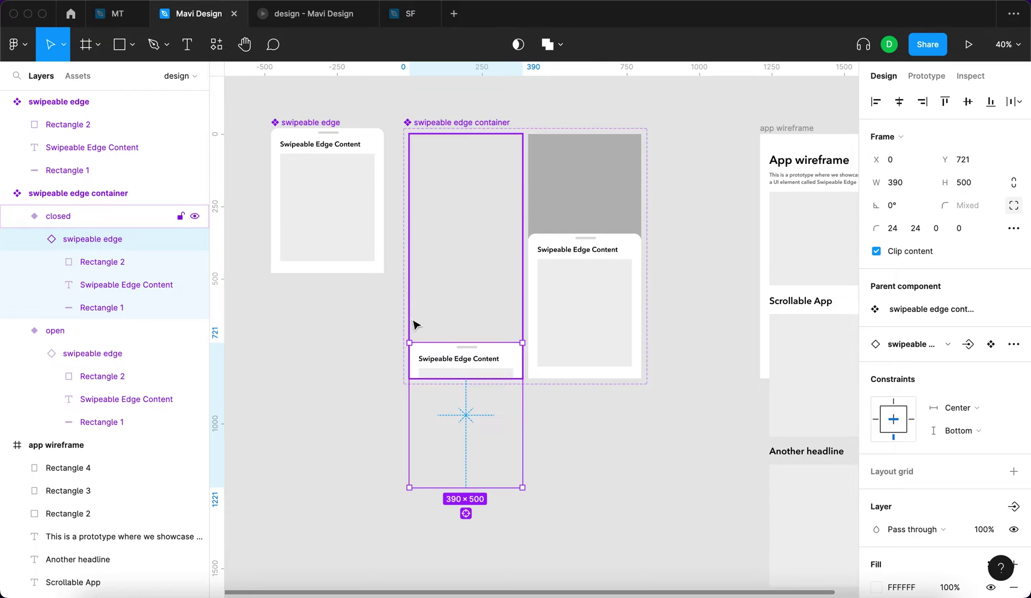
{"action": "left_click", "coordinate": [926, 76]}
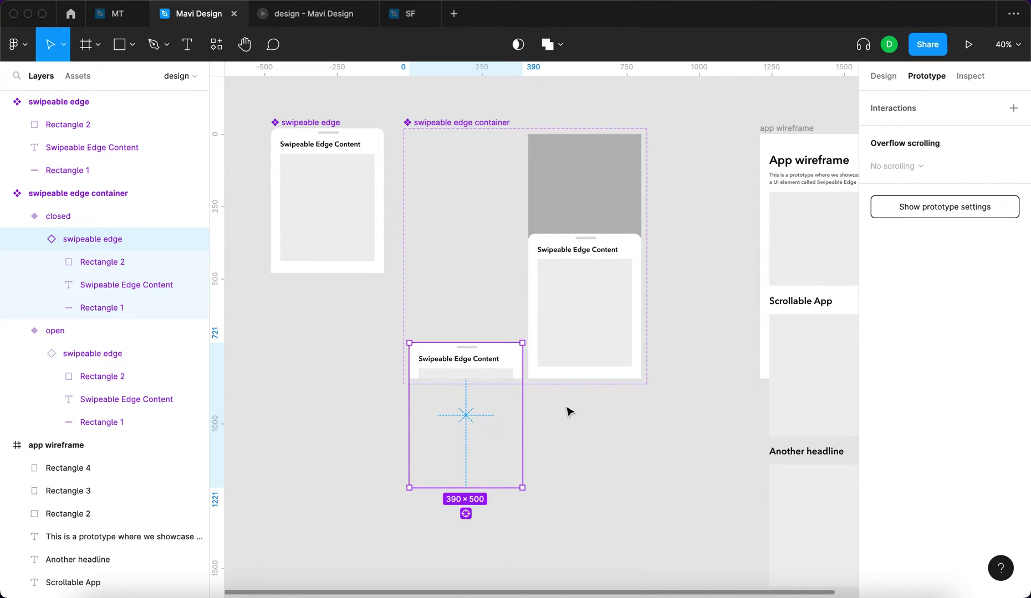
{"action": "left_click_drag", "start_coordinate": [522, 415], "coordinate": [598, 380]}
{"action": "left_click", "coordinate": [731, 167]}
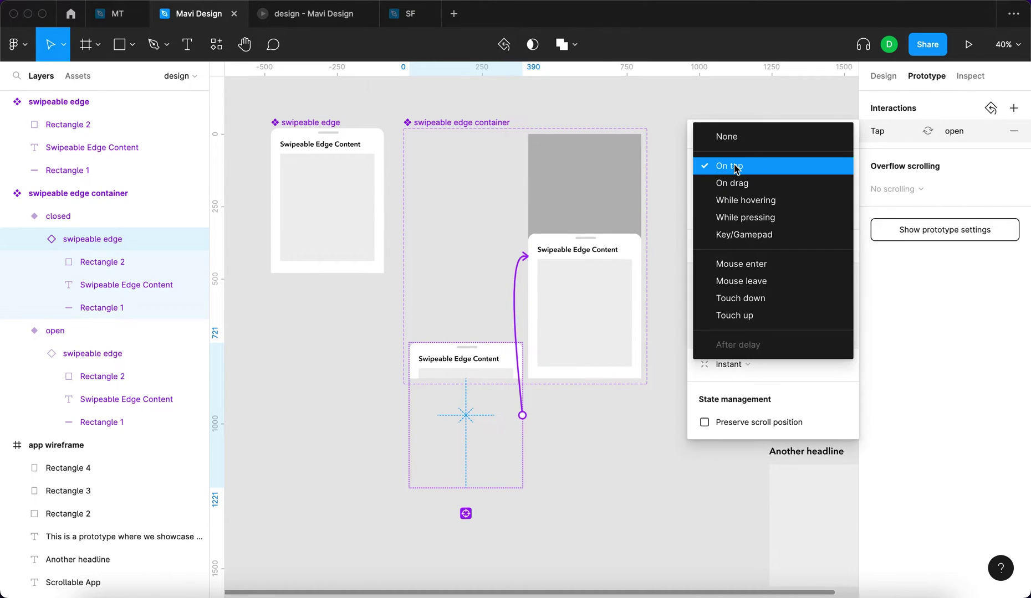
{"action": "left_click", "coordinate": [743, 183]}
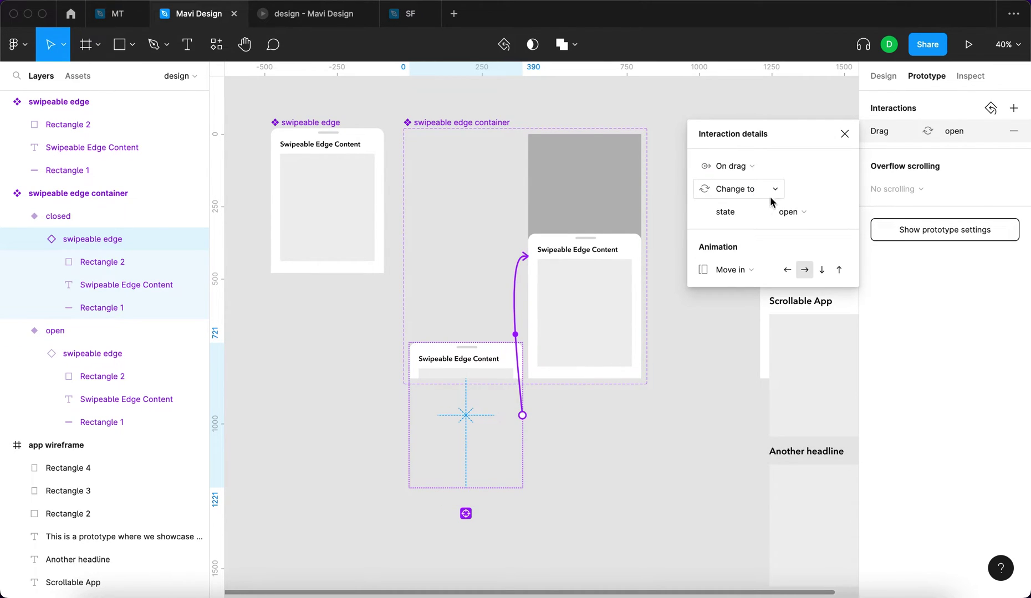
Animate the drag interaction with Smart animate and Ease out at 300ms.
{"action": "left_click", "coordinate": [731, 270]}
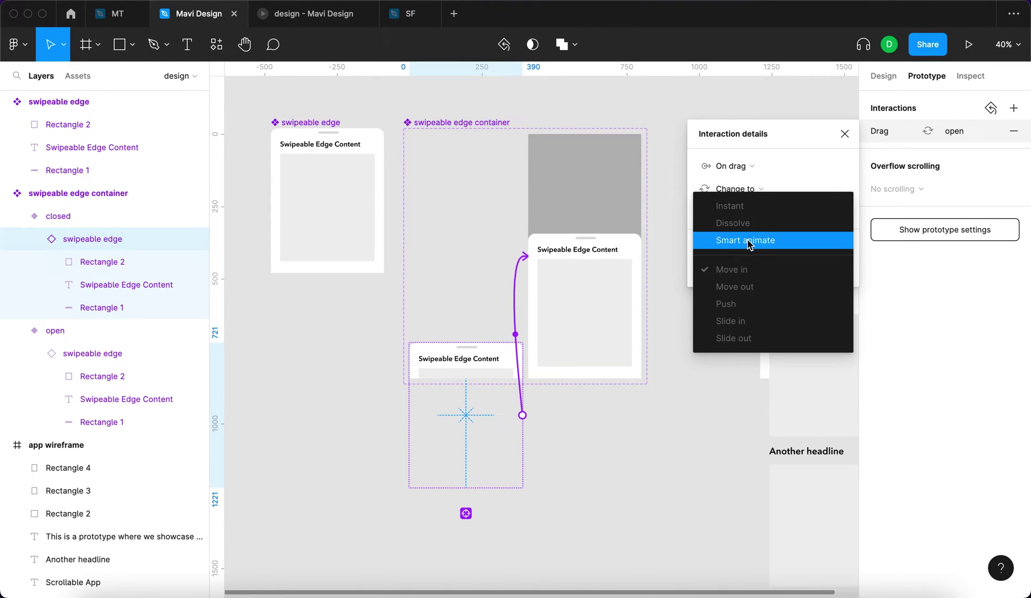
{"action": "left_click", "coordinate": [763, 240]}
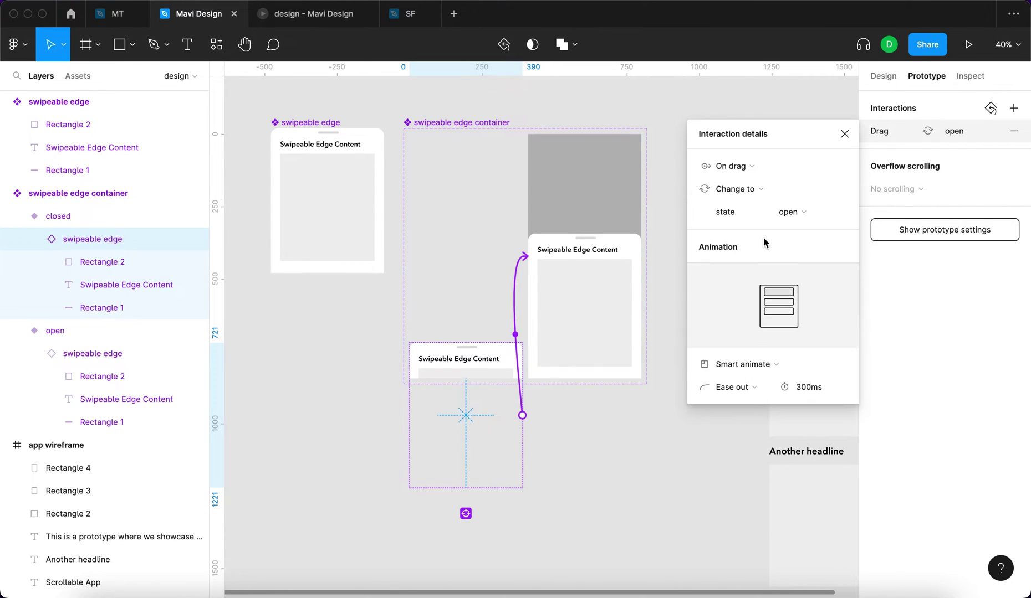
{"action": "left_click", "coordinate": [737, 388]}
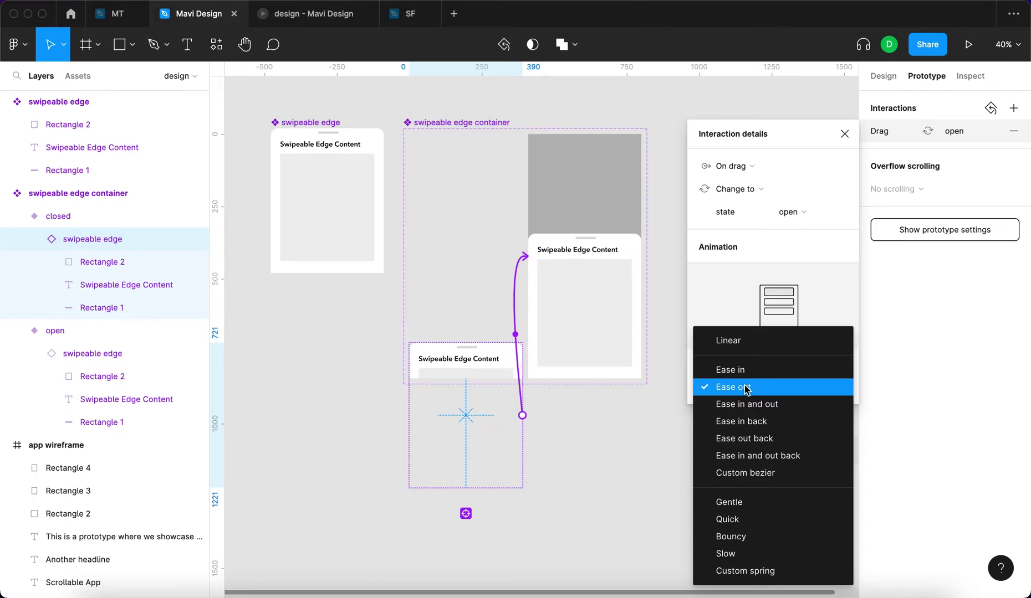
{"action": "left_click", "coordinate": [762, 387]}
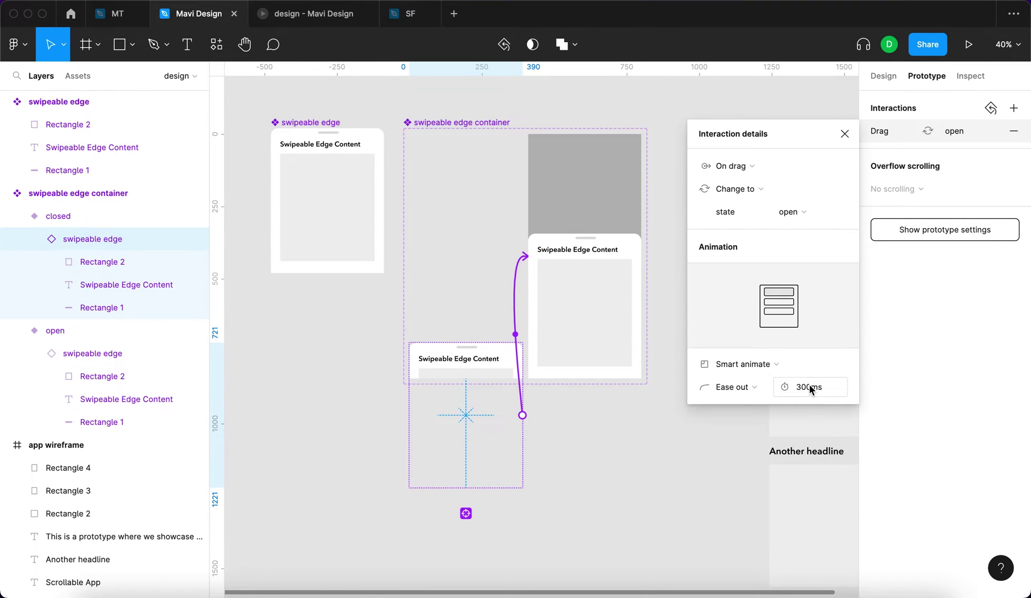
{"action": "left_click", "coordinate": [843, 135]}
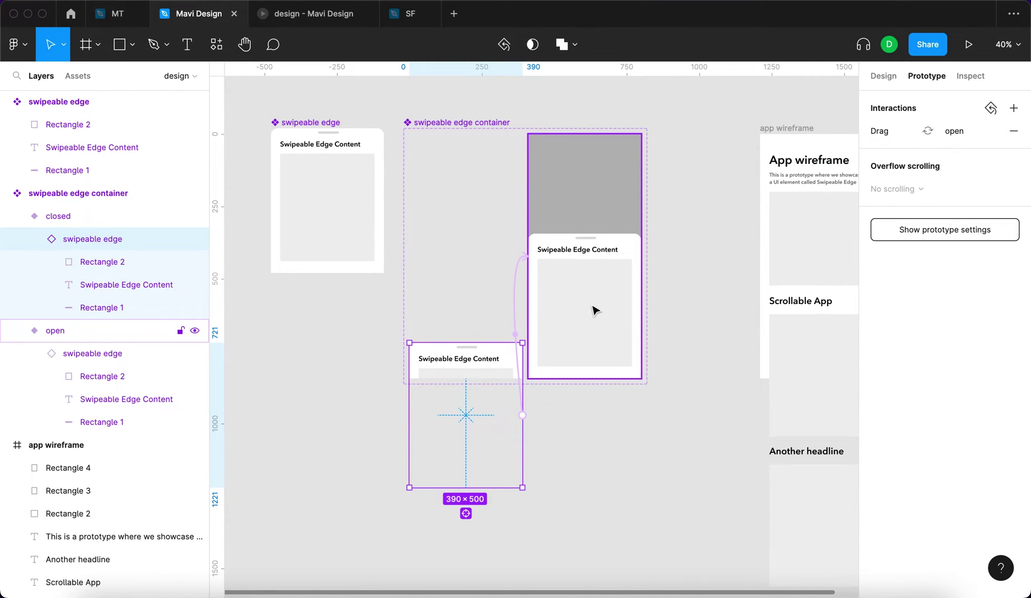
Add an On tap interaction from the closed variant's swipeable edge to the open variant, using Smart animate with Ease out at 300ms.
{"action": "left_click_drag", "start_coordinate": [522, 416], "coordinate": [624, 369]}
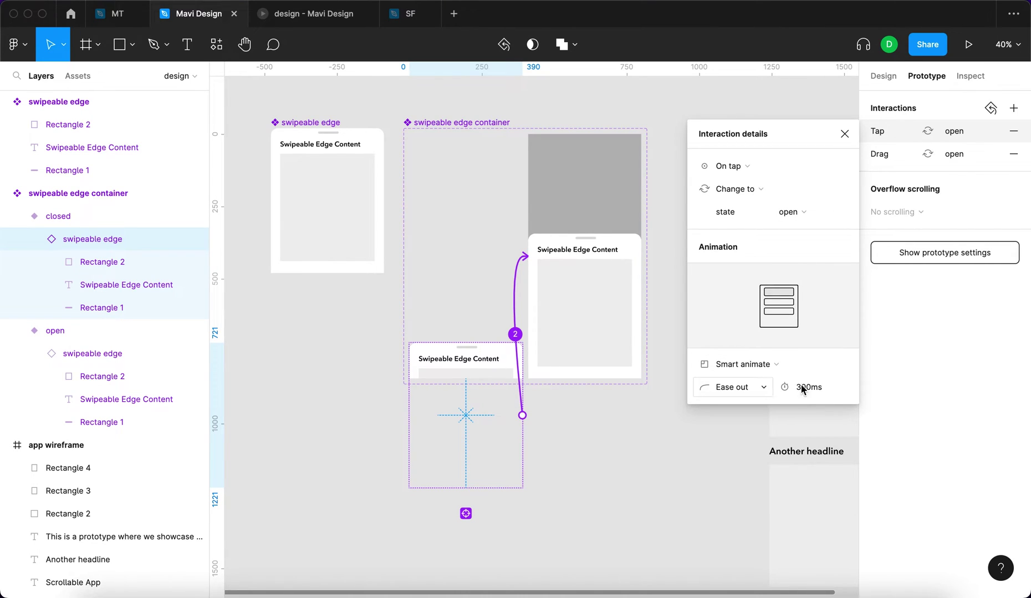
{"action": "key", "text": "Escape"}
Select the app wireframe frame and close the old design prototype preview.
{"action": "scroll", "coordinate": [581, 123], "scroll_direction": "right", "scroll_amount": 5}
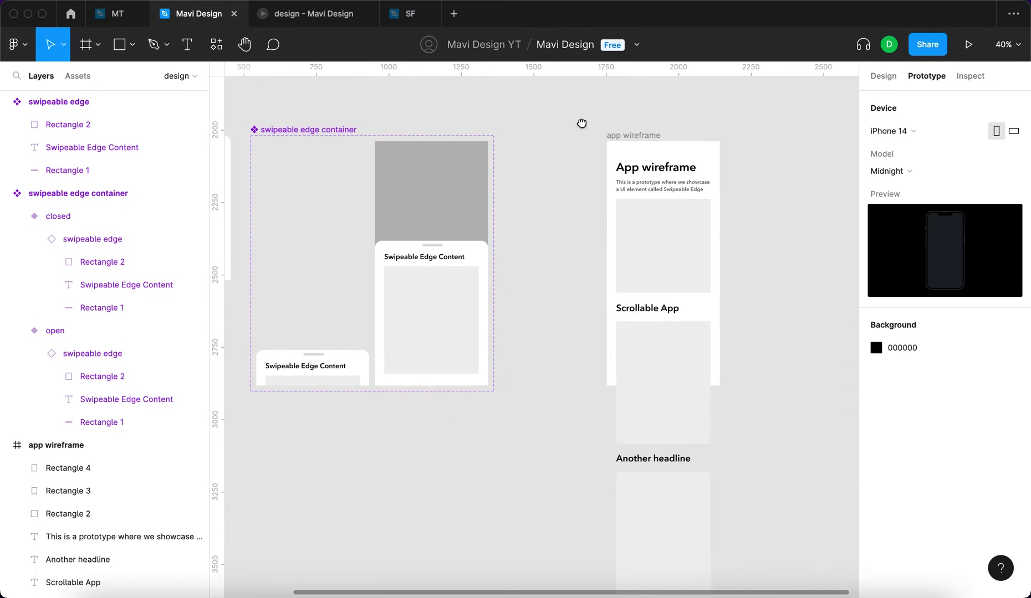
{"action": "left_click", "coordinate": [646, 136]}
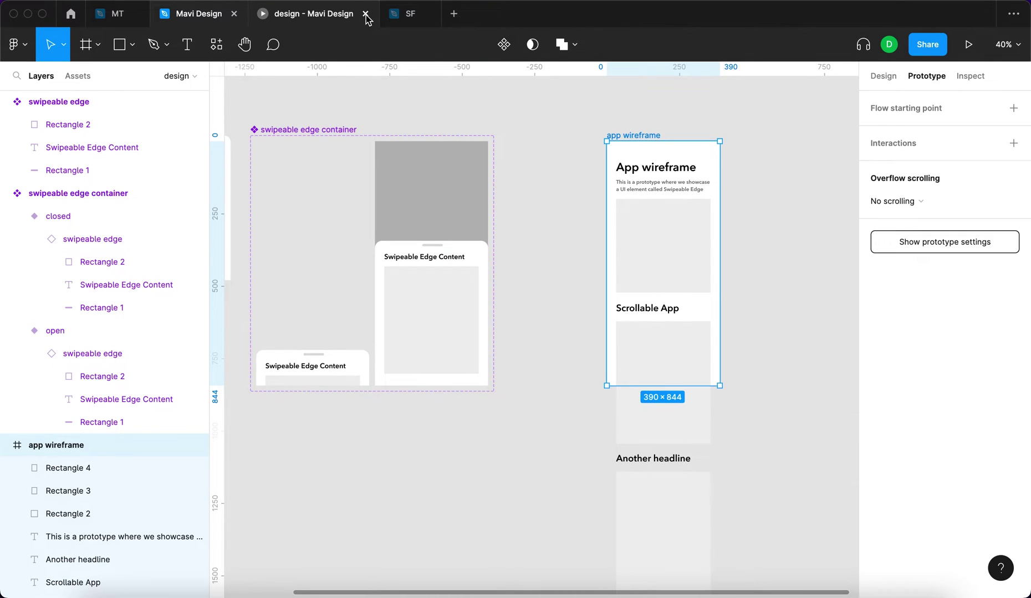
{"action": "left_click", "coordinate": [366, 18]}
Create an instance of the closed swipeable edge container variant beside the app wireframe, at X 2292 and Y 2039.
{"action": "scroll", "coordinate": [600, 126], "scroll_direction": "left", "scroll_amount": 3}
{"action": "left_click", "coordinate": [385, 218]}
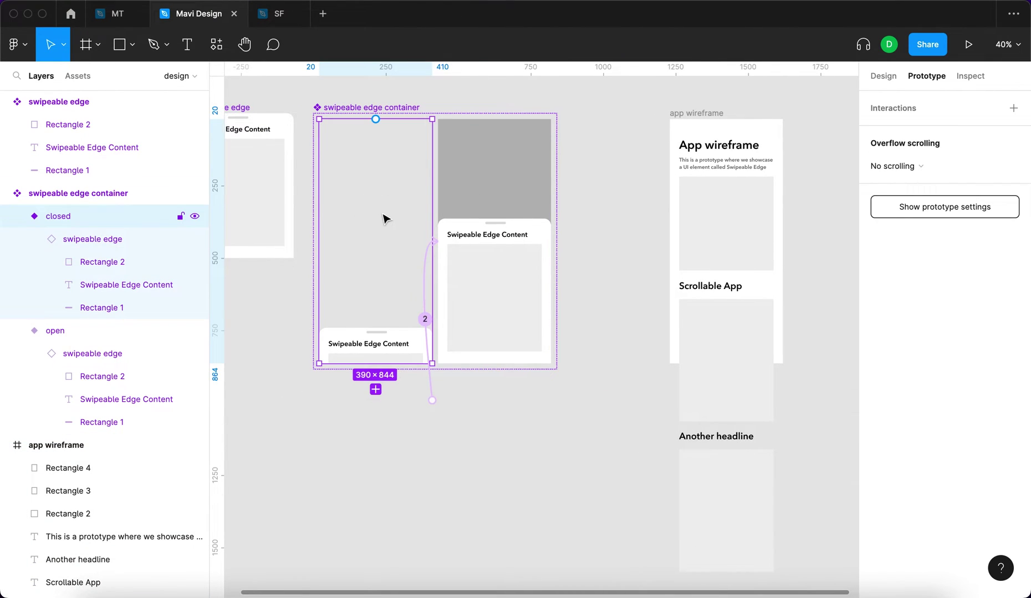
{"action": "left_click", "coordinate": [642, 178]}
{"action": "left_click", "coordinate": [387, 184]}
{"action": "left_click_drag", "start_coordinate": [391, 204], "coordinate": [732, 221]}
{"action": "left_click", "coordinate": [827, 204]}
{"action": "left_click", "coordinate": [798, 233]}
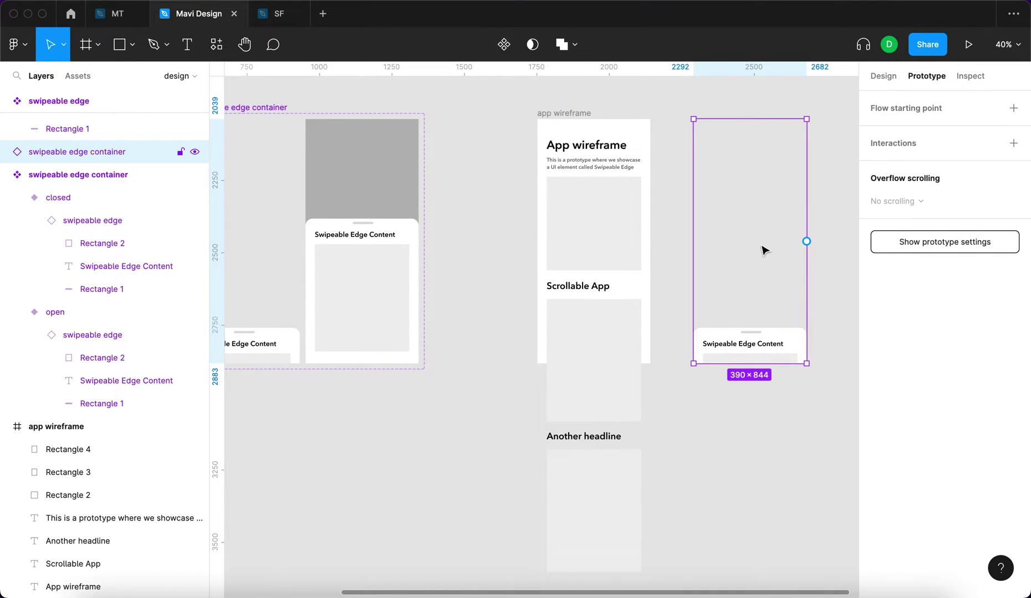
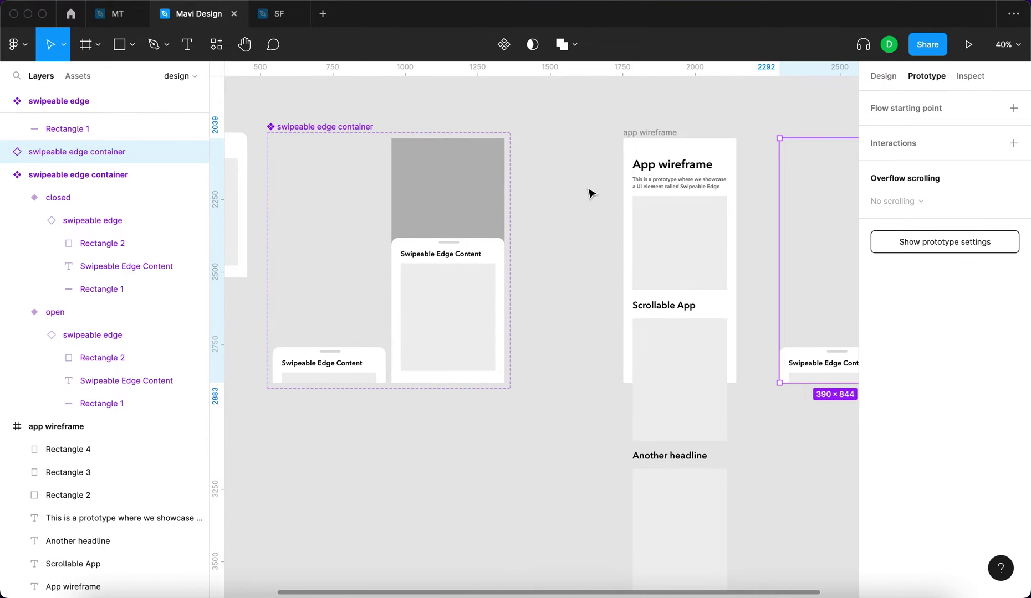
Move the swipeable edge container instance into the app wireframe frame and align it to X 0, Y 0.
{"action": "scroll", "coordinate": [693, 222], "scroll_direction": "right", "scroll_amount": 2}
{"action": "left_click", "coordinate": [769, 233]}
{"action": "left_click_drag", "start_coordinate": [769, 232], "coordinate": [659, 247]}
{"action": "left_click", "coordinate": [885, 78]}
{"action": "left_click", "coordinate": [986, 100]}
{"action": "scroll", "coordinate": [720, 338], "scroll_direction": "up", "scroll_amount": 5}
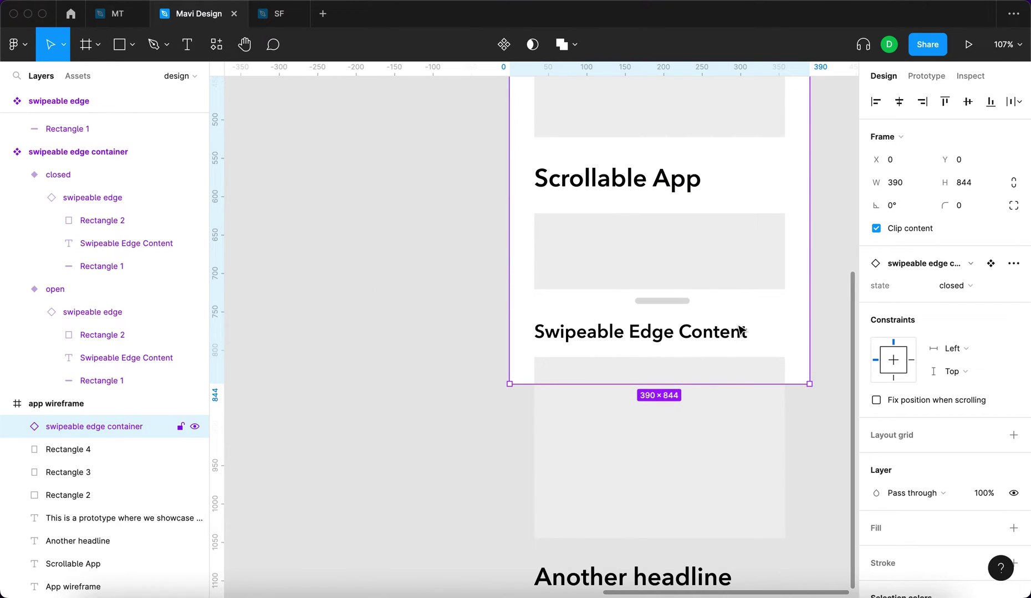
Add a drop shadow effect to the swipeable edge inside the closed variant and open its settings.
{"action": "scroll", "coordinate": [741, 331], "scroll_direction": "down", "scroll_amount": 5}
{"action": "scroll", "coordinate": [571, 318], "scroll_direction": "left", "scroll_amount": 3}
{"action": "left_click", "coordinate": [410, 327]}
{"action": "left_click", "coordinate": [411, 327]}
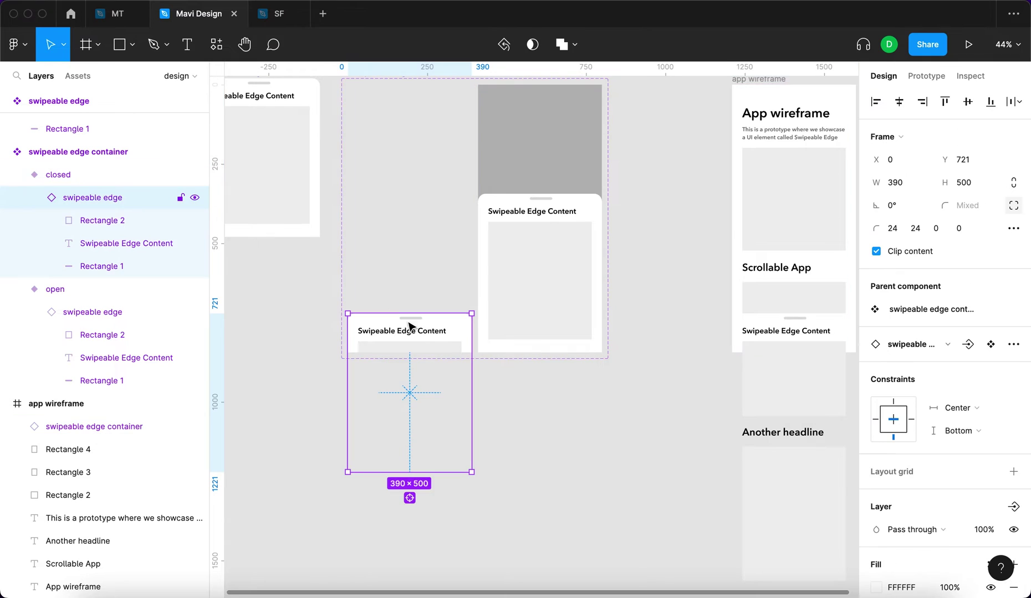
{"action": "scroll", "coordinate": [424, 281], "scroll_direction": "left", "scroll_amount": 3}
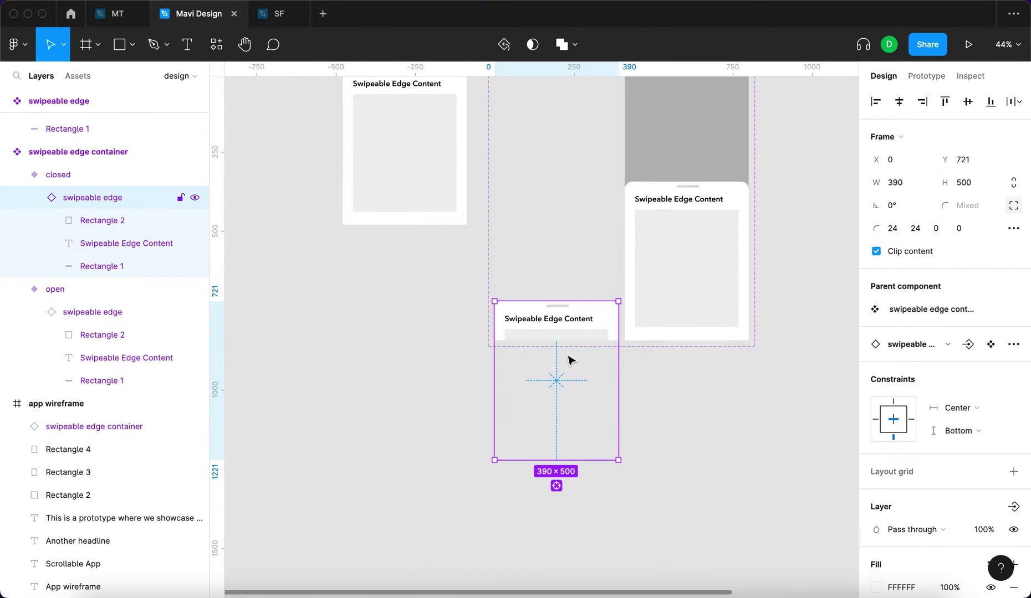
{"action": "scroll", "coordinate": [570, 361], "scroll_direction": "up", "scroll_amount": 2}
{"action": "scroll", "coordinate": [571, 361], "scroll_direction": "right", "scroll_amount": 2}
{"action": "scroll", "coordinate": [1001, 437], "scroll_direction": "down", "scroll_amount": 5}
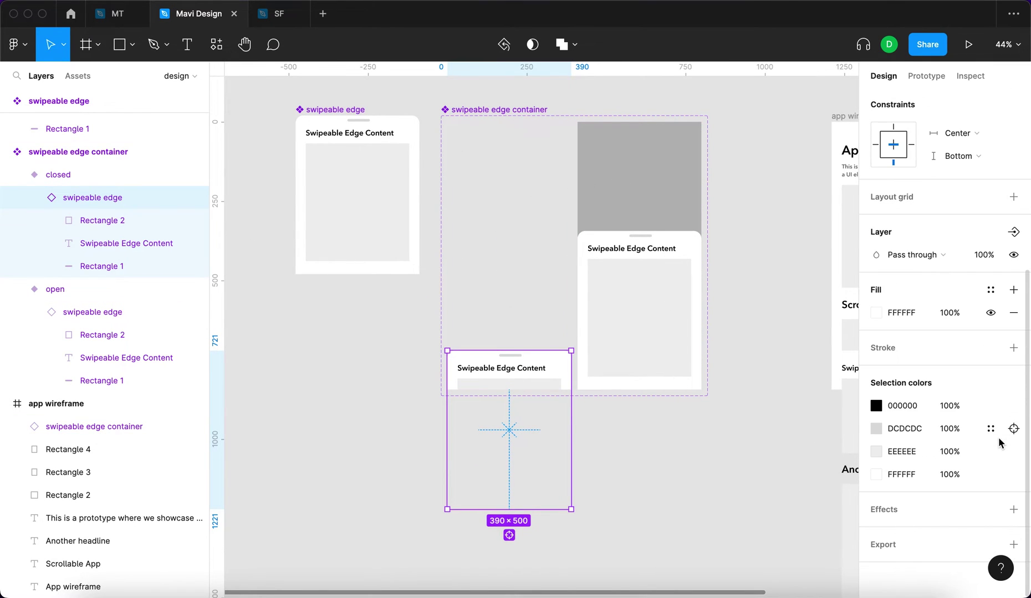
{"action": "left_click", "coordinate": [1013, 510]}
{"action": "left_click", "coordinate": [875, 533]}
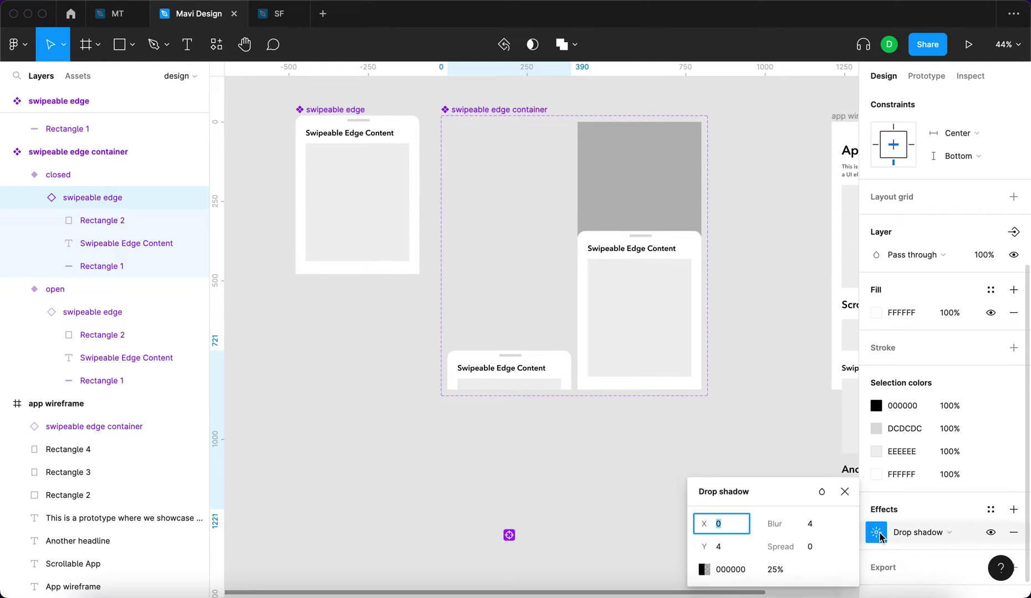
Set the drop shadow's blur to 44 and its opacity to 15%.
{"action": "left_click", "coordinate": [804, 525]}
{"action": "key", "text": "shift+Up"}
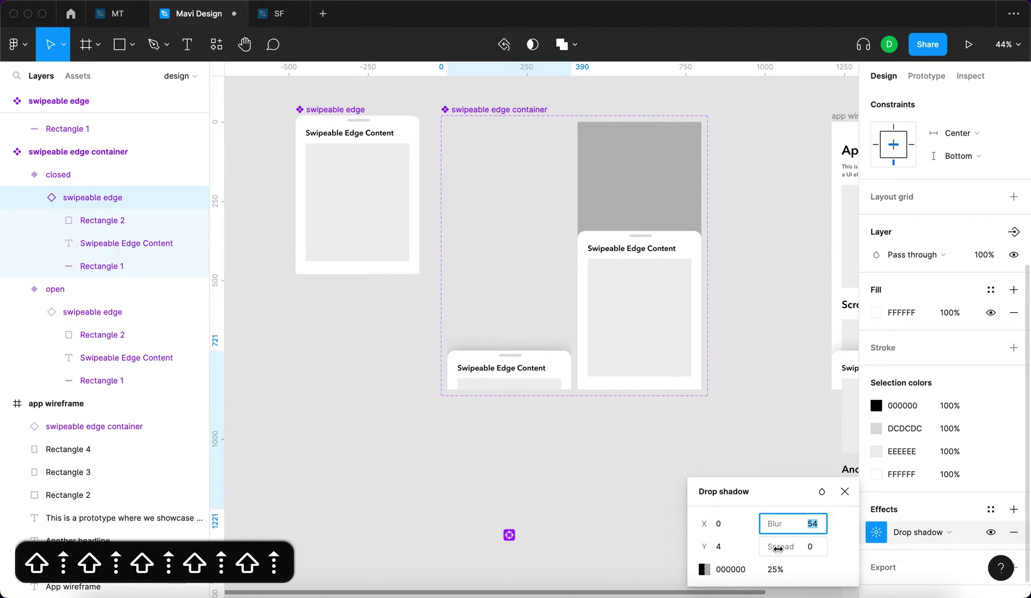
{"action": "key", "text": "shift+Down"}
{"action": "scroll", "coordinate": [724, 437], "scroll_direction": "right", "scroll_amount": 3}
{"action": "left_click", "coordinate": [777, 570]}
{"action": "key", "text": "shift+Down"}
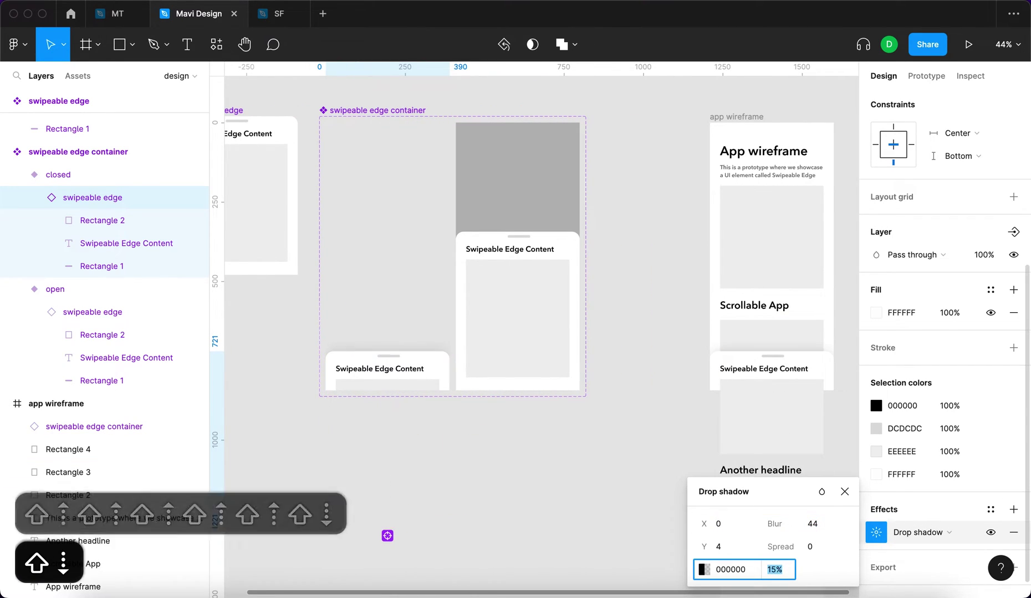
Lower the opacity of the closed variant's drop shadow to 12%, keeping its blur at 44.
{"action": "key", "text": "Down"}
{"action": "key", "text": "Down"}
{"action": "key", "text": "Down"}
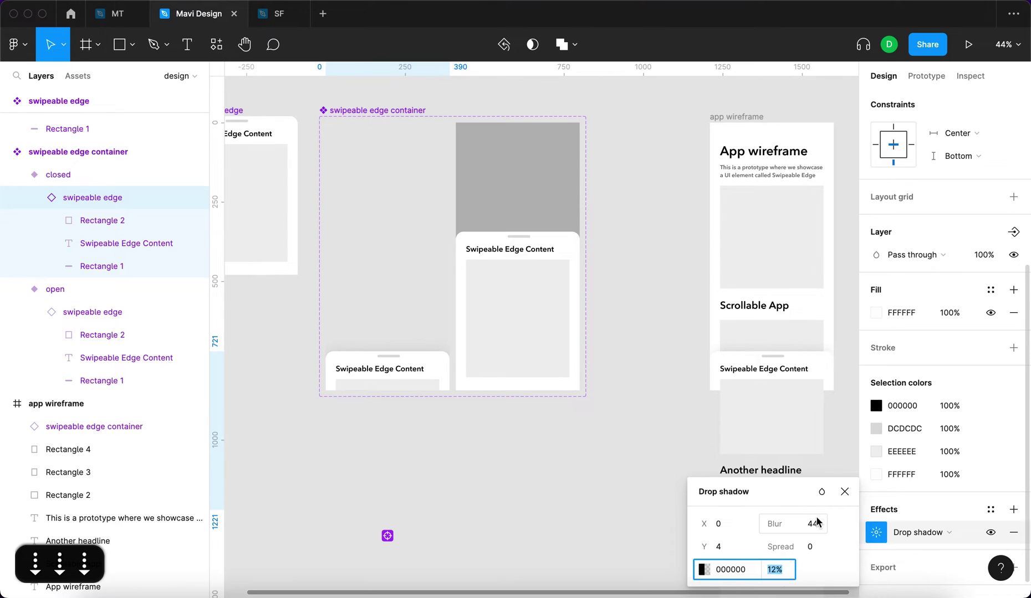
{"action": "left_click", "coordinate": [816, 522]}
{"action": "key", "text": "shift+Up"}
{"action": "key", "text": "shift+Down"}
Set the drop shadow's Y offset to -13 and close its settings.
{"action": "left_click", "coordinate": [737, 548]}
{"action": "key", "text": "shift+Down"}
{"action": "key", "text": "shift+Down"}
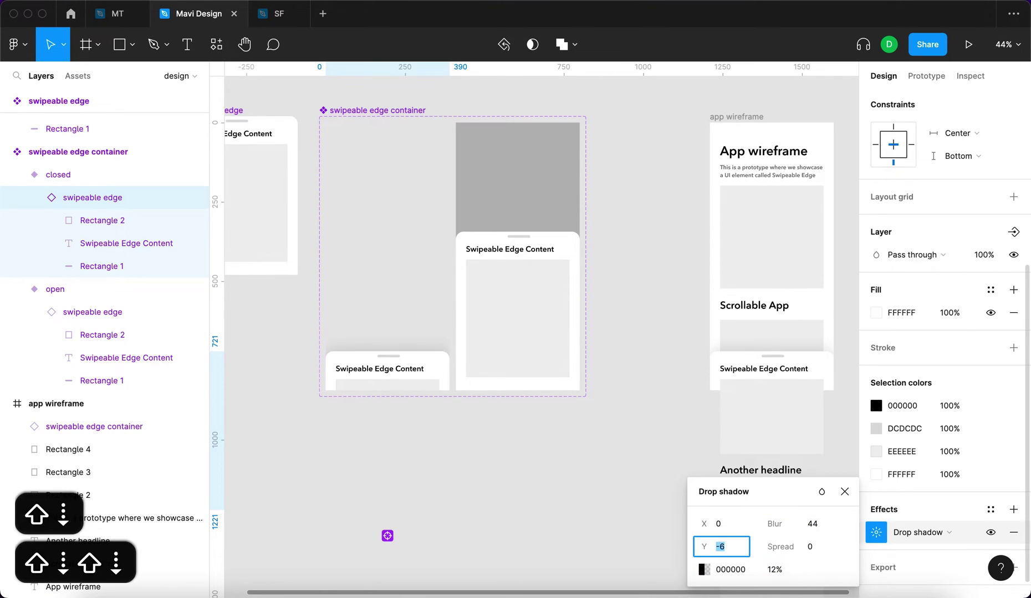
{"action": "key", "text": "shift+Up"}
{"action": "key", "text": "shift+Down"}
{"action": "key", "text": "Up"}
{"action": "key", "text": "Up"}
{"action": "key", "text": "Up"}
{"action": "key", "text": "Up"}
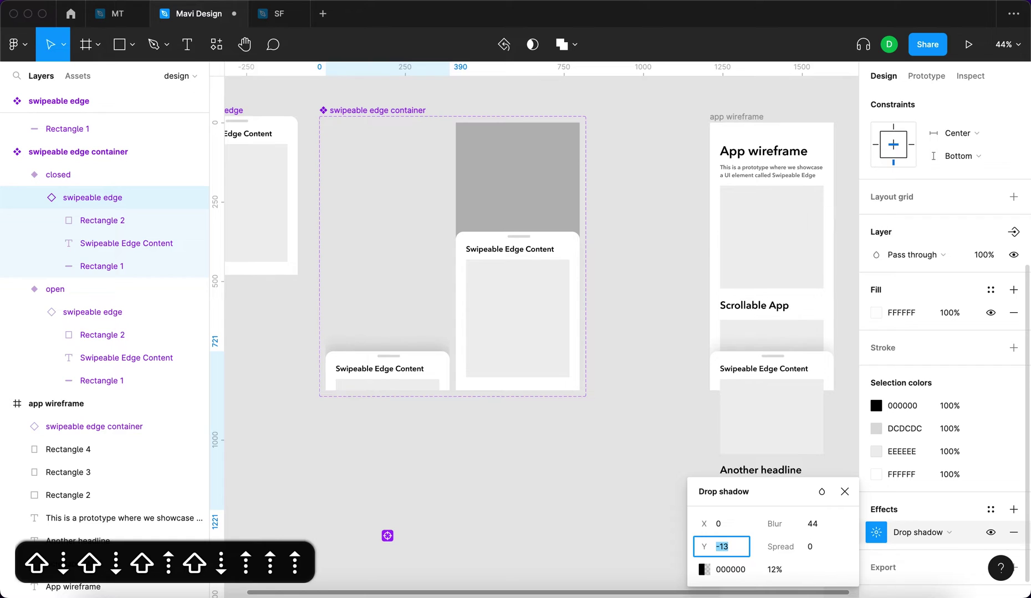
{"action": "key", "text": "Return"}
{"action": "left_click", "coordinate": [679, 454]}
{"action": "left_click", "coordinate": [647, 447]}
Compare the closed panel over the app wireframe with its drop shadow hidden and shown.
{"action": "scroll", "coordinate": [849, 344], "scroll_direction": "up", "scroll_amount": 5}
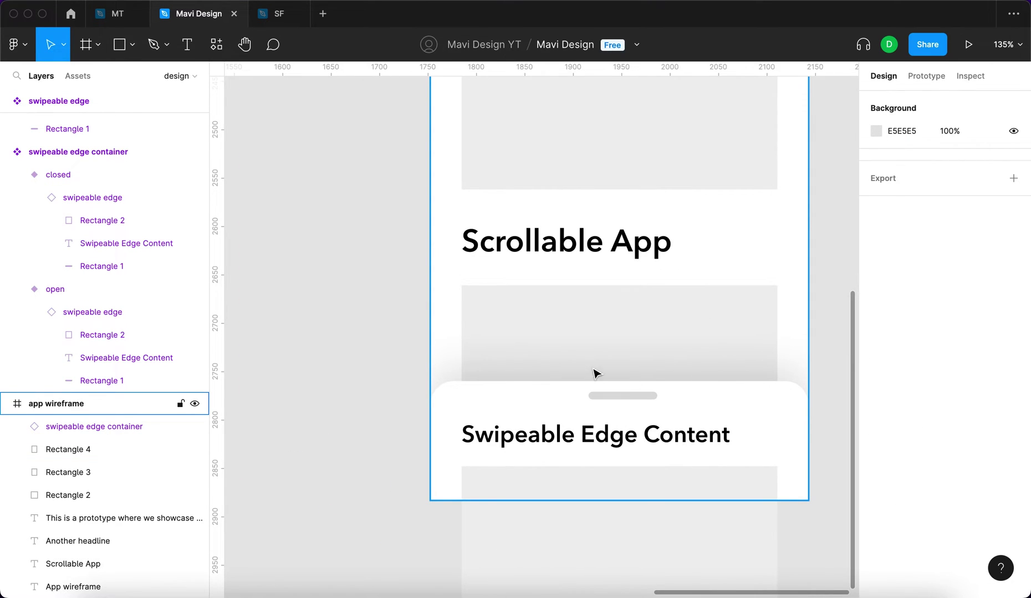
{"action": "scroll", "coordinate": [354, 371], "scroll_direction": "down", "scroll_amount": 5}
{"action": "double_click", "coordinate": [295, 361]}
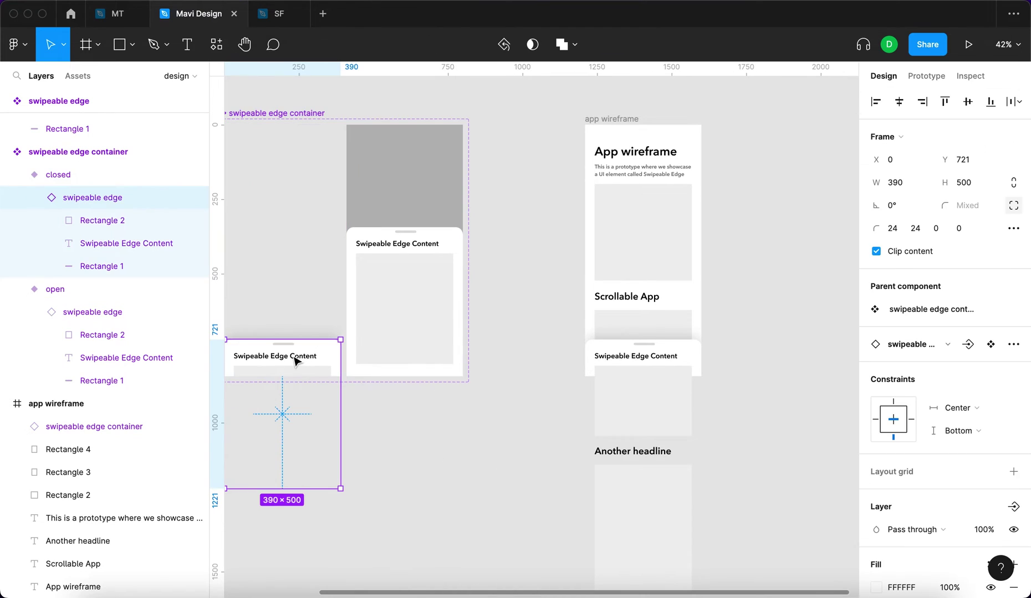
{"action": "scroll", "coordinate": [997, 460], "scroll_direction": "down", "scroll_amount": 5}
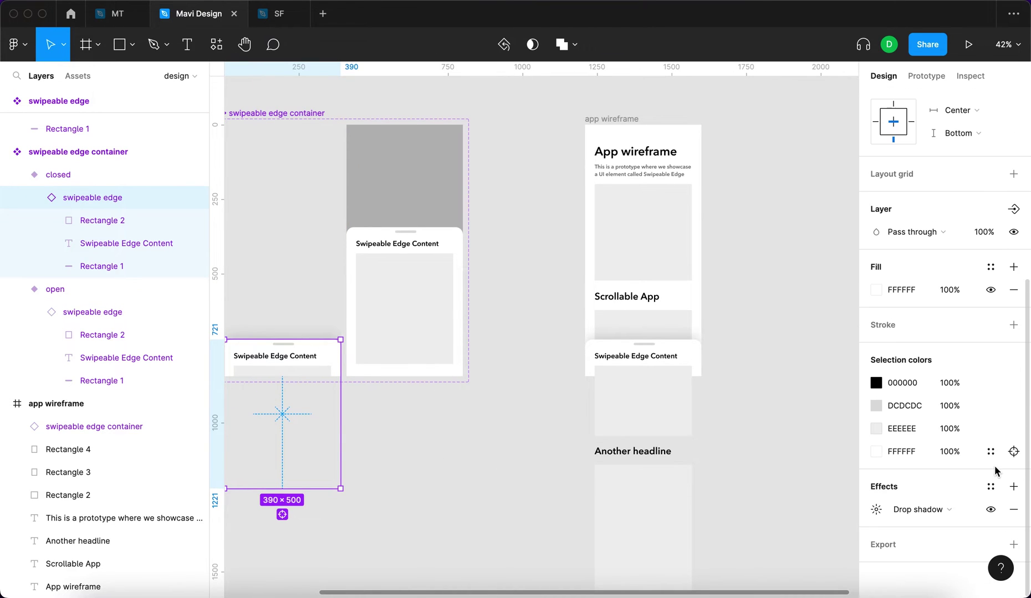
{"action": "left_click", "coordinate": [991, 510]}
{"action": "scroll", "coordinate": [743, 338], "scroll_direction": "up", "scroll_amount": 3}
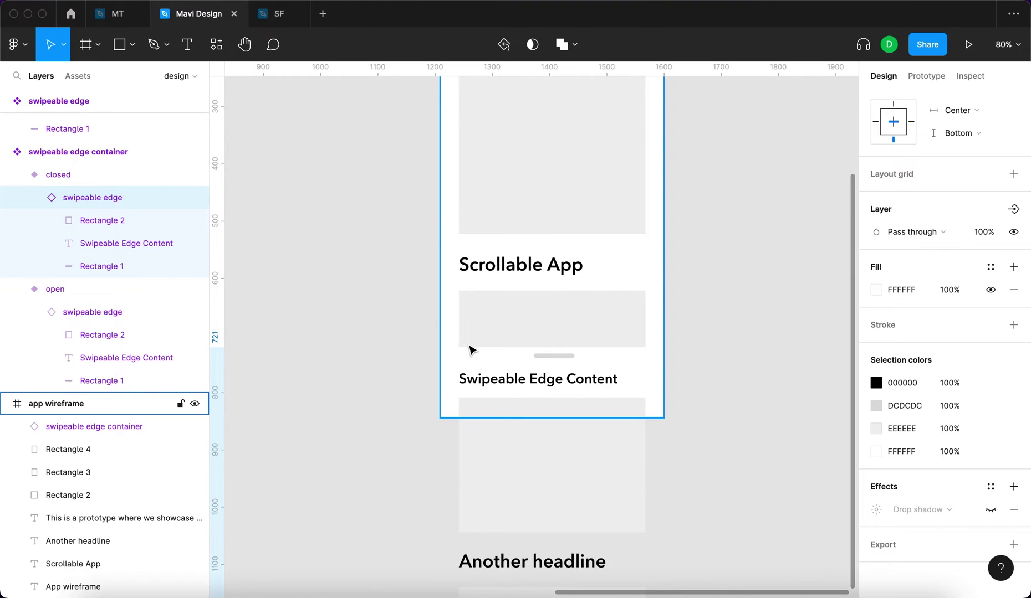
{"action": "left_click", "coordinate": [748, 417]}
{"action": "scroll", "coordinate": [748, 417], "scroll_direction": "down", "scroll_amount": 5}
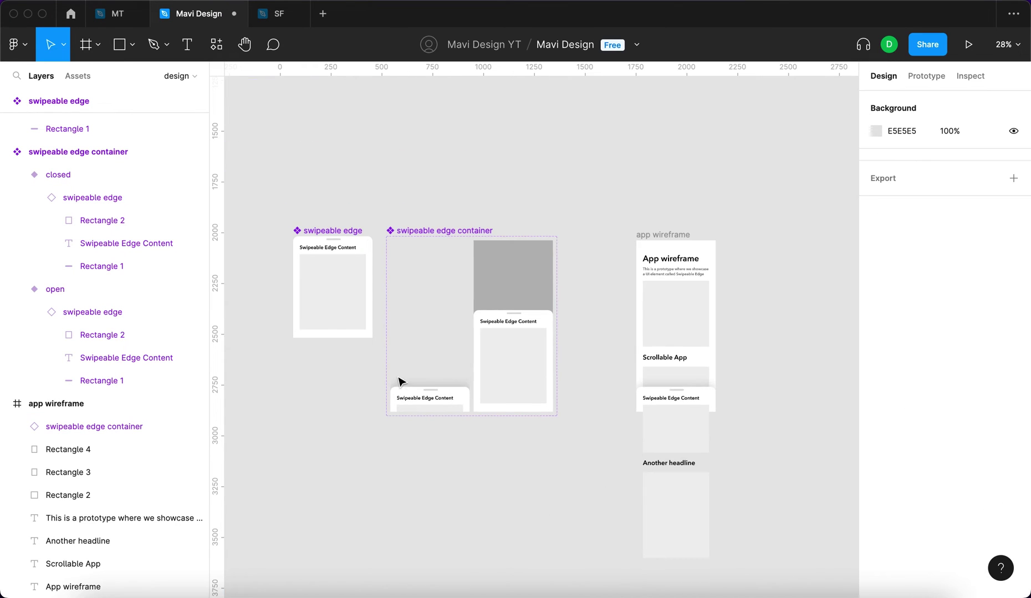
Copy the drop shadow from the closed variant's swipeable edge onto the swipeable edge in the open variant.
{"action": "left_click", "coordinate": [446, 405]}
{"action": "scroll", "coordinate": [868, 518], "scroll_direction": "down", "scroll_amount": 4}
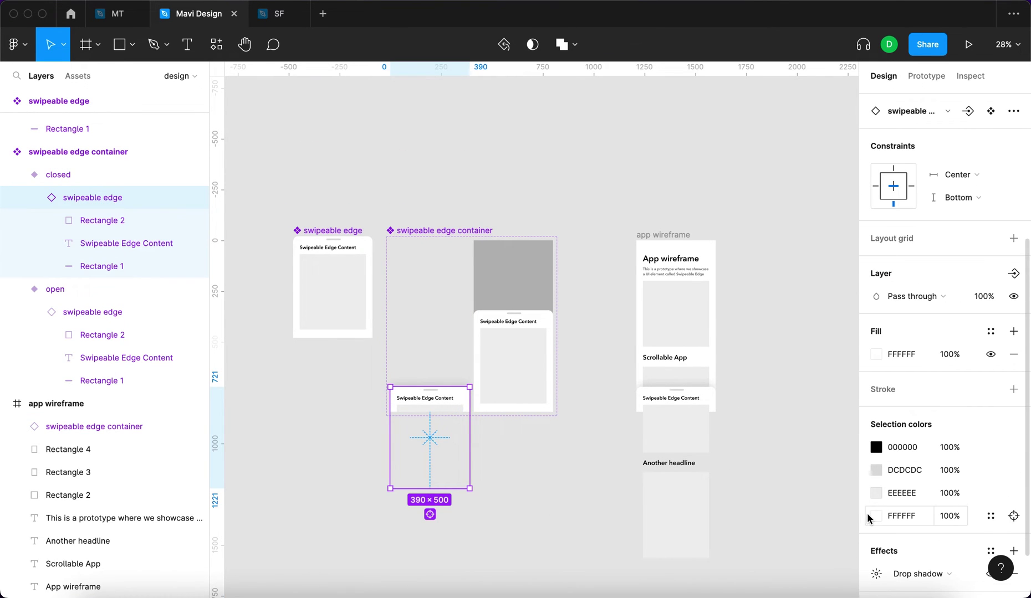
{"action": "key", "text": "super+c"}
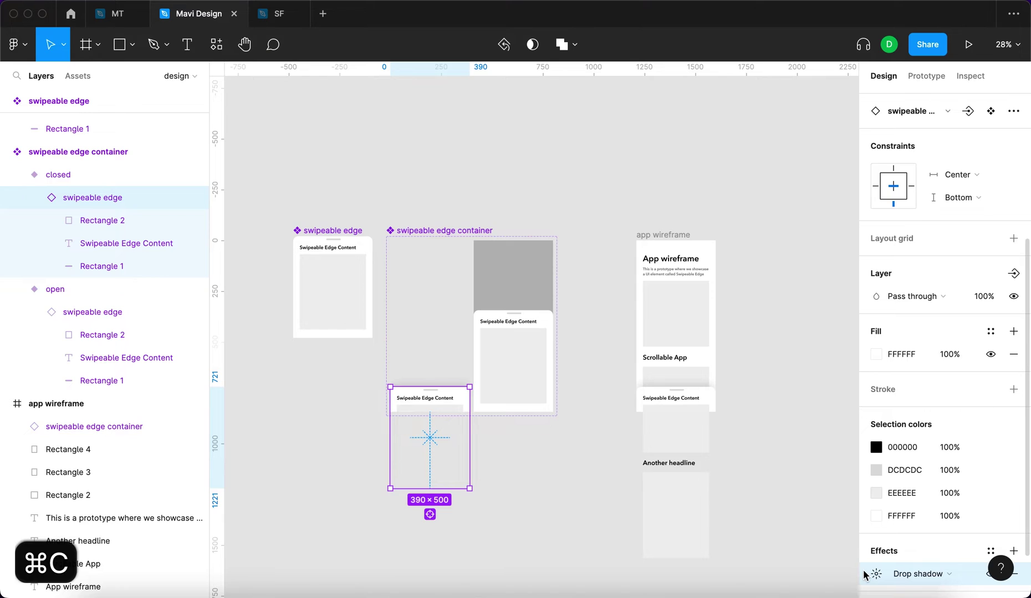
{"action": "left_click", "coordinate": [526, 361]}
{"action": "left_click", "coordinate": [527, 361]}
{"action": "key", "text": "super+v"}
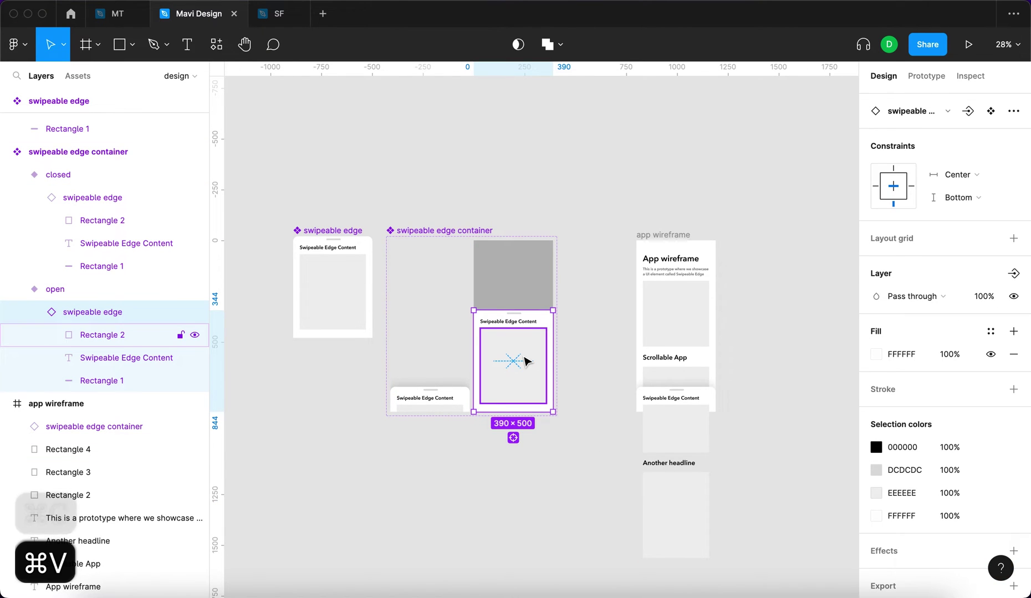
{"action": "key", "text": "Escape"}
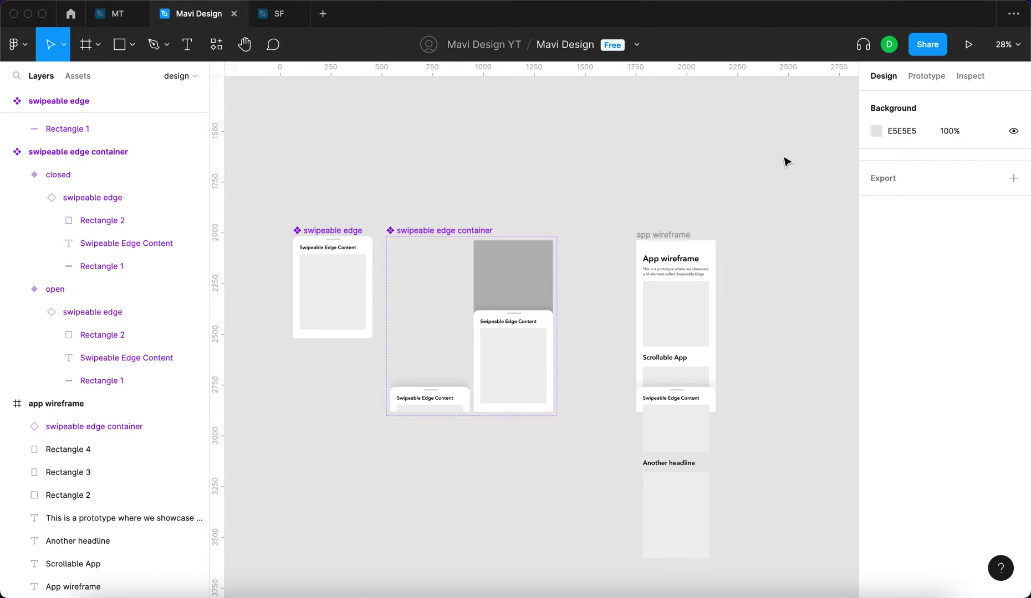
Run the app wireframe prototype and test opening the swipeable edge by tap and by upward swipe, restarting after each test.
{"action": "left_click", "coordinate": [660, 237]}
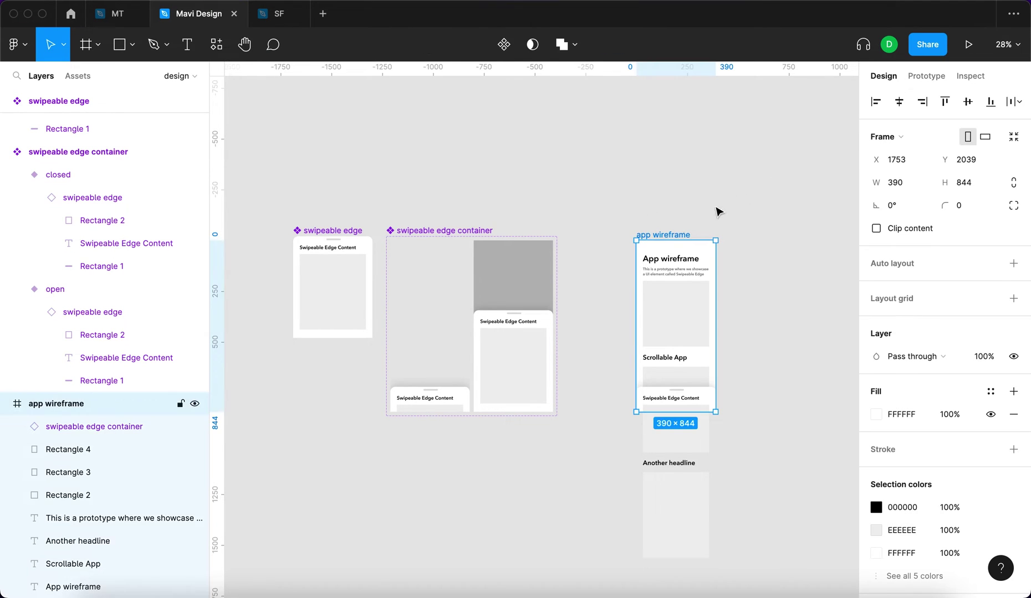
{"action": "left_click", "coordinate": [965, 44]}
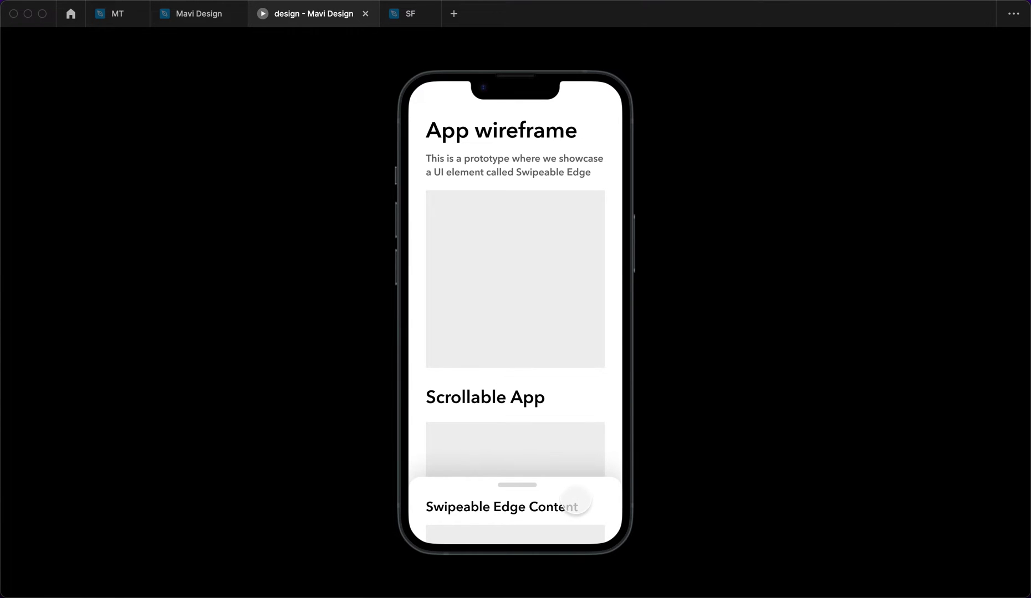
{"action": "left_click", "coordinate": [580, 515]}
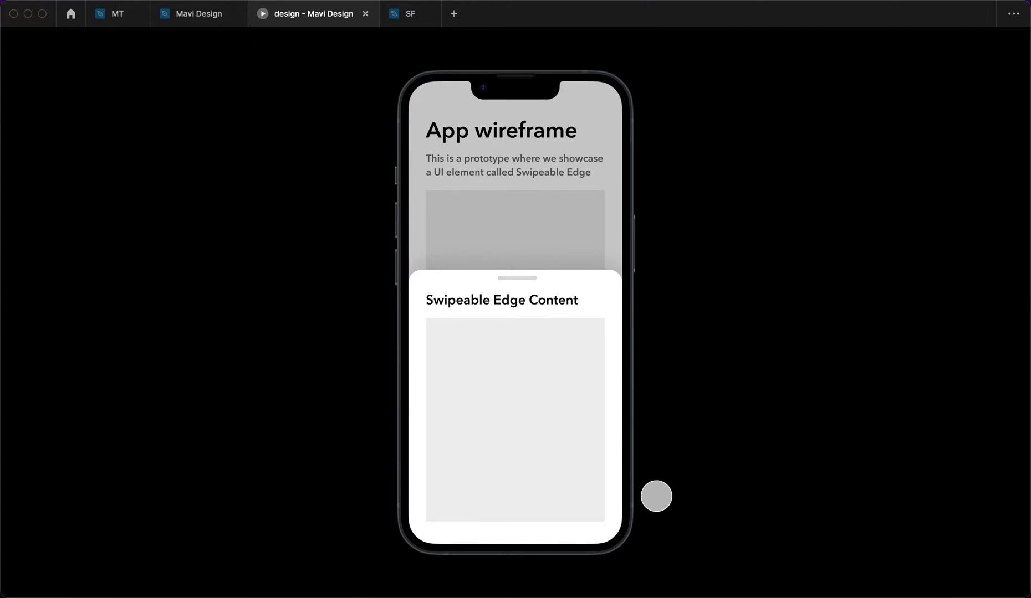
{"action": "key", "text": "r"}
{"action": "left_click_drag", "start_coordinate": [577, 513], "coordinate": [571, 324]}
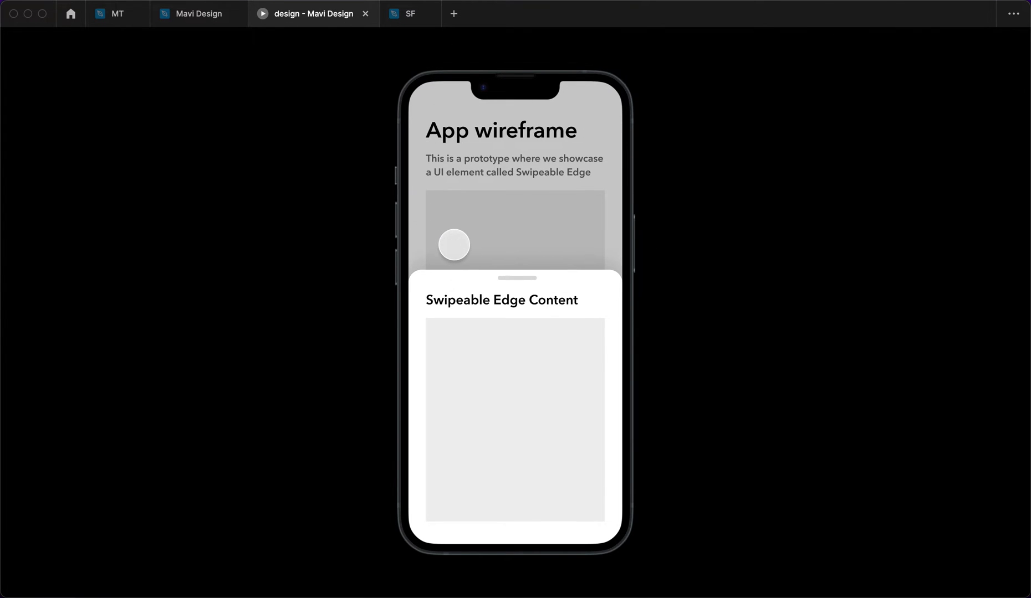
{"action": "key", "text": "r"}
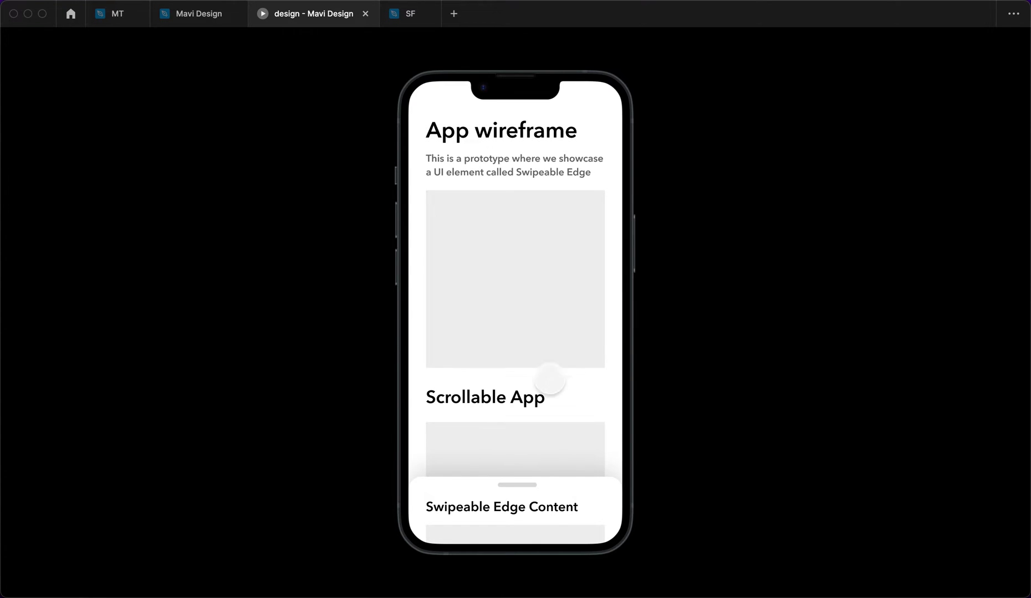
Return to the design file and set the app wireframe frame's overflow scrolling to Vertical scrolling.
{"action": "left_click", "coordinate": [199, 15]}
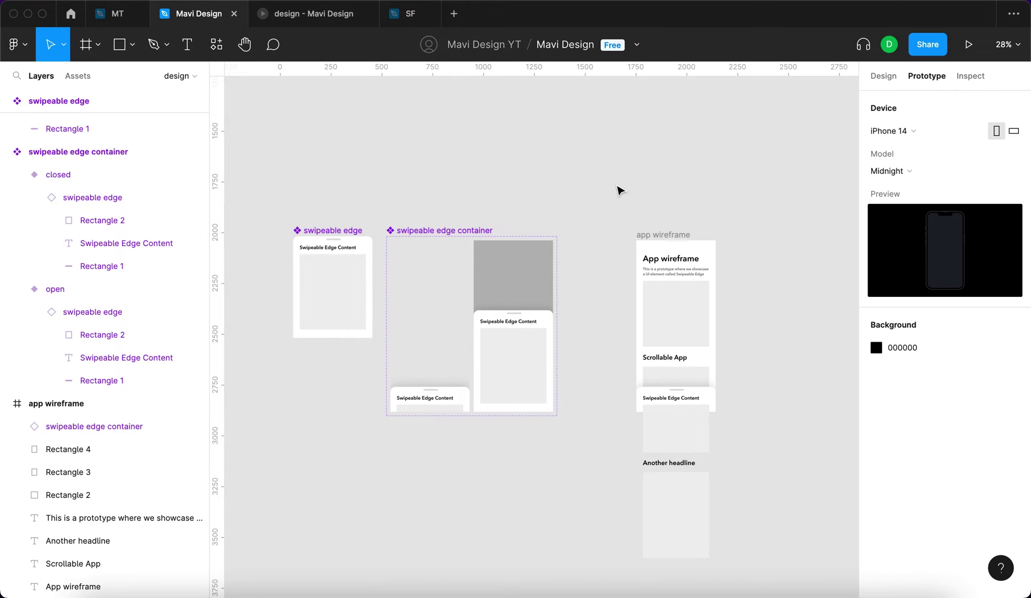
{"action": "left_click", "coordinate": [667, 235]}
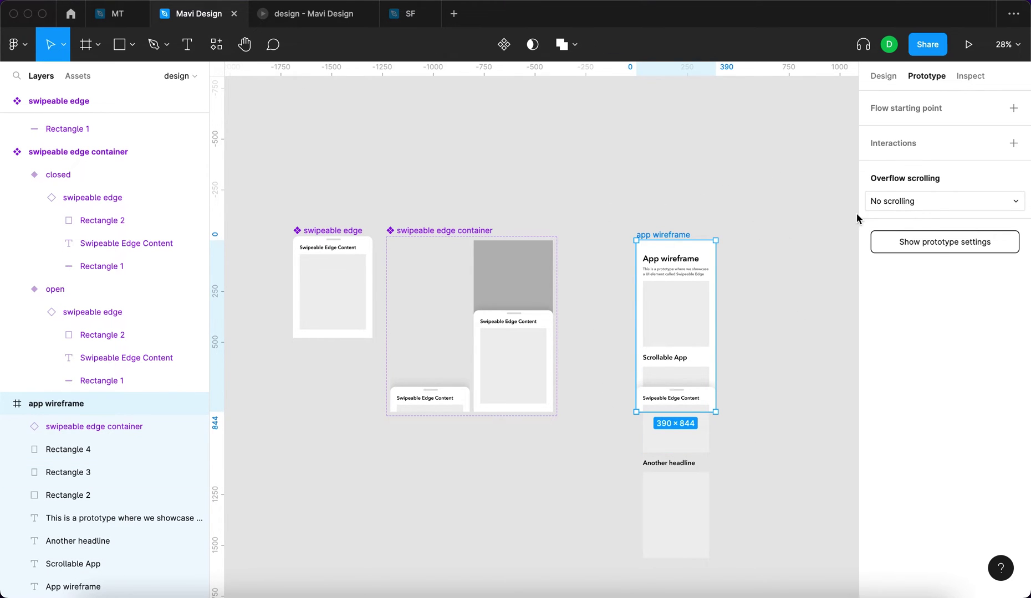
{"action": "scroll", "coordinate": [696, 382], "scroll_direction": "down", "scroll_amount": 3}
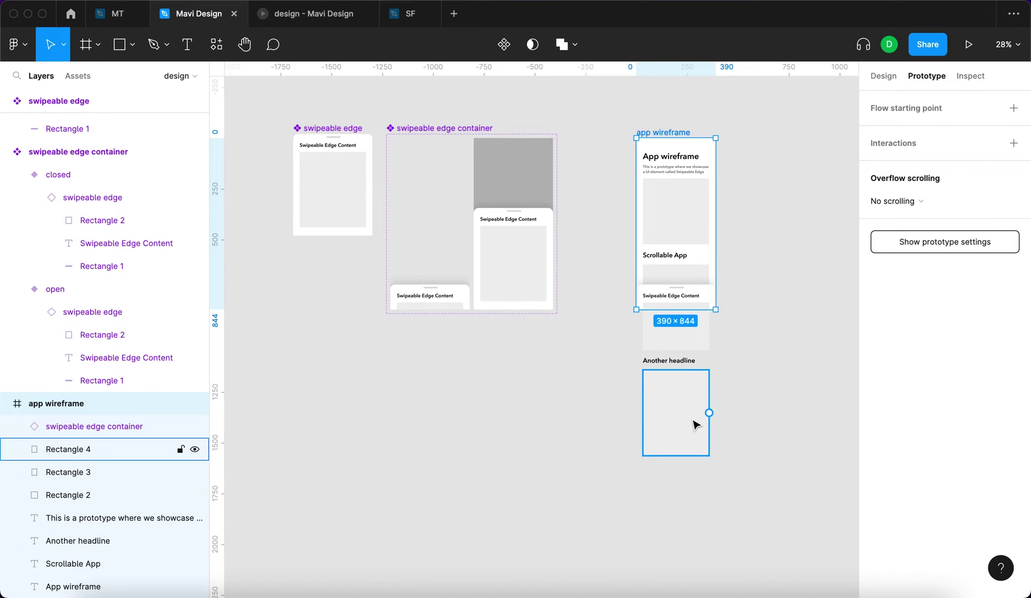
{"action": "left_click", "coordinate": [896, 210]}
{"action": "left_click", "coordinate": [920, 240]}
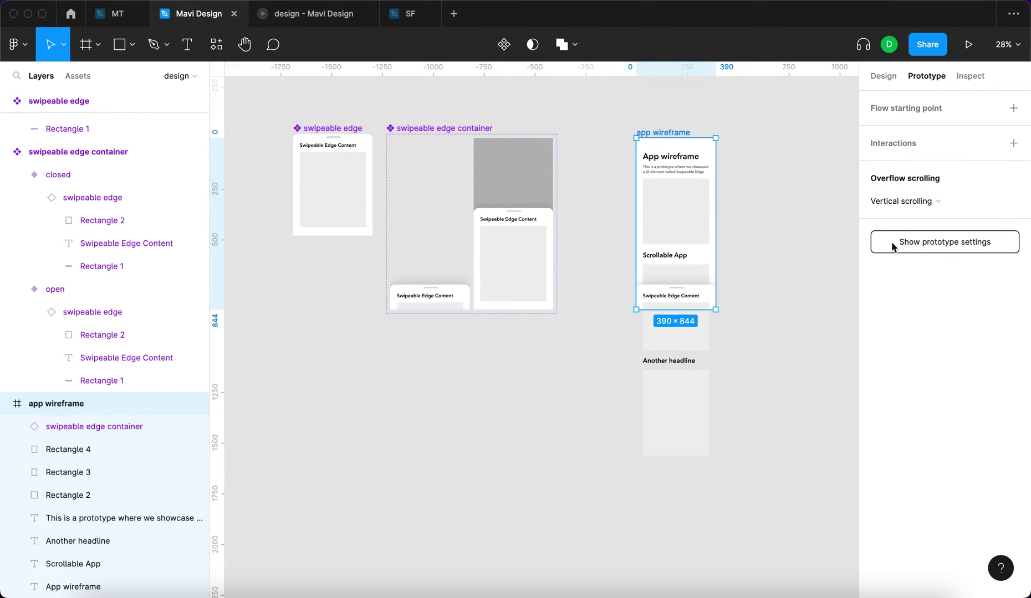
{"action": "left_click", "coordinate": [893, 247]}
Scroll the app wireframe up and down in the prototype preview to check how the swipeable edge behaves.
{"action": "left_click", "coordinate": [317, 16]}
{"action": "scroll", "coordinate": [521, 333], "scroll_direction": "down", "scroll_amount": 2}
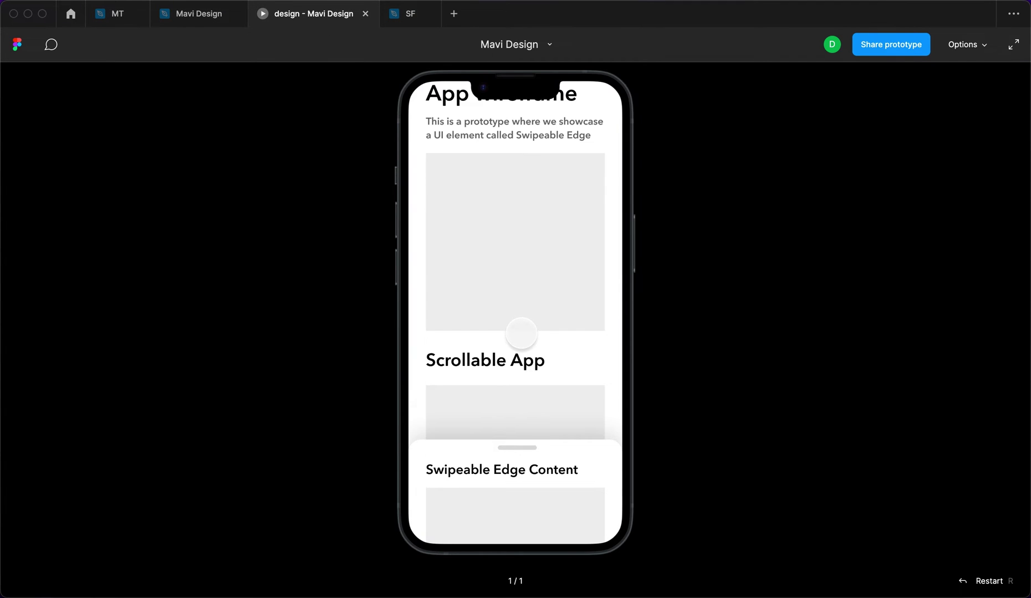
{"action": "scroll", "coordinate": [521, 333], "scroll_direction": "down", "scroll_amount": 5}
{"action": "key", "text": "r"}
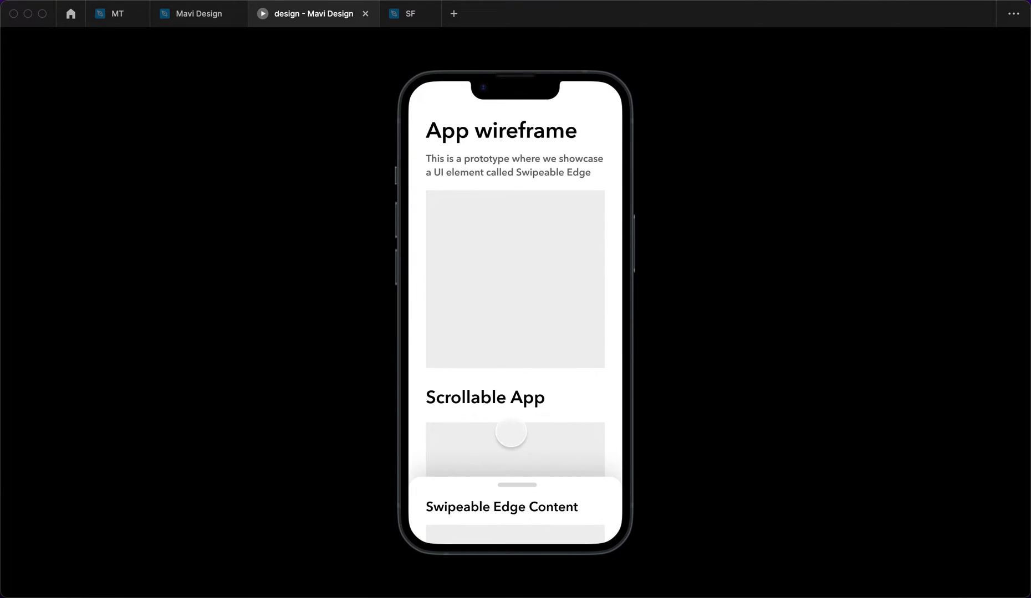
{"action": "scroll", "coordinate": [511, 432], "scroll_direction": "down", "scroll_amount": 5}
{"action": "scroll", "coordinate": [510, 430], "scroll_direction": "up", "scroll_amount": 3}
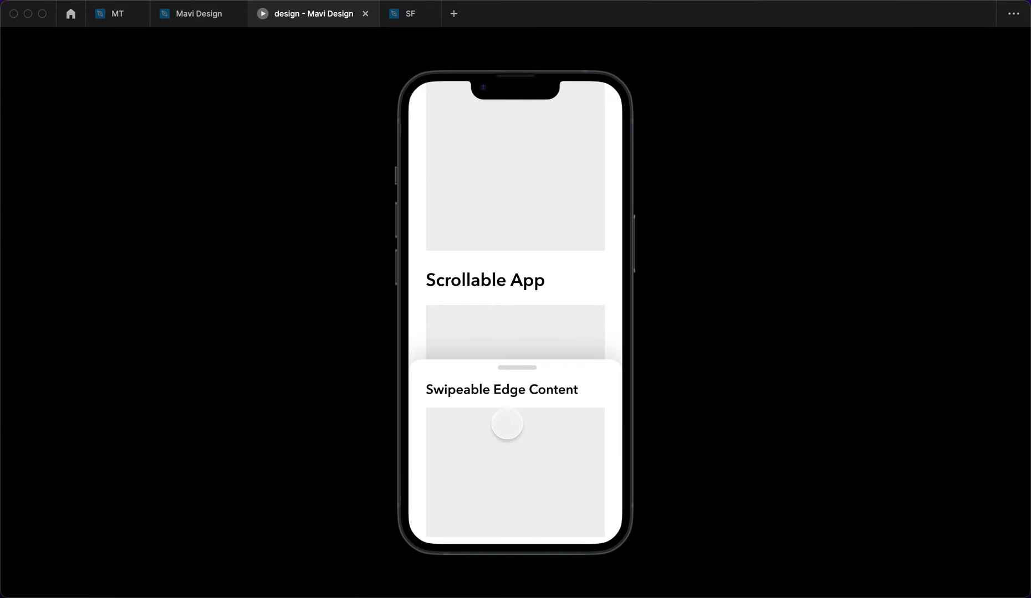
{"action": "scroll", "coordinate": [505, 429], "scroll_direction": "down", "scroll_amount": 3}
{"action": "scroll", "coordinate": [511, 424], "scroll_direction": "up", "scroll_amount": 8}
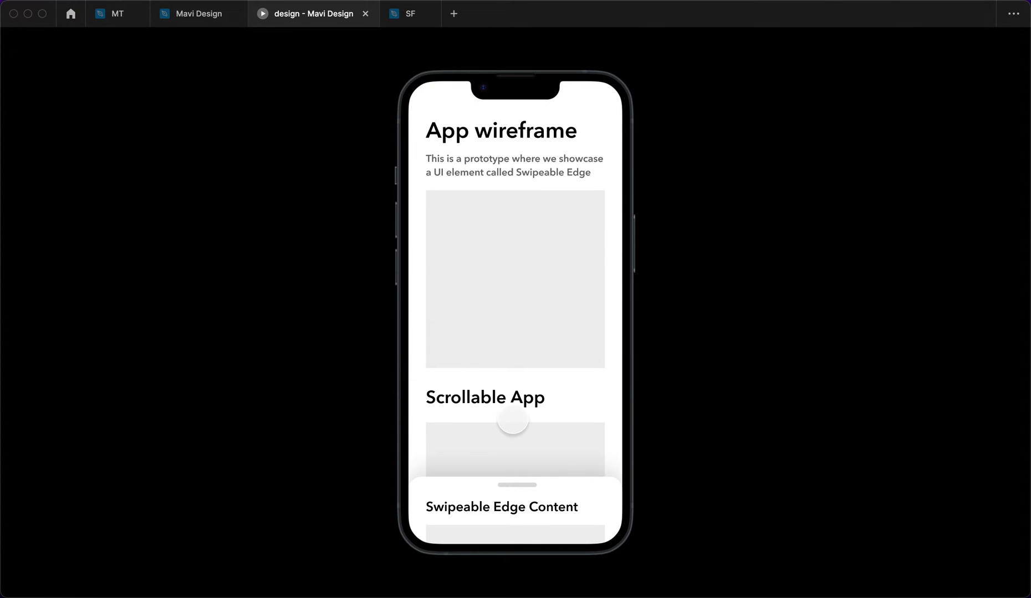
{"action": "scroll", "coordinate": [512, 419], "scroll_direction": "down", "scroll_amount": 2}
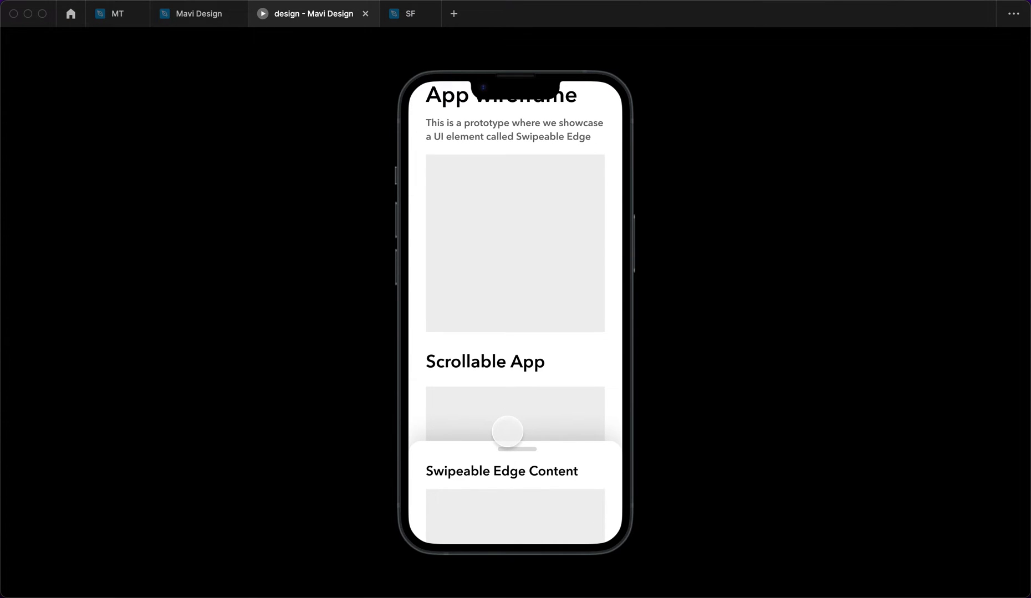
Fix the swipeable edge container's position when scrolling inside the app wireframe and set its vertical constraint to Bottom.
{"action": "left_click", "coordinate": [194, 17]}
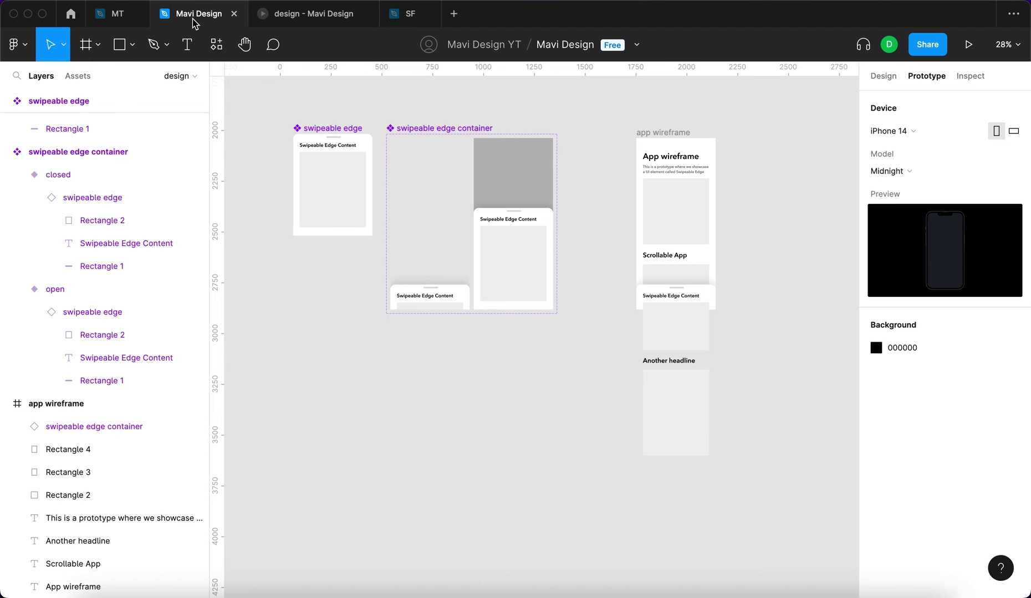
{"action": "left_click", "coordinate": [681, 302]}
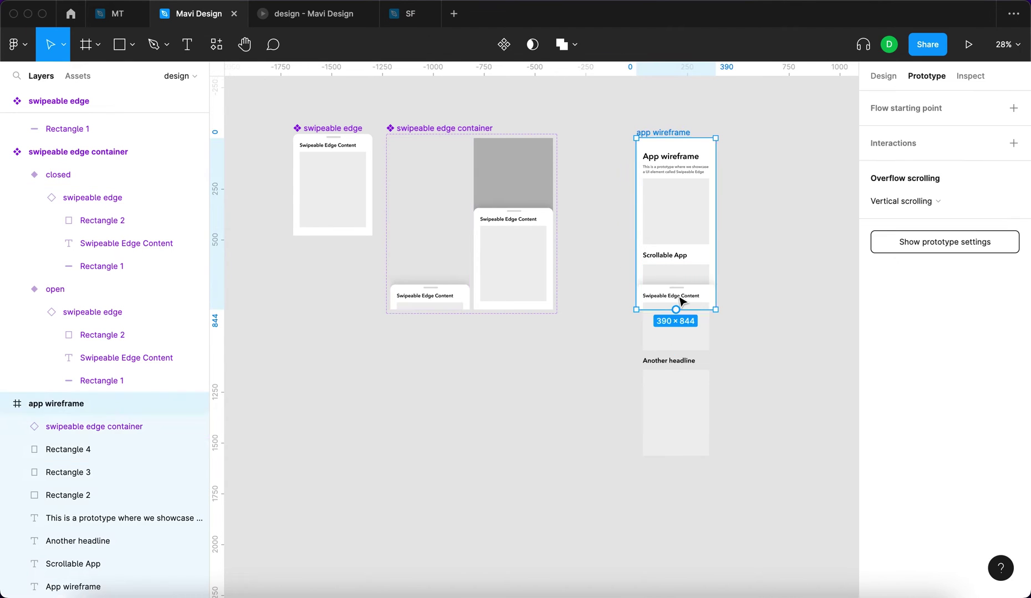
{"action": "left_click", "coordinate": [884, 77]}
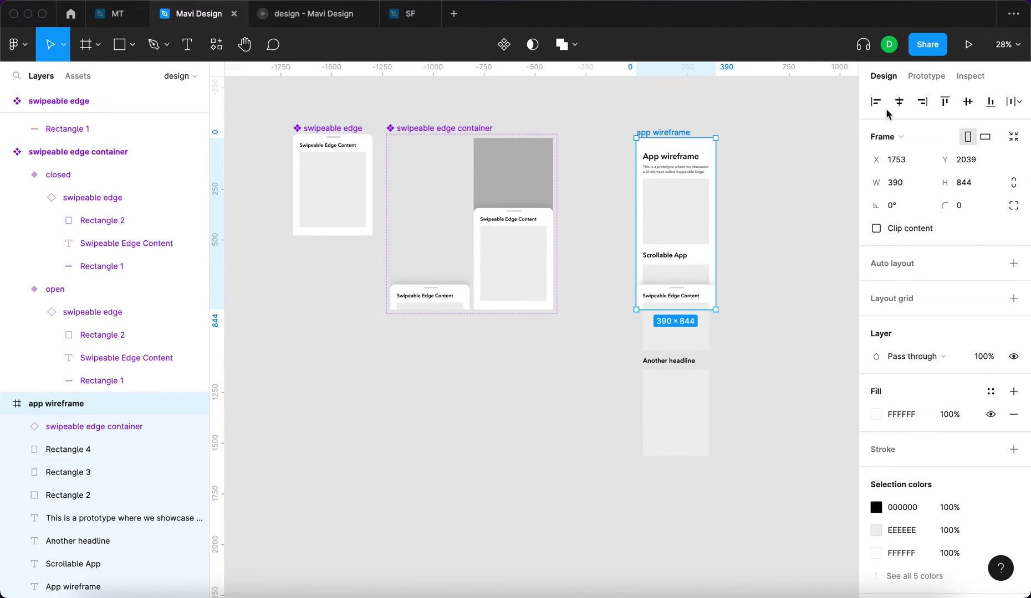
{"action": "left_click", "coordinate": [86, 434]}
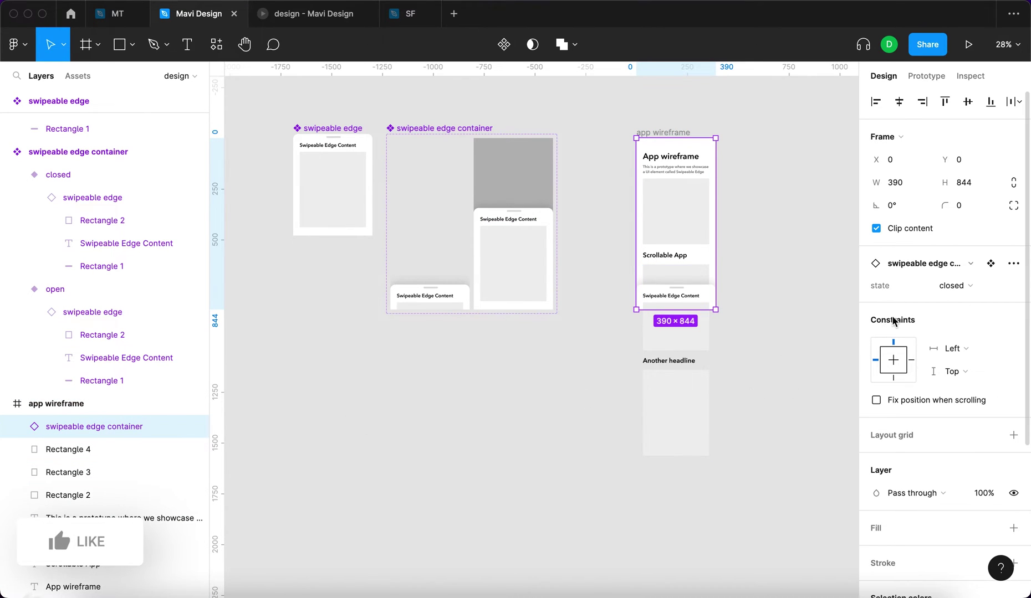
{"action": "left_click", "coordinate": [876, 401]}
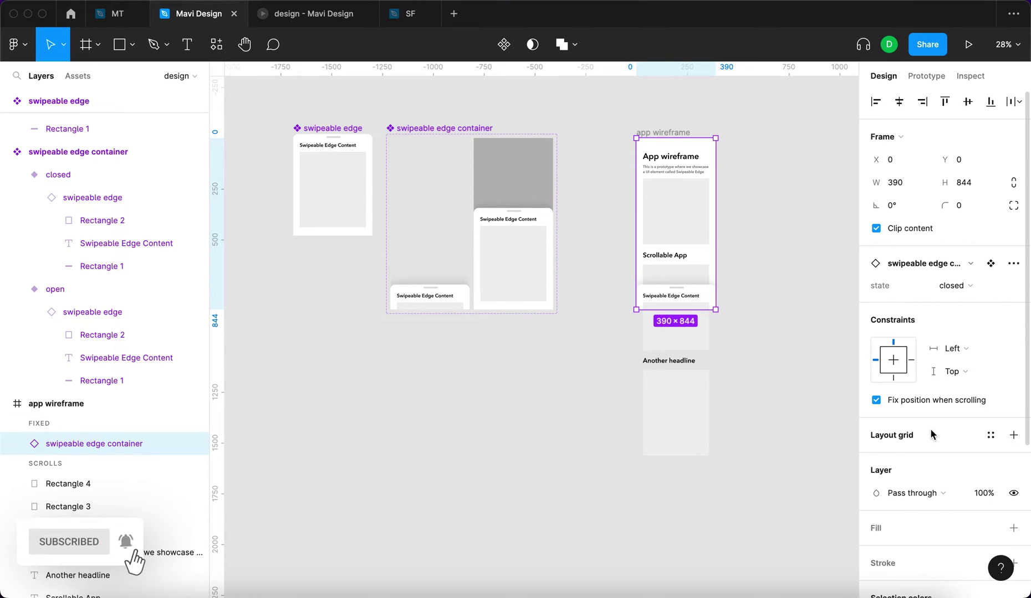
{"action": "left_click", "coordinate": [965, 372]}
{"action": "left_click", "coordinate": [968, 389]}
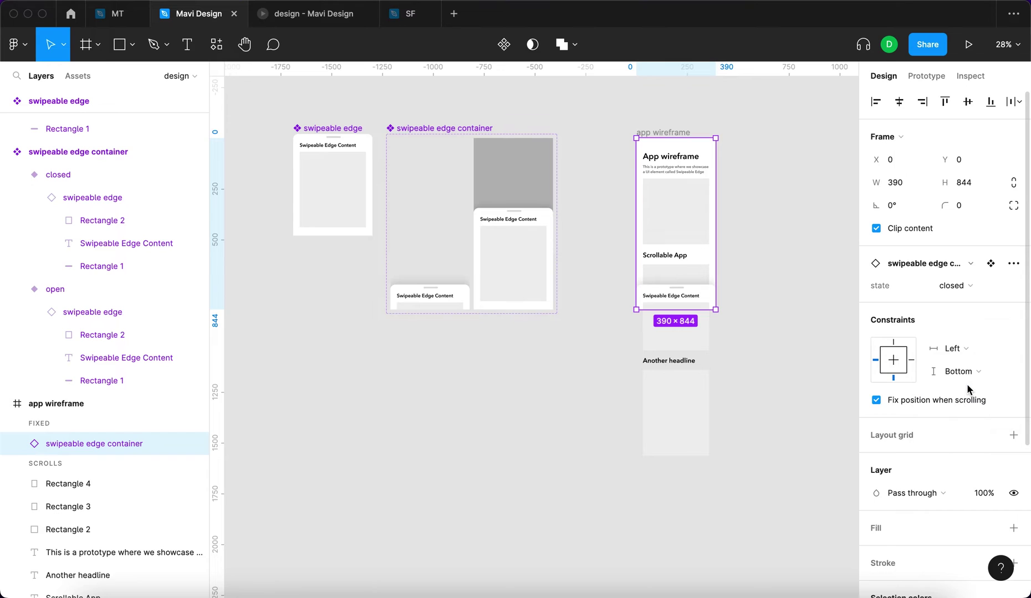
Scroll through the prototype preview again to check the position of the fixed swipeable edge.
{"action": "left_click", "coordinate": [316, 13]}
{"action": "scroll", "coordinate": [558, 356], "scroll_direction": "down", "scroll_amount": 8}
{"action": "scroll", "coordinate": [559, 356], "scroll_direction": "up", "scroll_amount": 8}
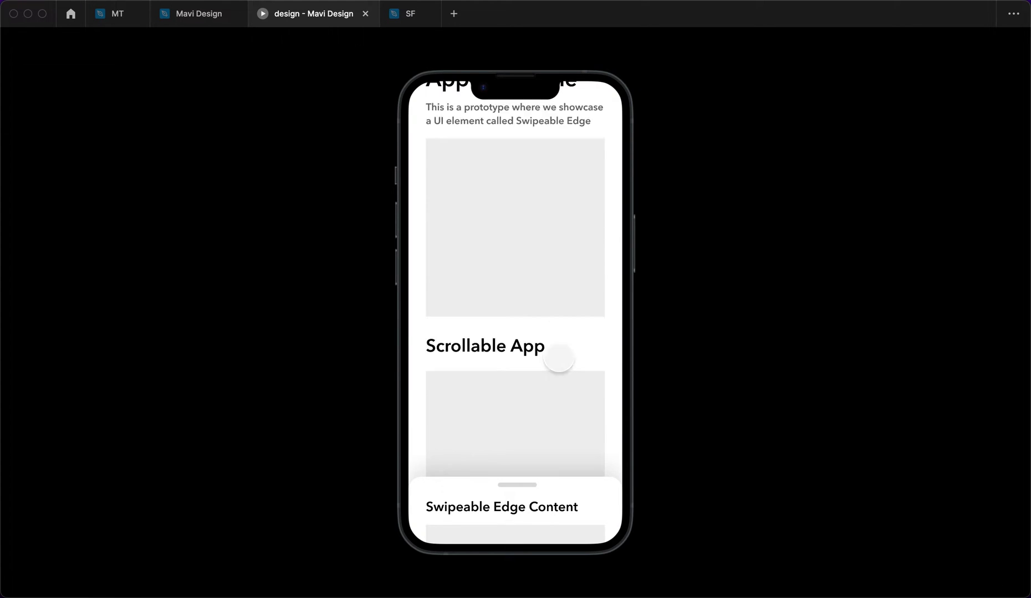
{"action": "scroll", "coordinate": [559, 356], "scroll_direction": "down", "scroll_amount": 8}
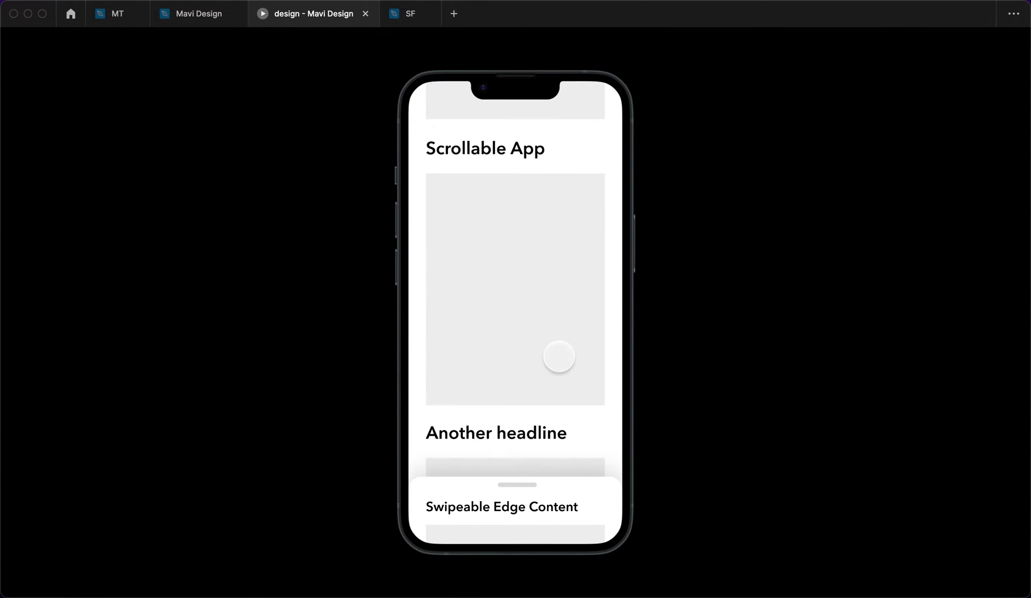
{"action": "scroll", "coordinate": [557, 356], "scroll_direction": "up", "scroll_amount": 8}
{"action": "scroll", "coordinate": [450, 396], "scroll_direction": "down", "scroll_amount": 5}
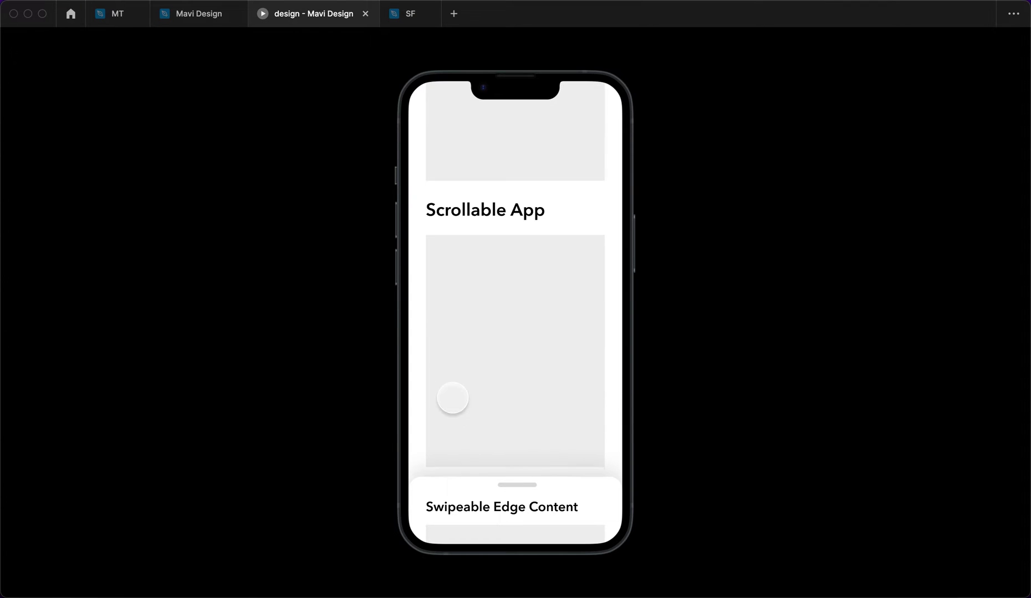
Scroll the app content up and down behind the closed swipeable edge in the prototype preview.
{"action": "scroll", "coordinate": [516, 446], "scroll_direction": "down", "scroll_amount": 3}
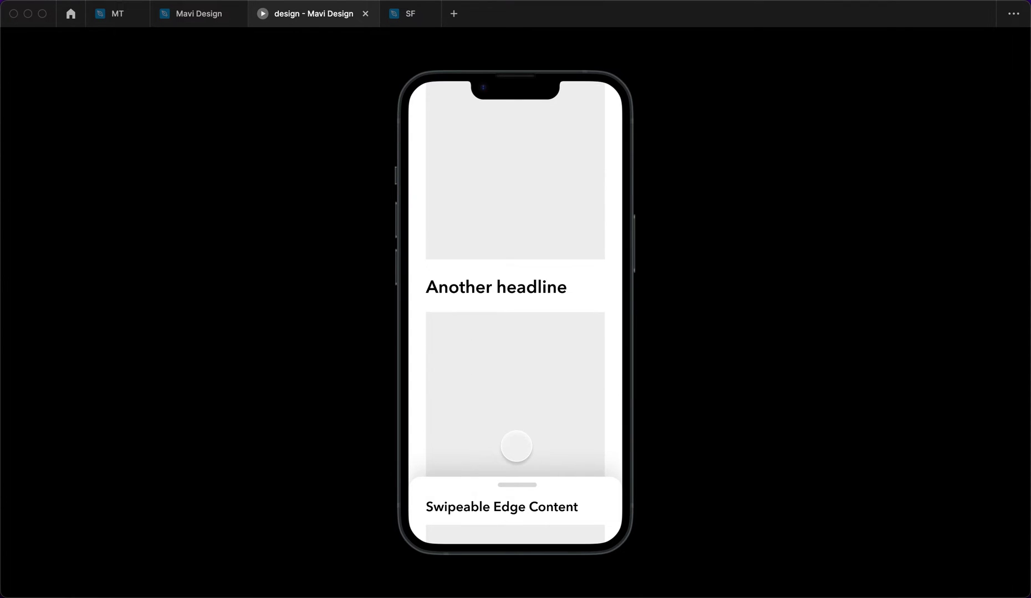
{"action": "scroll", "coordinate": [580, 195], "scroll_direction": "up", "scroll_amount": 3}
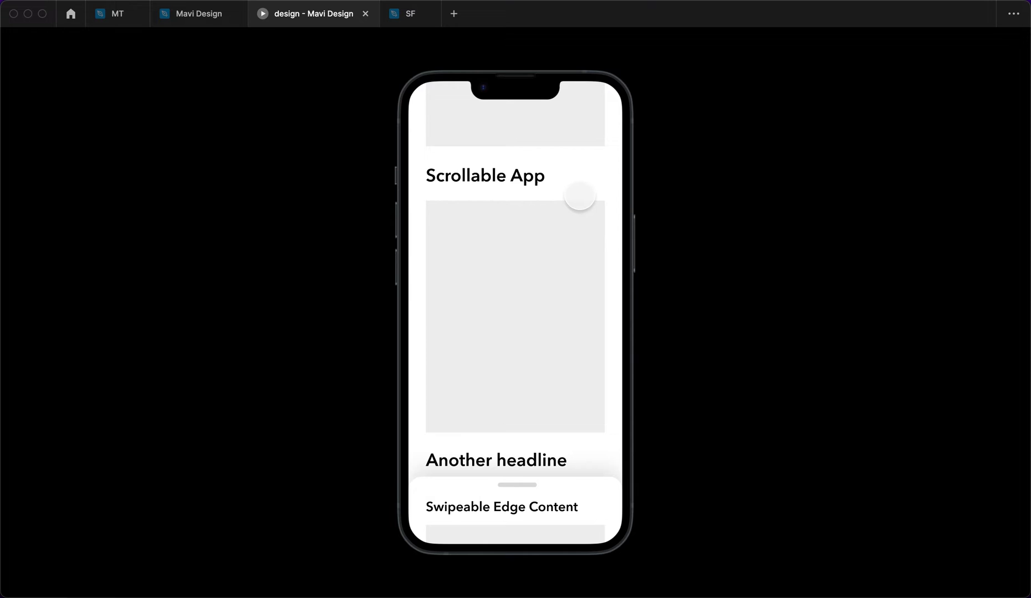
{"action": "scroll", "coordinate": [512, 259], "scroll_direction": "down", "scroll_amount": 3}
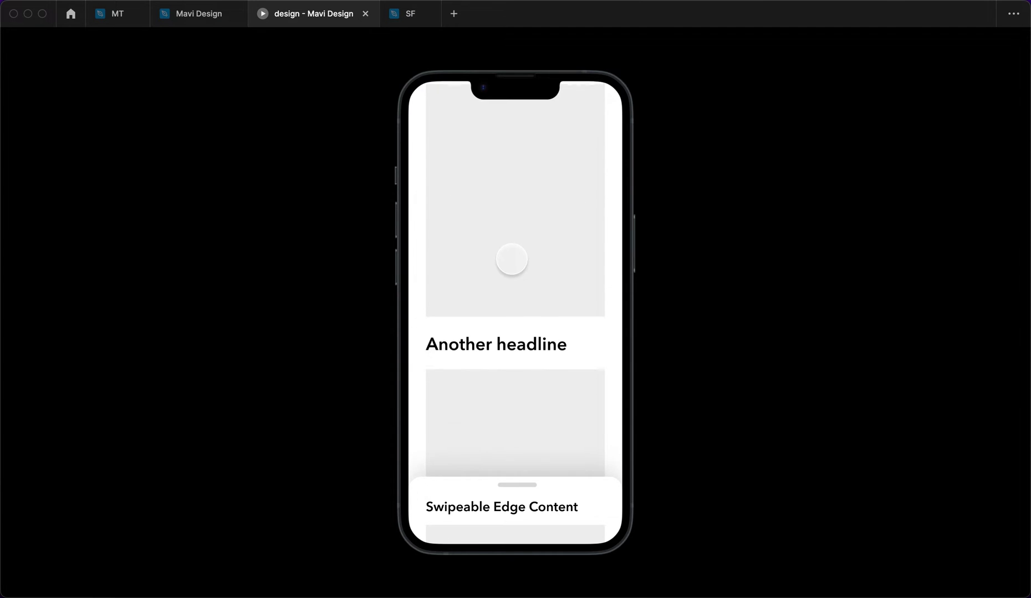
{"action": "scroll", "coordinate": [509, 336], "scroll_direction": "up", "scroll_amount": 5}
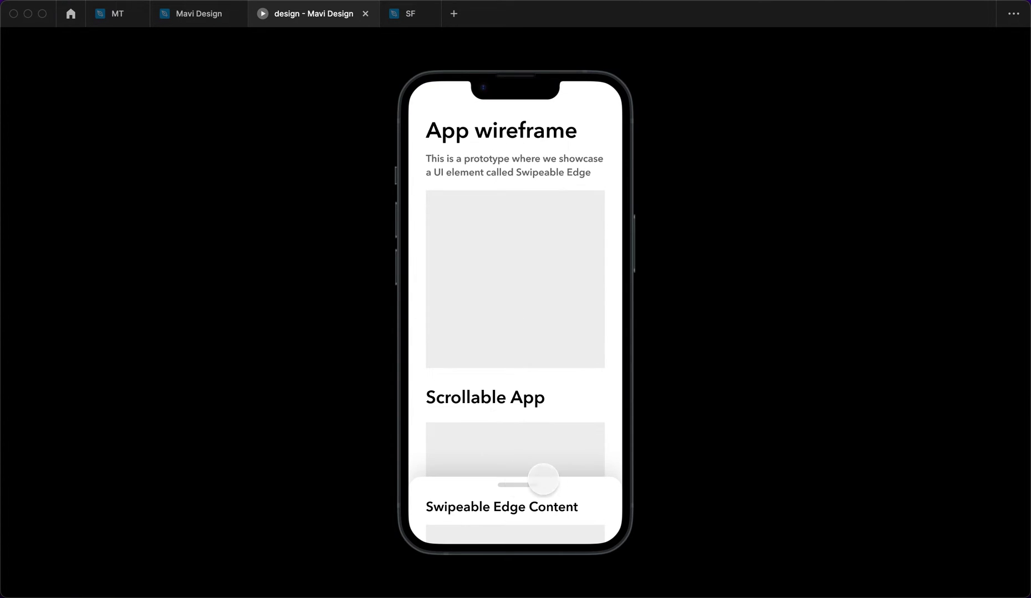
{"action": "scroll", "coordinate": [509, 425], "scroll_direction": "down", "scroll_amount": 3}
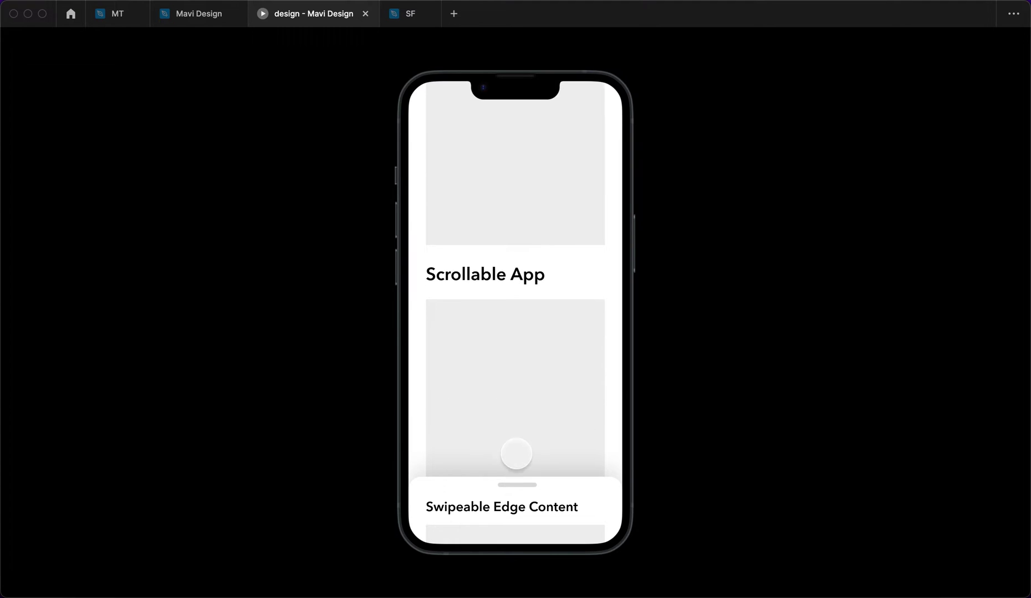
{"action": "scroll", "coordinate": [549, 391], "scroll_direction": "up", "scroll_amount": 3}
{"action": "scroll", "coordinate": [549, 392], "scroll_direction": "down", "scroll_amount": 3}
Open the swipeable edge in the prototype preview and scroll the app content behind the open panel.
{"action": "left_click_drag", "start_coordinate": [535, 503], "coordinate": [538, 355]}
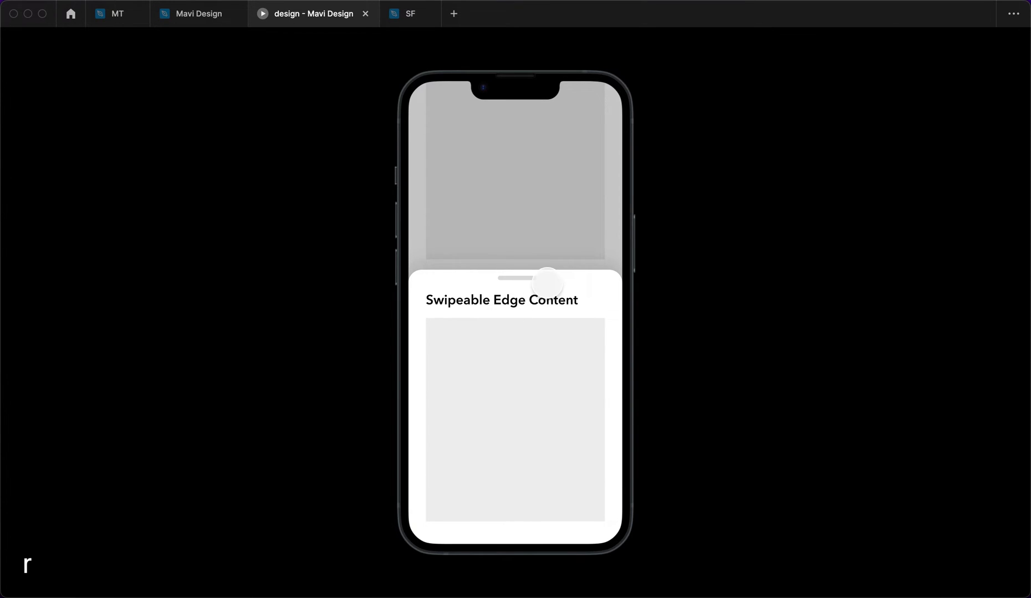
{"action": "left_click", "coordinate": [547, 283]}
{"action": "left_click", "coordinate": [566, 512]}
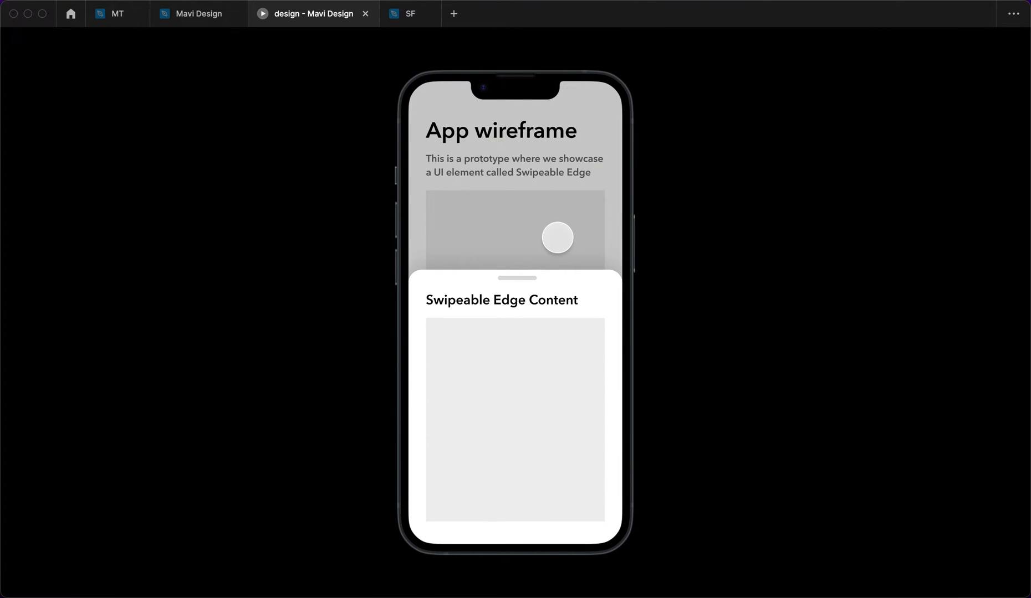
{"action": "scroll", "coordinate": [558, 237], "scroll_direction": "down", "scroll_amount": 5}
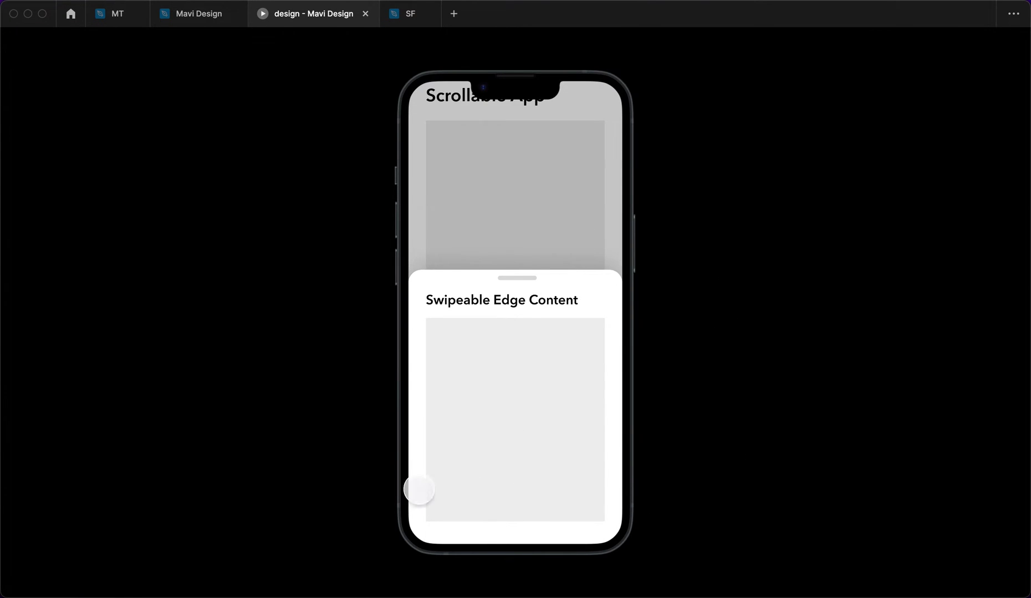
{"action": "scroll", "coordinate": [580, 223], "scroll_direction": "down", "scroll_amount": 2}
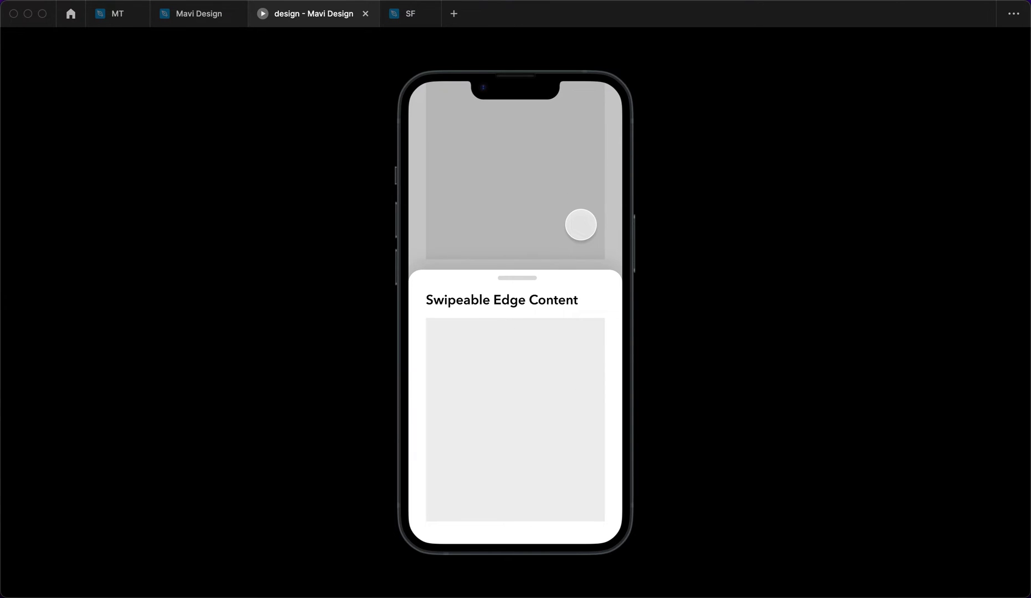
{"action": "scroll", "coordinate": [580, 224], "scroll_direction": "up", "scroll_amount": 7}
{"action": "left_click", "coordinate": [179, 25]}
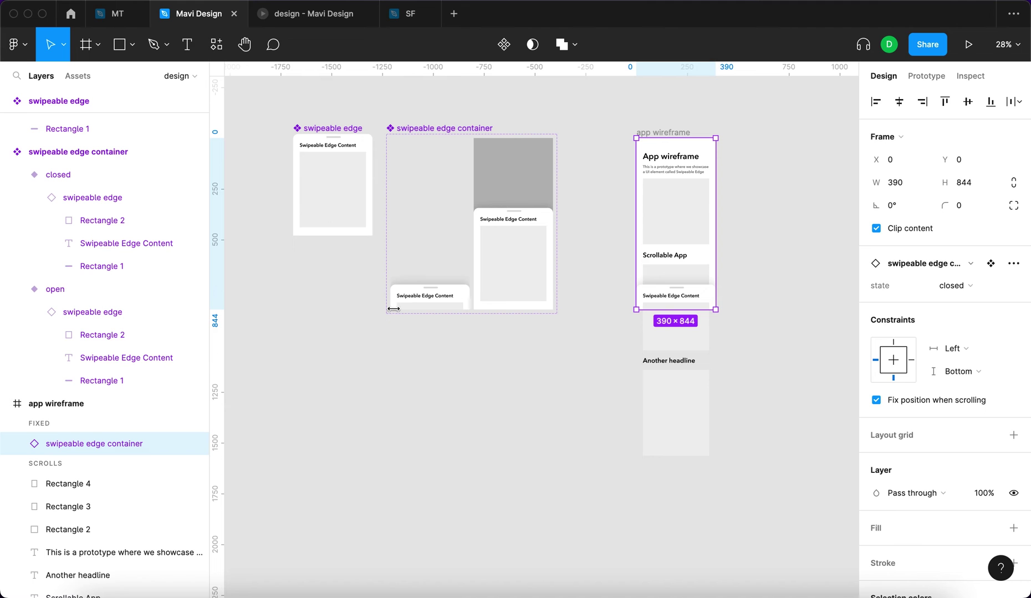
{"action": "left_click", "coordinate": [438, 383]}
{"action": "left_click", "coordinate": [288, 13]}
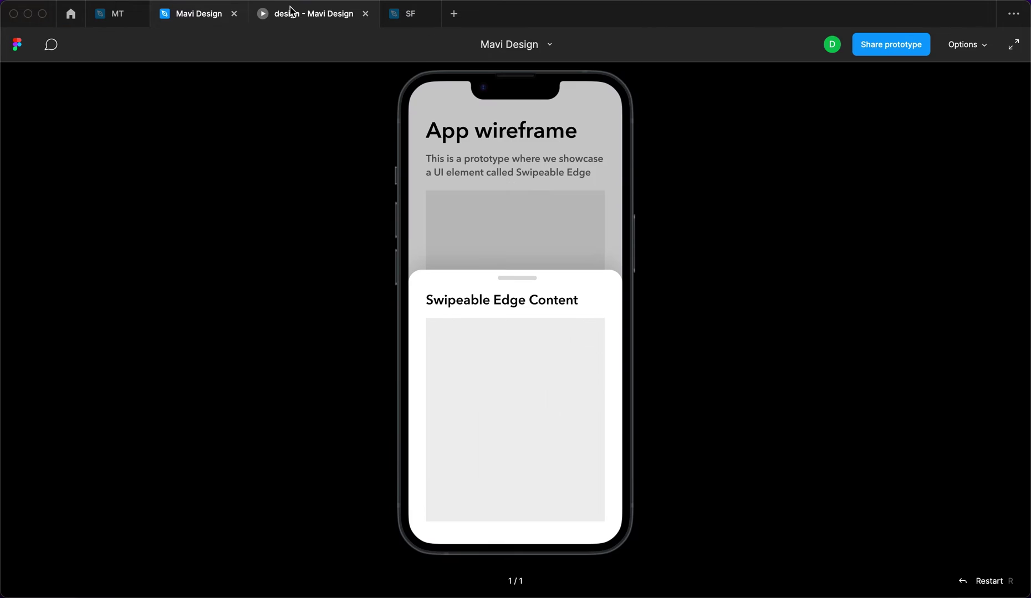
{"action": "scroll", "coordinate": [555, 353], "scroll_direction": "up", "scroll_amount": 2}
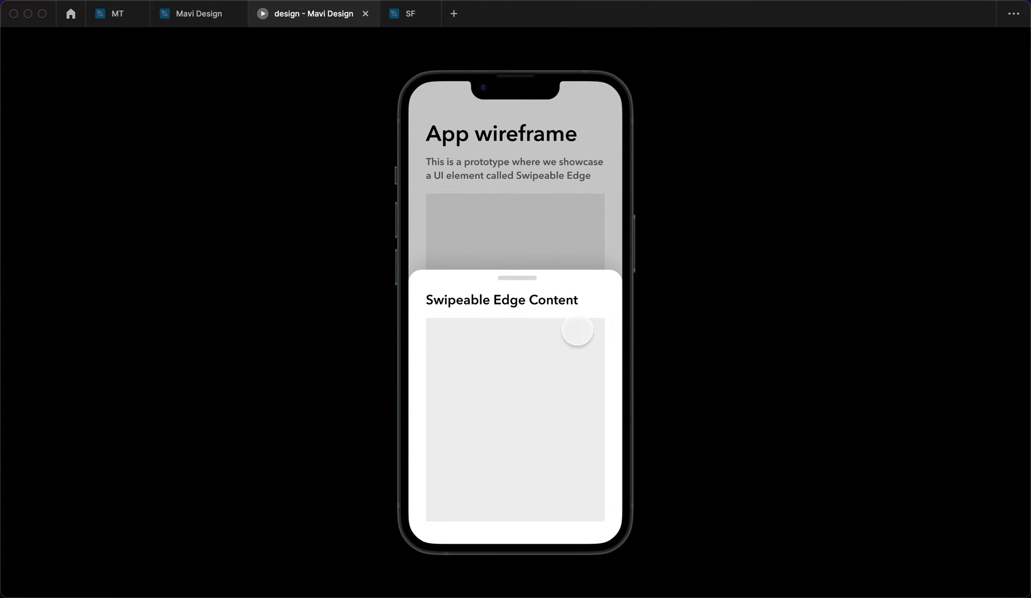
In the design file, add an On tap interaction changing the open variant to closed, with Smart animate, Ease out, 300ms.
{"action": "left_click", "coordinate": [216, 16]}
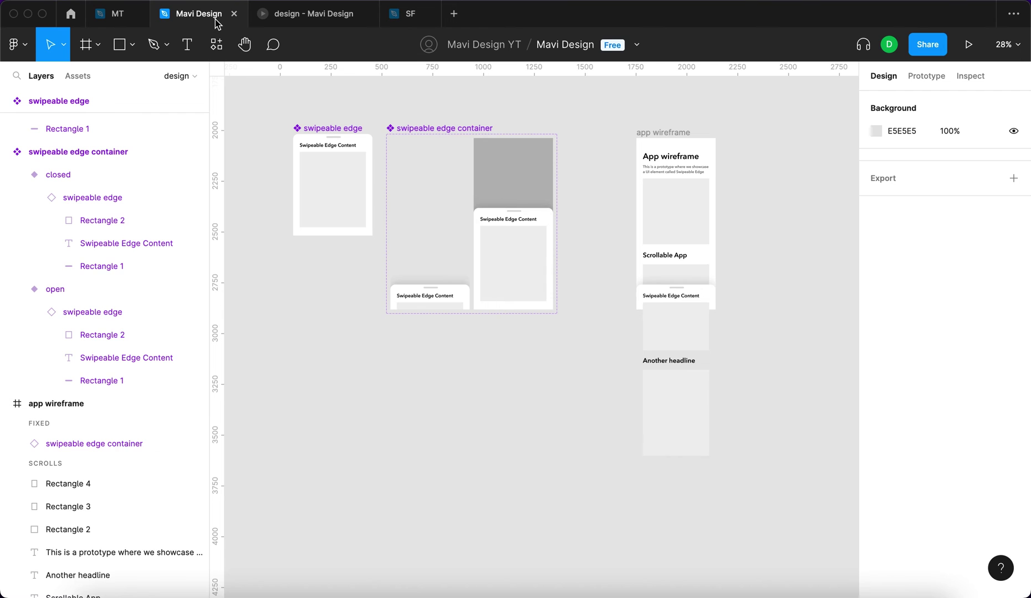
{"action": "scroll", "coordinate": [478, 194], "scroll_direction": "up", "scroll_amount": 3}
{"action": "scroll", "coordinate": [449, 183], "scroll_direction": "up", "scroll_amount": 2}
{"action": "left_click", "coordinate": [458, 178]}
{"action": "scroll", "coordinate": [527, 264], "scroll_direction": "up", "scroll_amount": 5}
{"action": "left_click", "coordinate": [602, 250]}
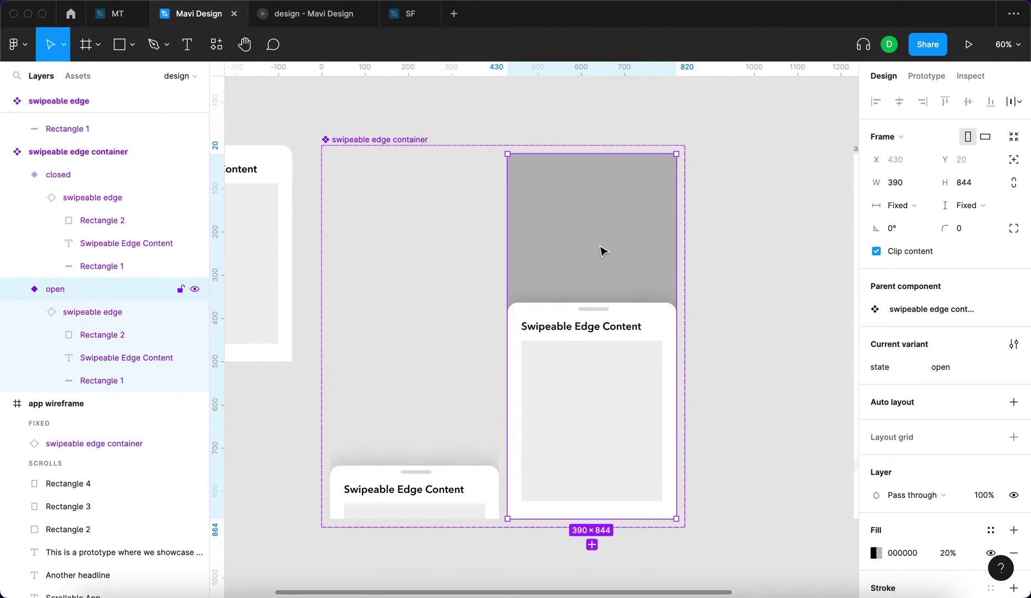
{"action": "left_click", "coordinate": [926, 76]}
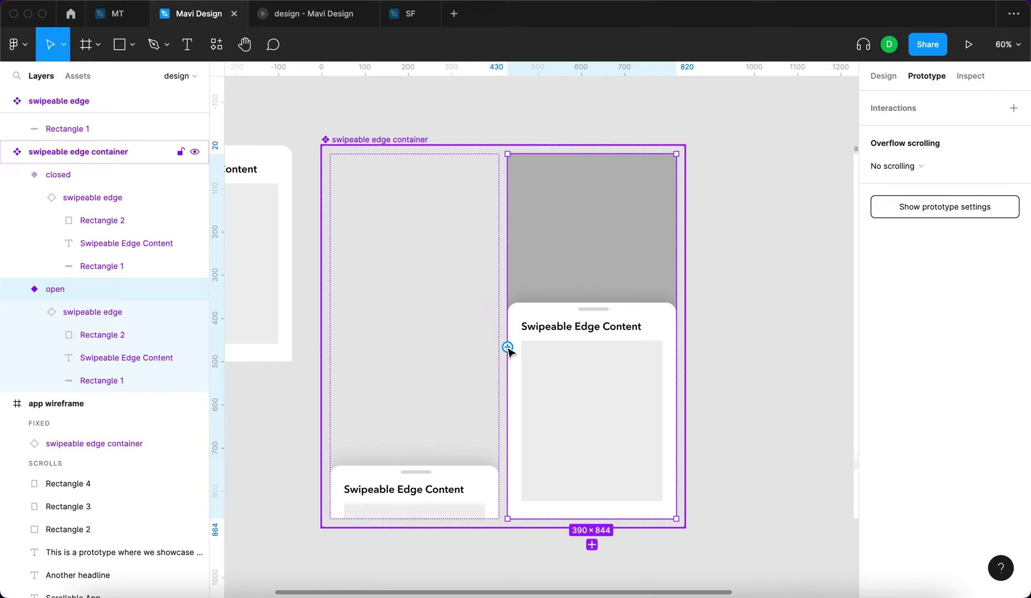
{"action": "left_click_drag", "start_coordinate": [508, 348], "coordinate": [466, 322]}
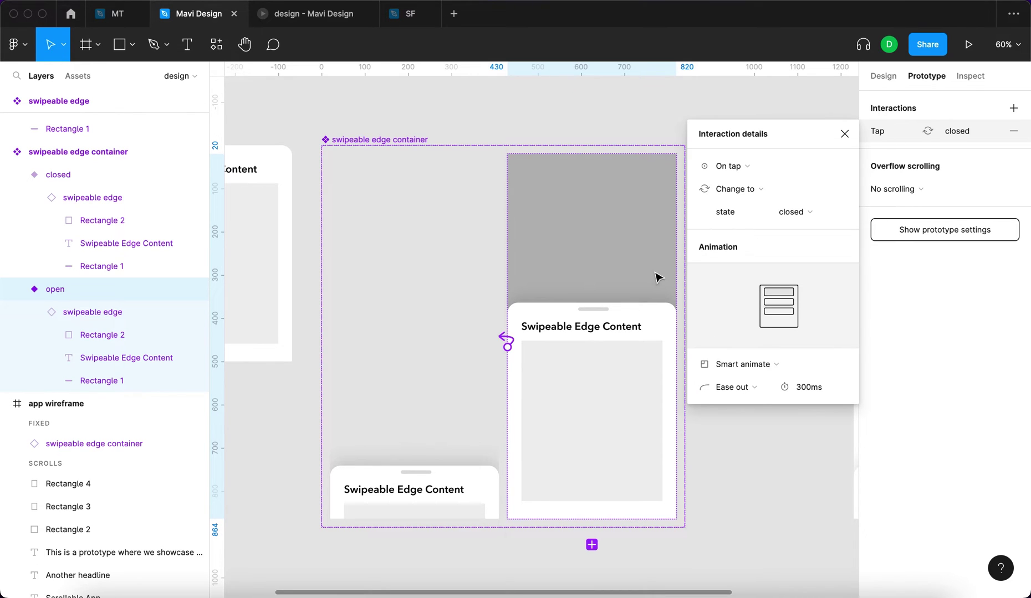
Test the open variant's new tap interaction in the prototype preview.
{"action": "left_click", "coordinate": [273, 15]}
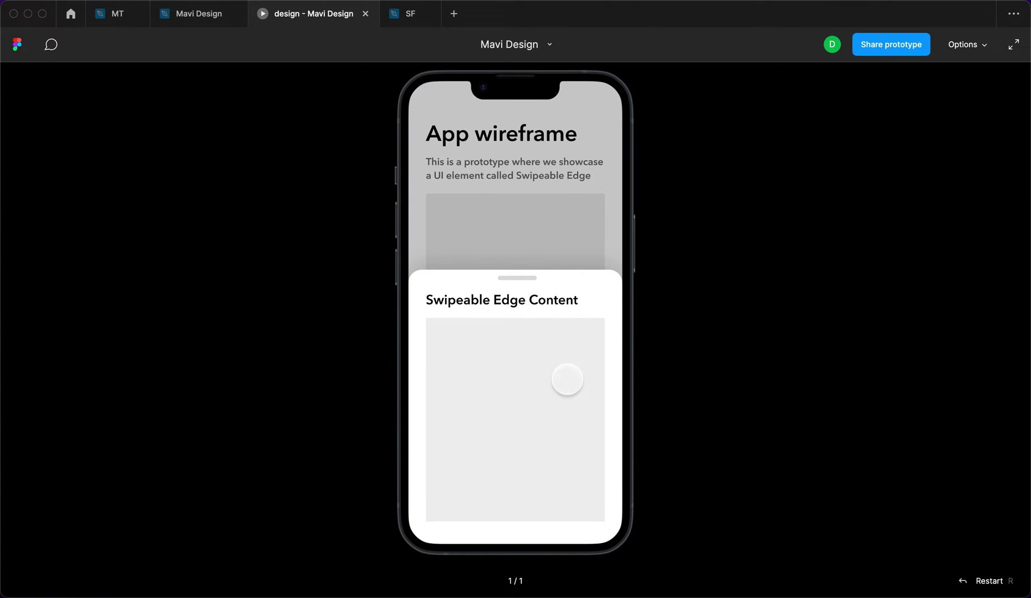
{"action": "left_click", "coordinate": [724, 367]}
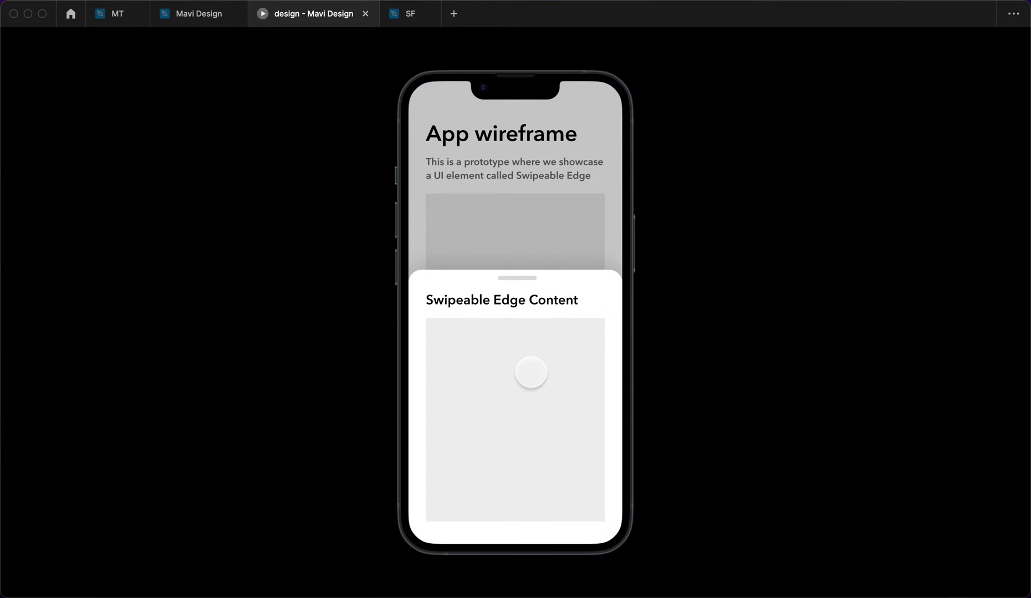
{"action": "mouse_move", "coordinate": [572, 391]}
{"action": "left_mouse_down"}
{"action": "mouse_move", "coordinate": [573, 488]}
{"action": "mouse_move", "coordinate": [559, 497]}
{"action": "mouse_move", "coordinate": [575, 386]}
{"action": "left_mouse_up"}
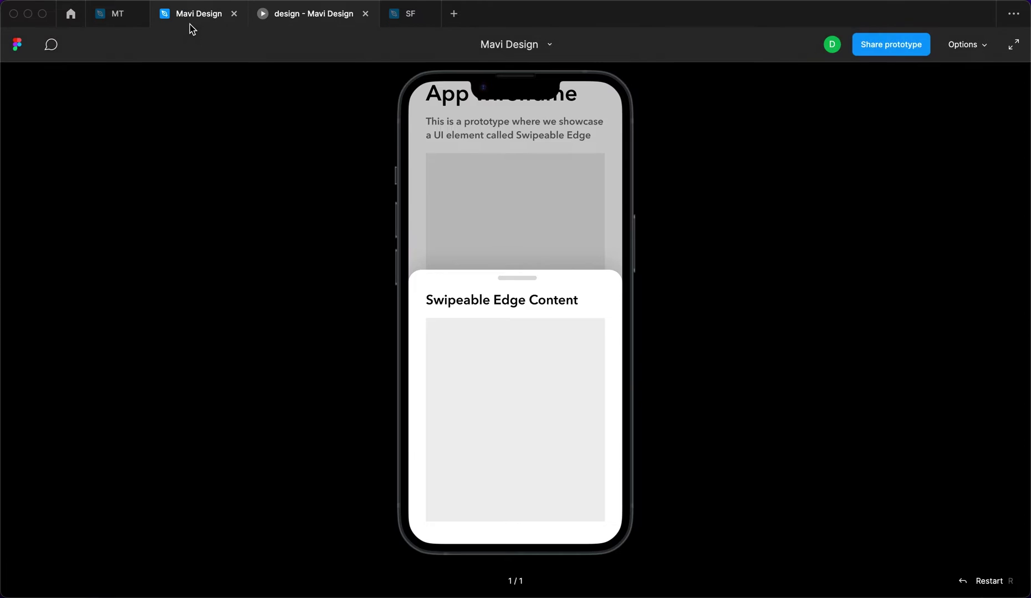
Return to the design file and draw a rectangle about 177 × 310 on the empty canvas beside the swipeable edge container.
{"action": "left_click", "coordinate": [190, 15]}
{"action": "left_click", "coordinate": [883, 78]}
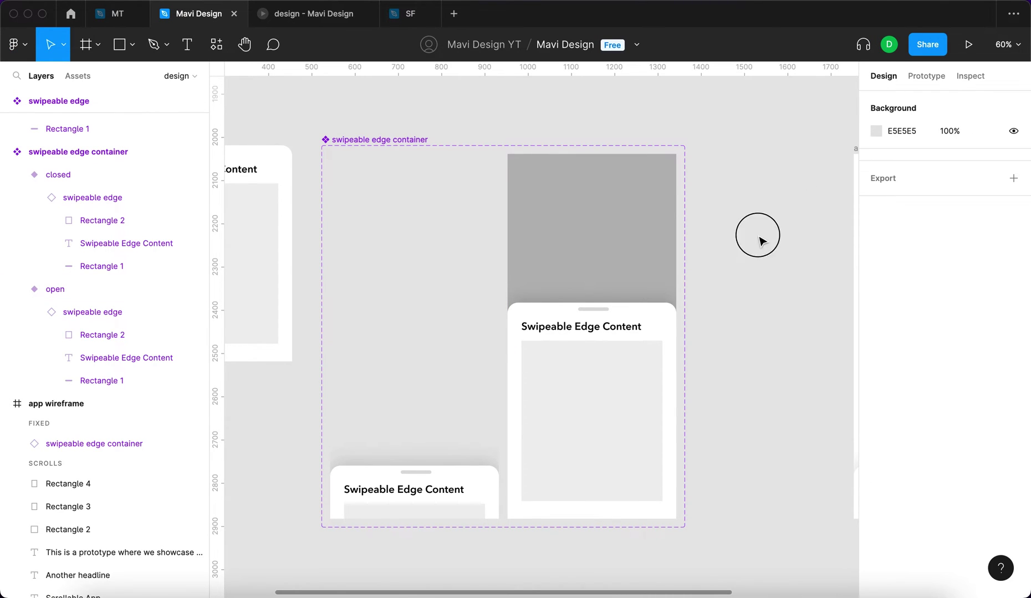
{"action": "left_click", "coordinate": [625, 241]}
{"action": "key", "text": "r"}
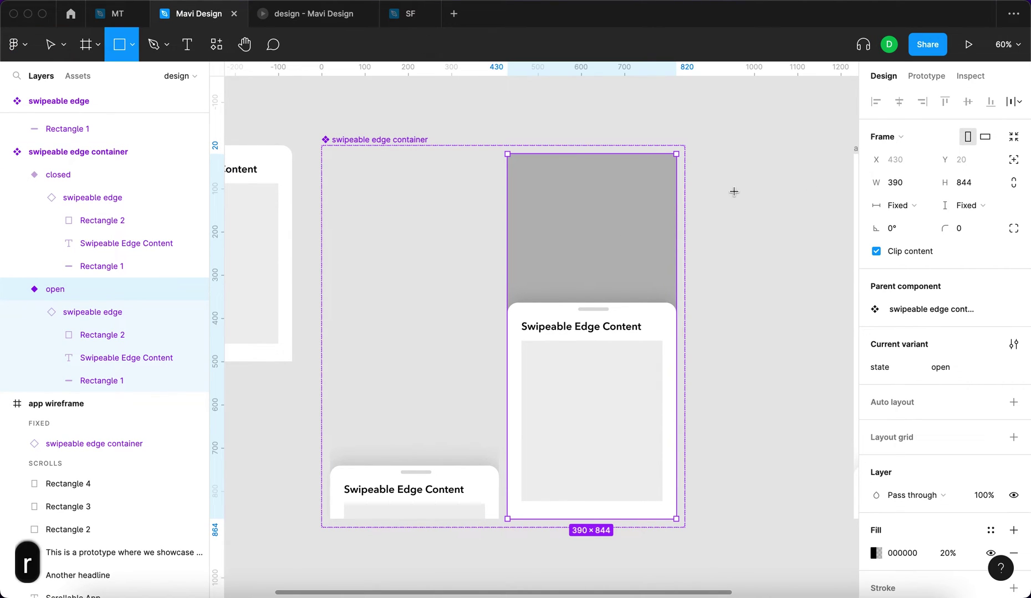
{"action": "left_click_drag", "start_coordinate": [732, 191], "coordinate": [809, 324]}
Resize the new rectangle to 390 × 844 to match the open variant.
{"action": "left_click", "coordinate": [594, 235]}
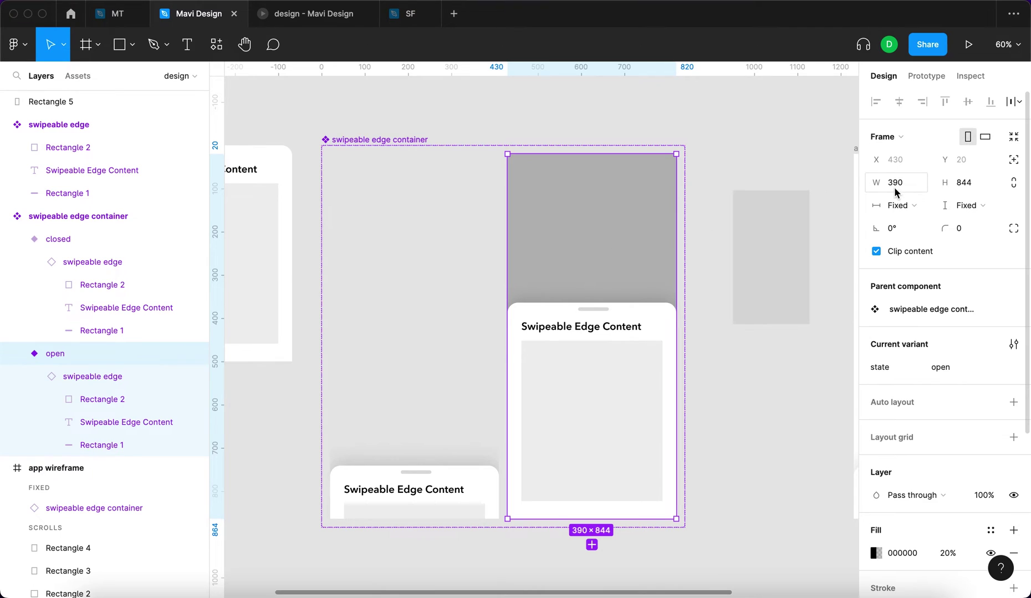
{"action": "left_click", "coordinate": [773, 259]}
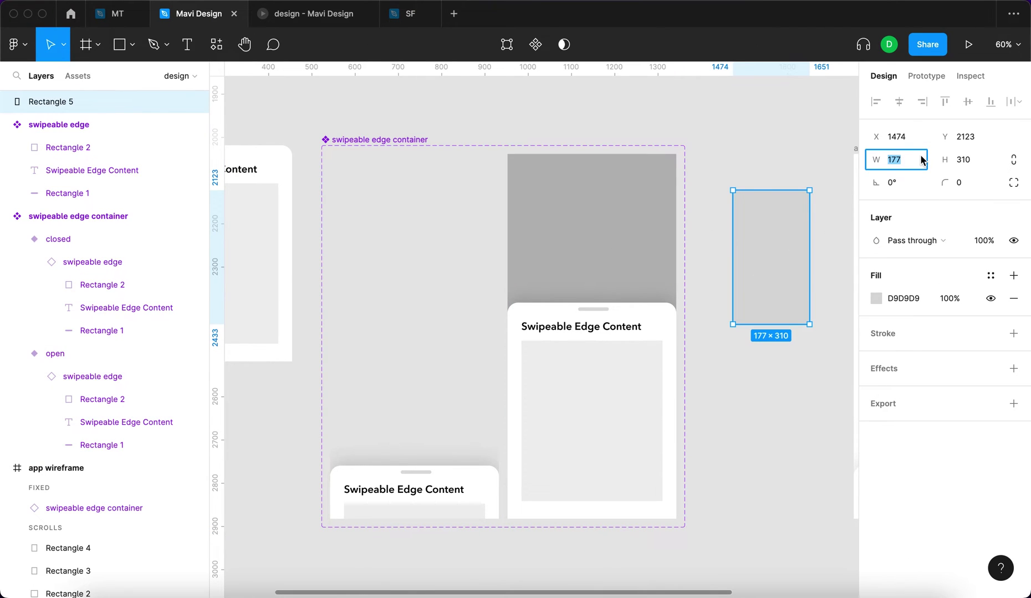
{"action": "type", "text": "390"}
{"action": "key", "text": "Tab"}
{"action": "type", "text": "844"}
{"action": "key", "text": "Return"}
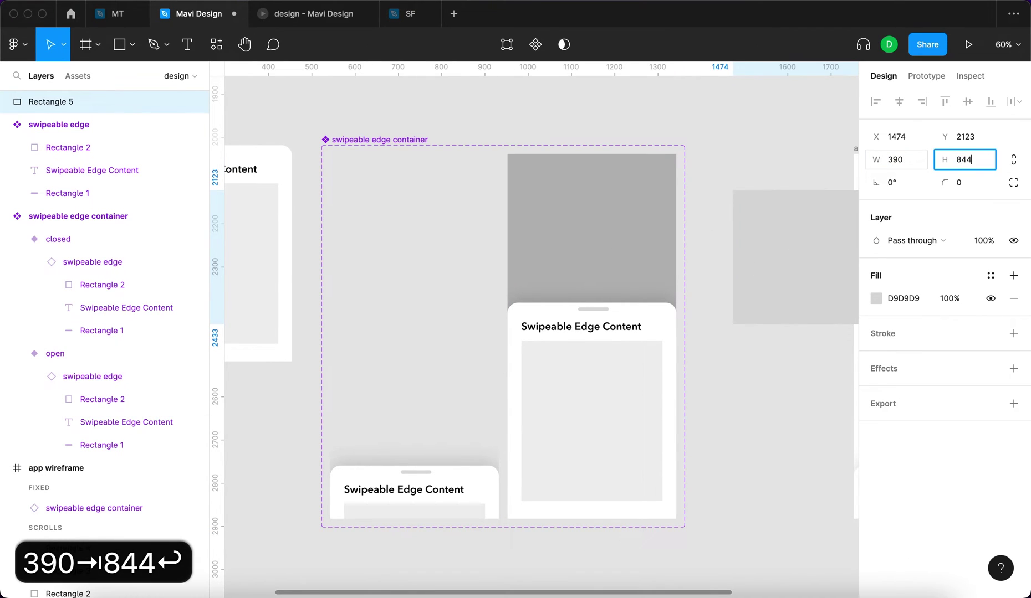
Move the rectangle between the swipeable edge container and the app wireframe and set its fill to 000000.
{"action": "scroll", "coordinate": [660, 270], "scroll_direction": "right", "scroll_amount": 5}
{"action": "left_click_drag", "start_coordinate": [660, 269], "coordinate": [639, 276]}
{"action": "left_click", "coordinate": [899, 297]}
{"action": "type", "text": "0"}
{"action": "key", "text": "Return"}
Set the rectangle's fill opacity to 20% to match the open variant's fill.
{"action": "left_click", "coordinate": [486, 229]}
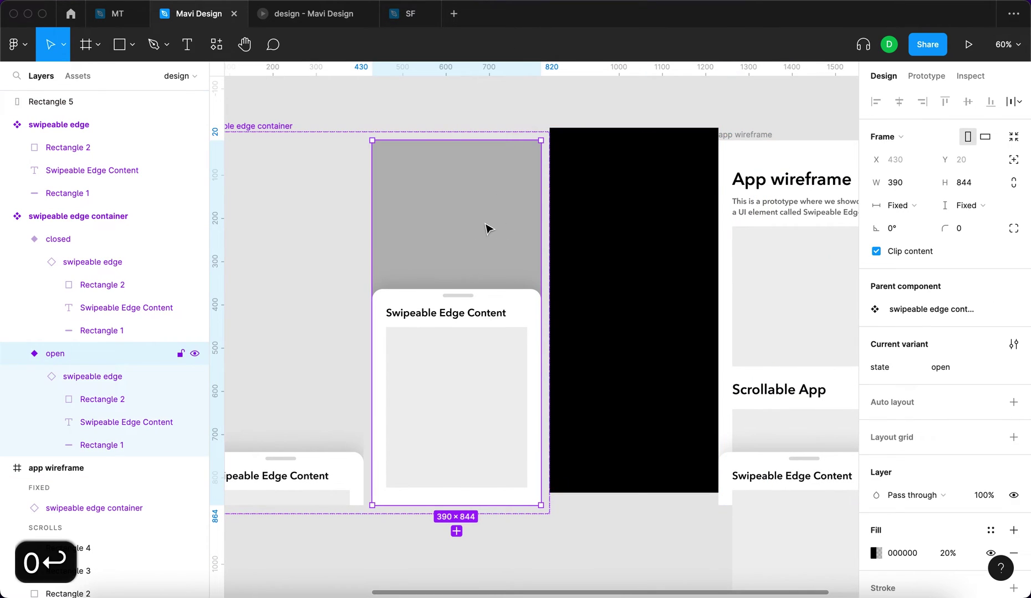
{"action": "scroll", "coordinate": [915, 460], "scroll_direction": "down", "scroll_amount": 2}
{"action": "left_click", "coordinate": [646, 274]}
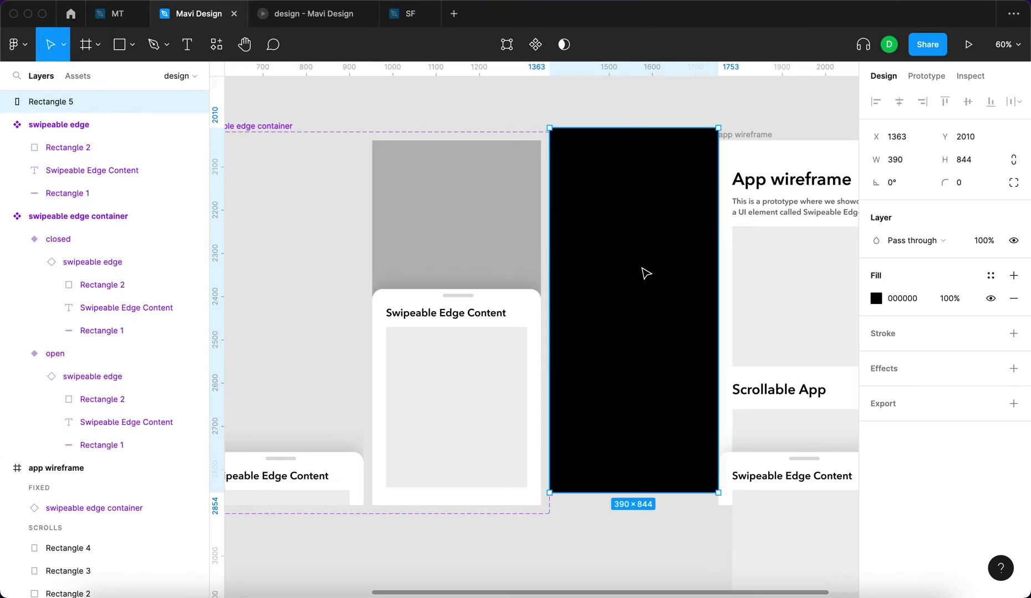
{"action": "left_click", "coordinate": [949, 298]}
{"action": "type", "text": "20"}
{"action": "key", "text": "Return"}
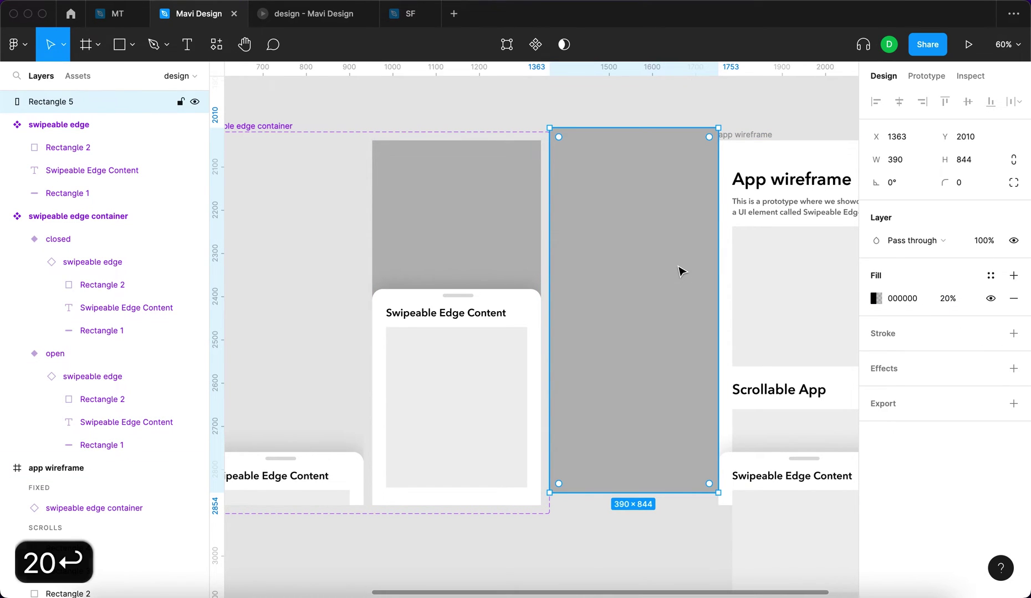
Try to cut and paste the rectangle into the open variant, and undo the attempt.
{"action": "key", "text": "super+x"}
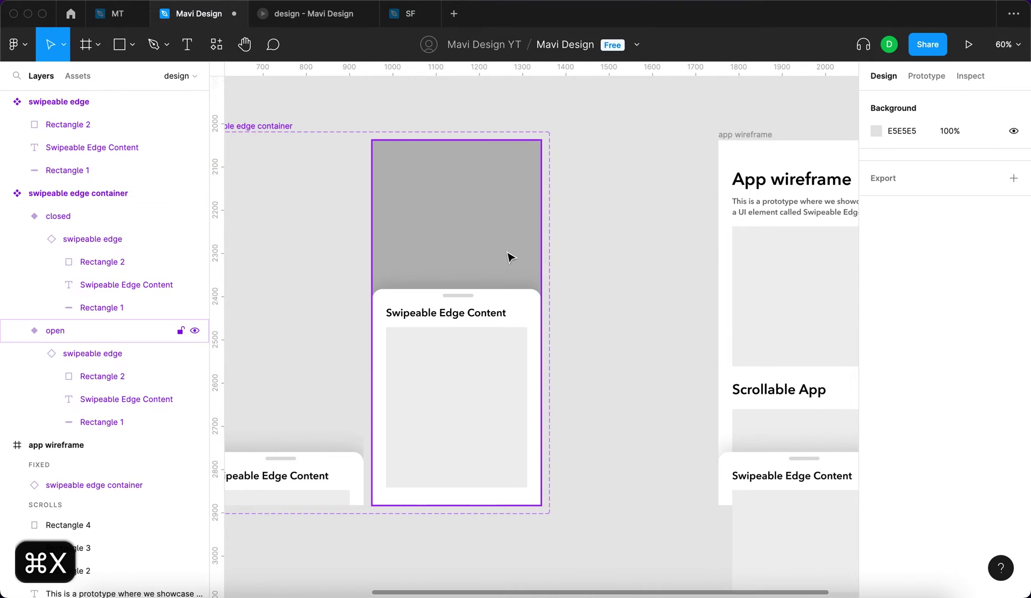
{"action": "left_click", "coordinate": [496, 252]}
{"action": "key", "text": "super+v"}
{"action": "key", "text": "super+z"}
{"action": "key", "text": "super+v"}
{"action": "left_click_drag", "start_coordinate": [118, 354], "coordinate": [85, 191]}
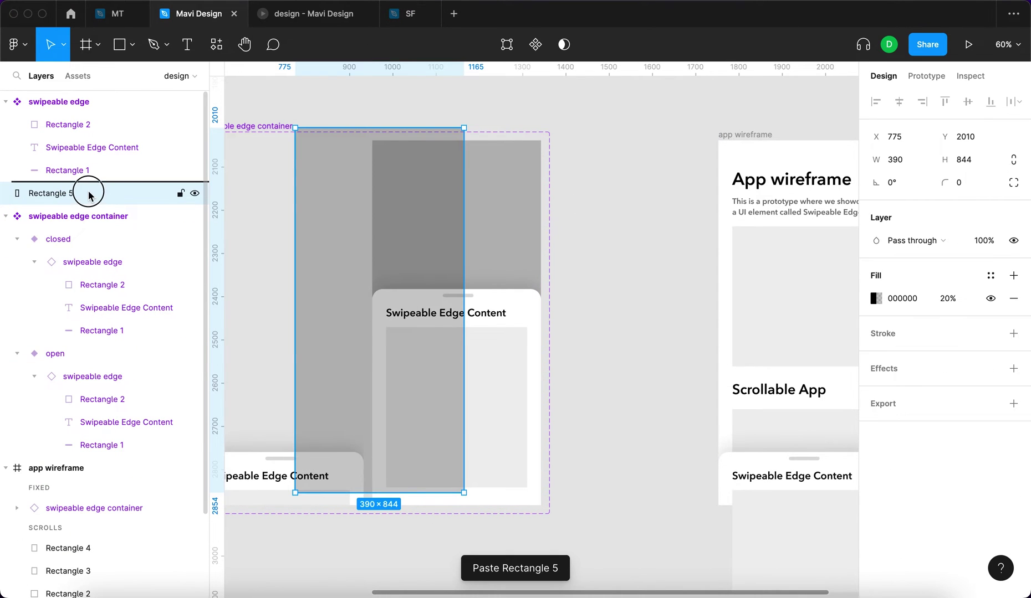
{"action": "key", "text": "super+z"}
{"action": "key", "text": "super+z"}
Place the rectangle inside the open variant at X 0, Y 0 and move it behind the swipeable edge.
{"action": "left_click_drag", "start_coordinate": [566, 254], "coordinate": [428, 288]}
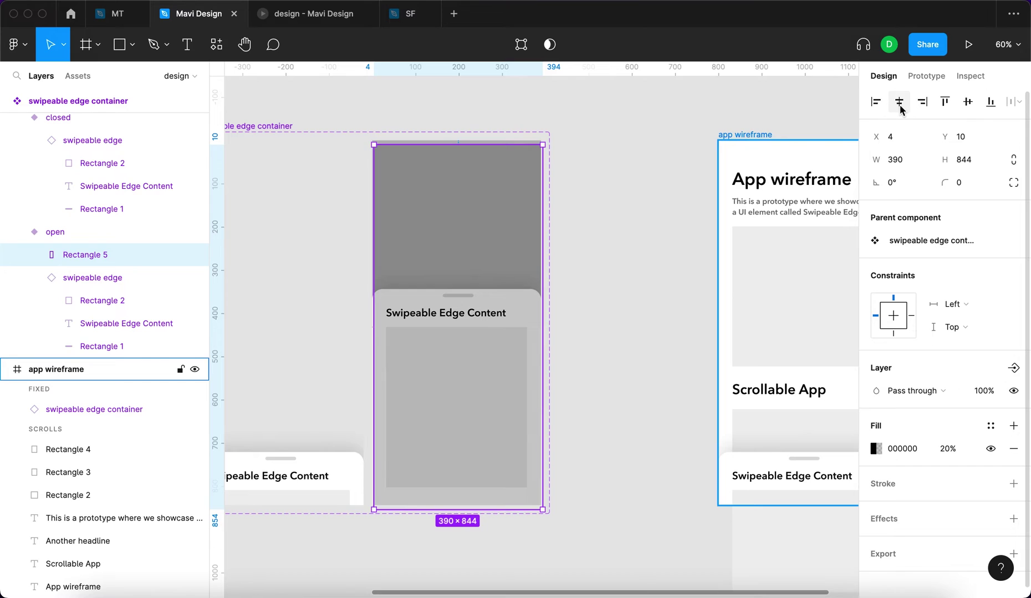
{"action": "left_click", "coordinate": [945, 102]}
{"action": "key", "text": "alt+a"}
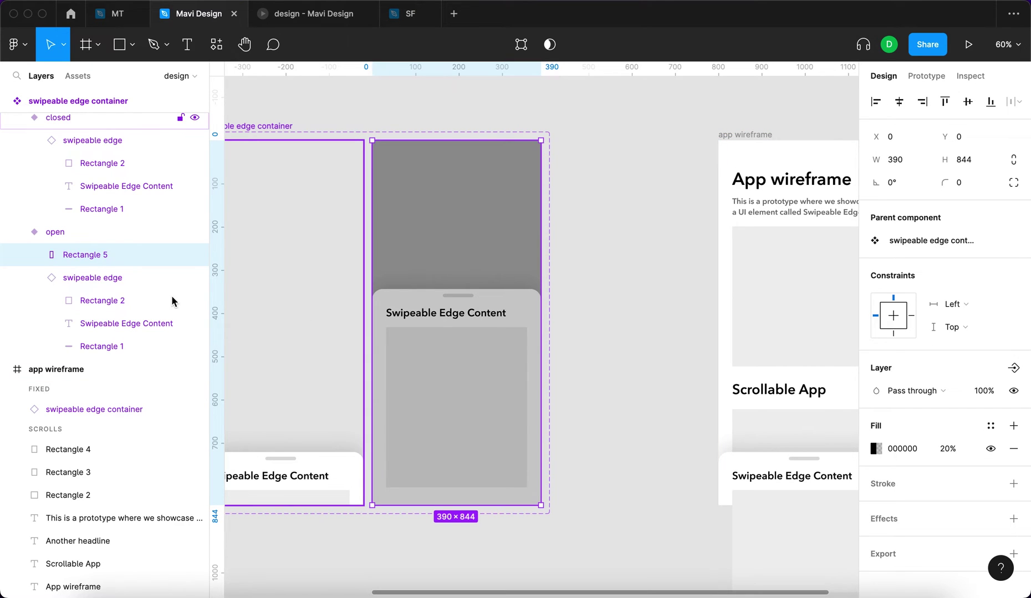
{"action": "key", "text": "super+bracketleft"}
{"action": "left_click", "coordinate": [70, 261]}
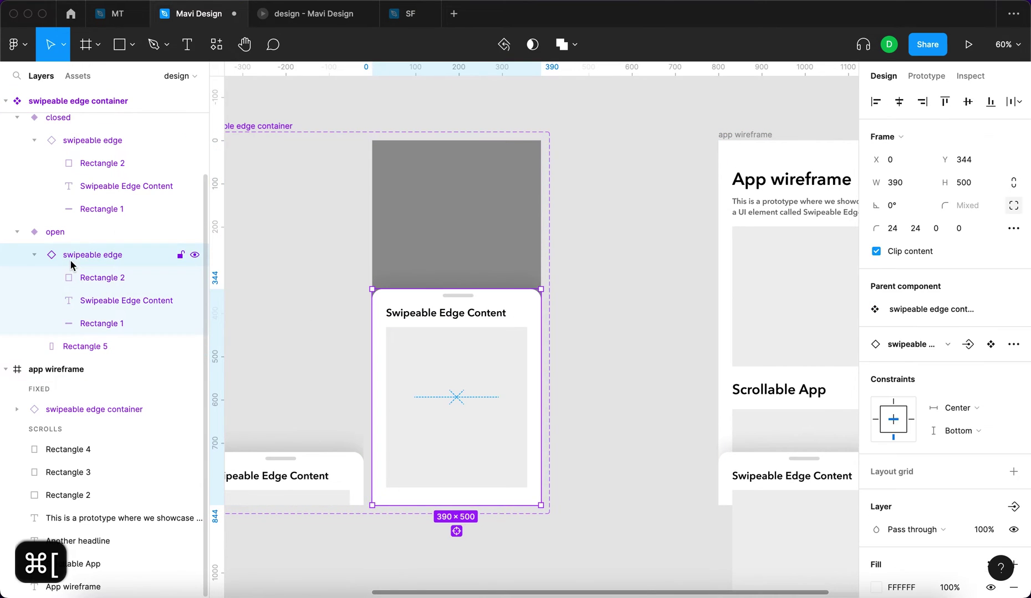
Remove the open variant's own 20% black fill so only Rectangle 5 provides the overlay.
{"action": "left_click", "coordinate": [68, 233]}
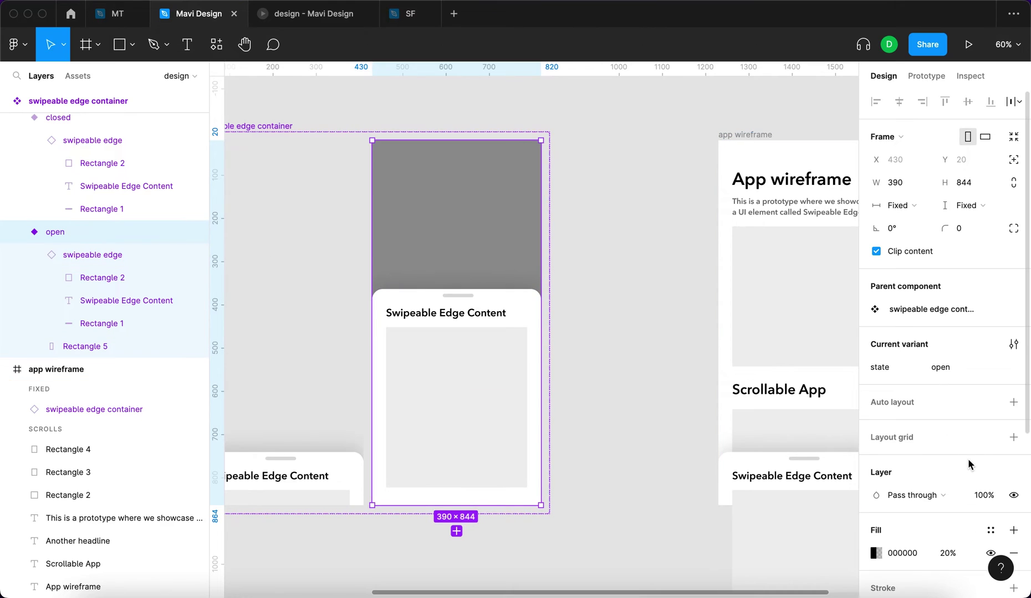
{"action": "scroll", "coordinate": [968, 458], "scroll_direction": "down", "scroll_amount": 3}
{"action": "left_click", "coordinate": [1014, 486]}
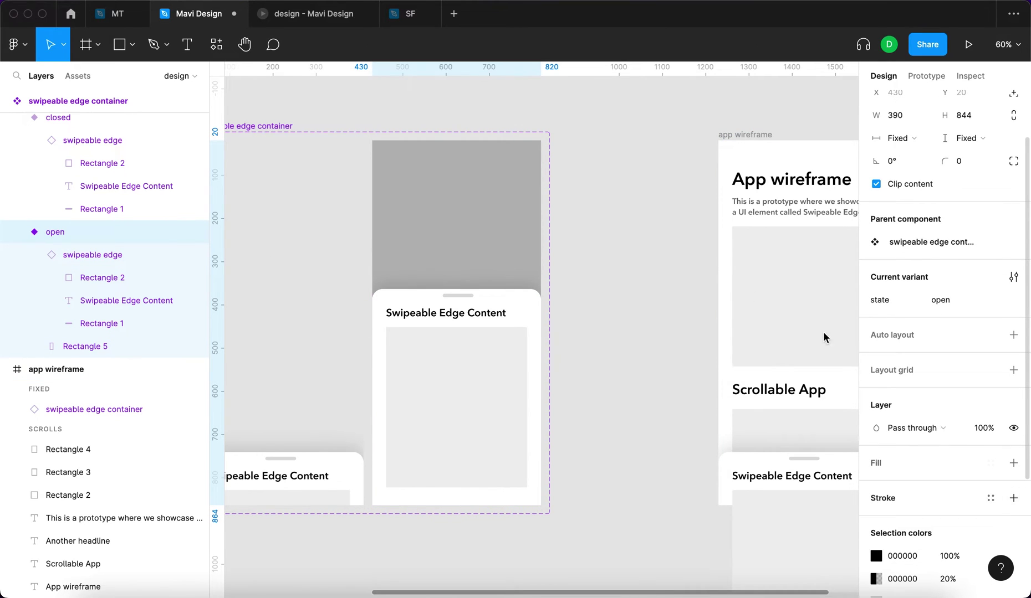
{"action": "left_click", "coordinate": [635, 246]}
{"action": "left_click", "coordinate": [497, 202]}
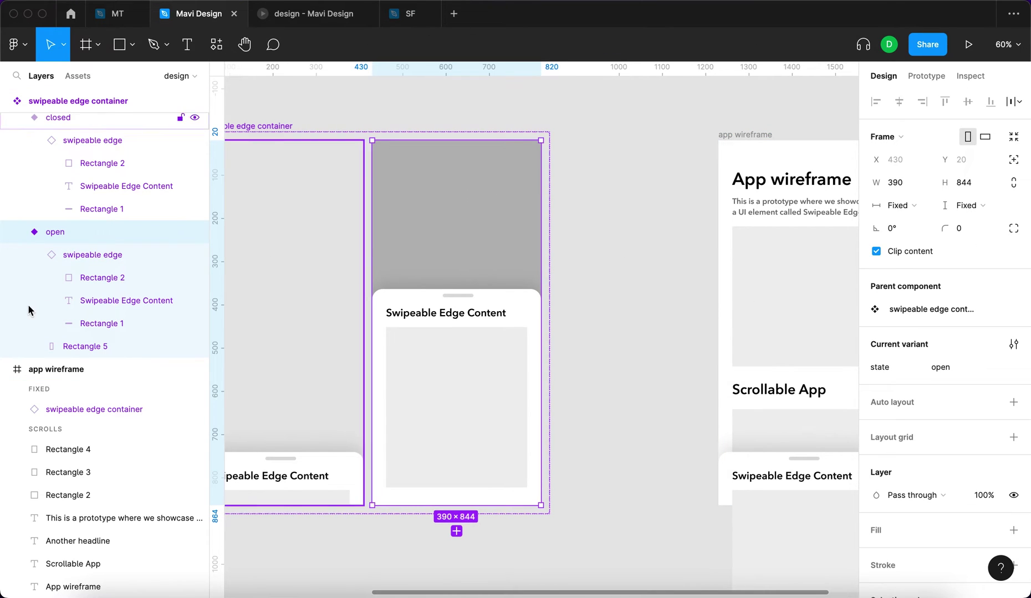
Rename the overlay rectangle in the open variant as bg.
{"action": "left_click", "coordinate": [85, 347]}
{"action": "key", "text": "super+r"}
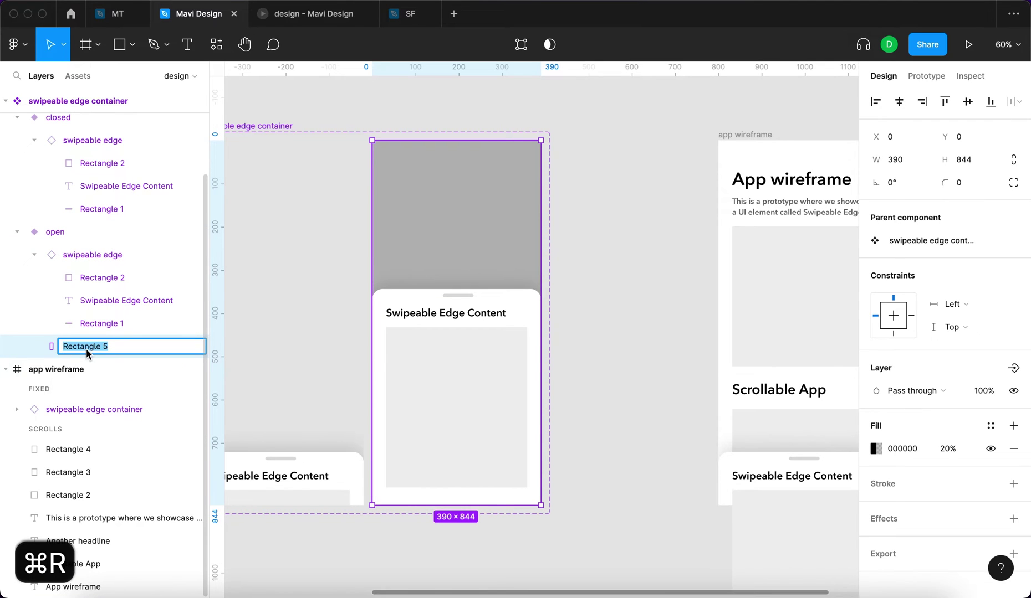
{"action": "type", "text": "bg"}
{"action": "key", "text": "Return"}
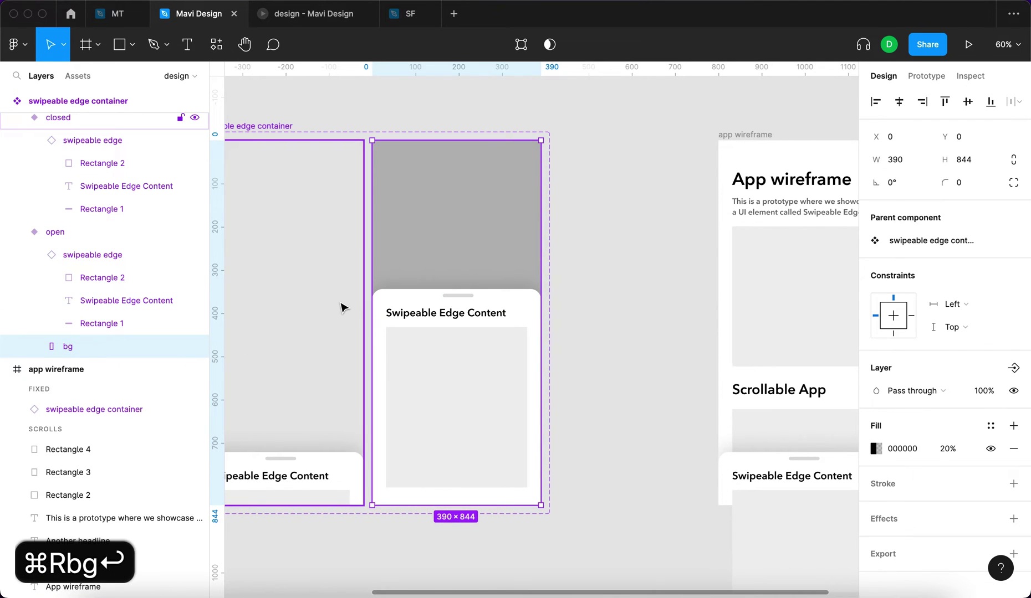
{"action": "scroll", "coordinate": [415, 299], "scroll_direction": "left", "scroll_amount": 5}
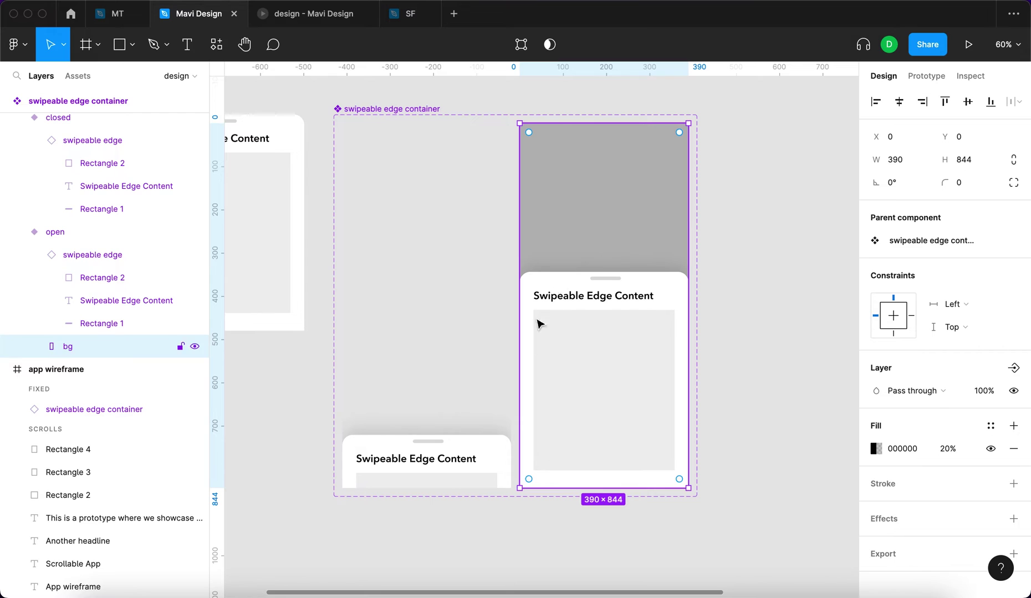
Add an on-tap interaction to the open variant's bg that changes to closed with Smart animate, Ease out, 300ms.
{"action": "left_click", "coordinate": [929, 76]}
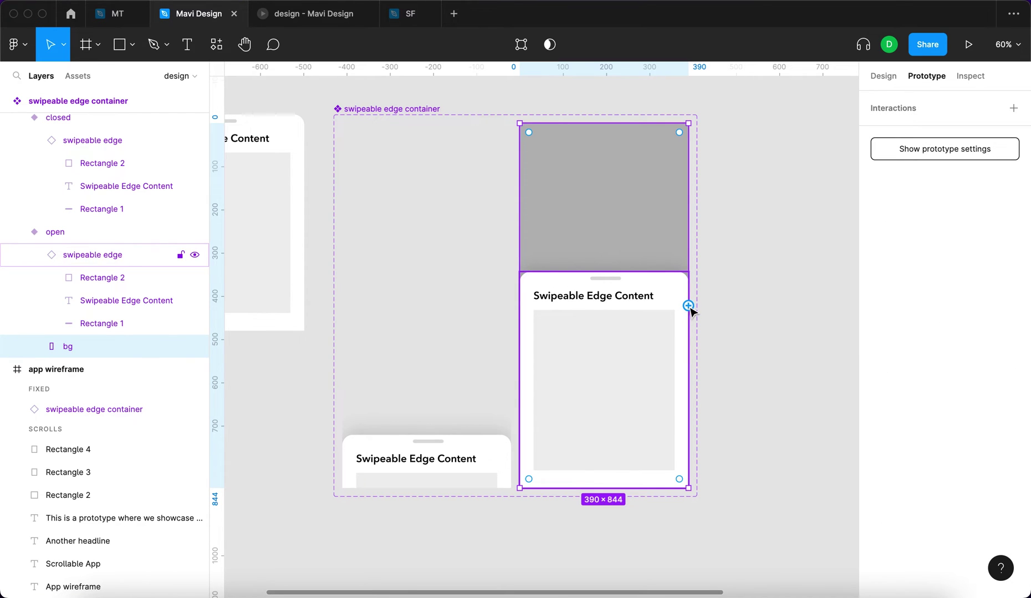
{"action": "left_click_drag", "start_coordinate": [689, 306], "coordinate": [438, 271]}
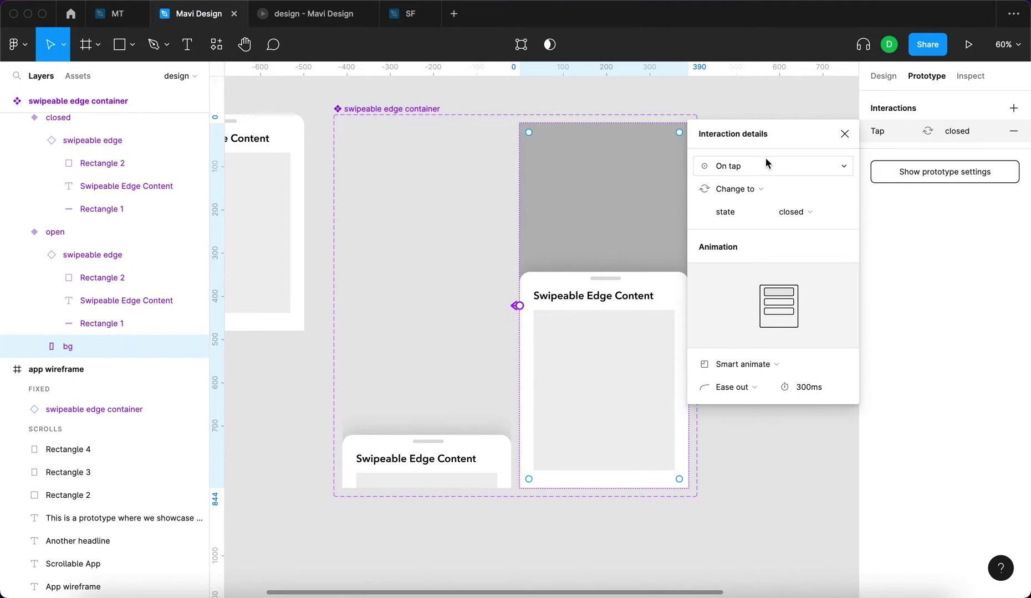
{"action": "left_click", "coordinate": [844, 134]}
Remove the open variant's own tap interaction so only its bg layer triggers closing, and check bg's interaction.
{"action": "left_click", "coordinate": [593, 211]}
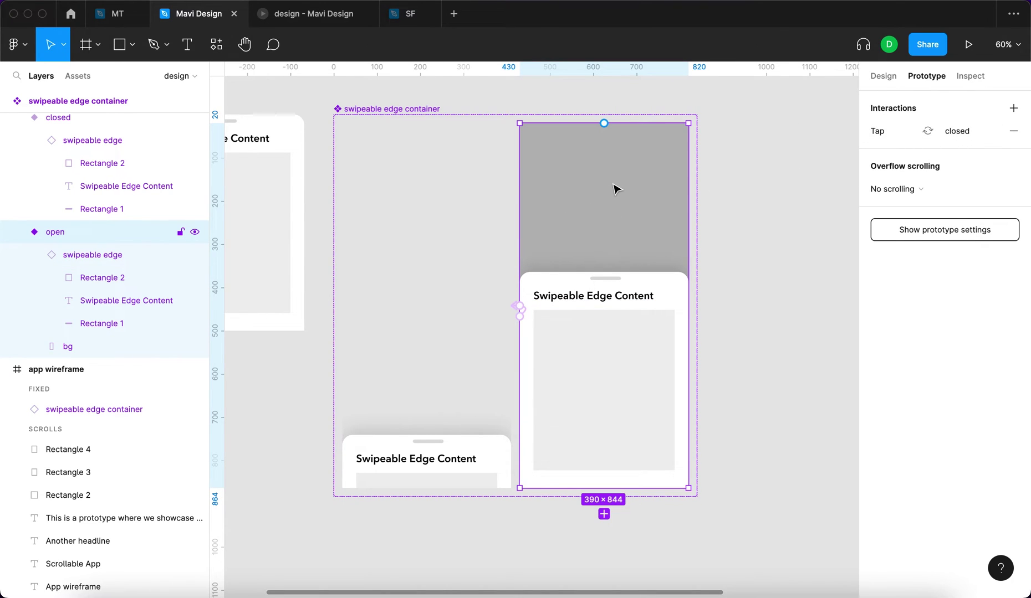
{"action": "left_click", "coordinate": [1013, 132]}
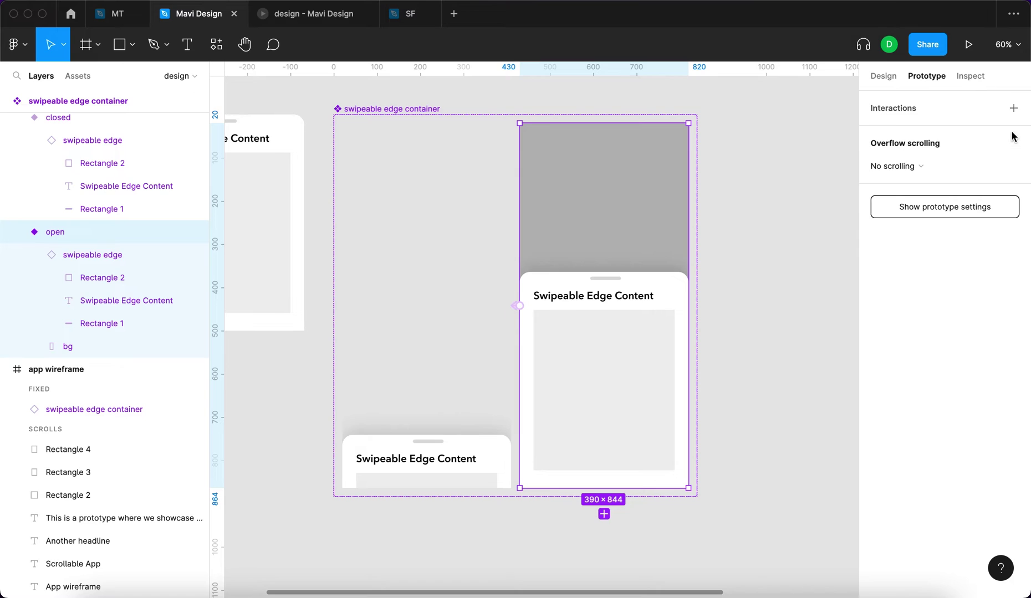
{"action": "left_click", "coordinate": [105, 346]}
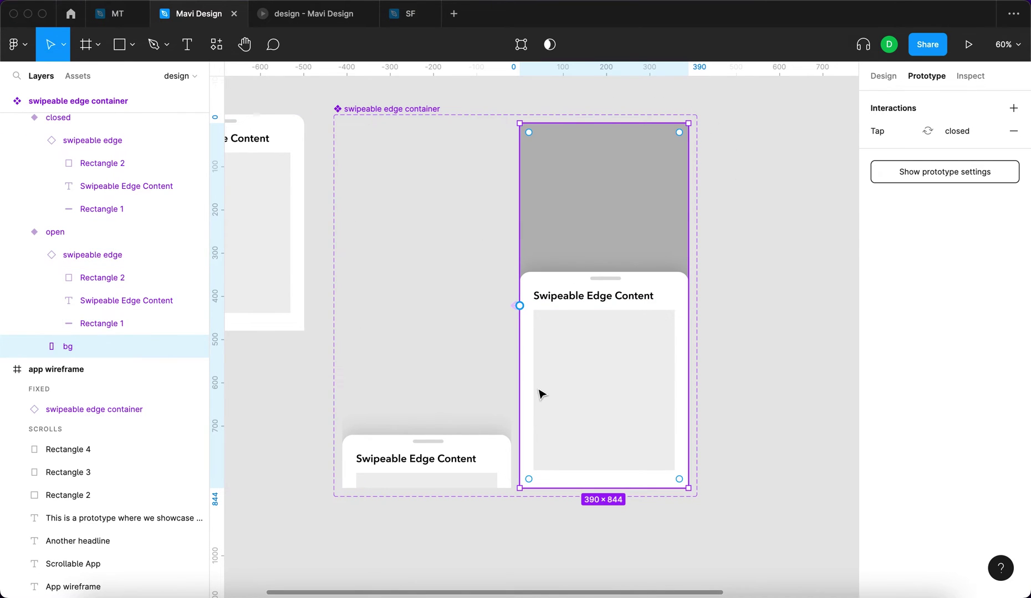
{"action": "left_click", "coordinate": [789, 297]}
In the prototype preview, scroll the app behind the open swipeable edge and test closing it with a tap on the dark overlay.
{"action": "left_click", "coordinate": [286, 15]}
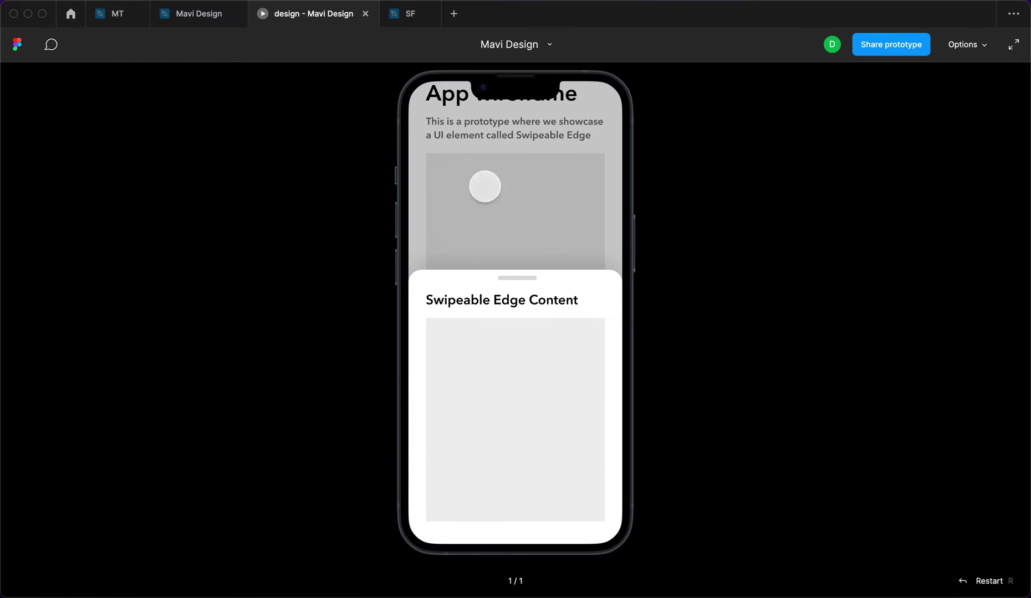
{"action": "scroll", "coordinate": [536, 213], "scroll_direction": "down", "scroll_amount": 2}
{"action": "scroll", "coordinate": [536, 213], "scroll_direction": "up", "scroll_amount": 2}
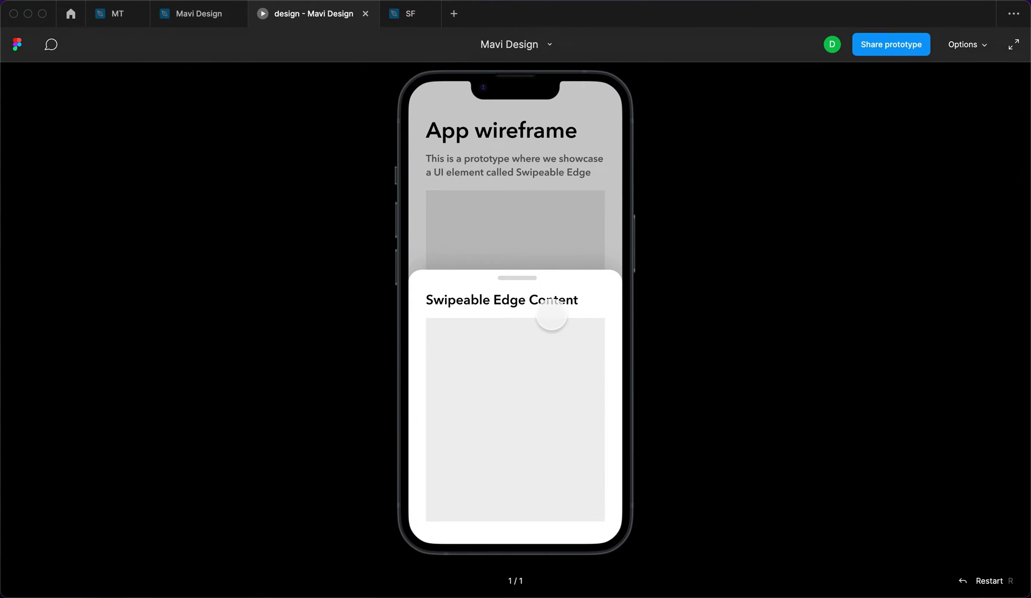
{"action": "left_click", "coordinate": [576, 185]}
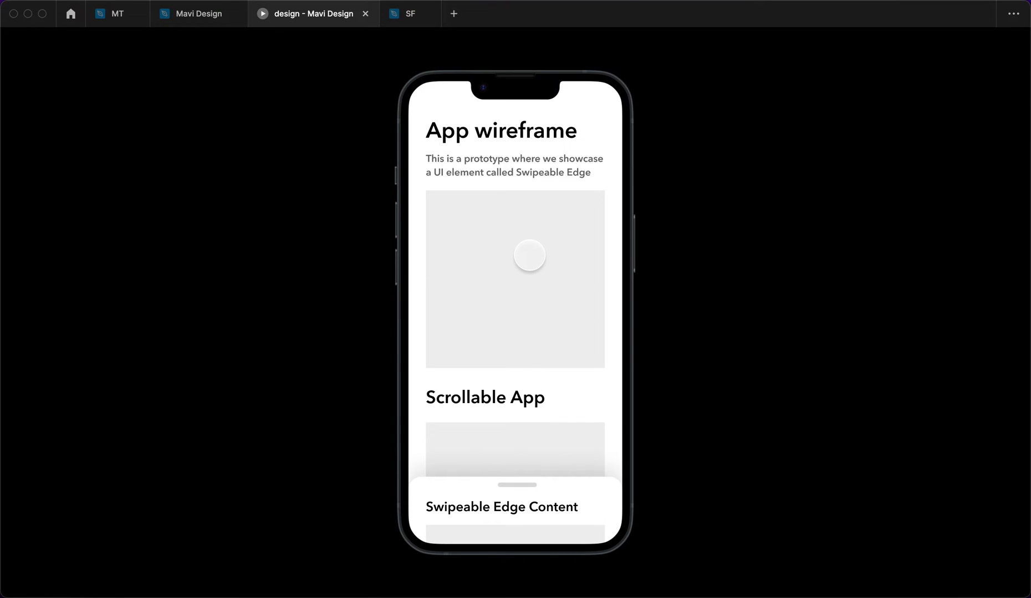
Test opening the swipeable edge by swipe and tap, and closing it from the sheet and from the dark overlay.
{"action": "left_click_drag", "start_coordinate": [561, 505], "coordinate": [573, 277]}
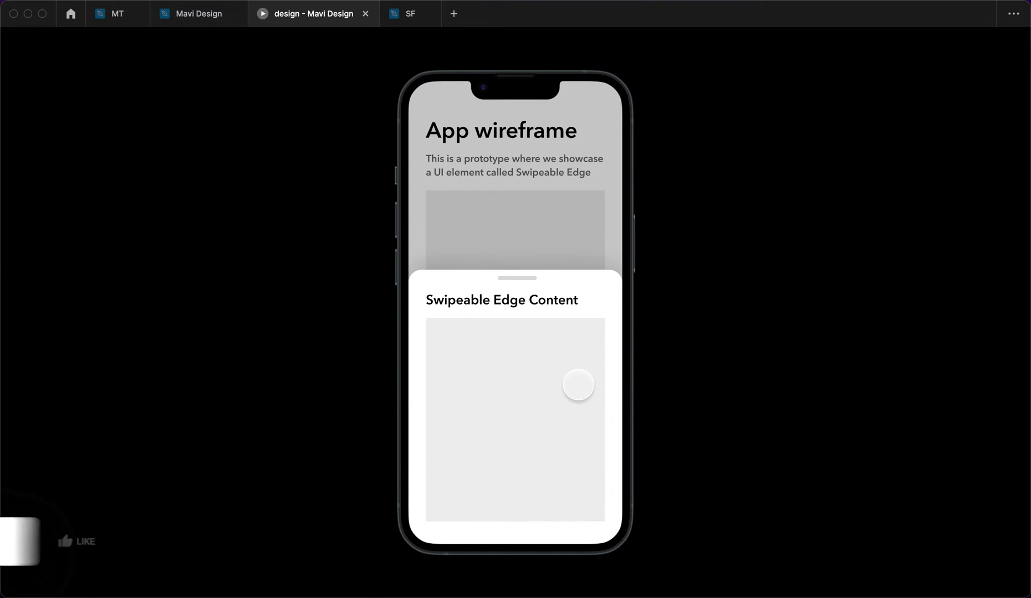
{"action": "left_click_drag", "start_coordinate": [578, 384], "coordinate": [559, 417]}
{"action": "left_click", "coordinate": [559, 513]}
{"action": "left_click_drag", "start_coordinate": [559, 514], "coordinate": [534, 232]}
{"action": "left_click", "coordinate": [534, 231]}
{"action": "left_click", "coordinate": [536, 202]}
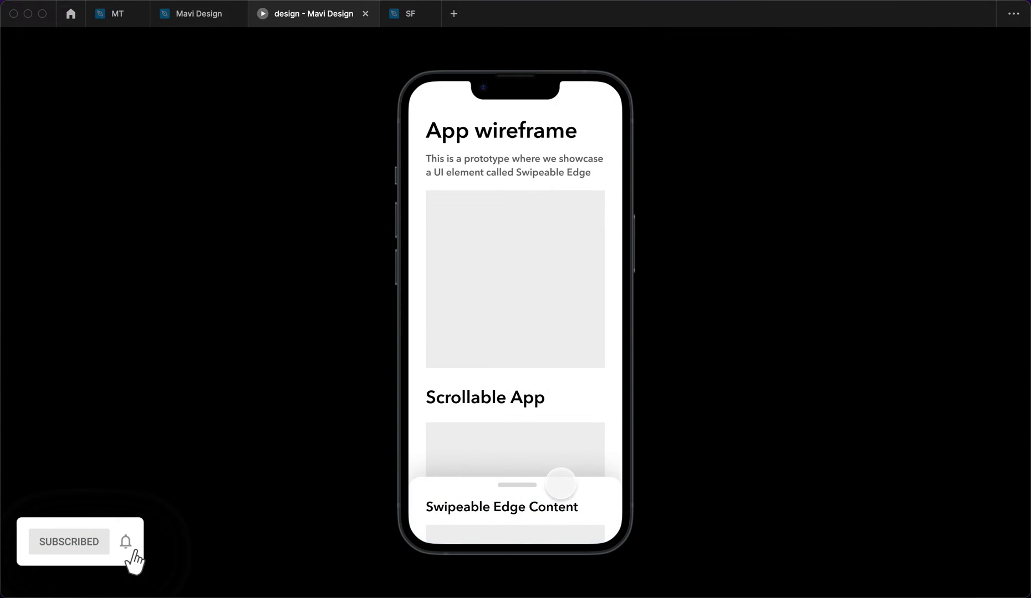
{"action": "left_click", "coordinate": [560, 491]}
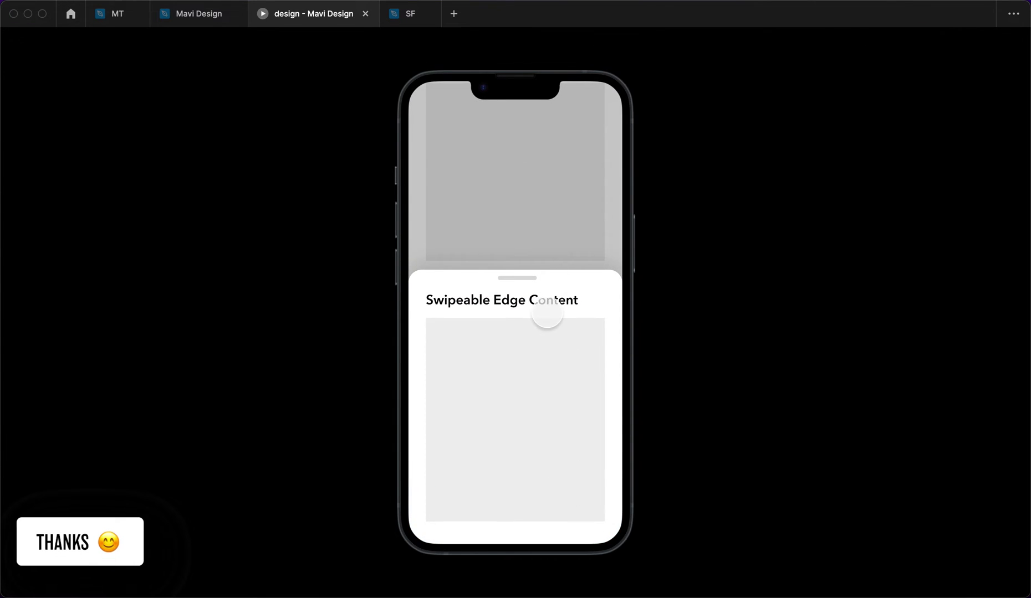
Shorten the open variant's bg rectangle to a height of 383 so it ends just below the swipeable edge's top.
{"action": "left_click", "coordinate": [198, 15]}
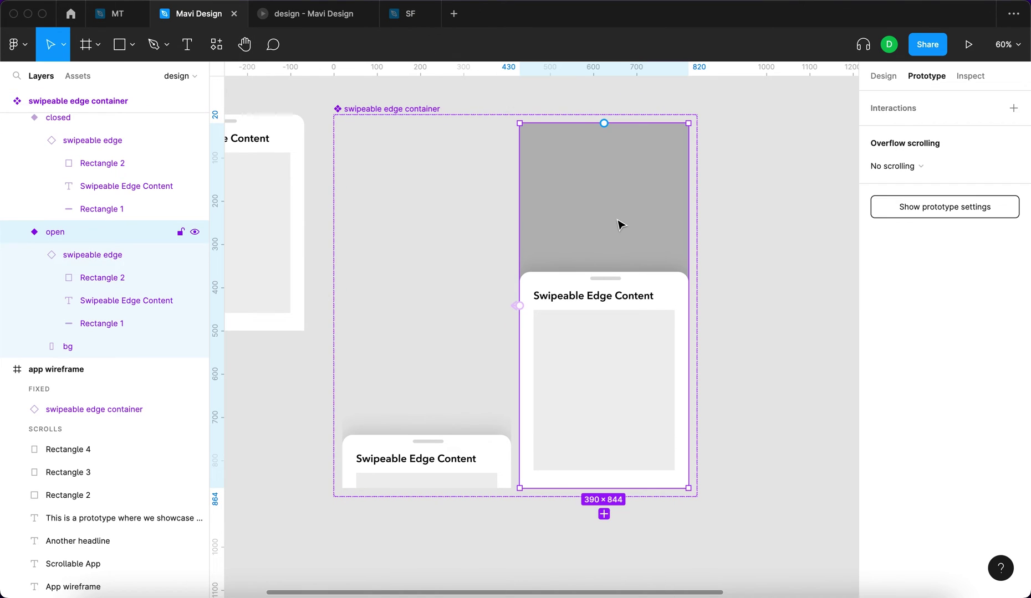
{"action": "left_click", "coordinate": [620, 224]}
{"action": "left_click", "coordinate": [883, 76]}
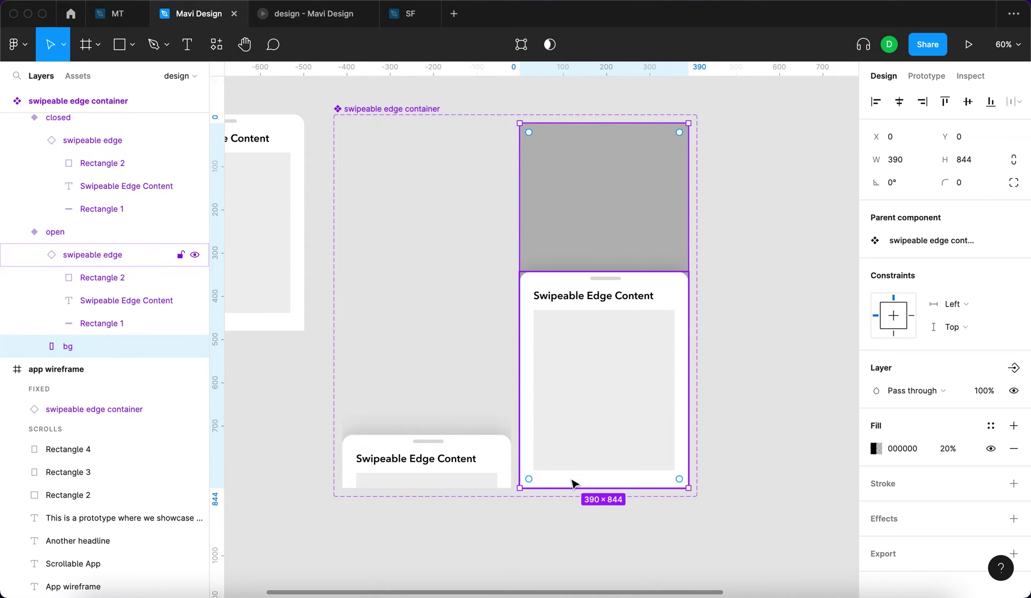
{"action": "left_click_drag", "start_coordinate": [604, 487], "coordinate": [610, 294]}
{"action": "scroll", "coordinate": [634, 292], "scroll_direction": "up", "scroll_amount": 5}
{"action": "key", "text": "Escape"}
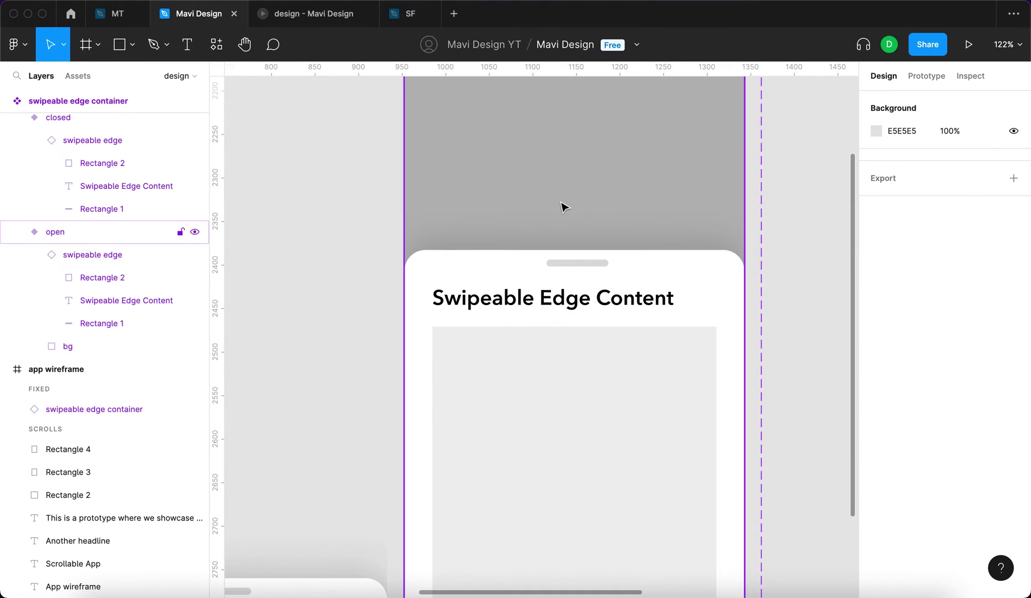
Check in the prototype preview which areas of the open swipeable edge are interactive and whether tapping the overlay closes it.
{"action": "left_click", "coordinate": [306, 21]}
{"action": "left_click", "coordinate": [538, 446]}
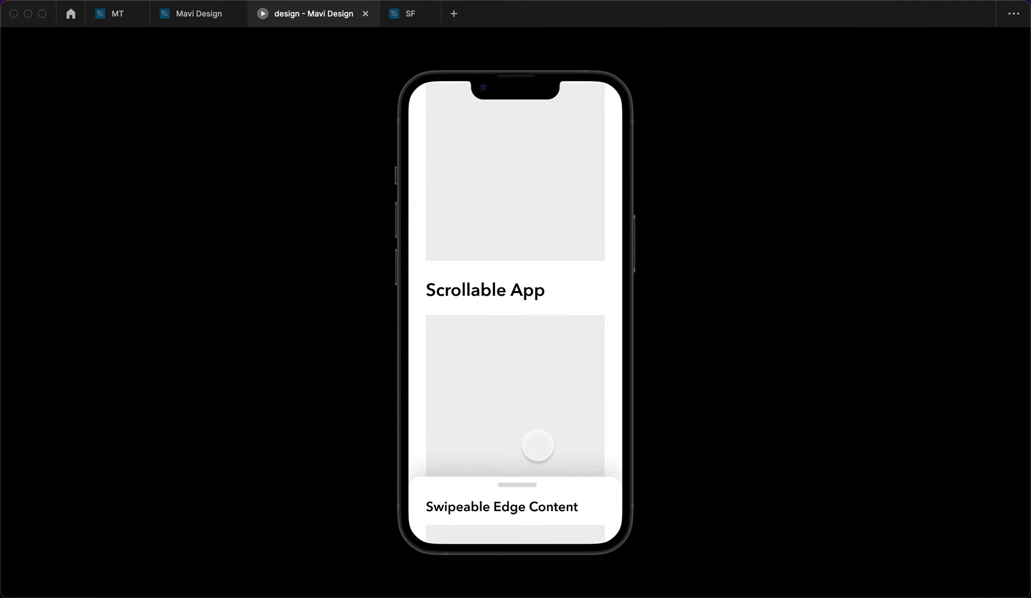
{"action": "left_click", "coordinate": [559, 458]}
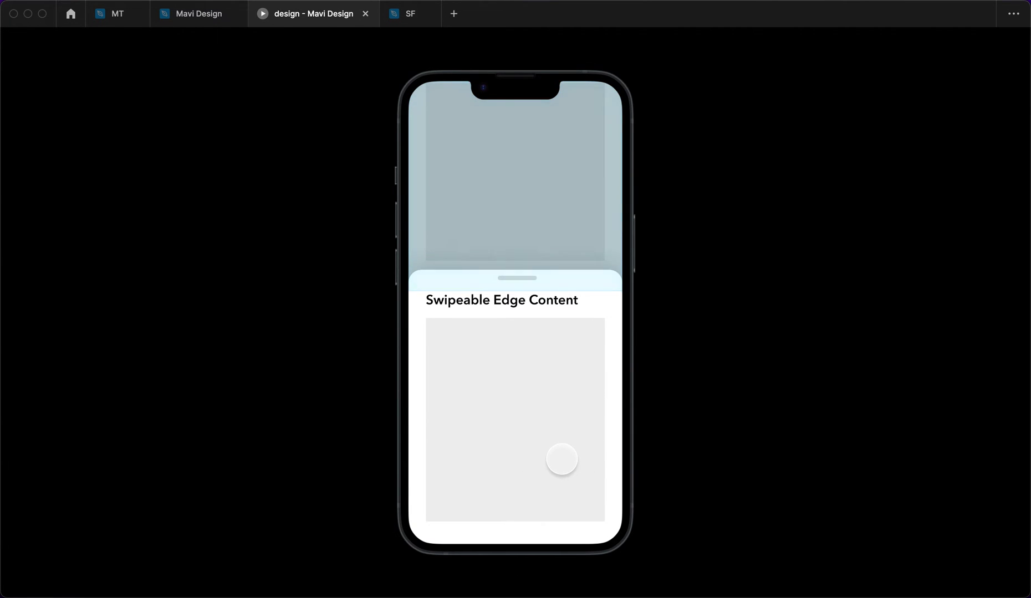
{"action": "left_click", "coordinate": [510, 395]}
{"action": "left_click", "coordinate": [603, 407]}
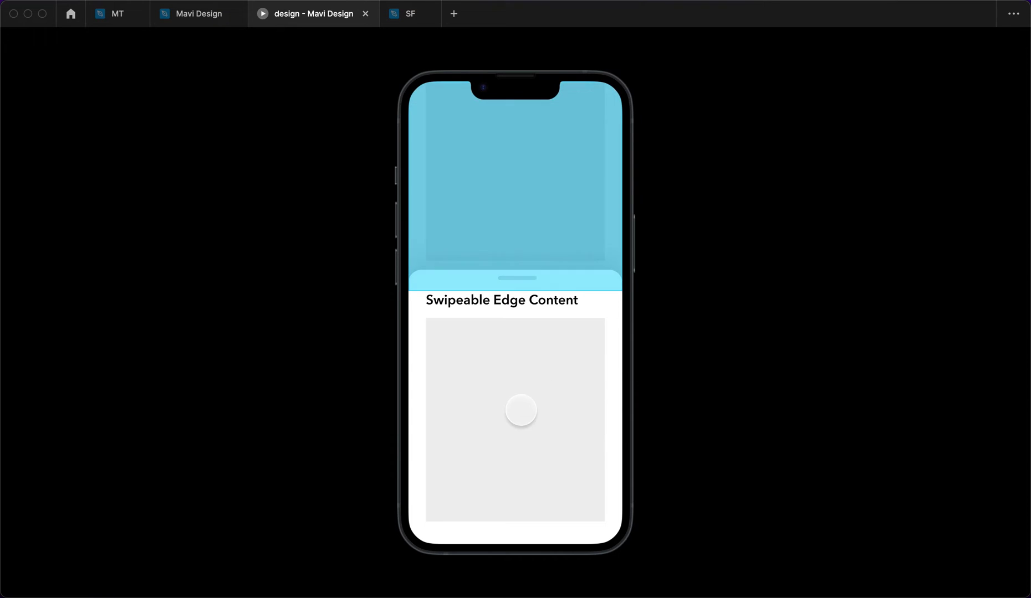
{"action": "left_click", "coordinate": [472, 405]}
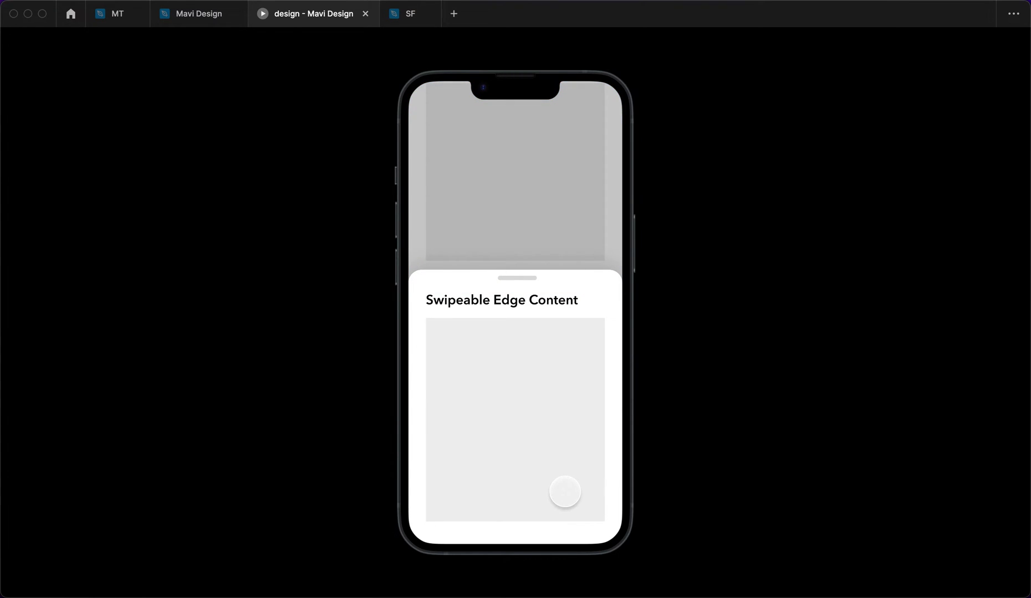
{"action": "left_click", "coordinate": [522, 202]}
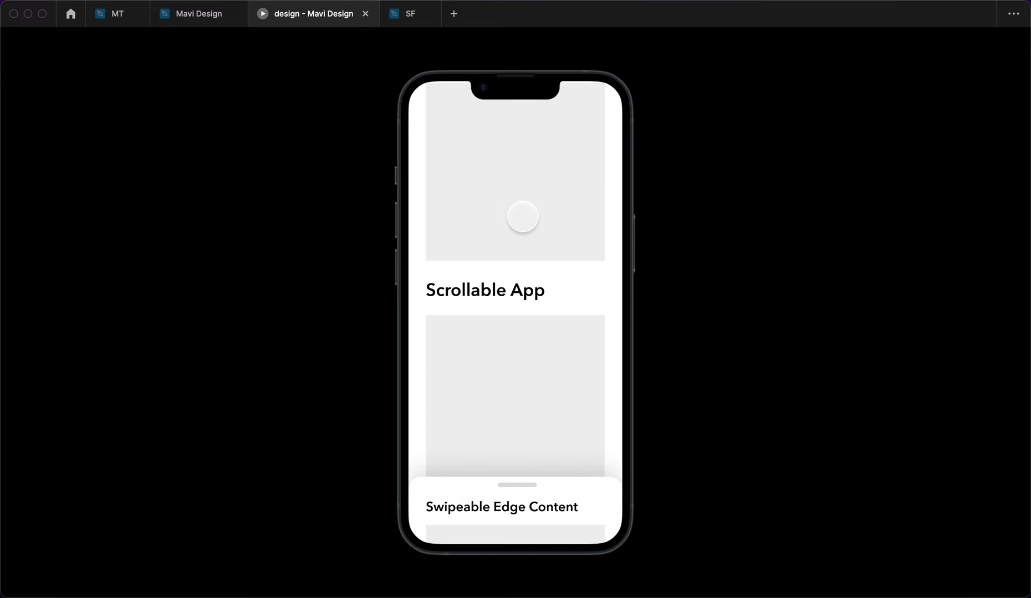
{"action": "left_click_drag", "start_coordinate": [595, 513], "coordinate": [568, 484]}
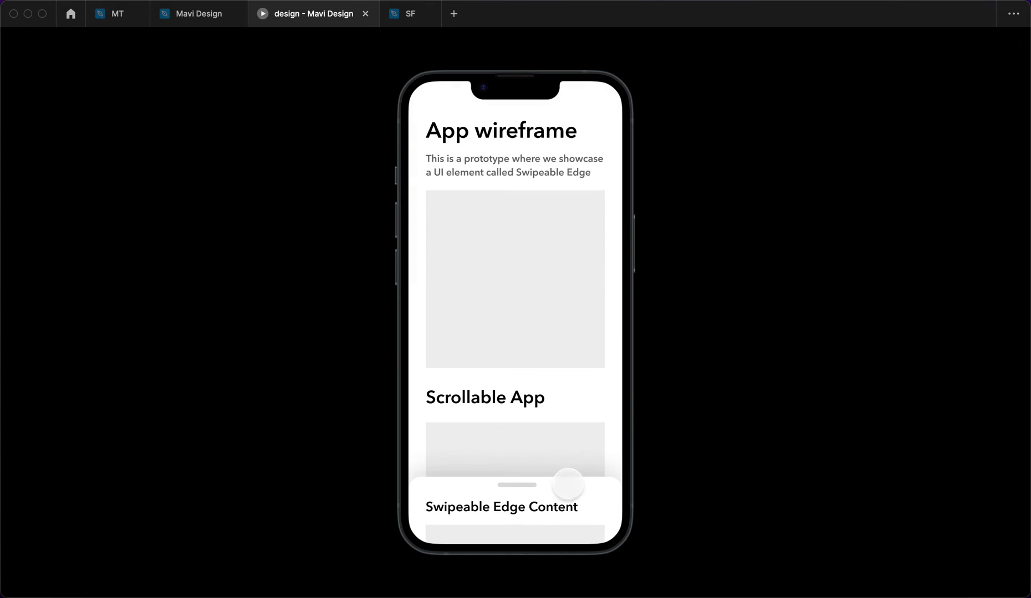
Copy the open variant's bg rectangle and paste it into the closed variant.
{"action": "left_click", "coordinate": [212, 22]}
{"action": "left_click", "coordinate": [173, 346]}
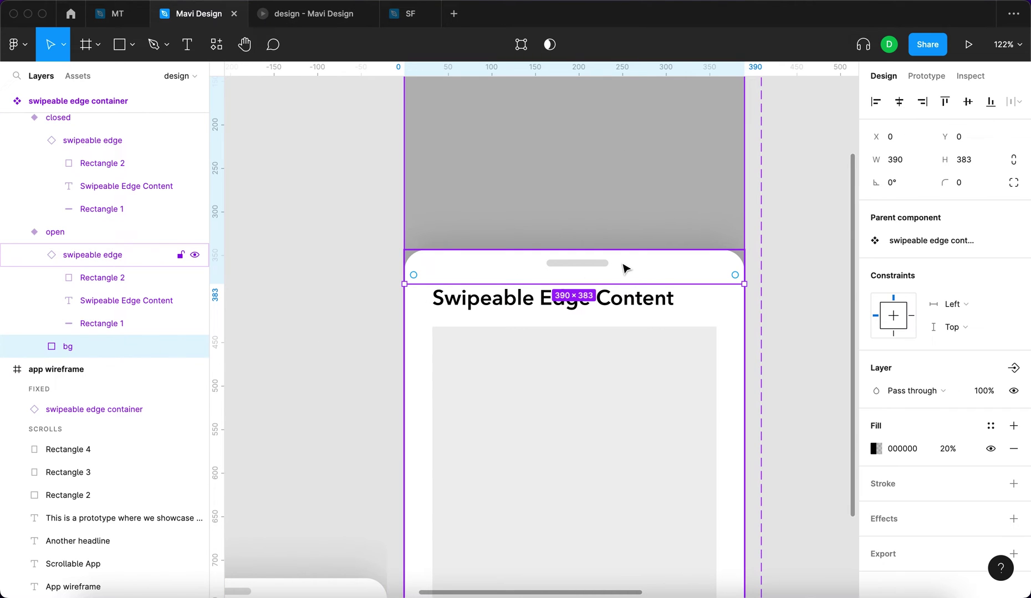
{"action": "scroll", "coordinate": [618, 267], "scroll_direction": "down", "scroll_amount": 5}
{"action": "key", "text": "super+c"}
{"action": "key", "text": "super+c"}
{"action": "key", "text": "super+c"}
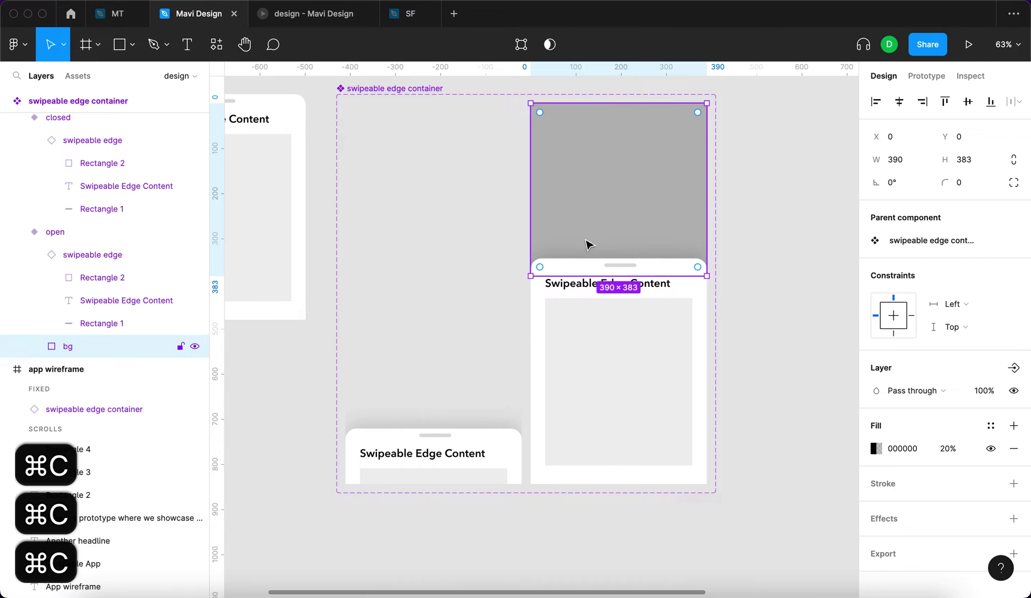
{"action": "left_click", "coordinate": [467, 251]}
{"action": "key", "text": "super+v"}
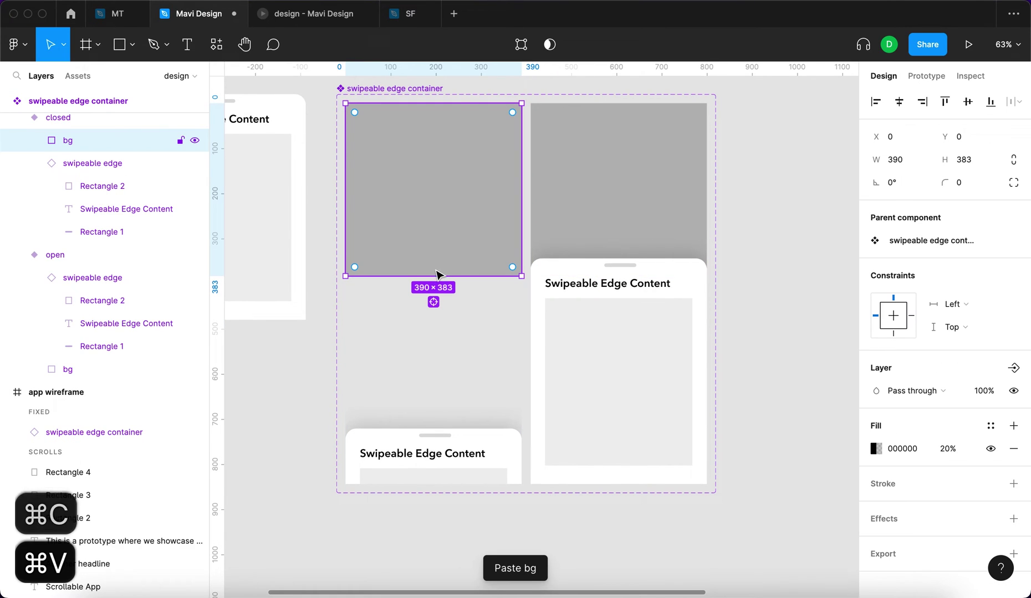
Stretch the closed variant's bg to a height of 844 and send it behind the swipeable edge.
{"action": "left_click", "coordinate": [439, 291]}
{"action": "left_click_drag", "start_coordinate": [439, 291], "coordinate": [449, 486]}
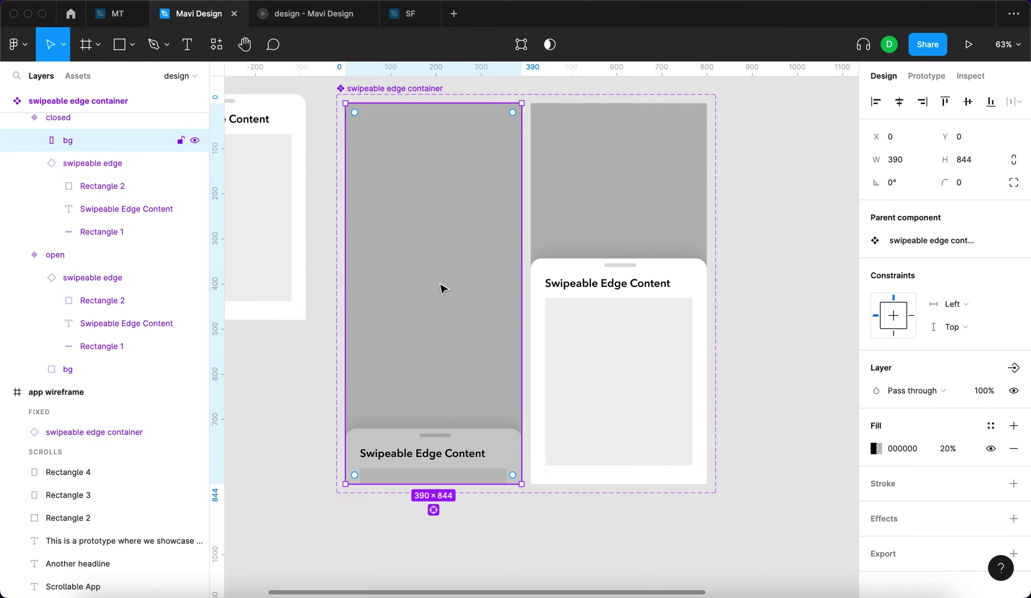
{"action": "key", "text": "alt+super+bracketleft"}
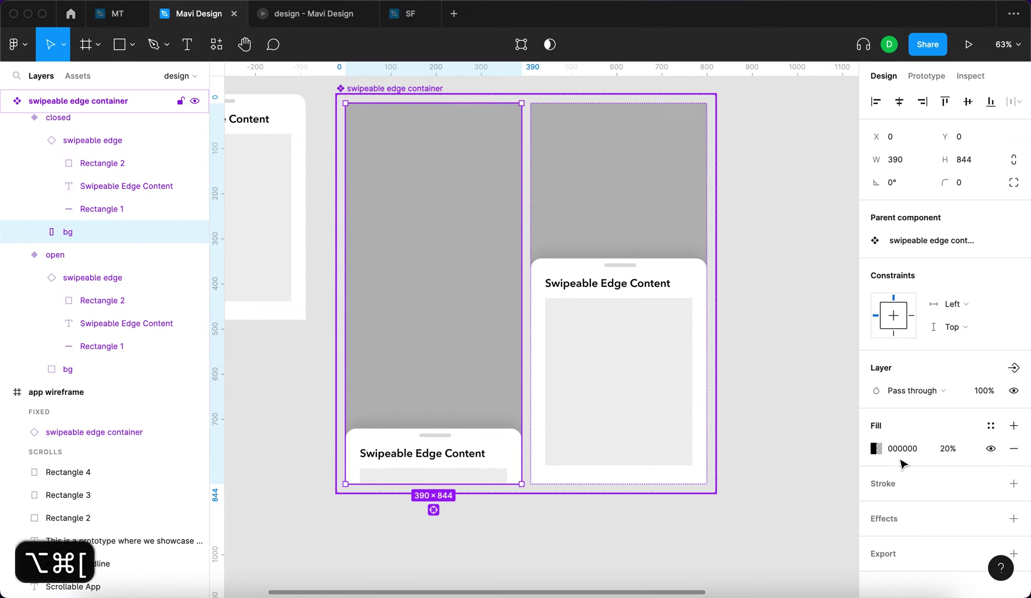
Set the closed bg's fill opacity to 0% and remove its tap interaction.
{"action": "left_click", "coordinate": [953, 452]}
{"action": "type", "text": "0"}
{"action": "key", "text": "Return"}
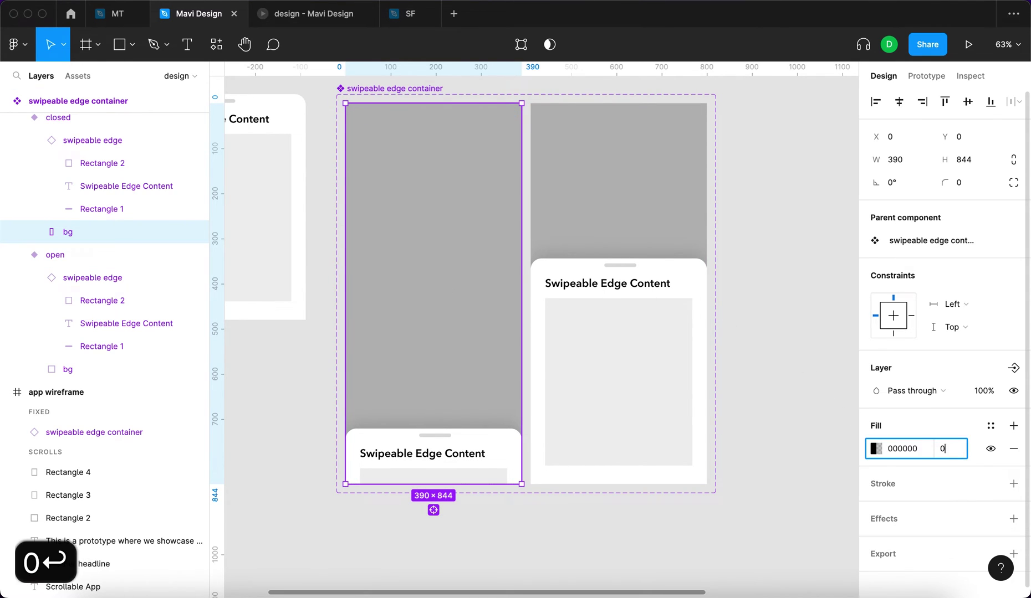
{"action": "left_click", "coordinate": [926, 77]}
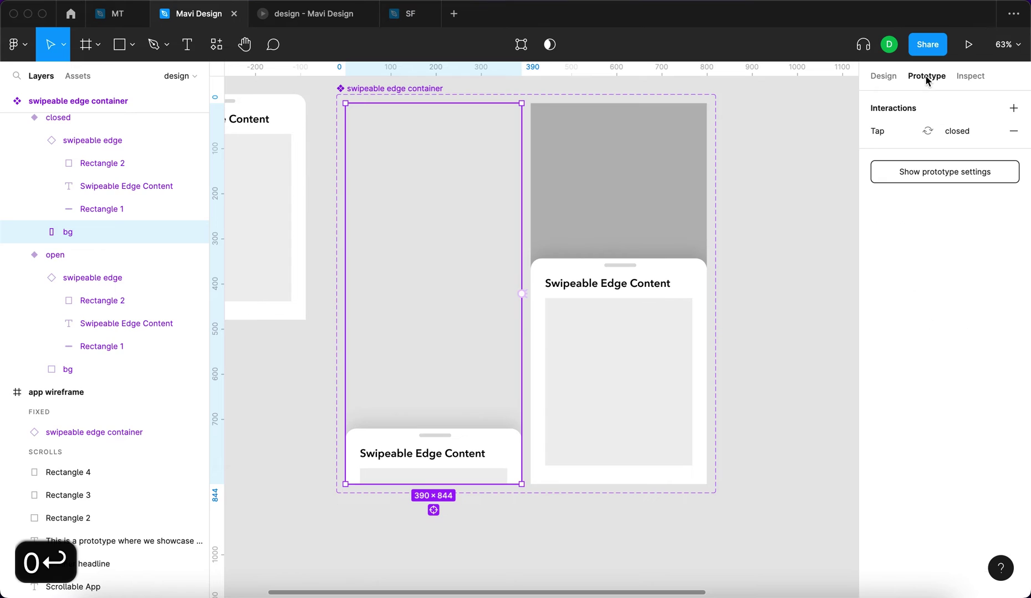
{"action": "left_click", "coordinate": [1017, 138]}
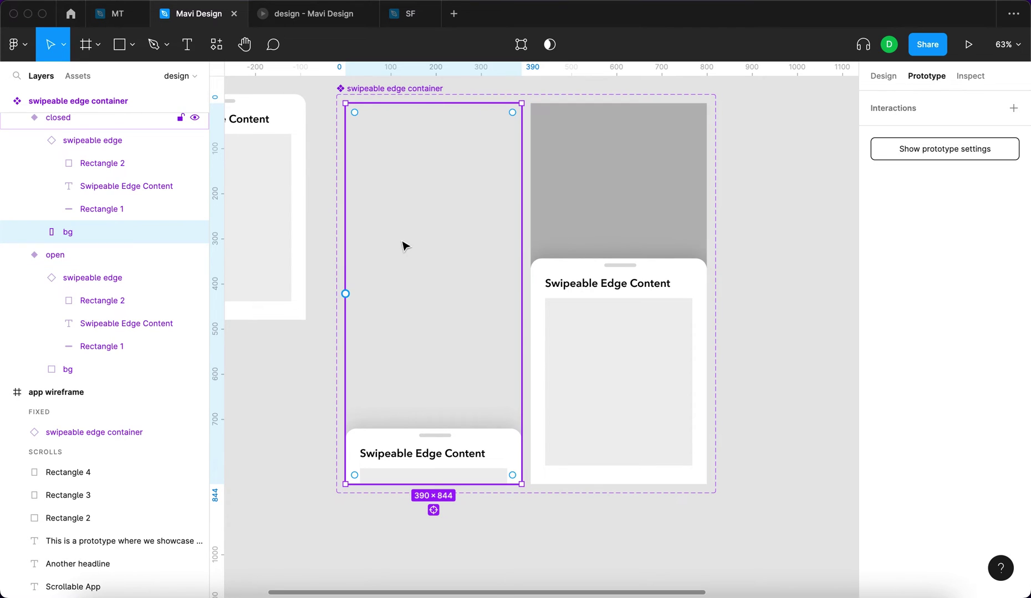
Test swiping the edge open and closed in the prototype preview with the overlay's fade.
{"action": "left_click", "coordinate": [313, 16]}
{"action": "mouse_move", "coordinate": [575, 526]}
{"action": "left_mouse_down"}
{"action": "mouse_move", "coordinate": [584, 292]}
{"action": "mouse_move", "coordinate": [575, 380]}
{"action": "mouse_move", "coordinate": [582, 511]}
{"action": "left_mouse_up"}
{"action": "left_click_drag", "start_coordinate": [587, 470], "coordinate": [561, 488]}
{"action": "left_click", "coordinate": [185, 16]}
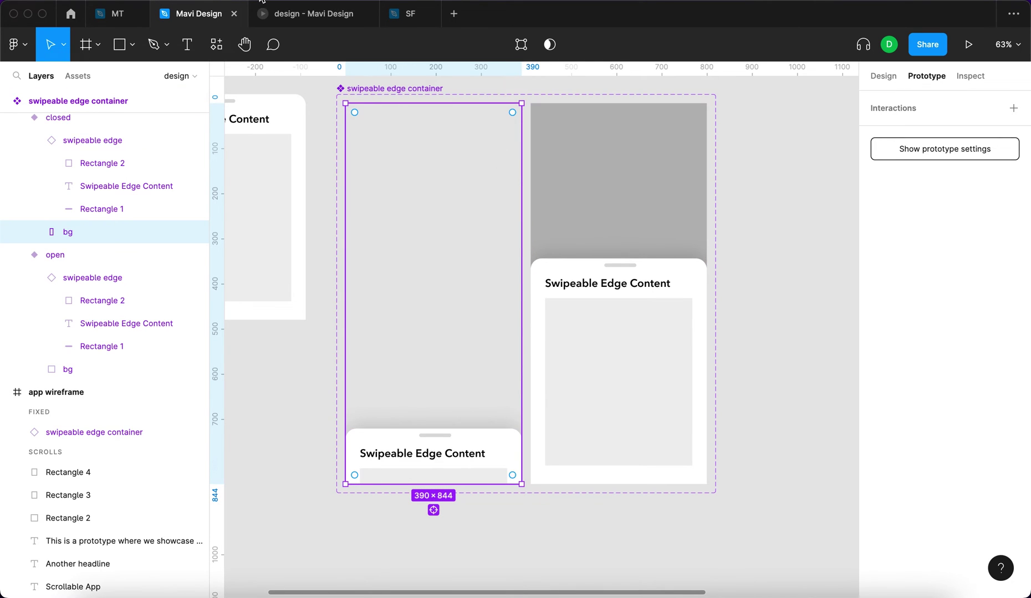
{"action": "left_click", "coordinate": [310, 16]}
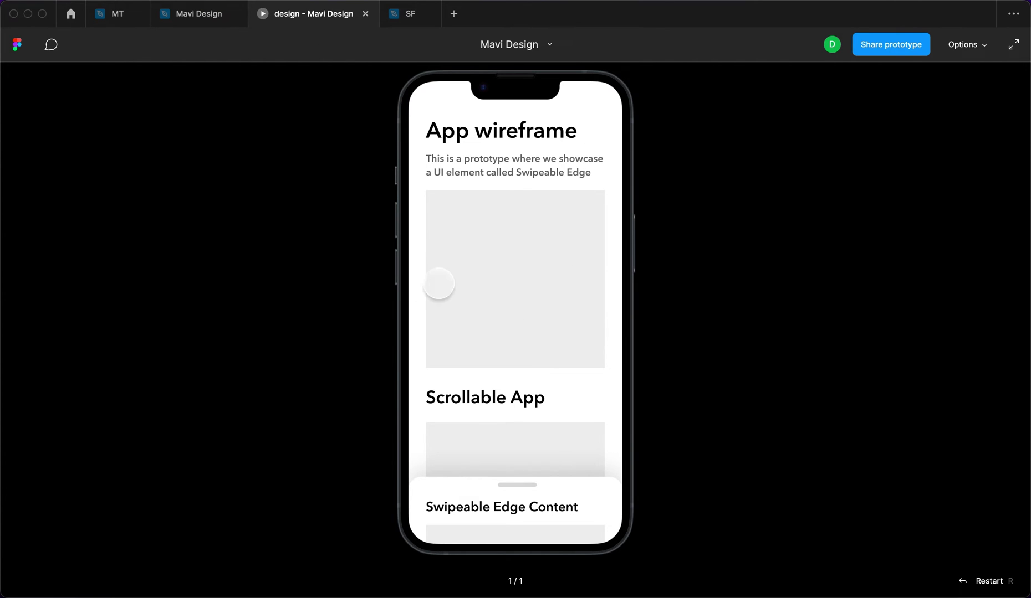
{"action": "mouse_move", "coordinate": [589, 469]}
{"action": "left_mouse_down"}
{"action": "mouse_move", "coordinate": [592, 292]}
{"action": "mouse_move", "coordinate": [582, 484]}
{"action": "left_mouse_up"}
Add an On drag interaction from the open variant's swipeable edge that changes the state to closed.
{"action": "key", "text": "ctrl+shift+Tab"}
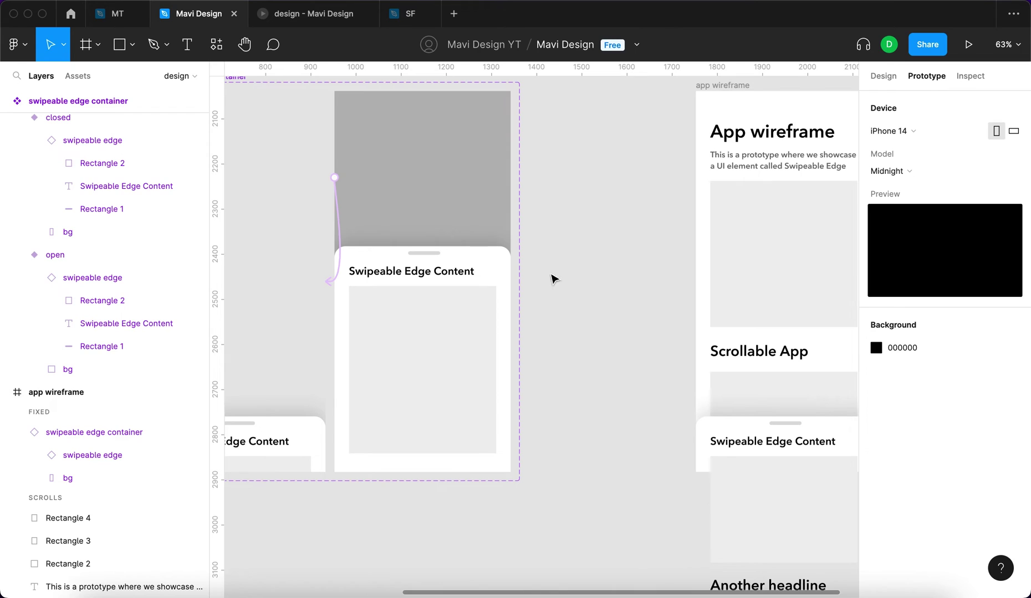
{"action": "scroll", "coordinate": [554, 267], "scroll_direction": "left", "scroll_amount": 5}
{"action": "double_click", "coordinate": [558, 317]}
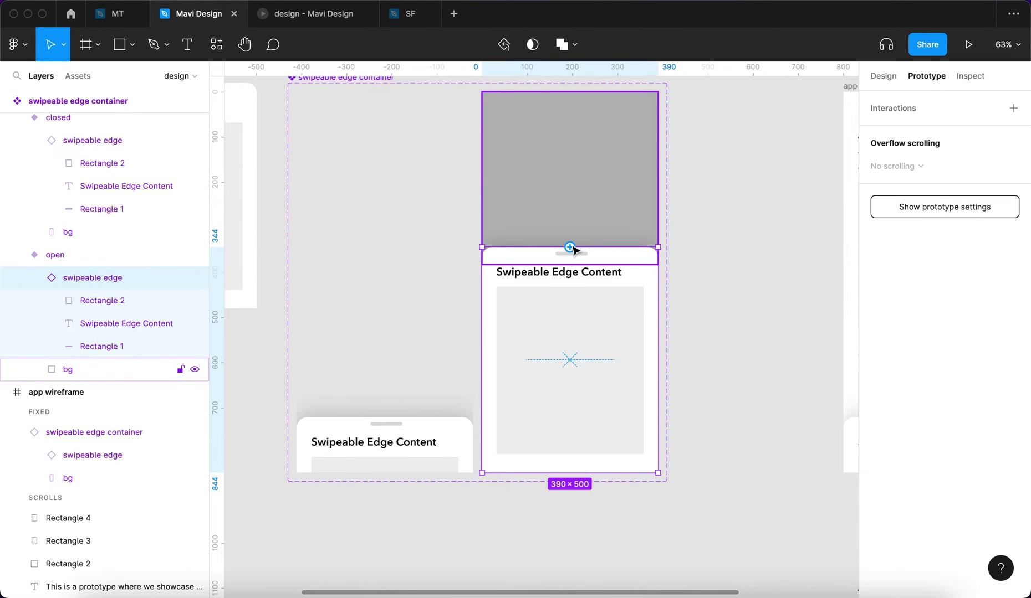
{"action": "left_click_drag", "start_coordinate": [661, 178], "coordinate": [455, 416]}
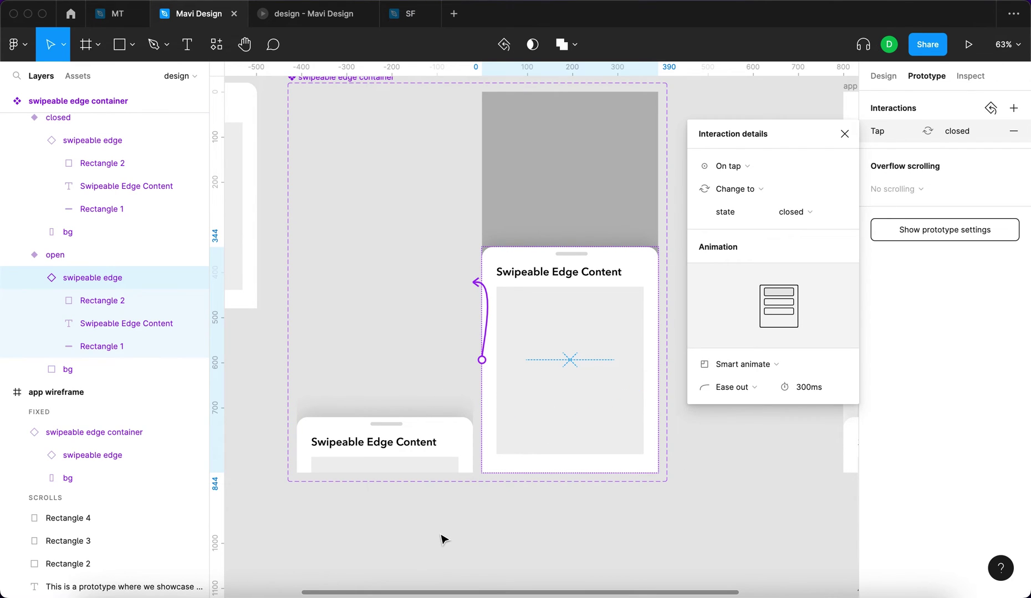
{"action": "left_click", "coordinate": [766, 166]}
{"action": "left_click", "coordinate": [765, 183]}
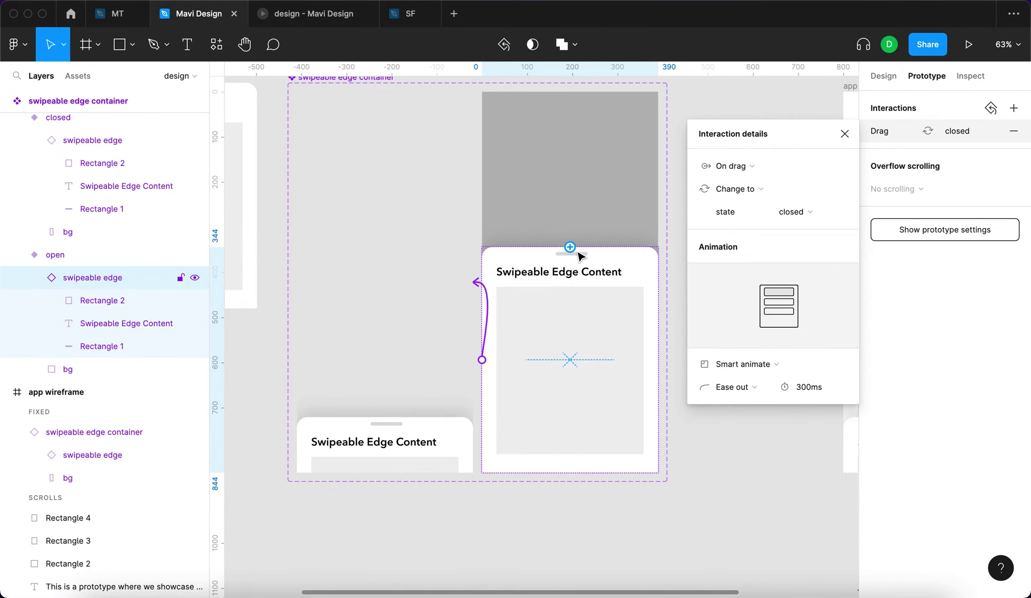
Test the swipeable edge in the prototype preview by swiping it open and closed and tapping the dark overlay to close it.
{"action": "left_click", "coordinate": [294, 16]}
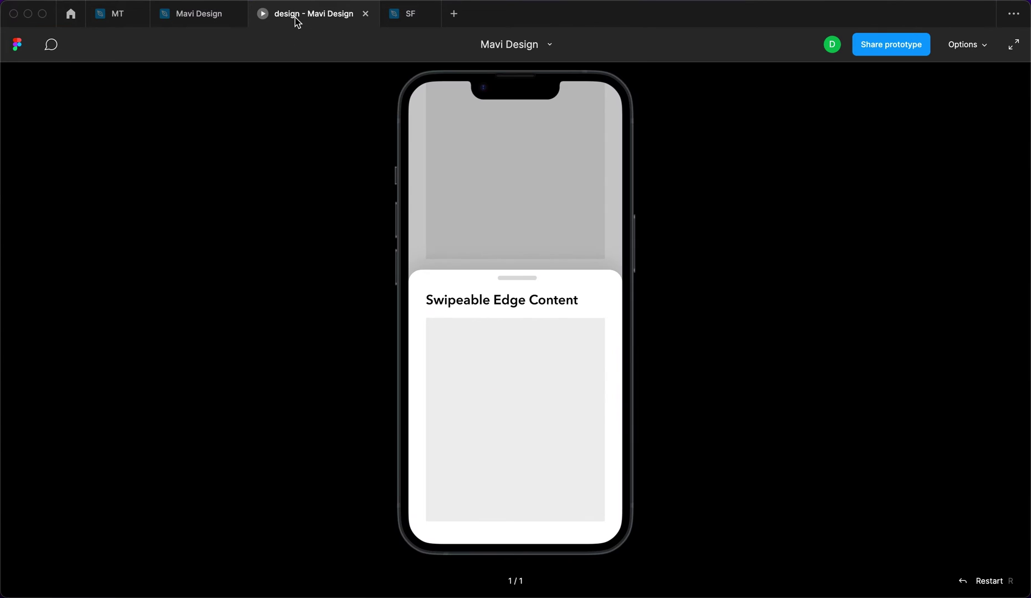
{"action": "left_click_drag", "start_coordinate": [520, 271], "coordinate": [561, 414]}
{"action": "left_click_drag", "start_coordinate": [589, 299], "coordinate": [599, 524]}
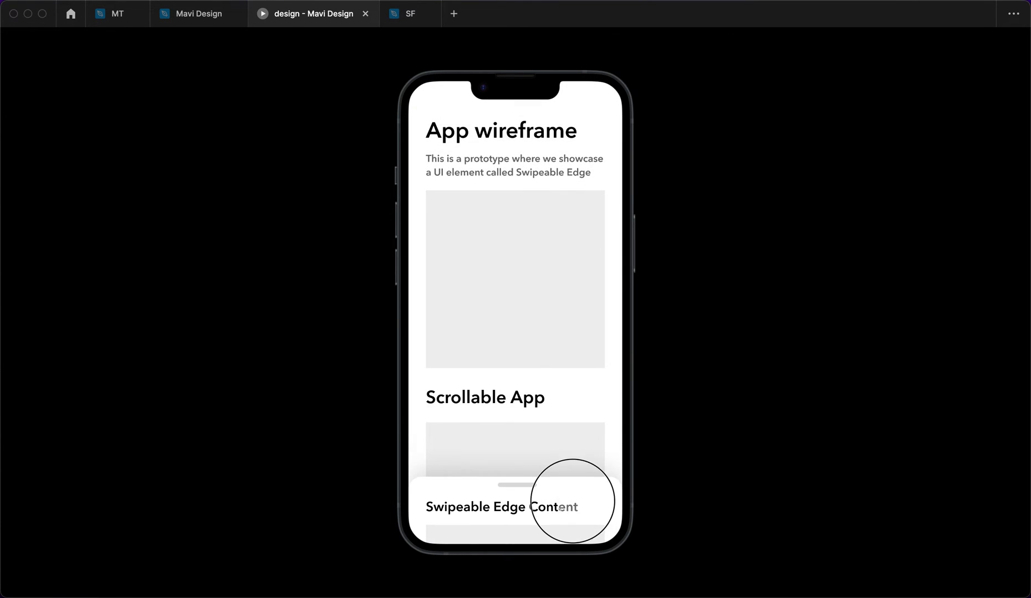
{"action": "left_click", "coordinate": [573, 501]}
{"action": "left_click", "coordinate": [534, 202]}
{"action": "left_click_drag", "start_coordinate": [544, 500], "coordinate": [575, 302]}
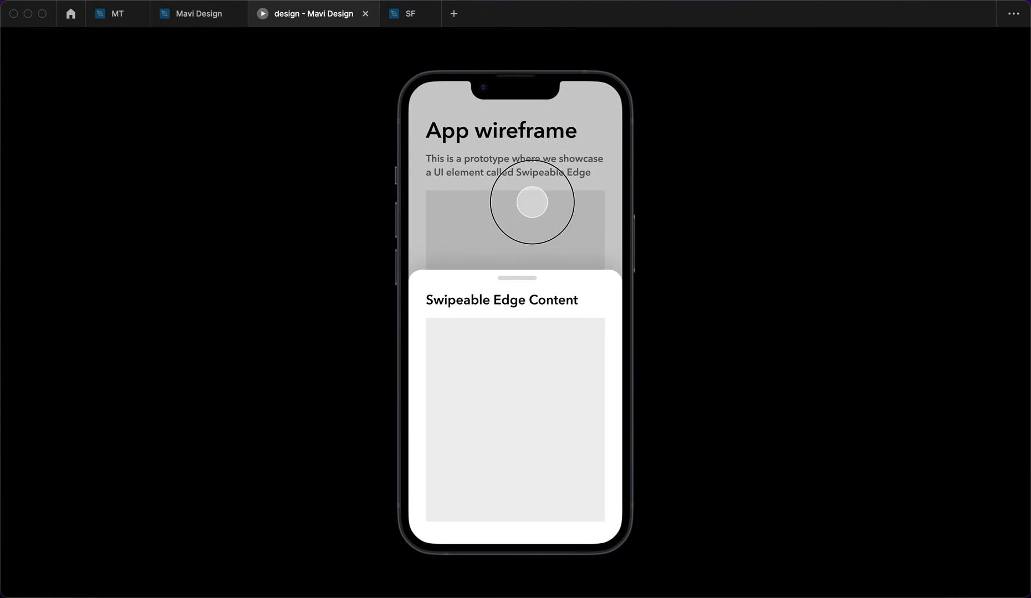
{"action": "left_click", "coordinate": [532, 202]}
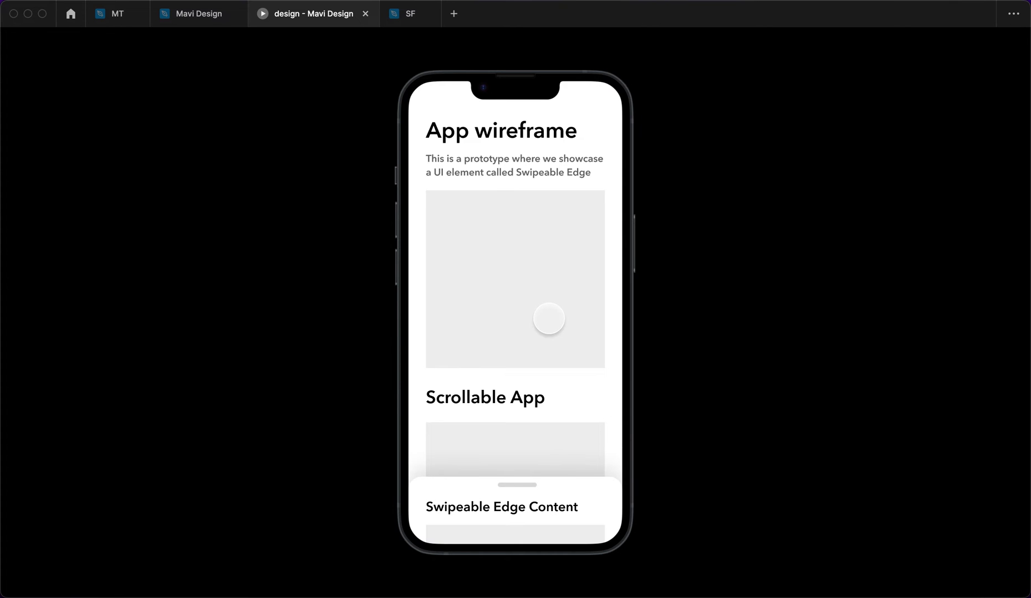
Scroll through the app wireframe in the preview and test opening and closing the edge from the scrolled position.
{"action": "scroll", "coordinate": [543, 333], "scroll_direction": "down", "scroll_amount": 10}
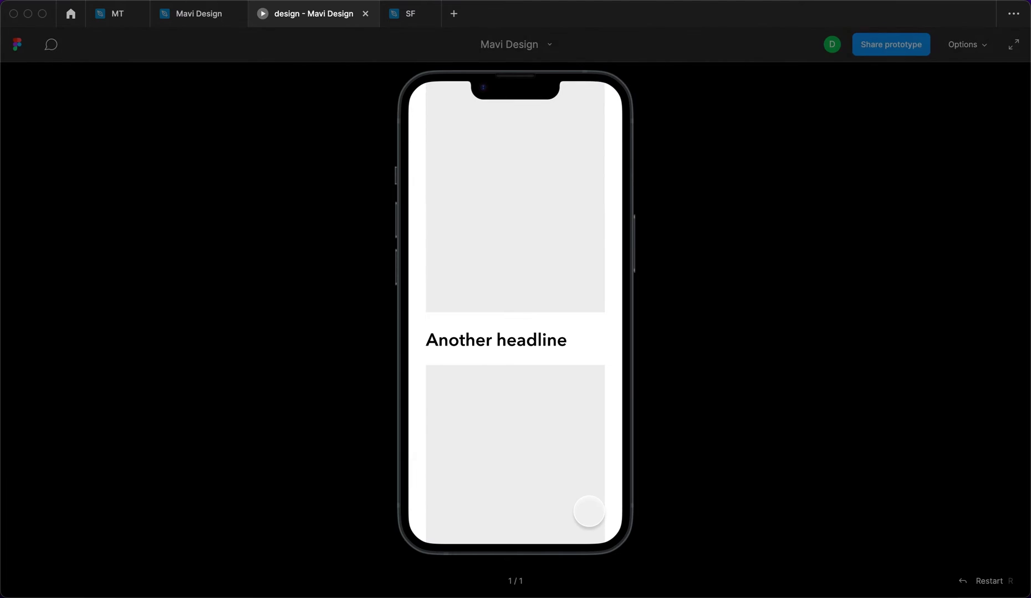
{"action": "left_click", "coordinate": [588, 510]}
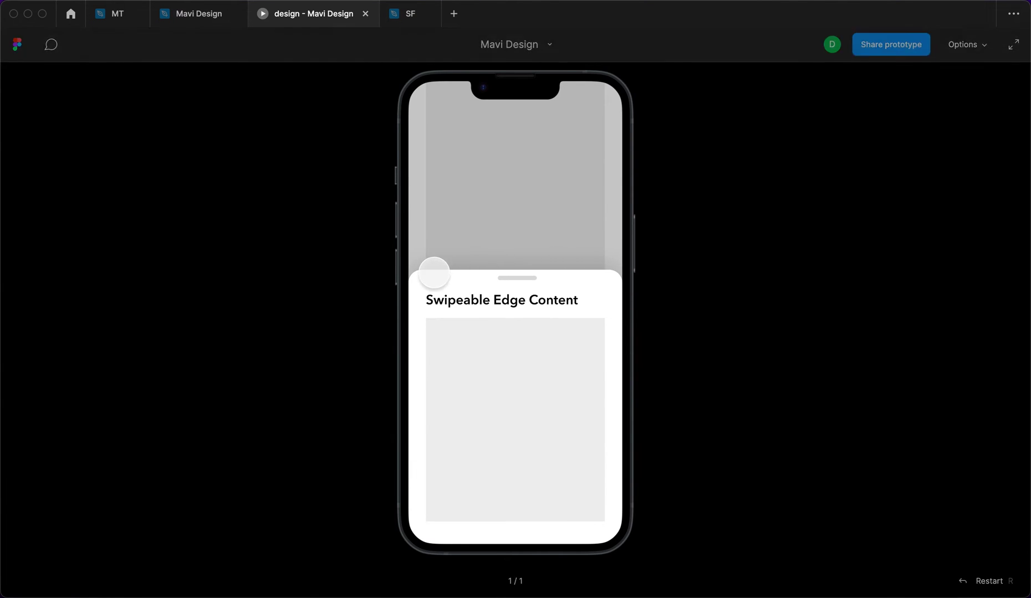
{"action": "left_click", "coordinate": [590, 302]}
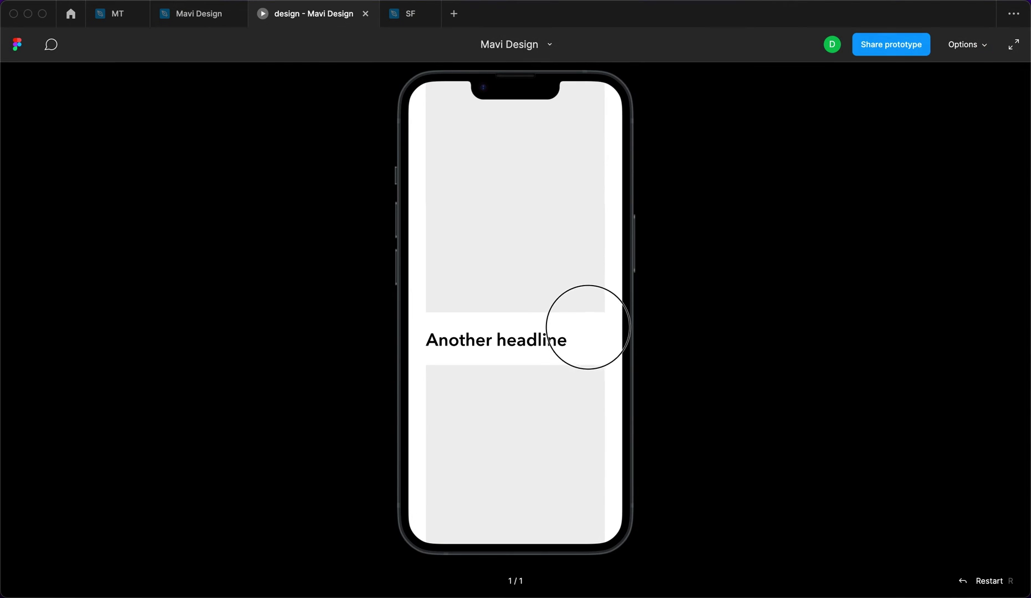
{"action": "left_click_drag", "start_coordinate": [599, 469], "coordinate": [604, 527]}
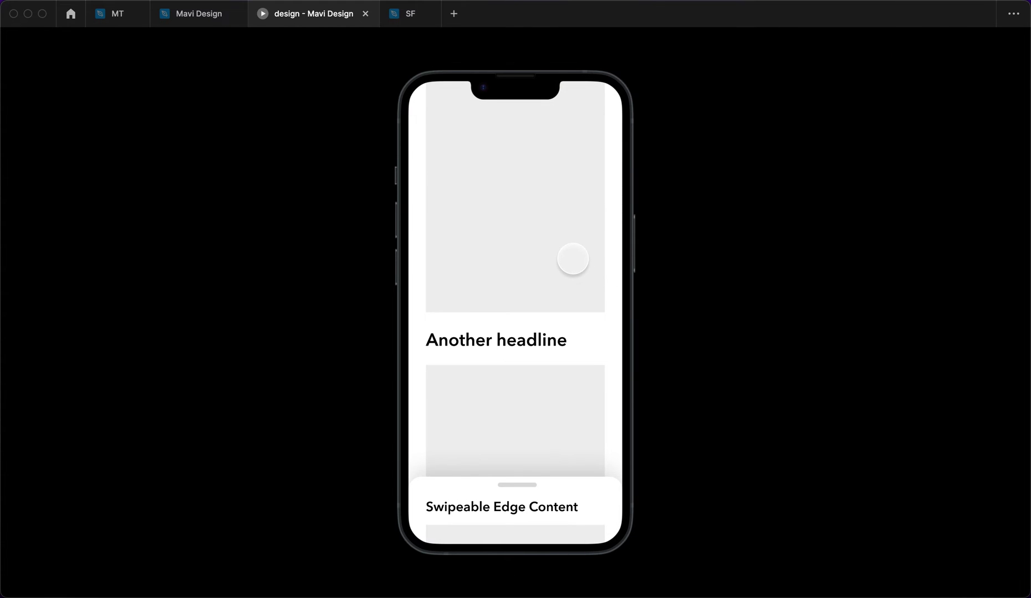
{"action": "scroll", "coordinate": [572, 259], "scroll_direction": "up", "scroll_amount": 10}
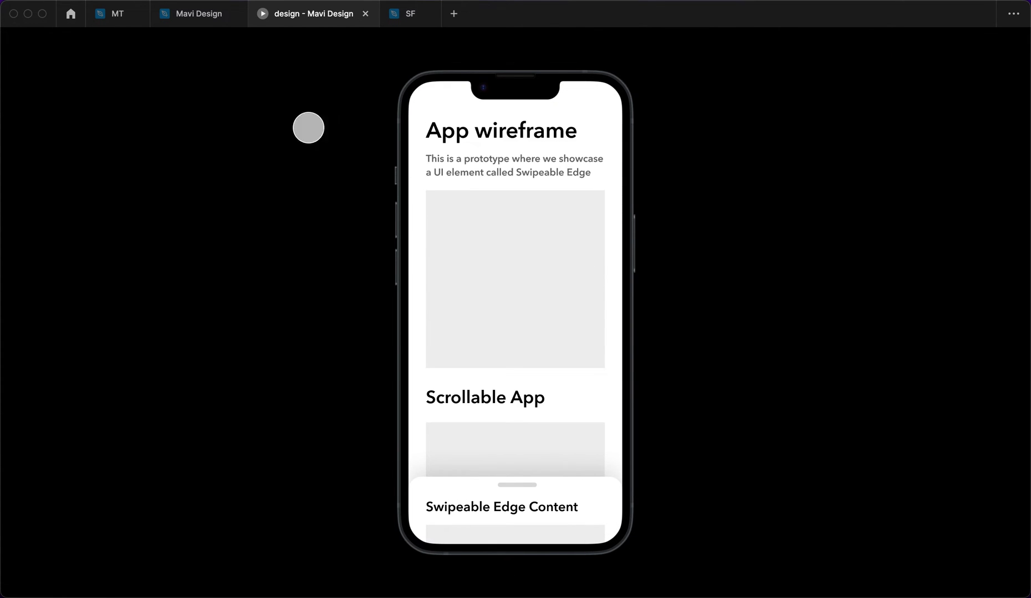
Examine the swipeable edge container's constraints and its Fix position when scrolling setting within the app wireframe.
{"action": "left_click", "coordinate": [194, 19]}
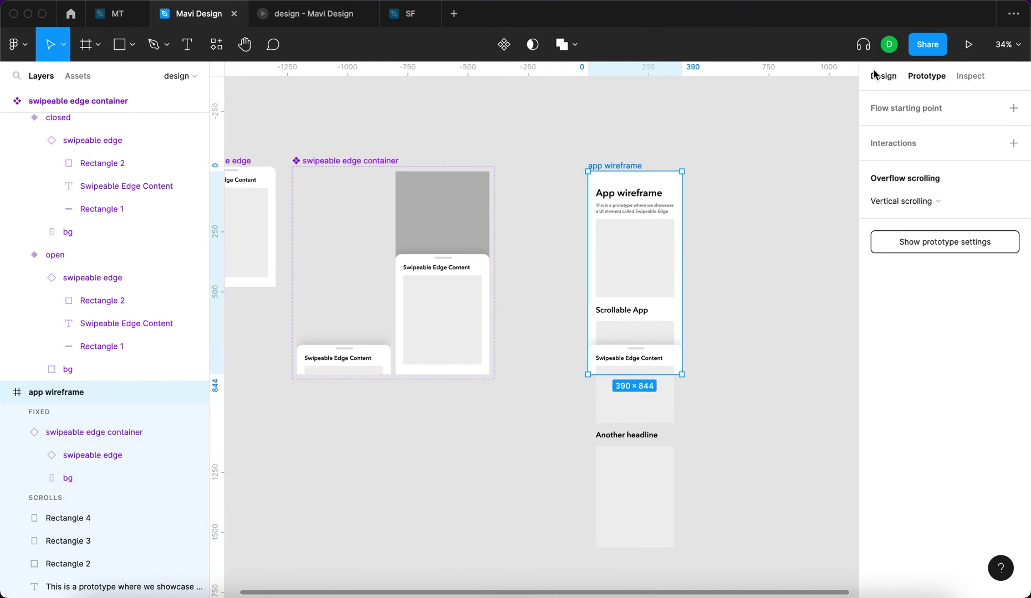
{"action": "left_click", "coordinate": [881, 75]}
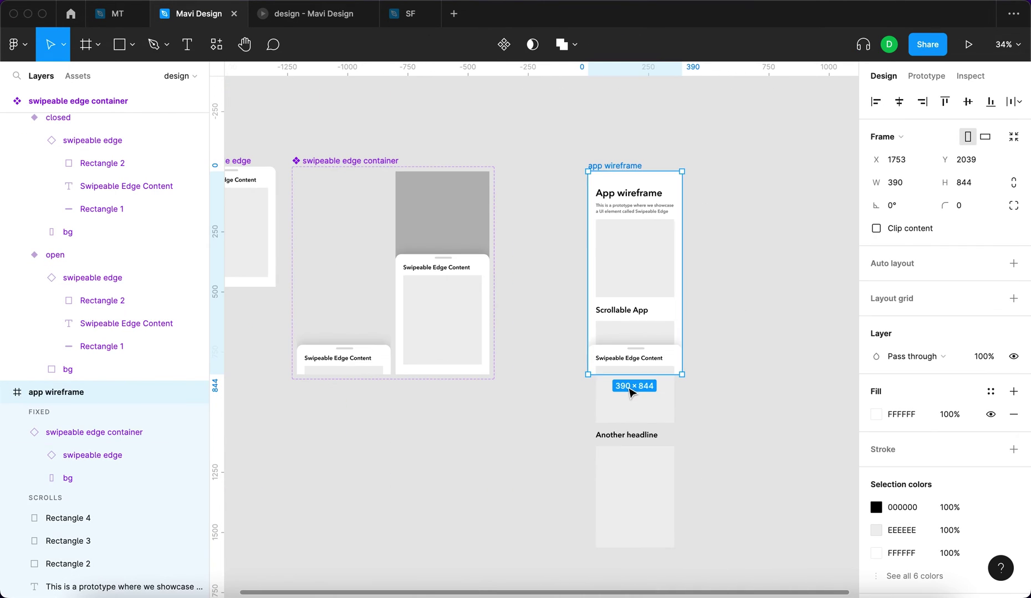
{"action": "scroll", "coordinate": [708, 338], "scroll_direction": "up", "scroll_amount": 5}
{"action": "double_click", "coordinate": [732, 336]}
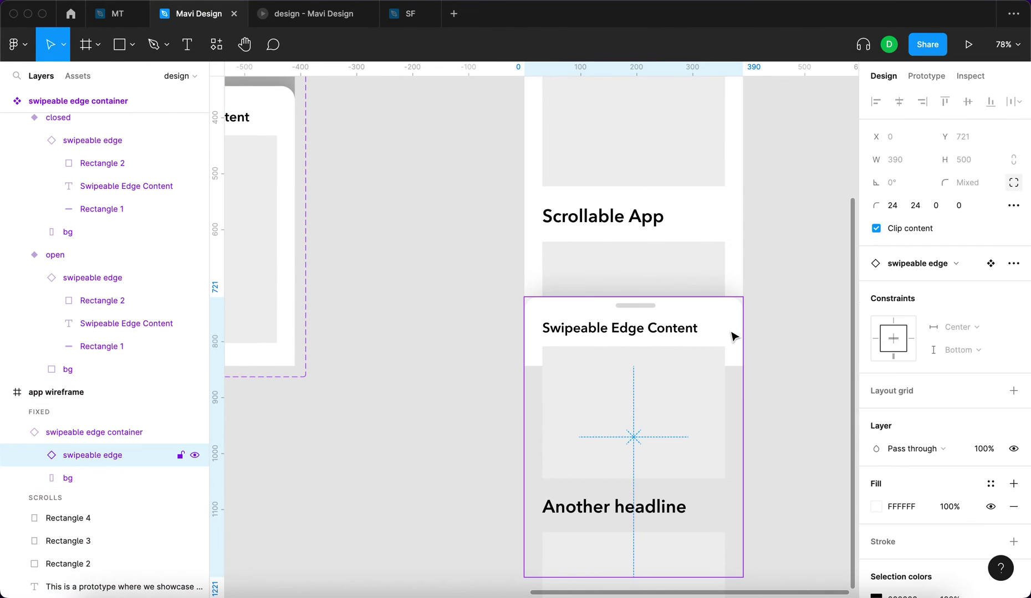
{"action": "key", "text": "Escape"}
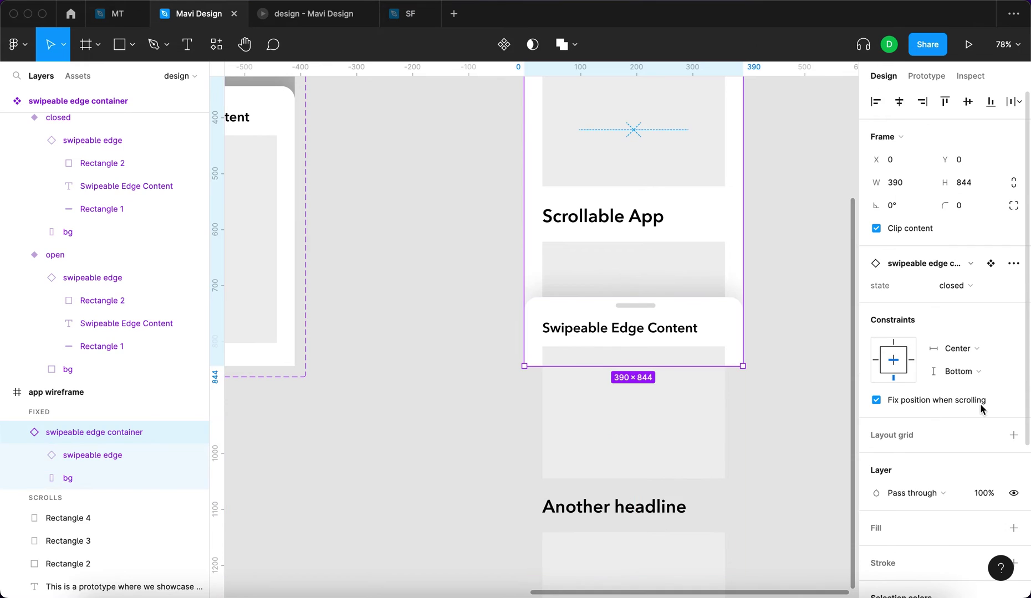
{"action": "left_click", "coordinate": [793, 402]}
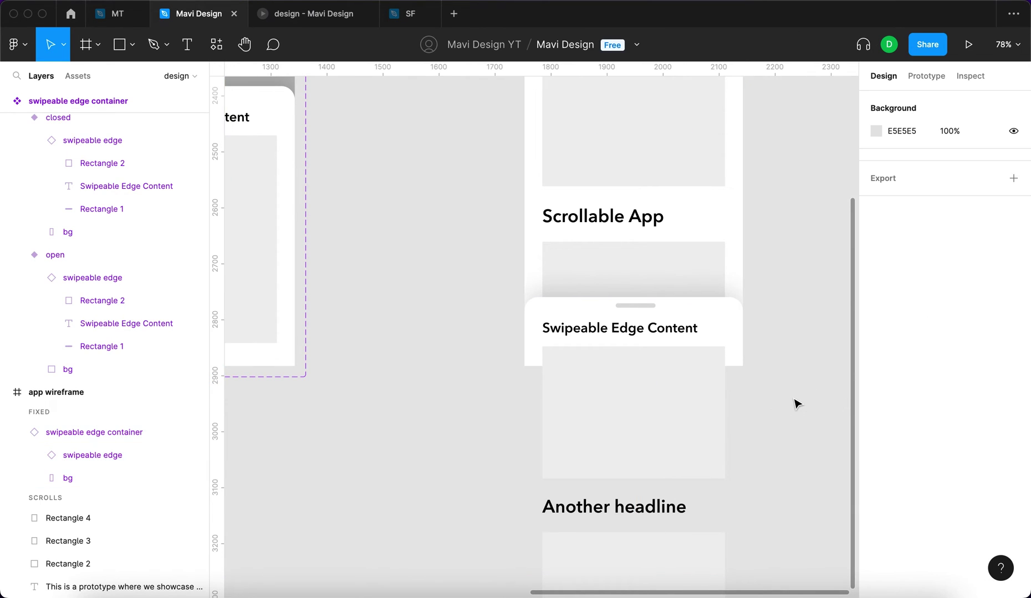
{"action": "scroll", "coordinate": [796, 403], "scroll_direction": "up", "scroll_amount": 3}
{"action": "scroll", "coordinate": [796, 403], "scroll_direction": "right", "scroll_amount": 2}
{"action": "scroll", "coordinate": [796, 403], "scroll_direction": "up", "scroll_amount": 1}
{"action": "scroll", "coordinate": [796, 402], "scroll_direction": "right", "scroll_amount": 1}
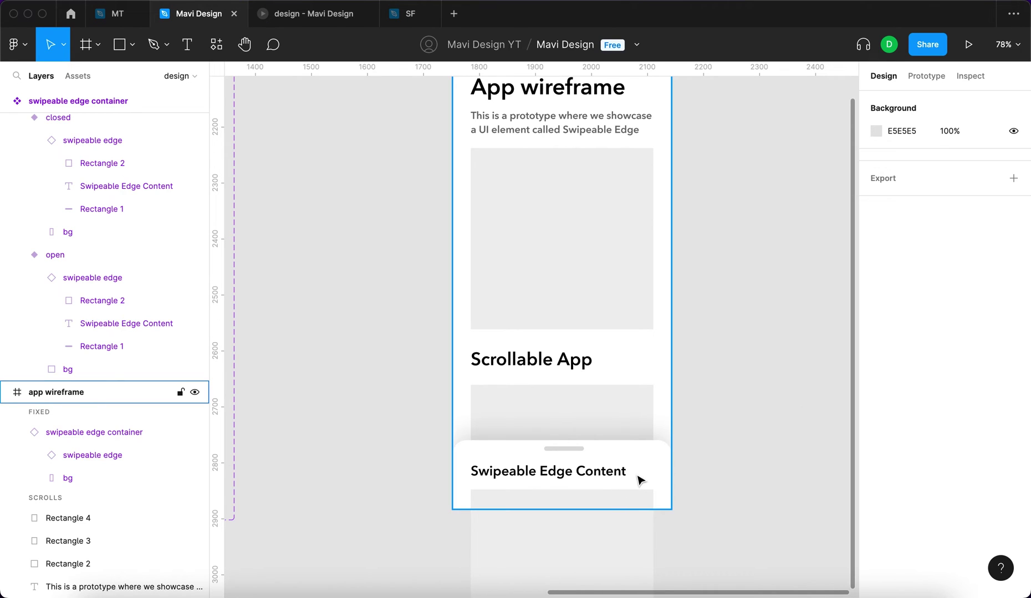
{"action": "left_click", "coordinate": [76, 437]}
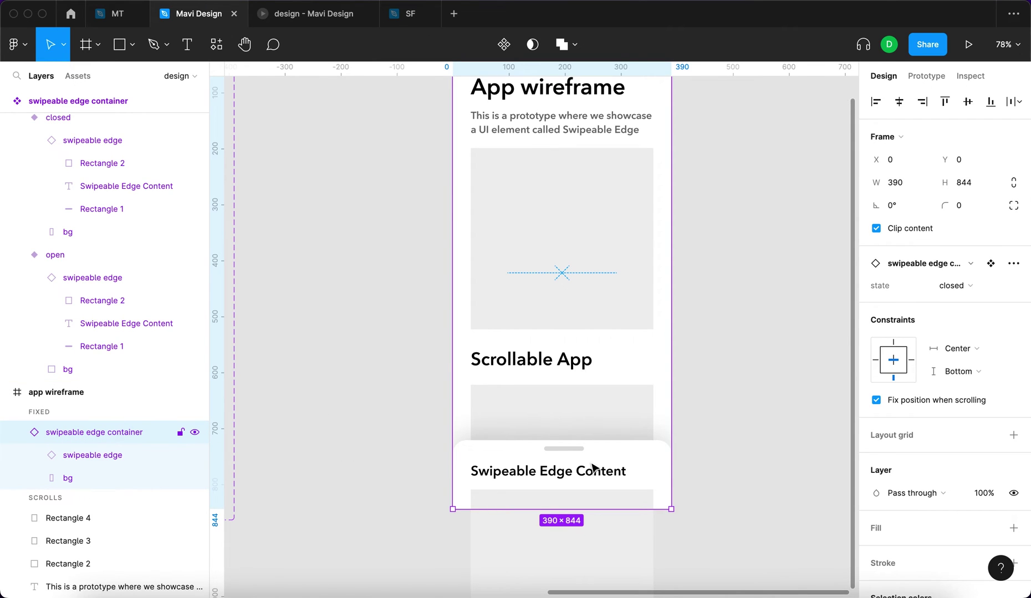
{"action": "scroll", "coordinate": [598, 298], "scroll_direction": "down", "scroll_amount": 5}
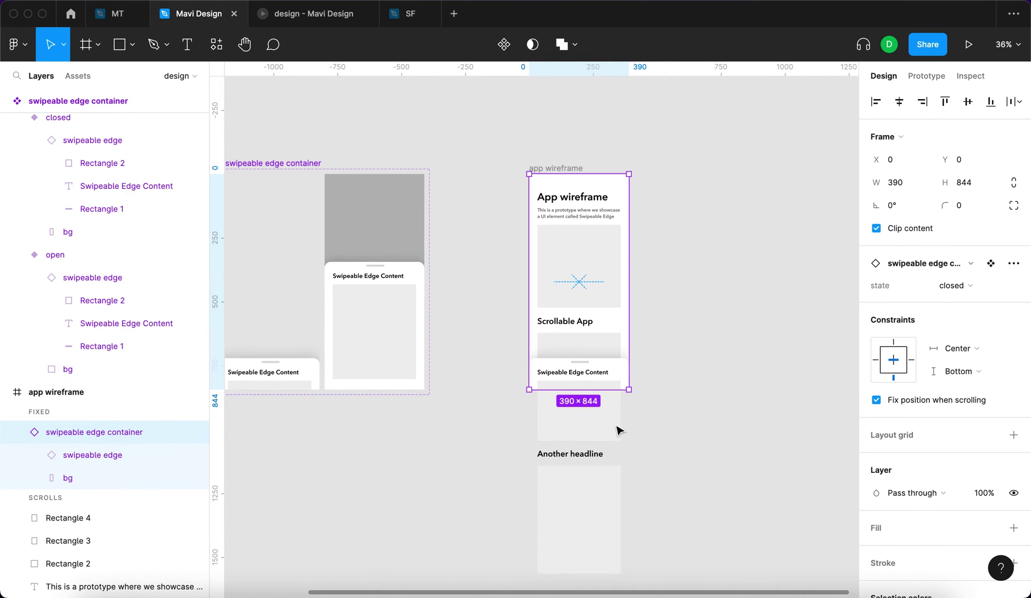
{"action": "left_click", "coordinate": [626, 164]}
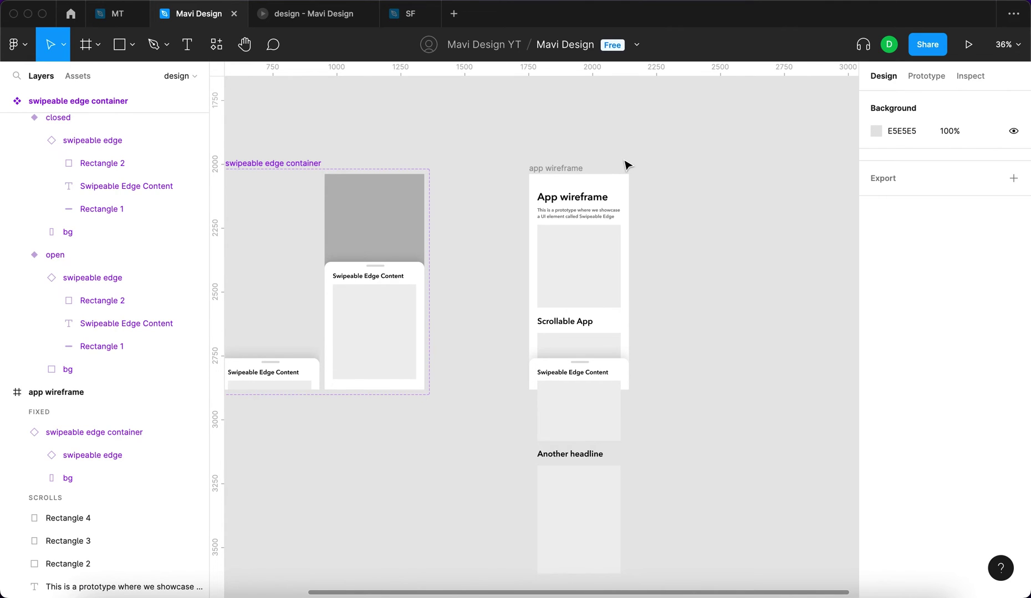
{"action": "left_click", "coordinate": [586, 382]}
{"action": "left_click", "coordinate": [82, 434]}
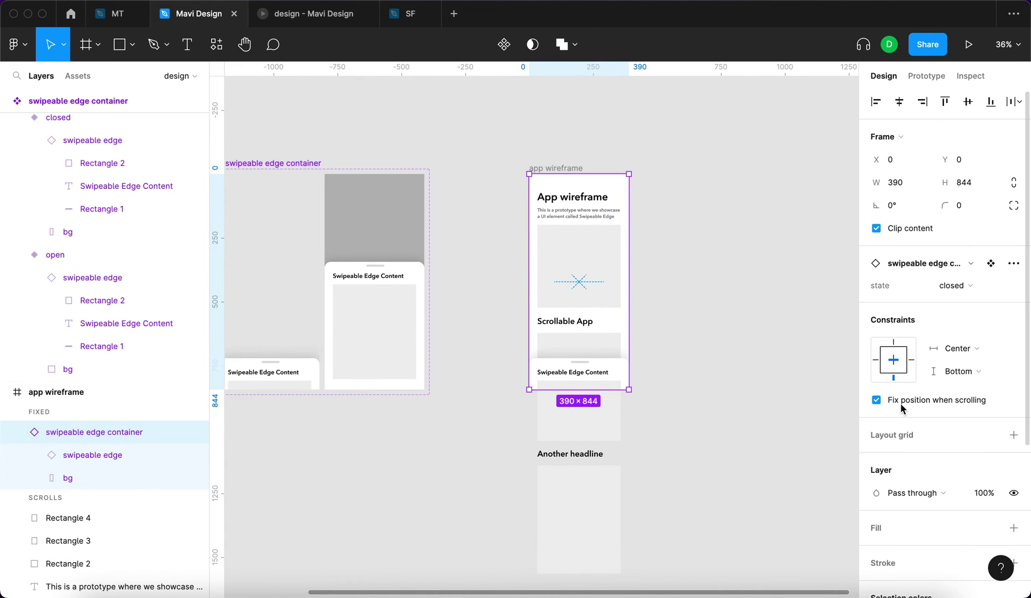
{"action": "mouse_move", "coordinate": [901, 405]}
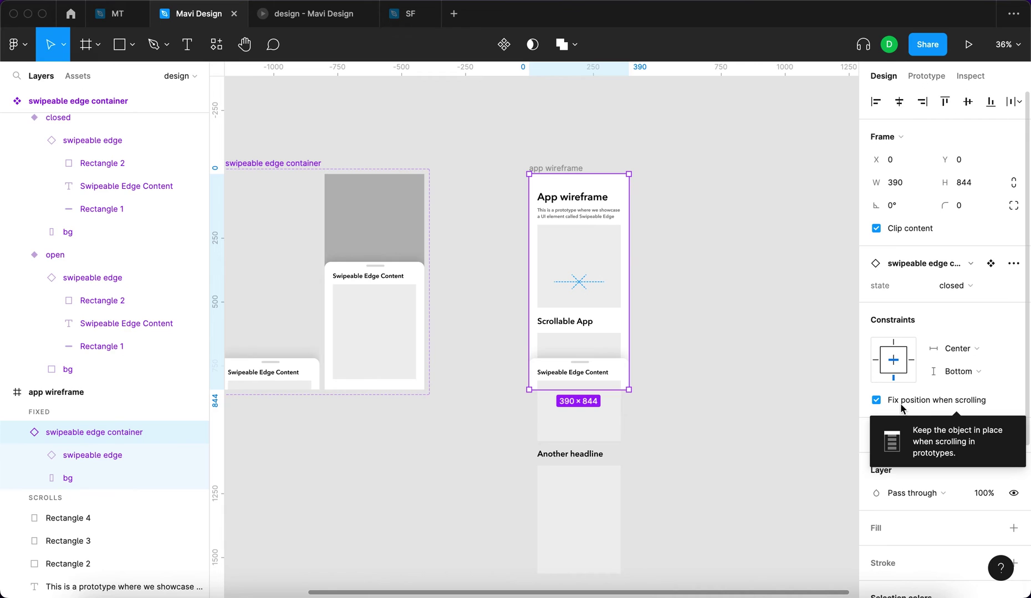
{"action": "left_click", "coordinate": [794, 409]}
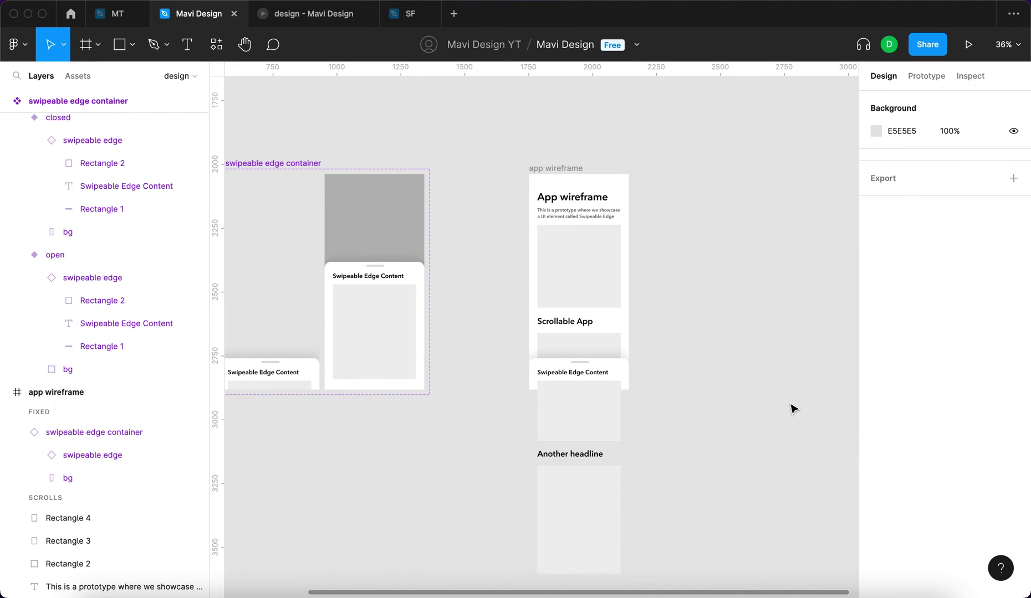
Duplicate the app wireframe frame beside the original and delete the swipeable edge container from the copy.
{"action": "left_click", "coordinate": [547, 169]}
{"action": "left_click_drag", "start_coordinate": [553, 173], "coordinate": [692, 176]}
{"action": "left_click", "coordinate": [160, 435]}
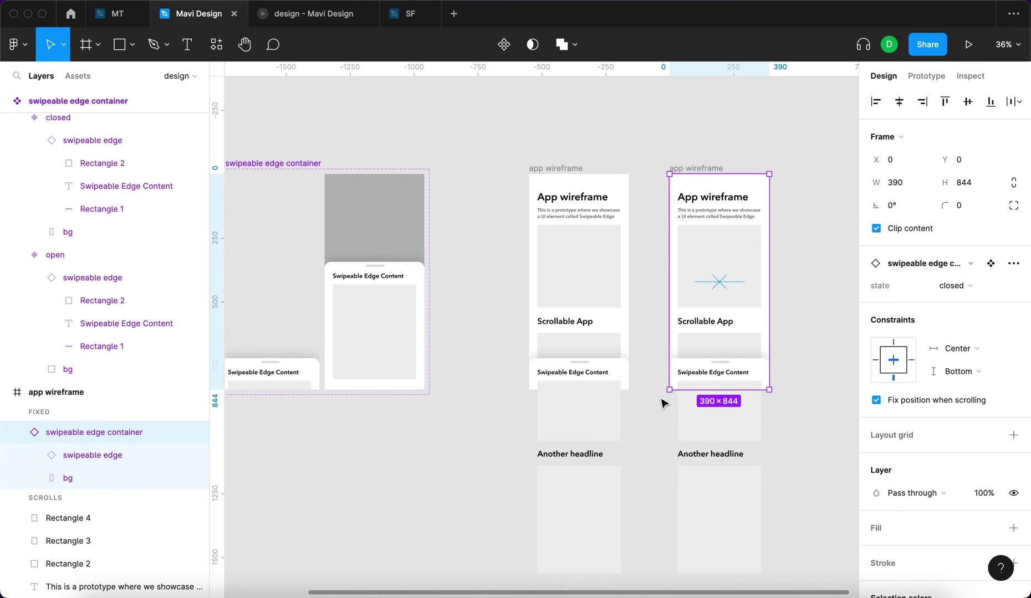
{"action": "key", "text": "BackSpace"}
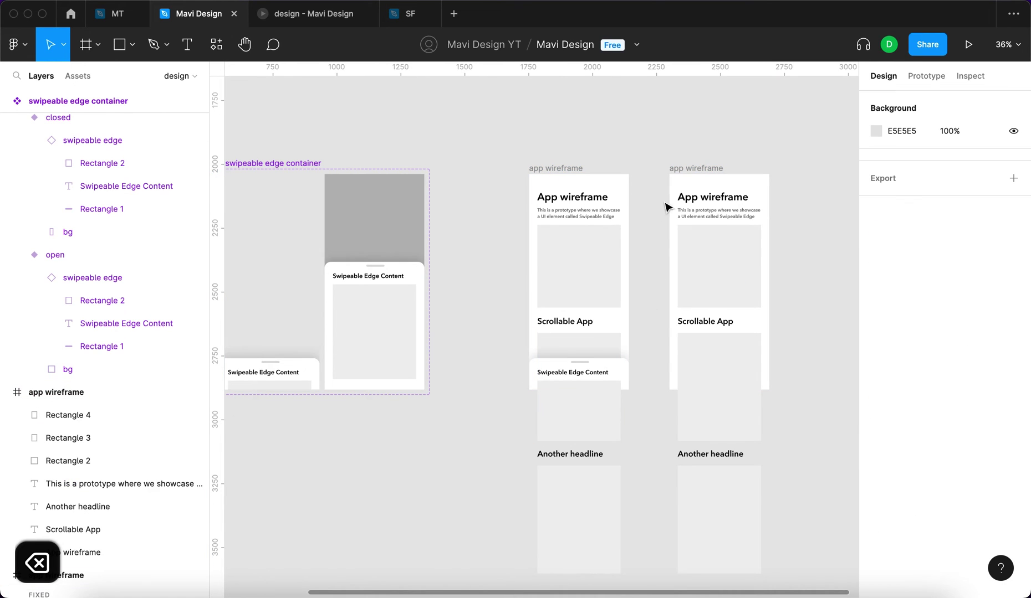
Rename the duplicated frame as "app wireframe _ scrollable content".
{"action": "left_click", "coordinate": [692, 177]}
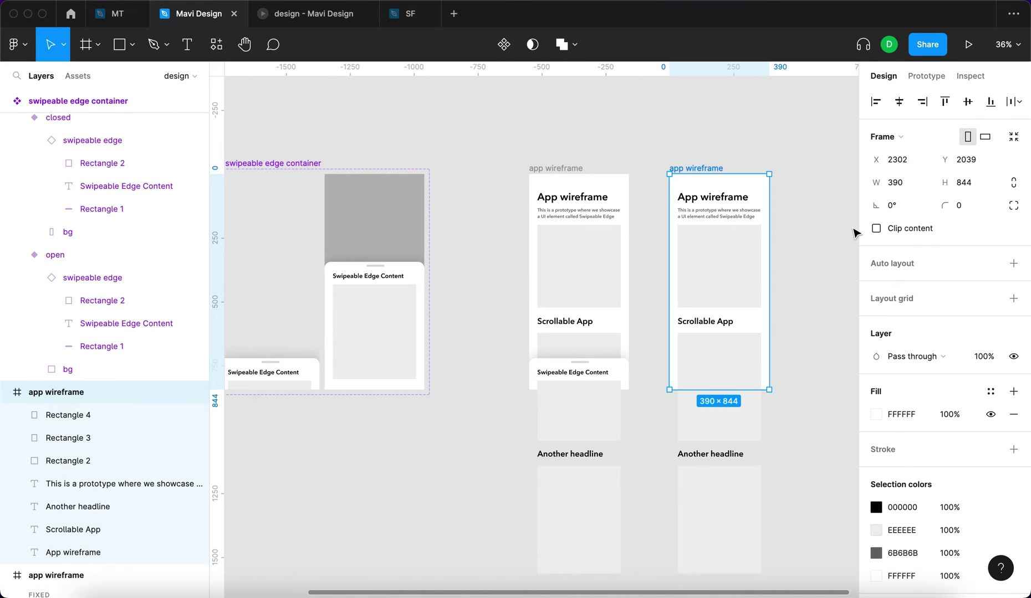
{"action": "left_click", "coordinate": [926, 76]}
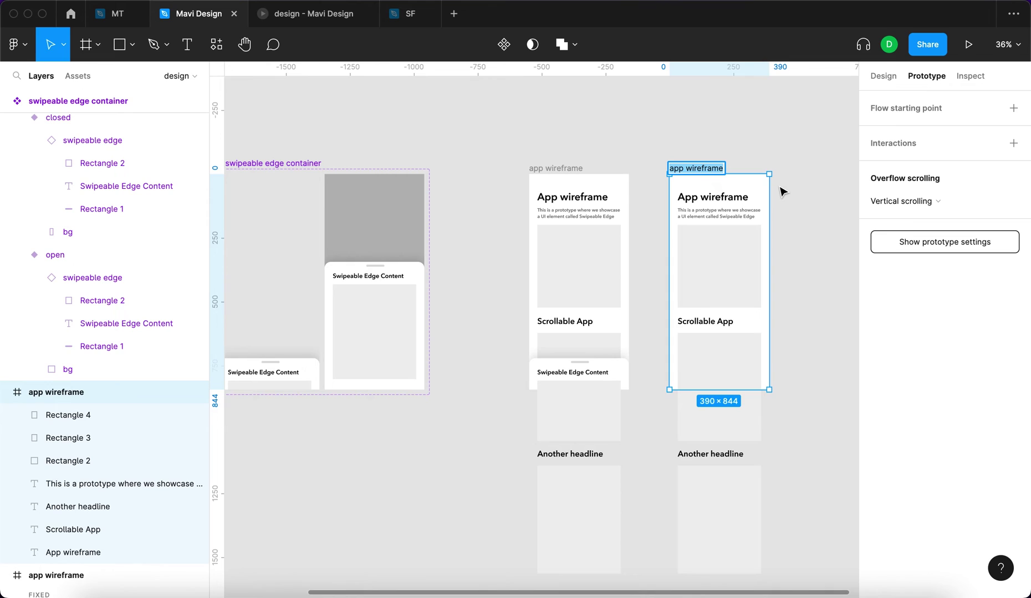
{"action": "type", "text": "app wire"}
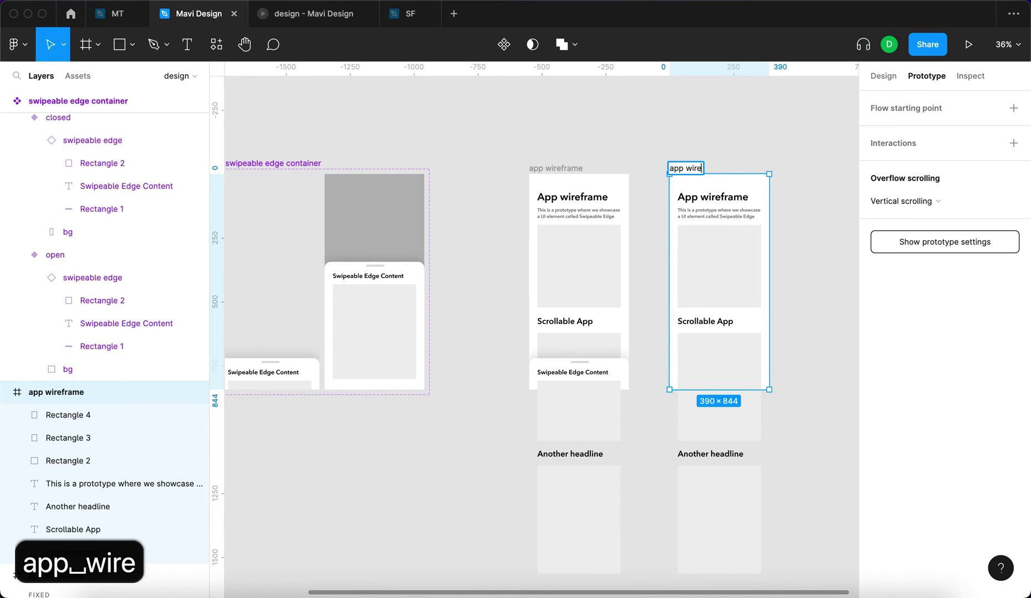
{"action": "type", "text": "frame _ scrollable content"}
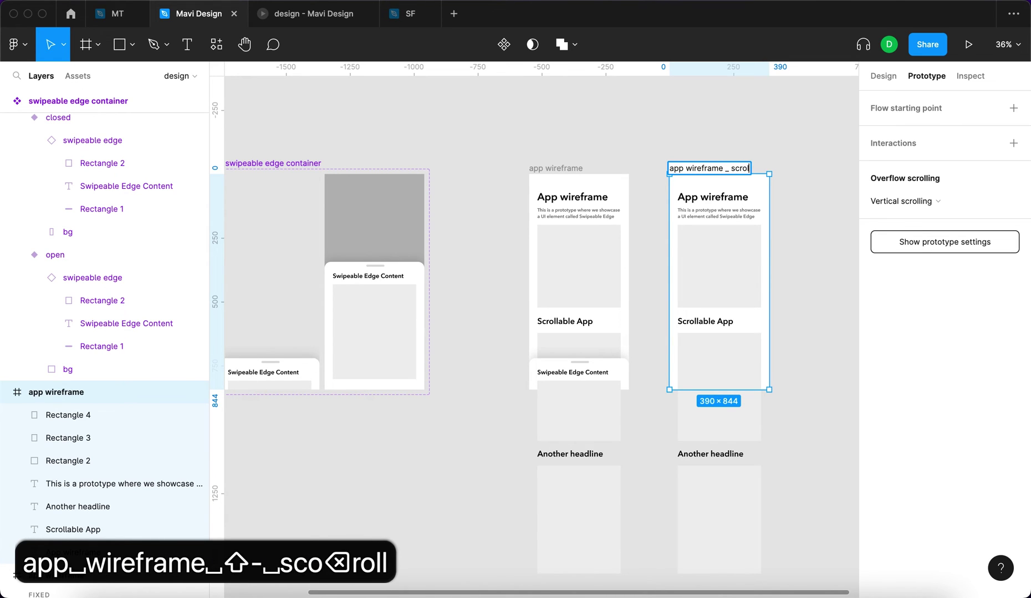
{"action": "key", "text": "Return"}
{"action": "left_click", "coordinate": [720, 154]}
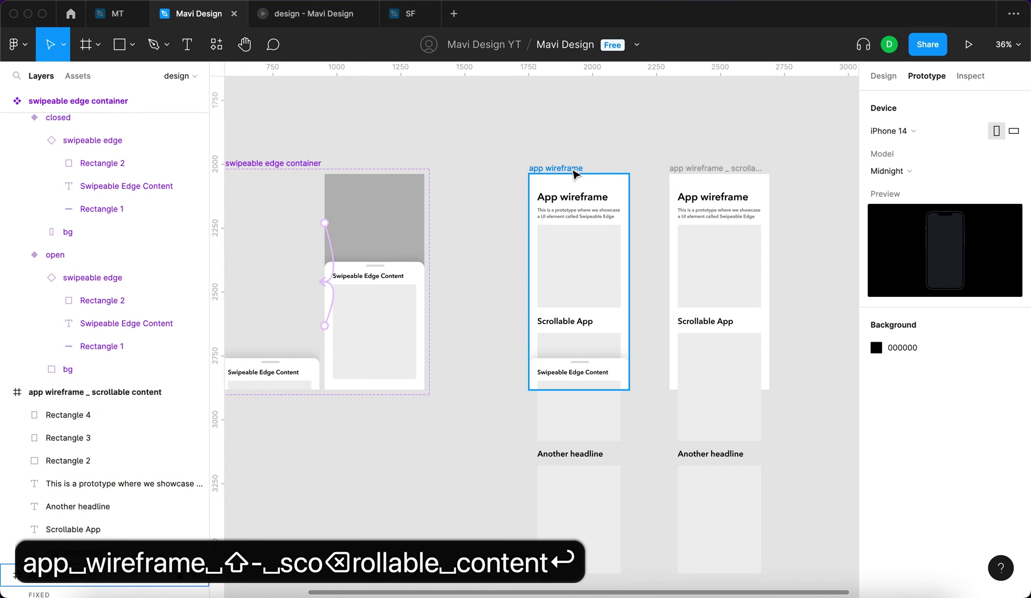
{"action": "left_click", "coordinate": [570, 167]}
{"action": "key", "text": "Return"}
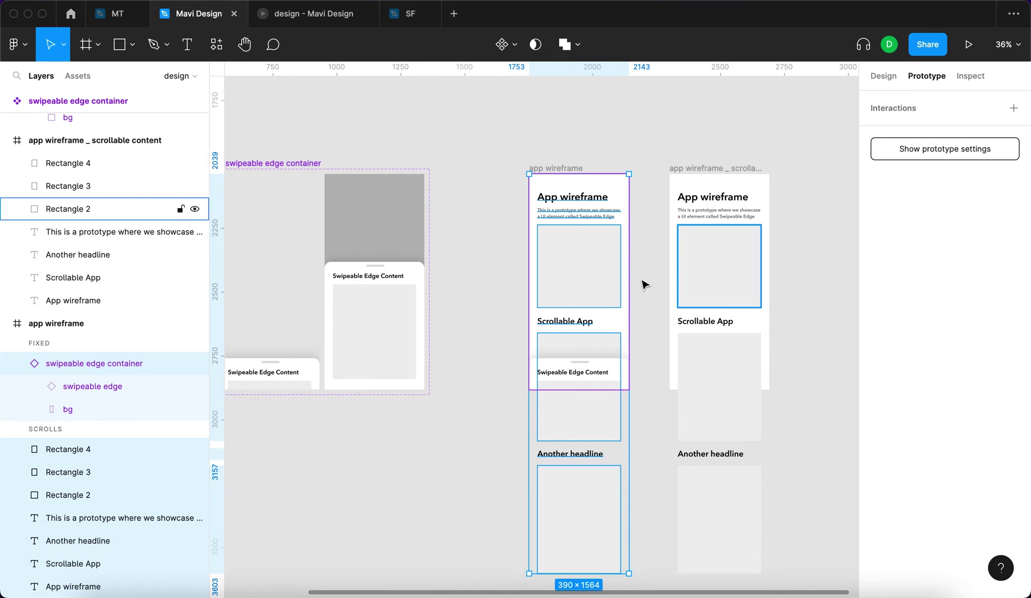
{"action": "key", "text": "BackSpace"}
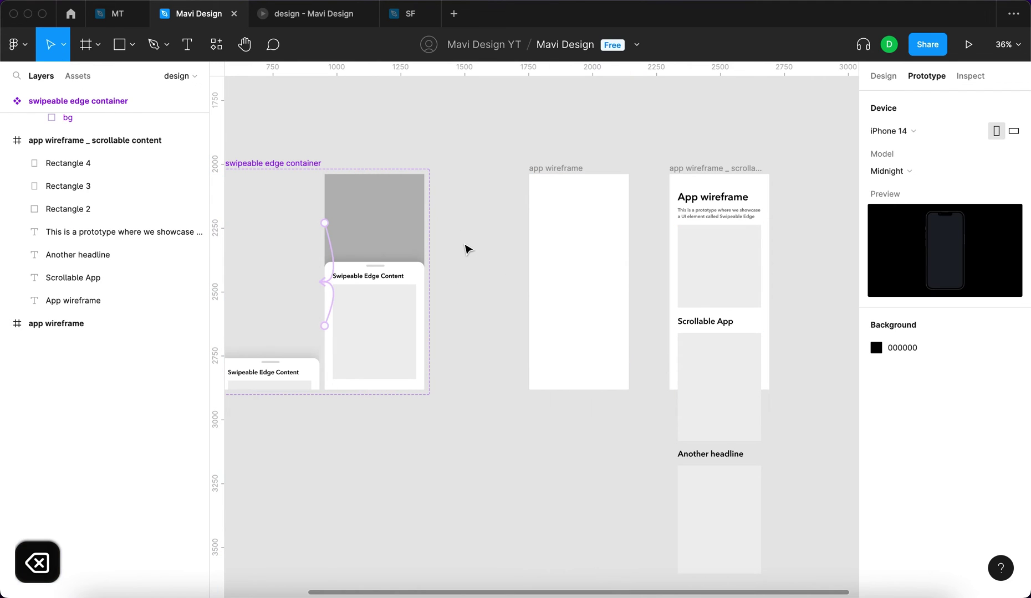
{"action": "key", "text": "super+z"}
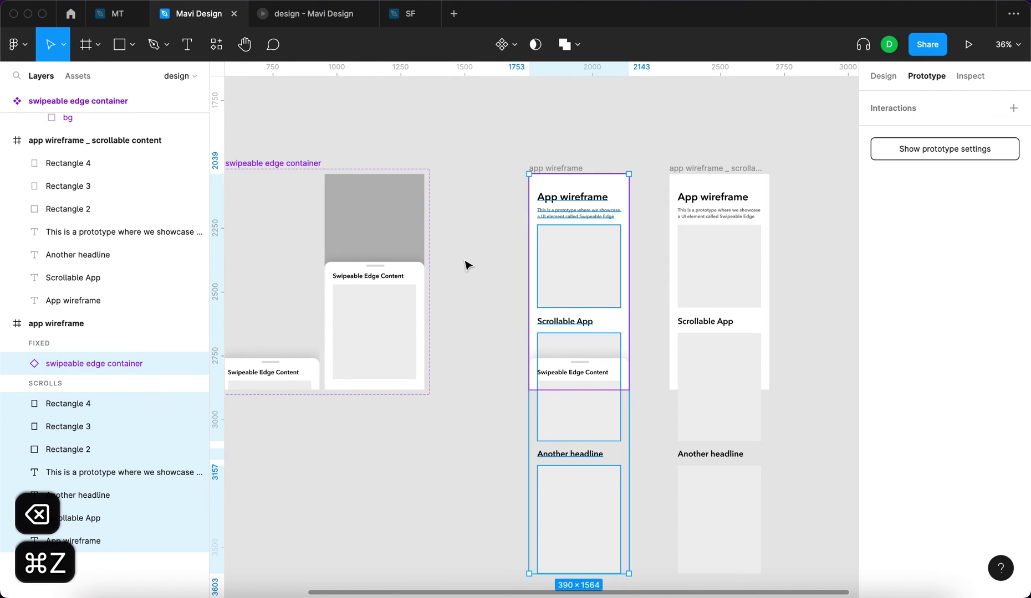
Delete all scrolling layers from the original app wireframe frame, keeping only the fixed swipeable edge container.
{"action": "left_click", "coordinate": [65, 375], "text": "shift"}
{"action": "key", "text": "BackSpace"}
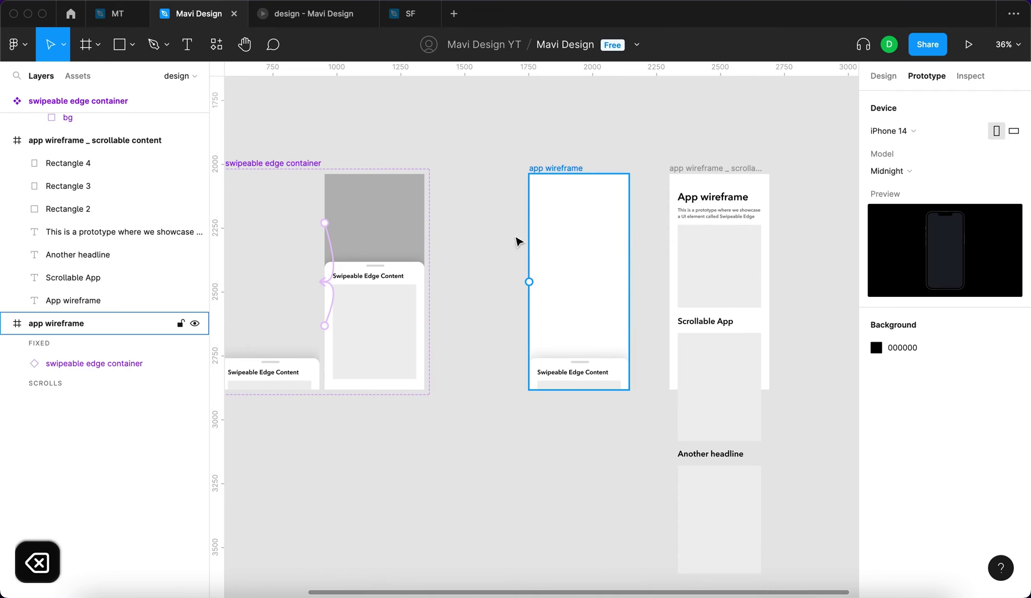
{"action": "left_click", "coordinate": [876, 76]}
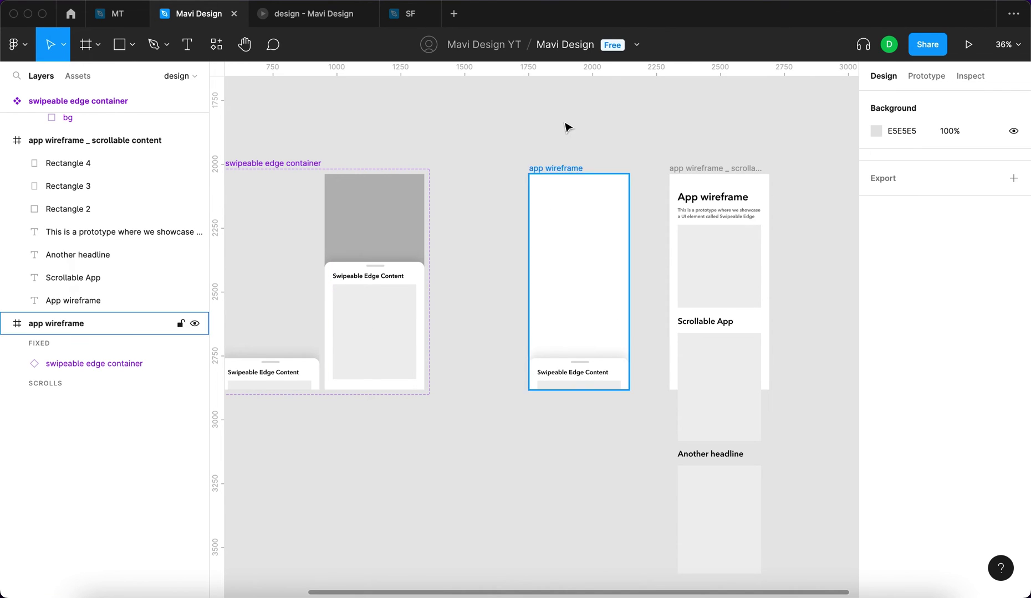
{"action": "left_click", "coordinate": [545, 168]}
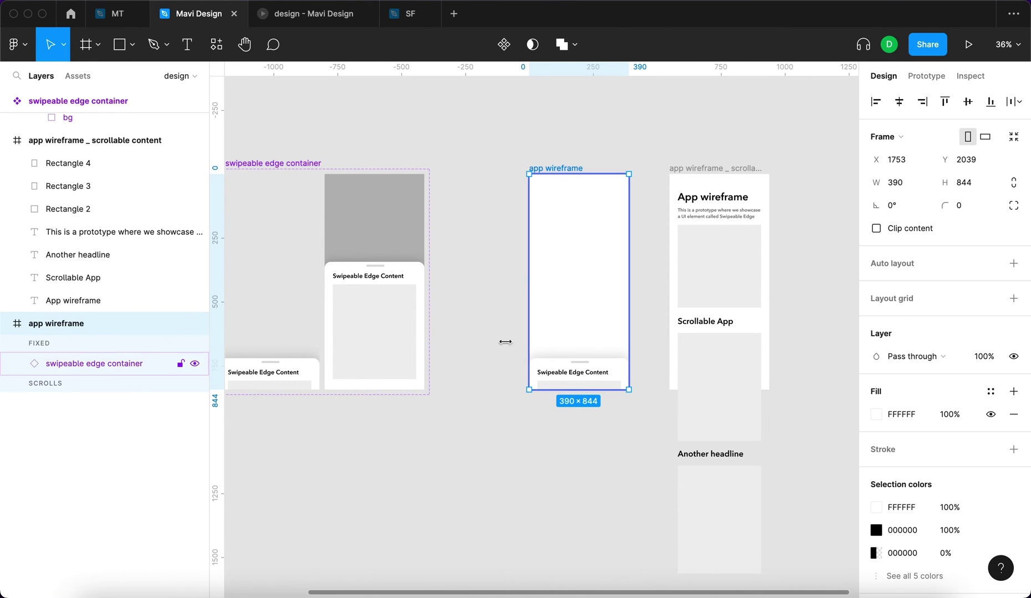
{"action": "left_click", "coordinate": [511, 303]}
Enable Clip content on the "app wireframe _ scrollable content" frame.
{"action": "left_click", "coordinate": [734, 168]}
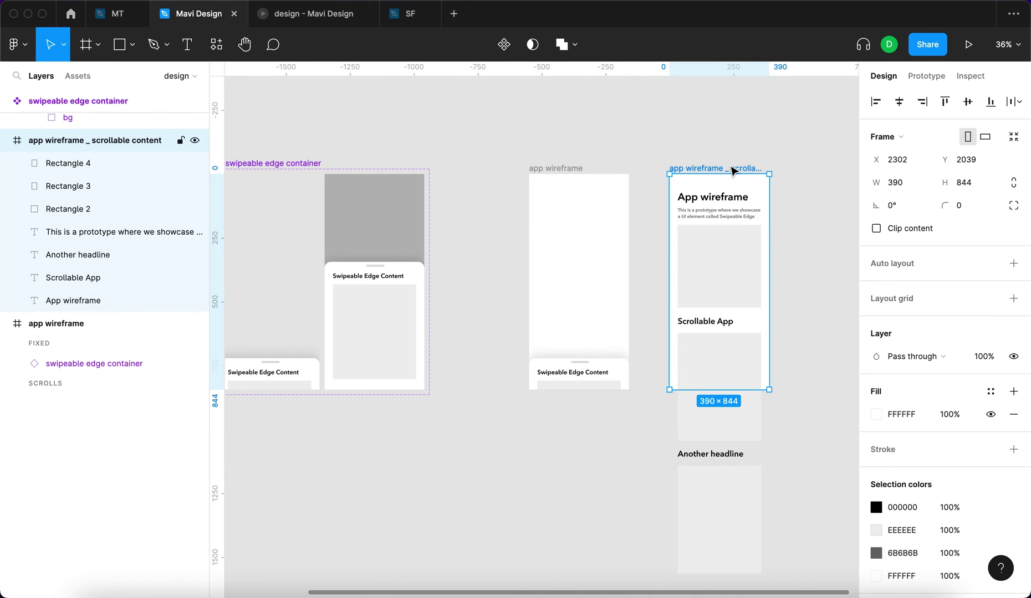
{"action": "left_click", "coordinate": [905, 231]}
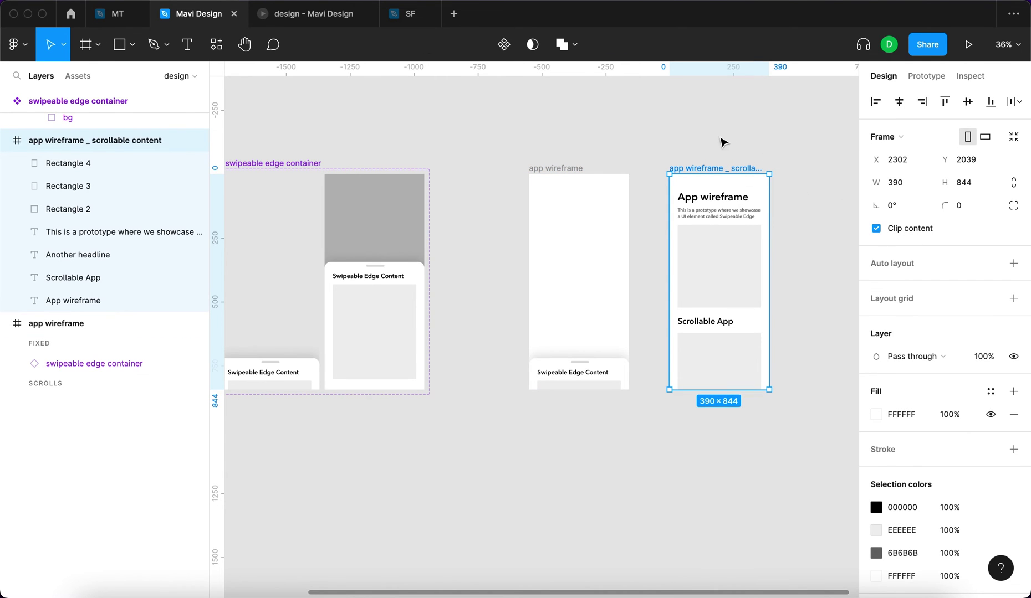
{"action": "left_click", "coordinate": [659, 158]}
Set the overflow scrolling of the original app wireframe frame to No scrolling.
{"action": "left_click", "coordinate": [576, 168]}
{"action": "left_click", "coordinate": [909, 84]}
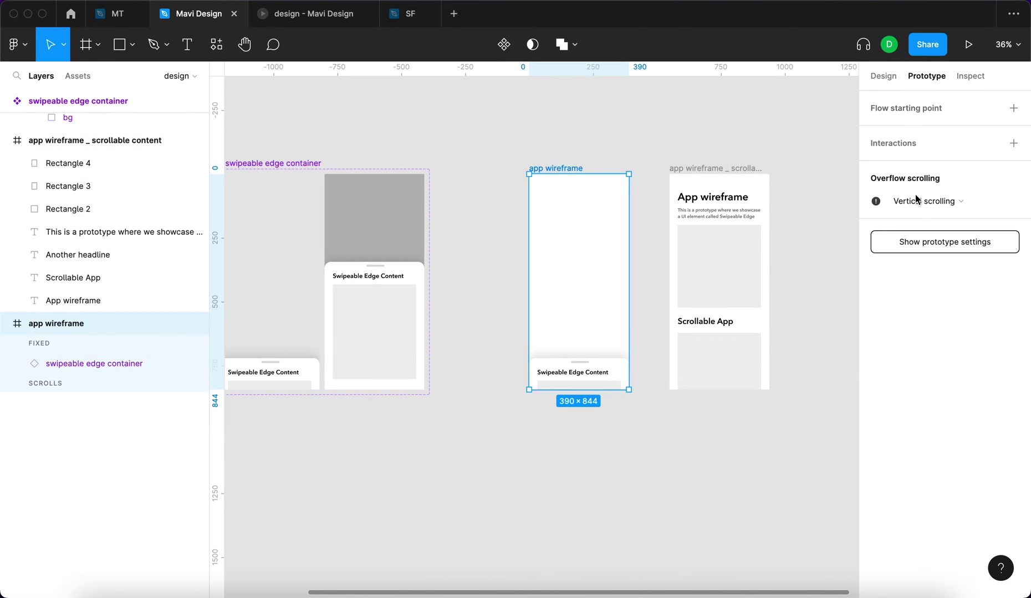
{"action": "left_click", "coordinate": [927, 210]}
{"action": "left_click", "coordinate": [927, 208]}
{"action": "left_click", "coordinate": [942, 202]}
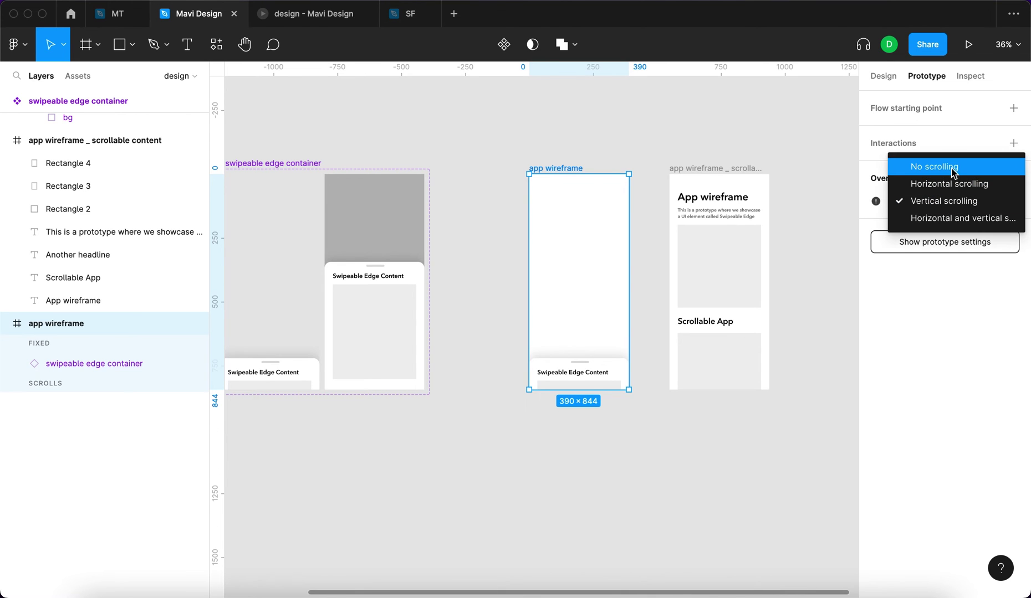
{"action": "left_click", "coordinate": [954, 167]}
Move the "app wireframe _ scrollable content" frame inside the app wireframe frame, placing it beneath the swipeable edge container layer.
{"action": "left_click", "coordinate": [731, 169]}
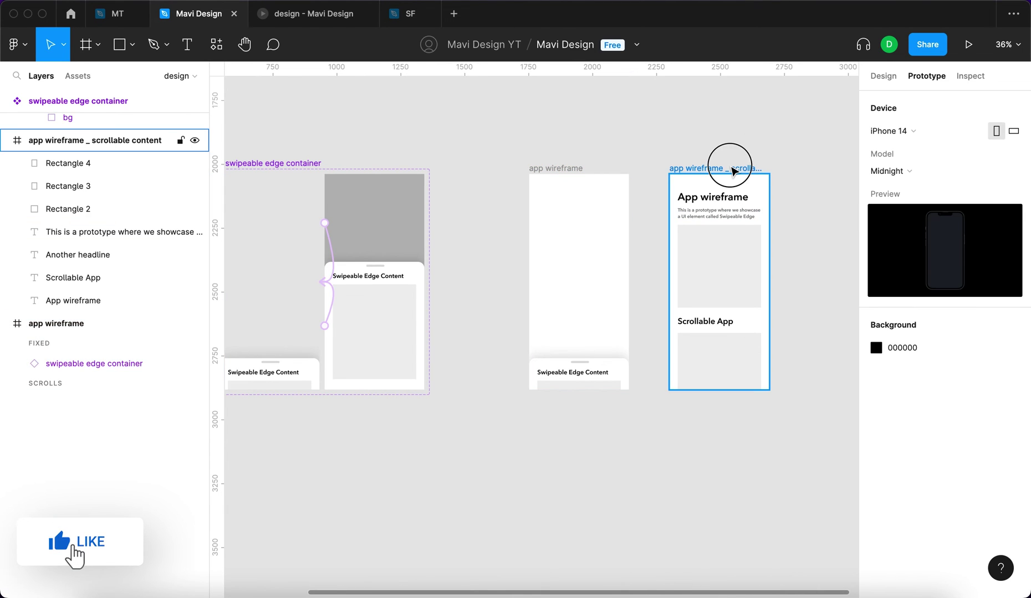
{"action": "key", "text": "Delete"}
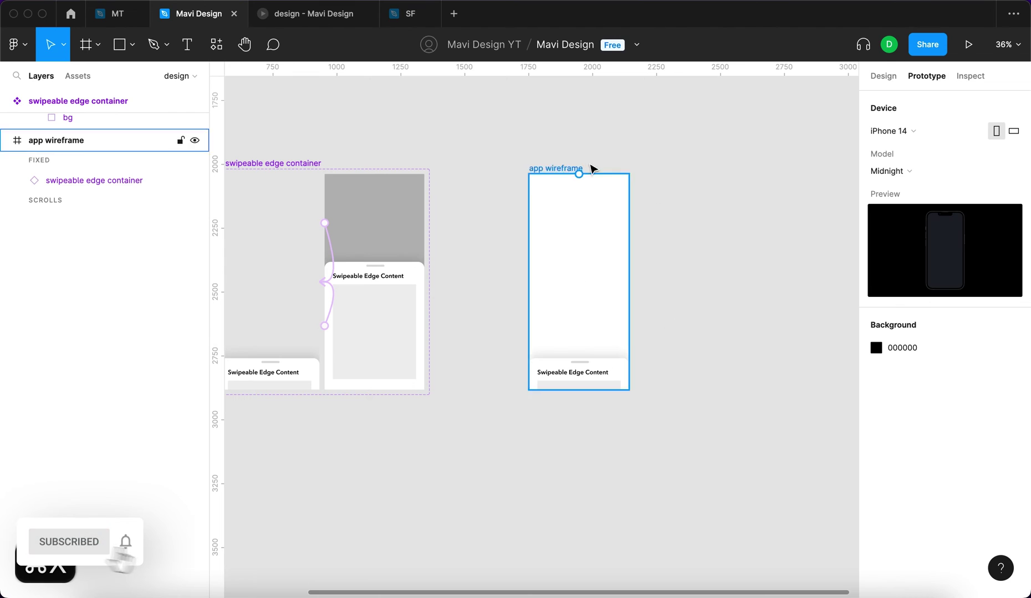
{"action": "left_click", "coordinate": [574, 172]}
{"action": "key", "text": "ctrl+v"}
{"action": "key", "text": "ctrl+z"}
{"action": "left_click", "coordinate": [882, 76]}
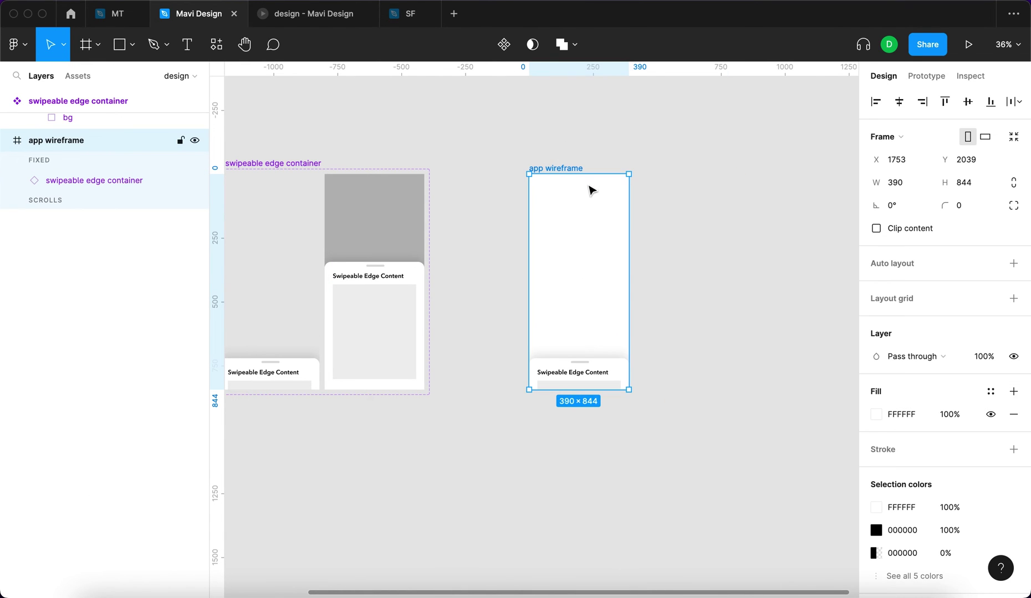
{"action": "key", "text": "super+v"}
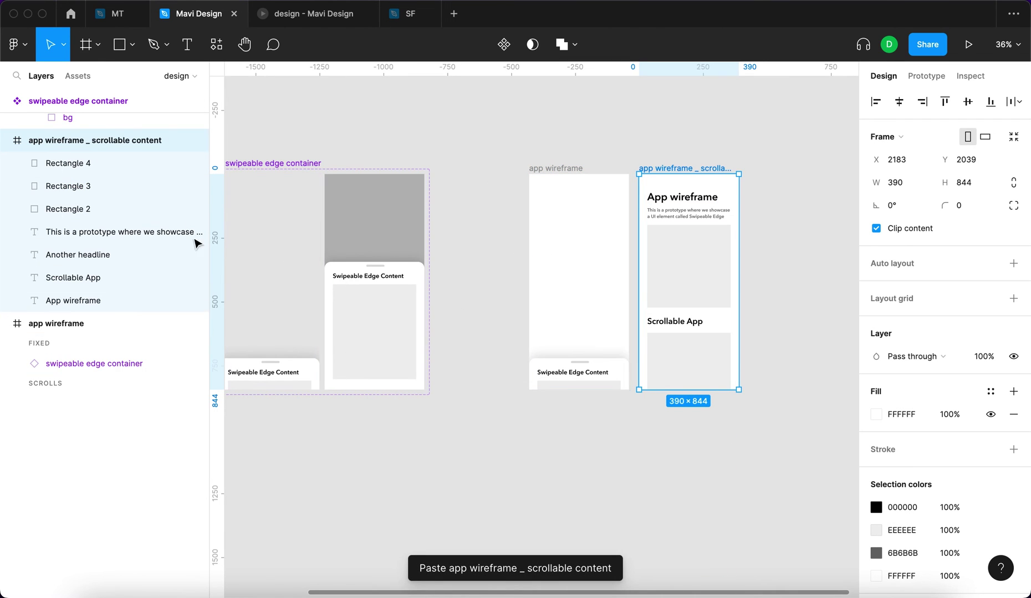
{"action": "left_click", "coordinate": [5, 141]}
{"action": "left_click_drag", "start_coordinate": [52, 145], "coordinate": [81, 244]}
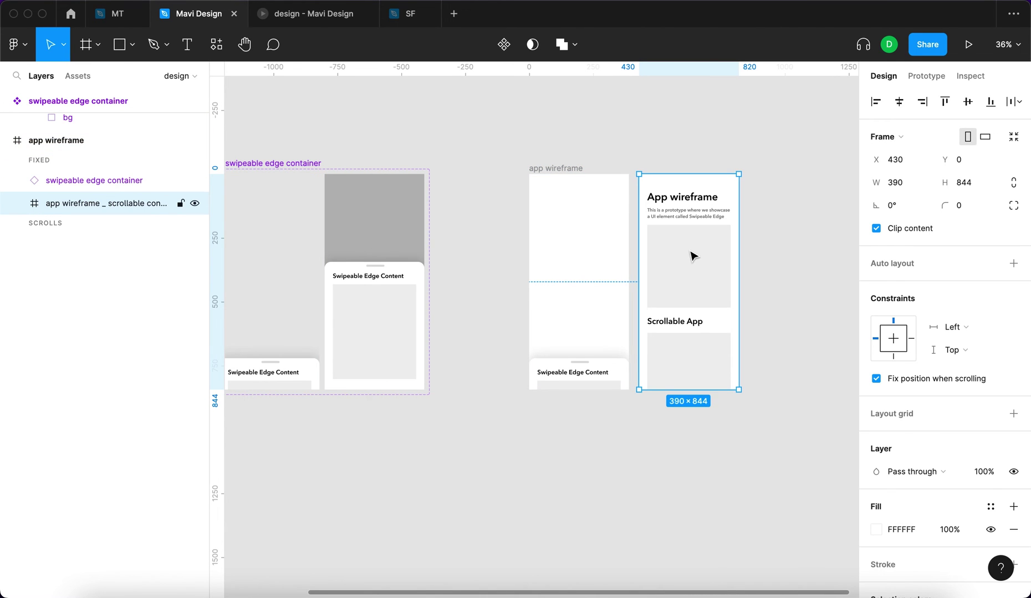
Center the scrollable content frame horizontally in the app wireframe and disable its Fix position when scrolling option.
{"action": "left_click", "coordinate": [899, 101]}
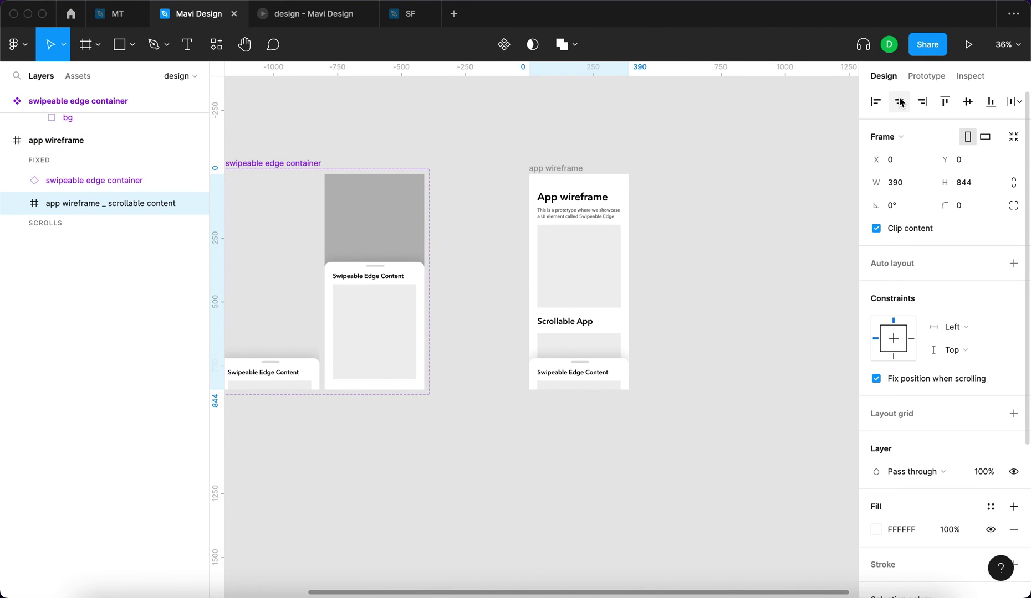
{"action": "left_click", "coordinate": [877, 380]}
{"action": "left_click", "coordinate": [710, 364]}
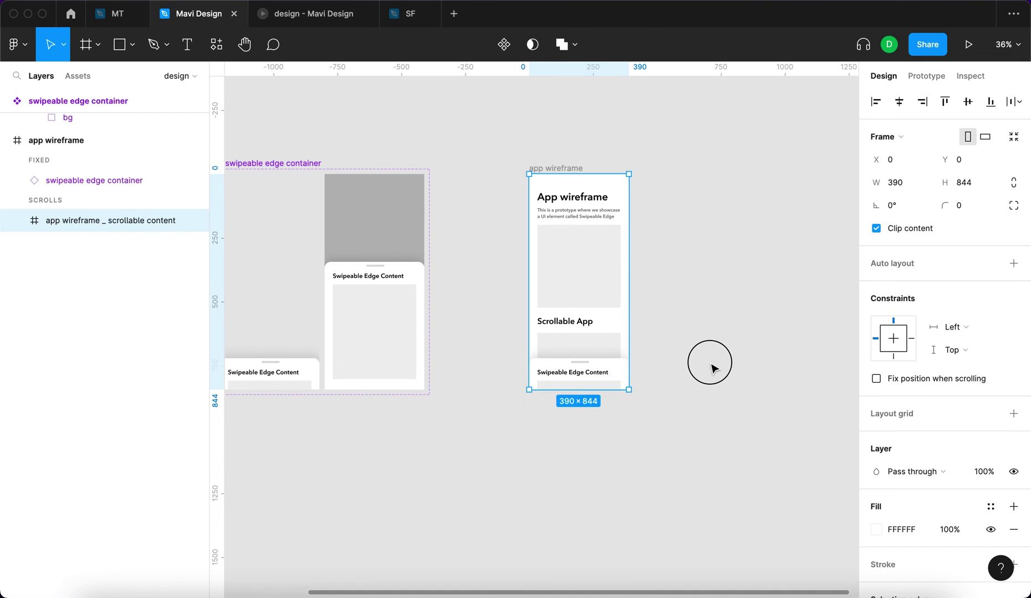
Examine the app wireframe's settings along with those of its swipeable edge container and nested scrollable content frame.
{"action": "left_click", "coordinate": [556, 166]}
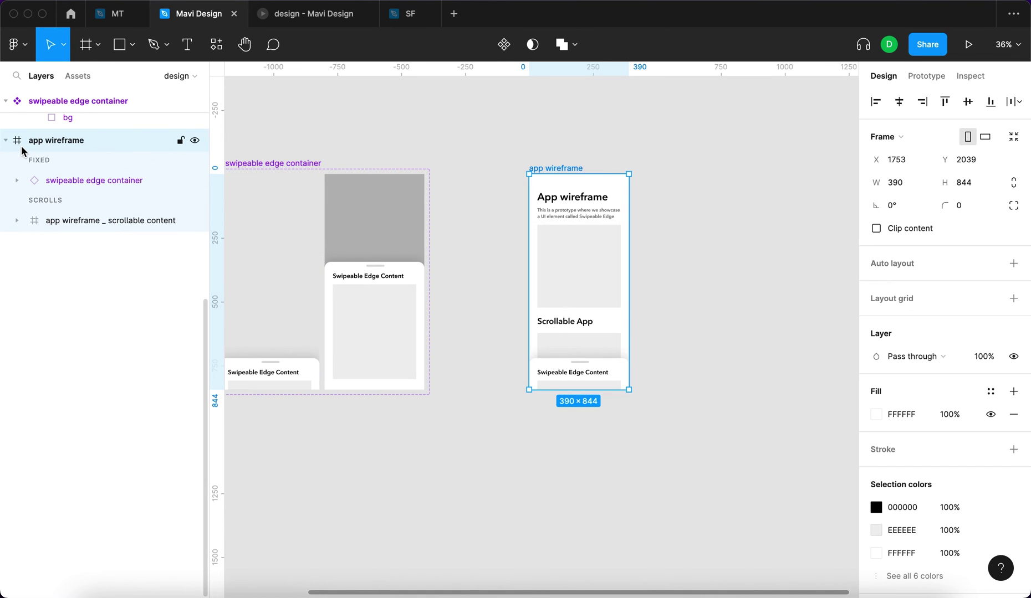
{"action": "left_click", "coordinate": [84, 180]}
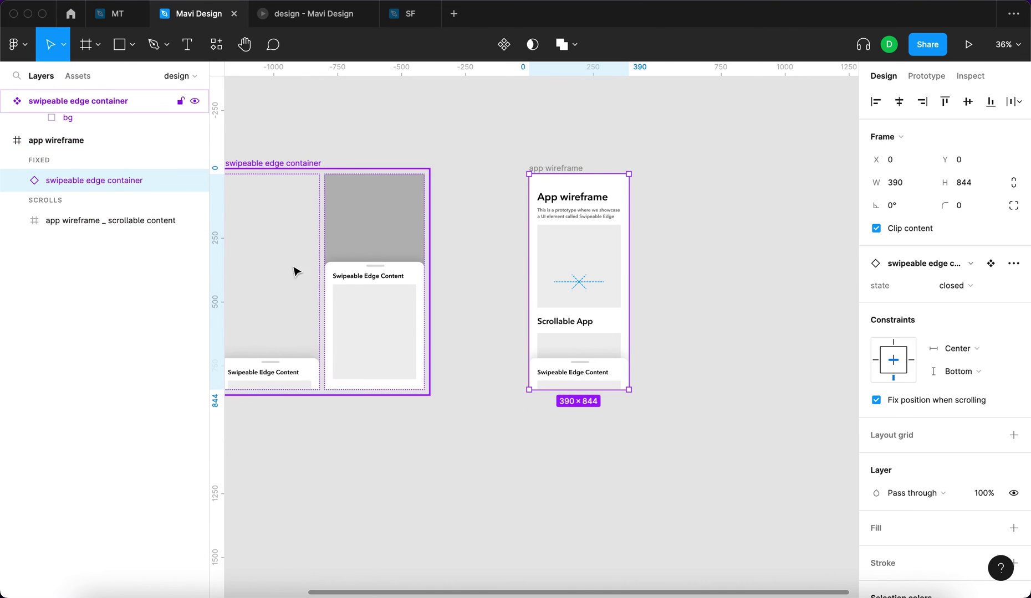
{"action": "left_click", "coordinate": [82, 220]}
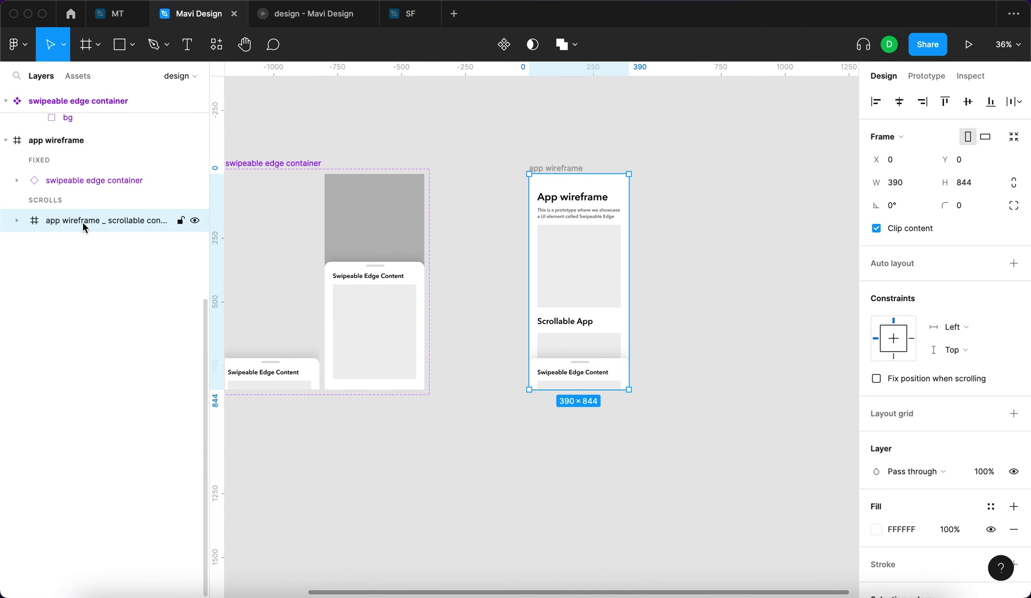
{"action": "left_click", "coordinate": [552, 175]}
{"action": "left_click", "coordinate": [534, 164]}
{"action": "left_click", "coordinate": [516, 147]}
Scroll the wireframe in the prototype preview and test opening and closing the swipeable edge over the scrolled content.
{"action": "left_click", "coordinate": [327, 14]}
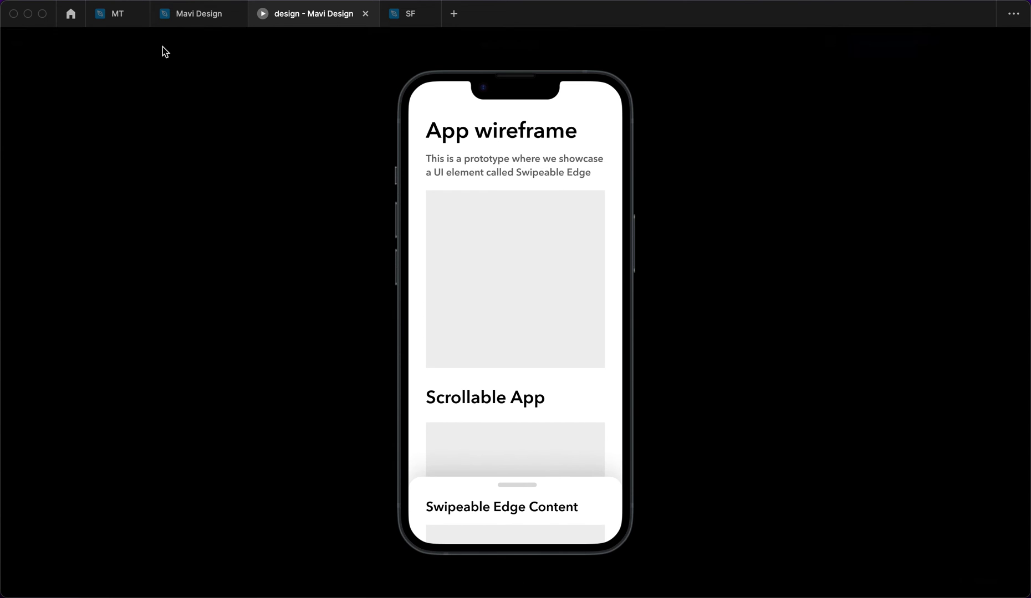
{"action": "scroll", "coordinate": [550, 277], "scroll_direction": "down", "scroll_amount": 5}
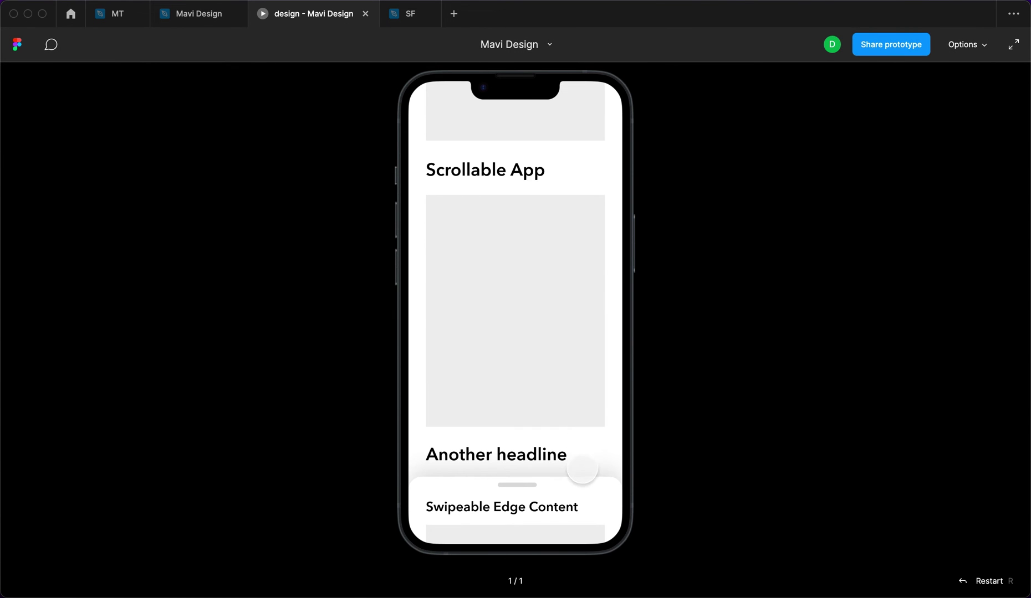
{"action": "left_click", "coordinate": [575, 507]}
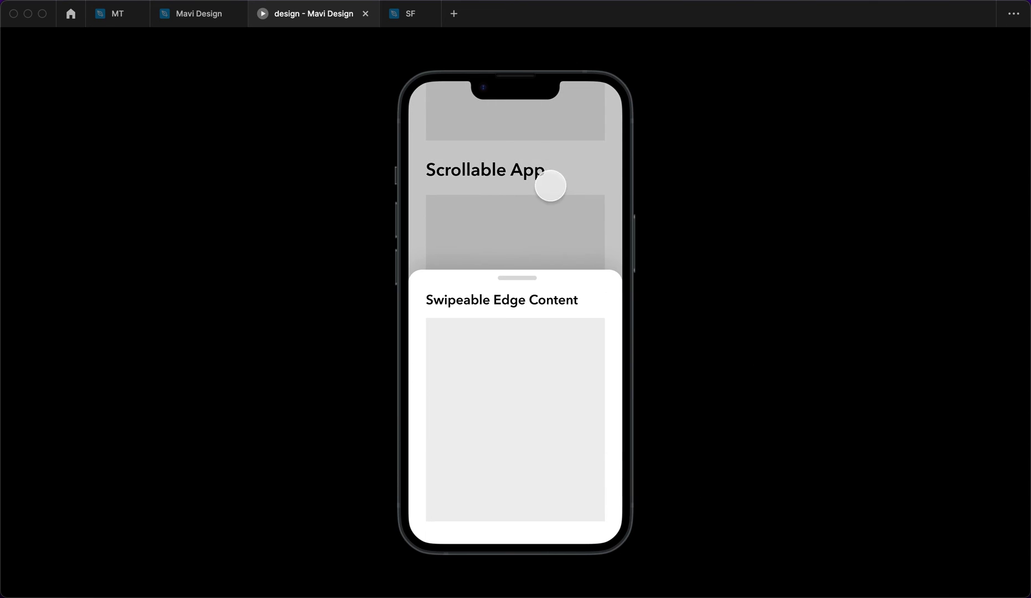
{"action": "left_click", "coordinate": [585, 218]}
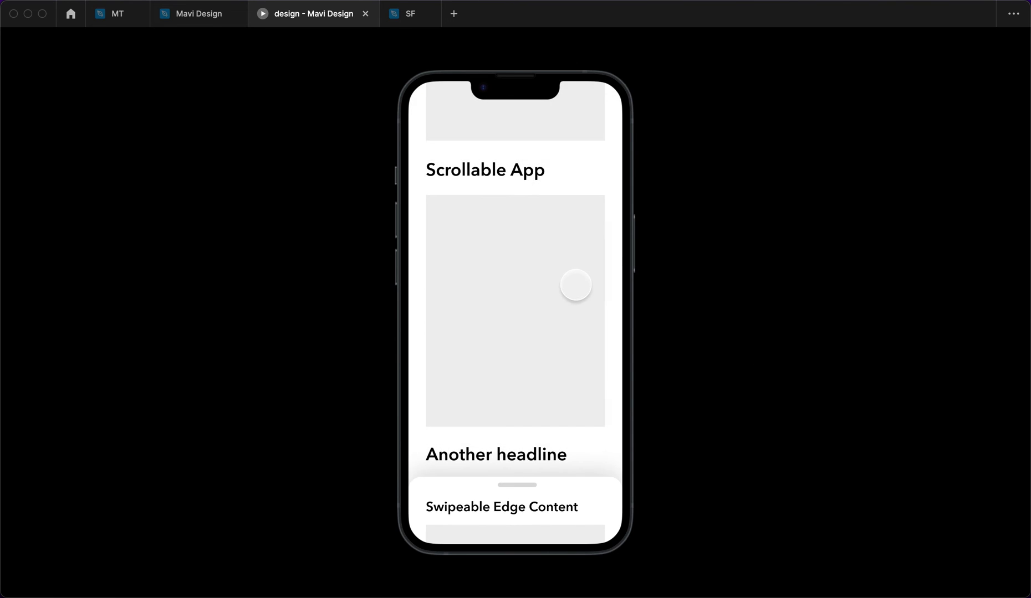
{"action": "scroll", "coordinate": [575, 283], "scroll_direction": "up", "scroll_amount": 5}
Test opening and closing the swipeable edge at further scroll positions, returning the content to its beginning.
{"action": "left_click_drag", "start_coordinate": [565, 389], "coordinate": [559, 172]}
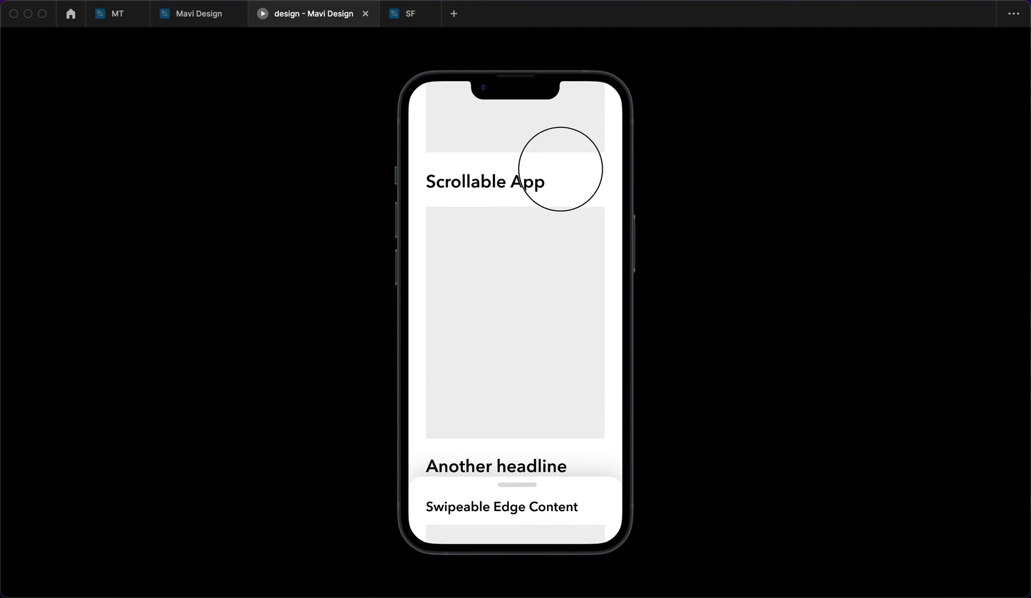
{"action": "left_click", "coordinate": [584, 499]}
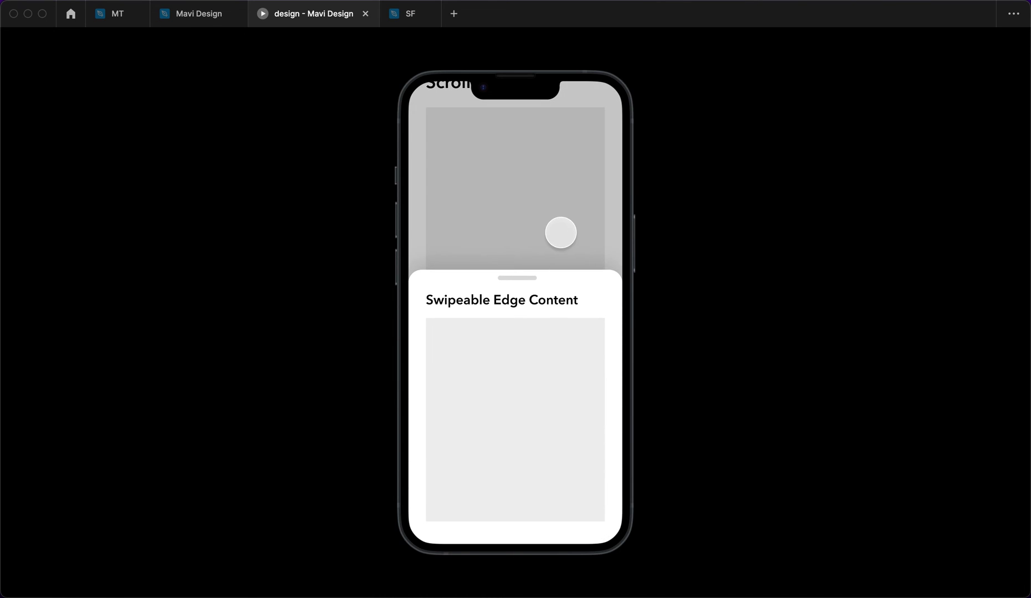
{"action": "left_click", "coordinate": [559, 230]}
{"action": "left_click_drag", "start_coordinate": [532, 398], "coordinate": [557, 218]}
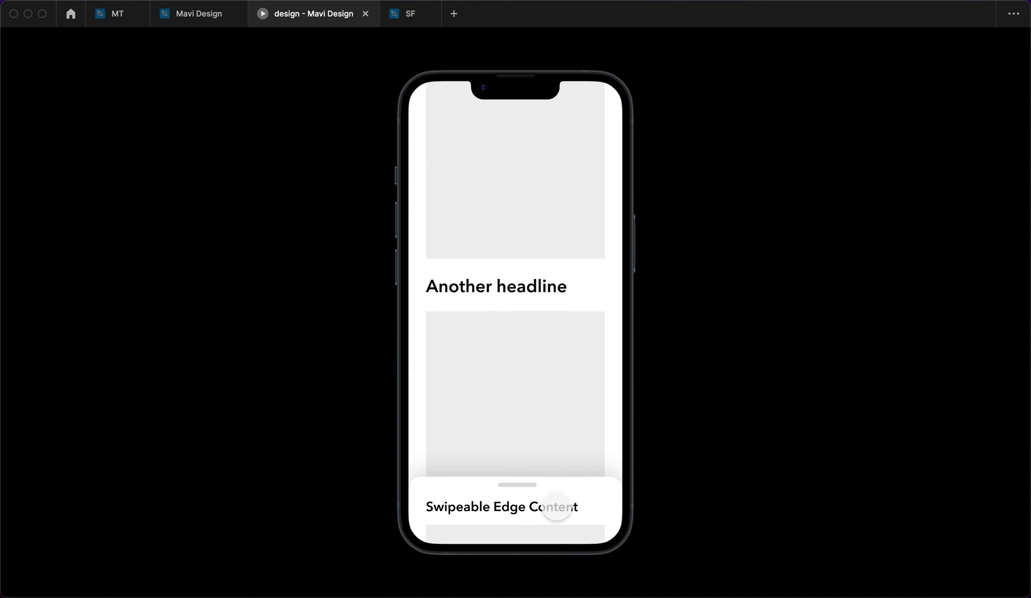
{"action": "left_click", "coordinate": [557, 504]}
{"action": "left_click_drag", "start_coordinate": [575, 312], "coordinate": [580, 520]}
{"action": "left_click", "coordinate": [575, 515]}
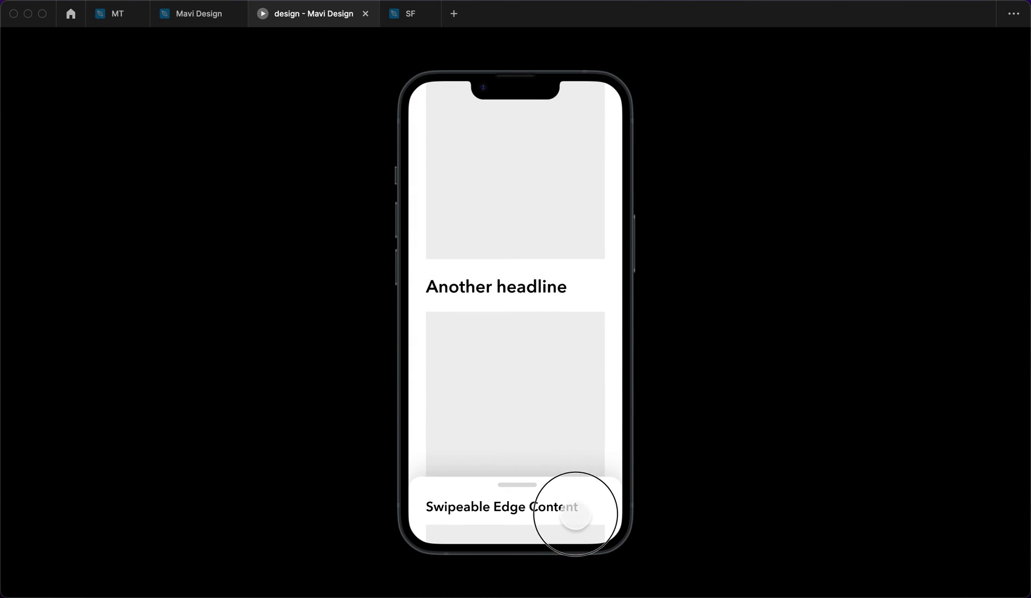
{"action": "left_click_drag", "start_coordinate": [584, 299], "coordinate": [555, 329]}
{"action": "left_click_drag", "start_coordinate": [552, 218], "coordinate": [537, 403]}
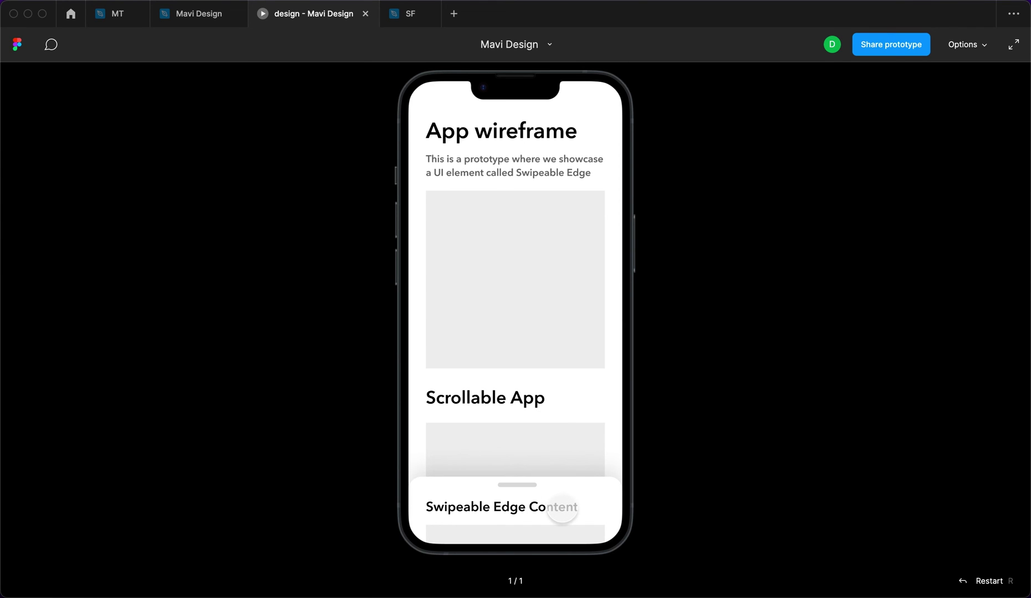
Return to the design file and examine the prototype settings of the swipeable edge container's open variant.
{"action": "left_click", "coordinate": [198, 16]}
{"action": "scroll", "coordinate": [449, 281], "scroll_direction": "left", "scroll_amount": 4}
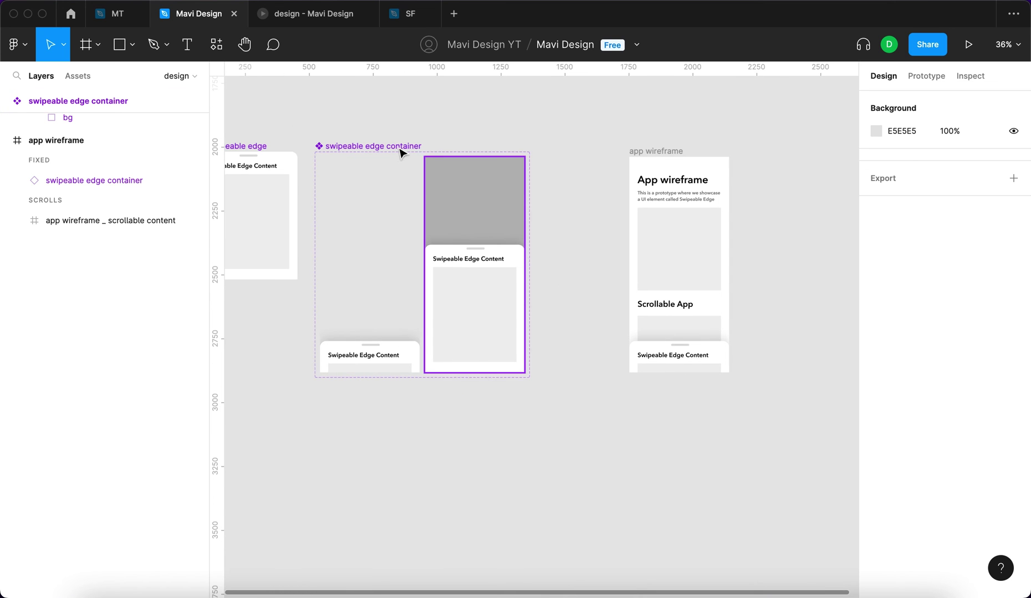
{"action": "left_click", "coordinate": [388, 145]}
{"action": "key", "text": "Return"}
{"action": "left_click", "coordinate": [926, 76]}
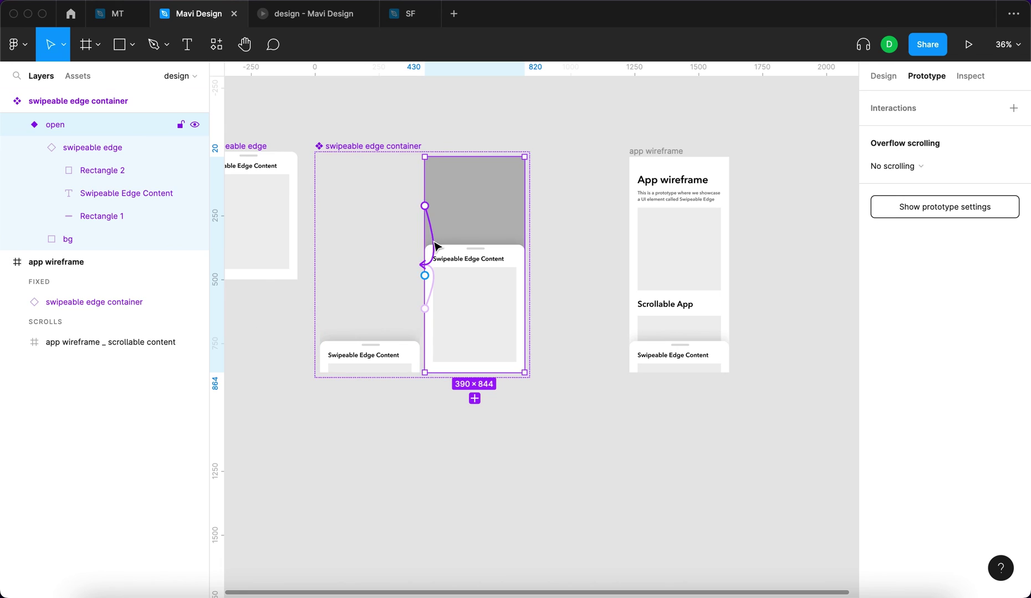
Move the app wireframe frame closer to the swipeable edge container, to X 1479 and Y 2039.
{"action": "left_click", "coordinate": [684, 144]}
{"action": "left_click", "coordinate": [683, 152]}
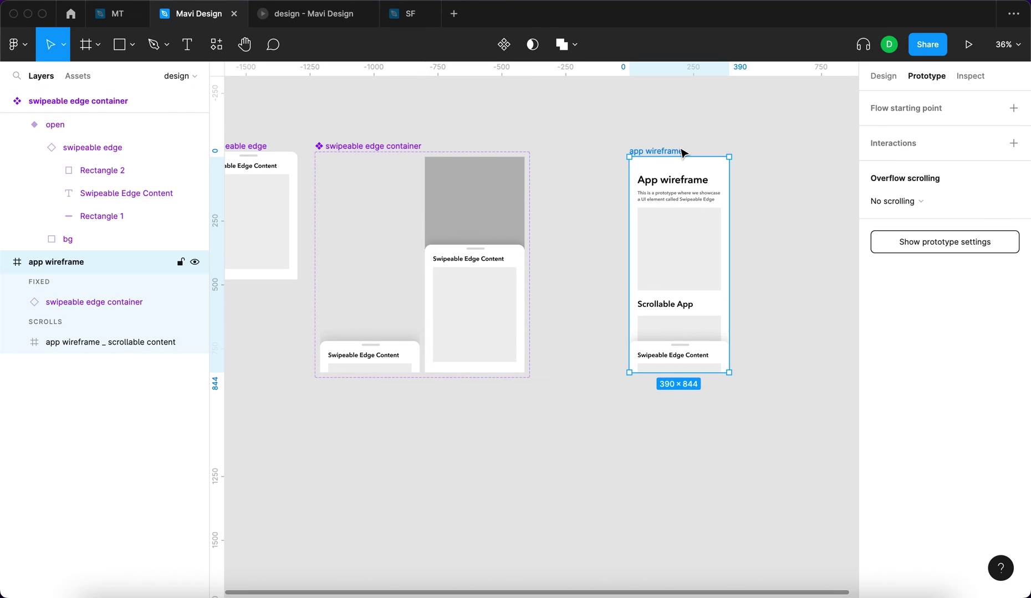
{"action": "left_click_drag", "start_coordinate": [667, 153], "coordinate": [610, 153]}
{"action": "left_click", "coordinate": [641, 209]}
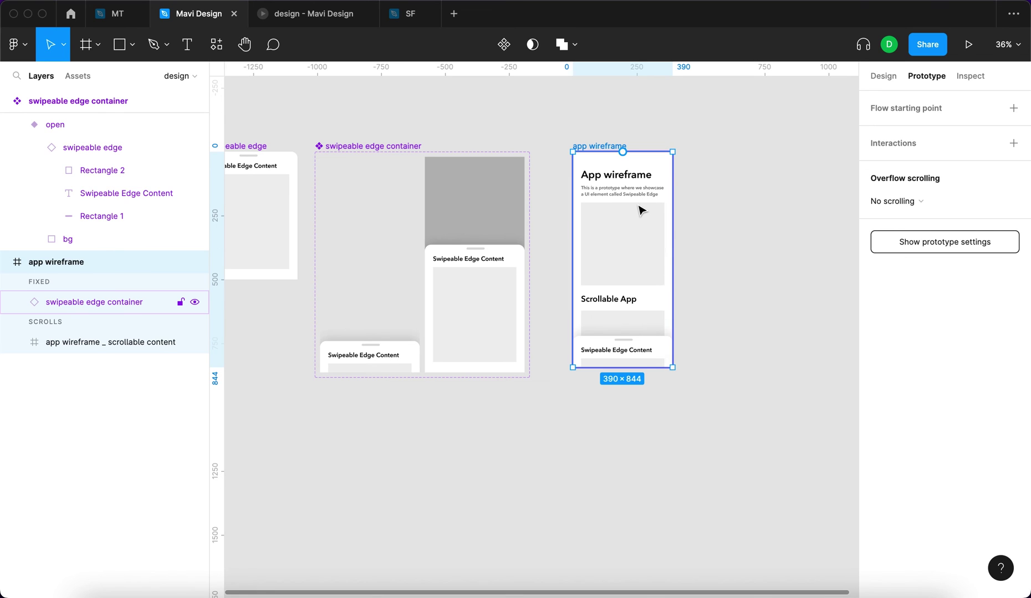
{"action": "left_click", "coordinate": [881, 76]}
{"action": "left_click_drag", "start_coordinate": [592, 146], "coordinate": [577, 150]}
{"action": "left_click", "coordinate": [46, 342]}
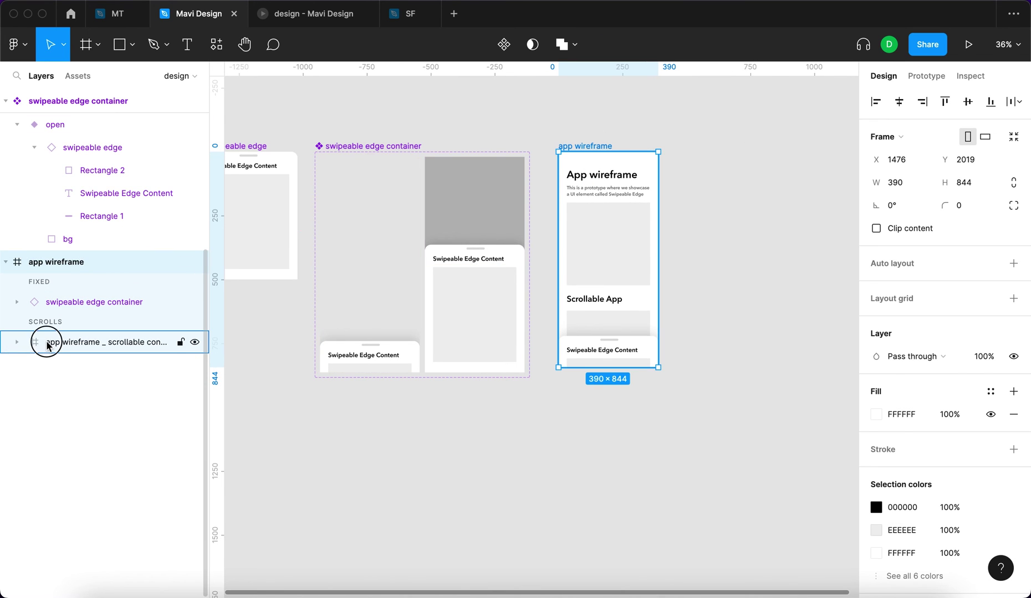
{"action": "left_click", "coordinate": [733, 249]}
{"action": "left_click_drag", "start_coordinate": [585, 148], "coordinate": [577, 155]}
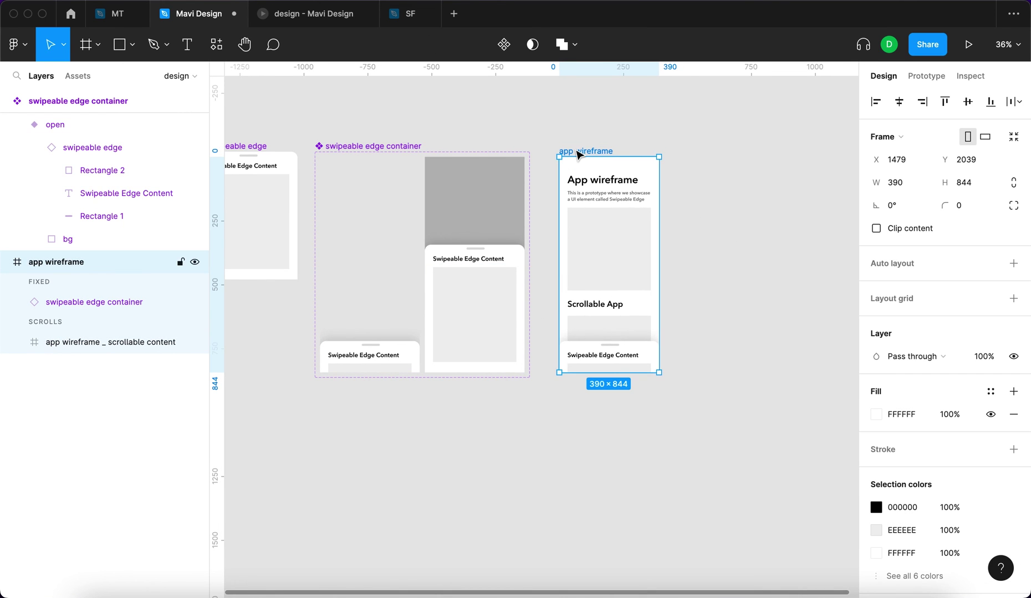
{"action": "left_click", "coordinate": [728, 183]}
{"action": "left_click_drag", "start_coordinate": [725, 195], "coordinate": [795, 193]}
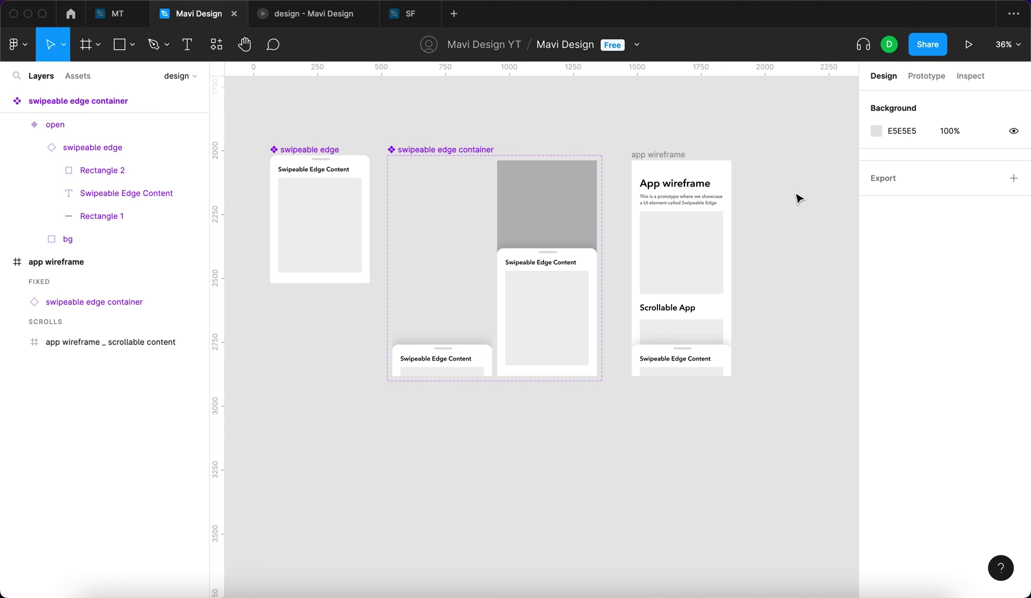
Preview the prototype again, scrolling the content and opening and closing the swipeable edge from the start of the page.
{"action": "left_click", "coordinate": [288, 17]}
{"action": "scroll", "coordinate": [448, 284], "scroll_direction": "down", "scroll_amount": 5}
{"action": "scroll", "coordinate": [448, 284], "scroll_direction": "up", "scroll_amount": 5}
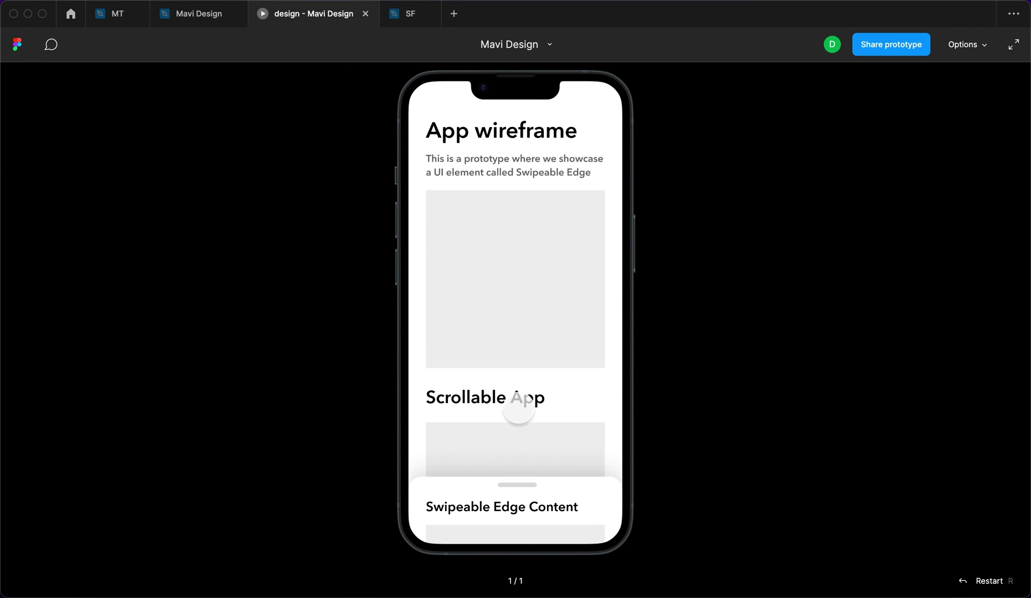
{"action": "left_click", "coordinate": [581, 501]}
{"action": "scroll", "coordinate": [549, 221], "scroll_direction": "down", "scroll_amount": 1}
{"action": "scroll", "coordinate": [549, 221], "scroll_direction": "up", "scroll_amount": 1}
{"action": "left_click", "coordinate": [549, 221]}
{"action": "left_click", "coordinate": [773, 313]}
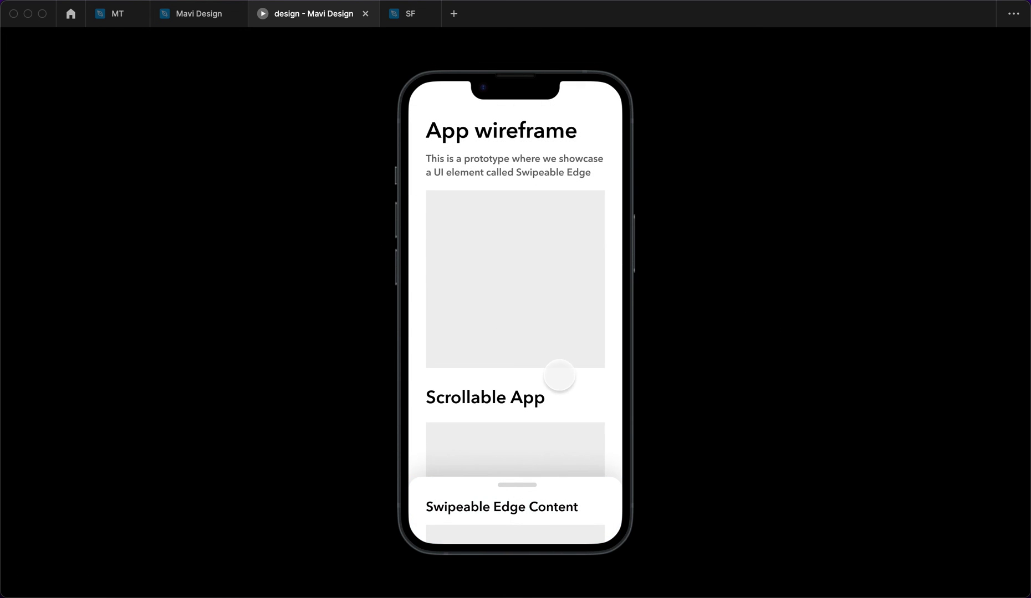
Test the prototype by scrolling the app content and opening and closing the swipeable edge partway down the page.
{"action": "left_click_drag", "start_coordinate": [563, 442], "coordinate": [550, 311]}
{"action": "left_click", "coordinate": [549, 243]}
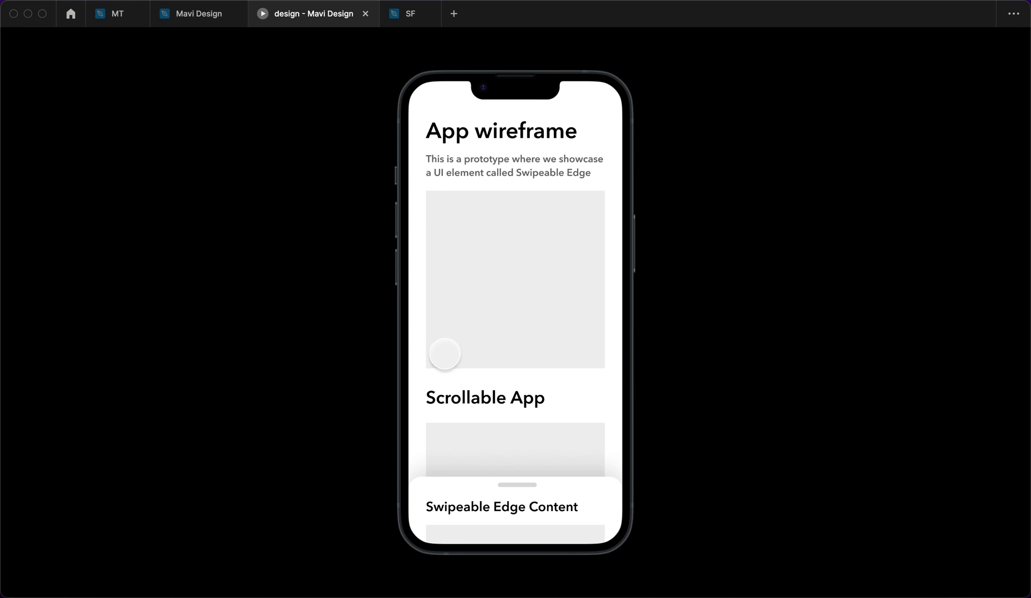
{"action": "left_click_drag", "start_coordinate": [578, 433], "coordinate": [575, 223]}
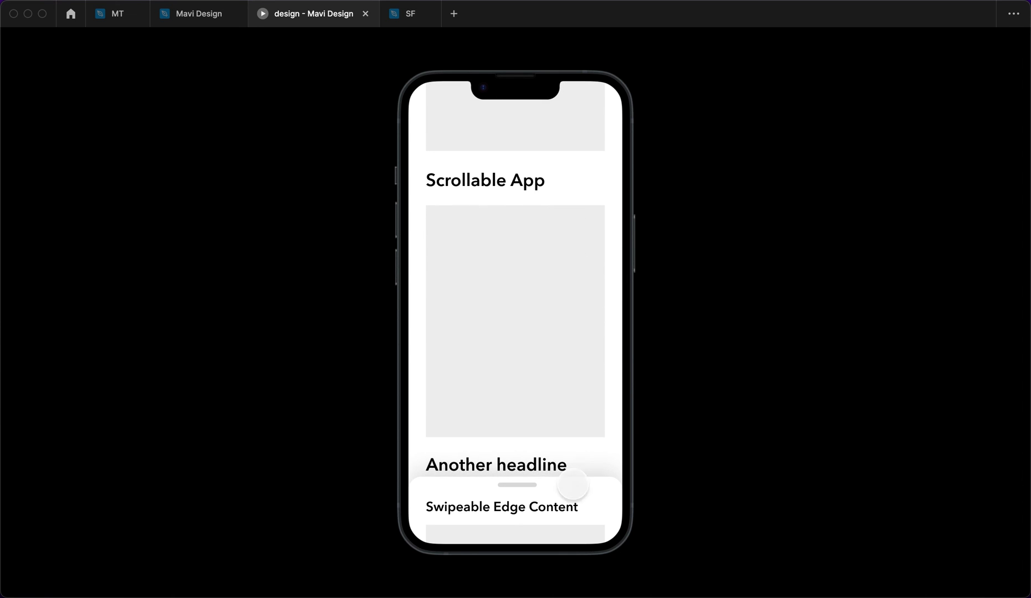
{"action": "left_click", "coordinate": [573, 508]}
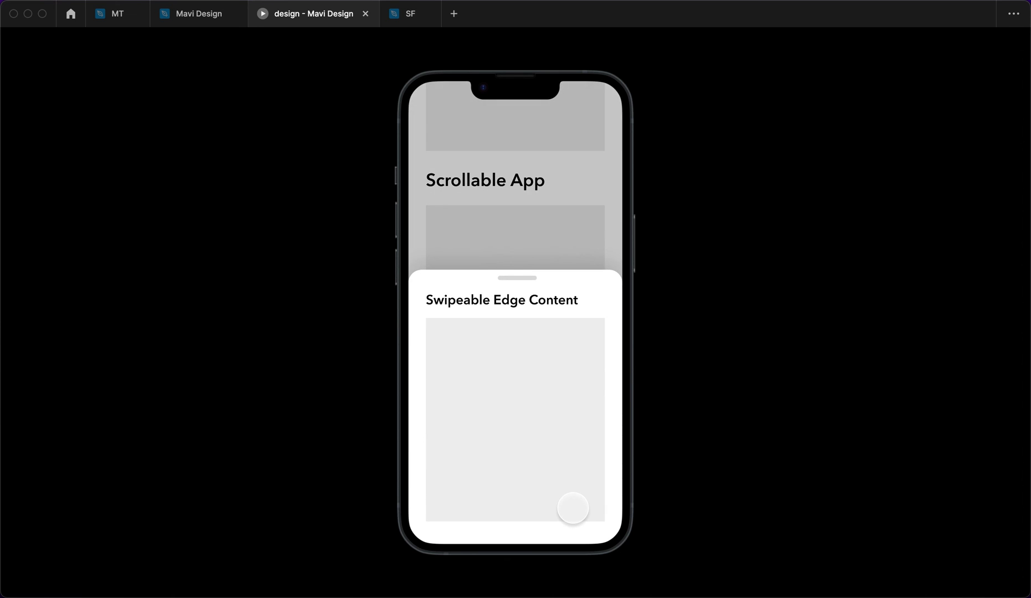
{"action": "left_click_drag", "start_coordinate": [527, 261], "coordinate": [533, 216]}
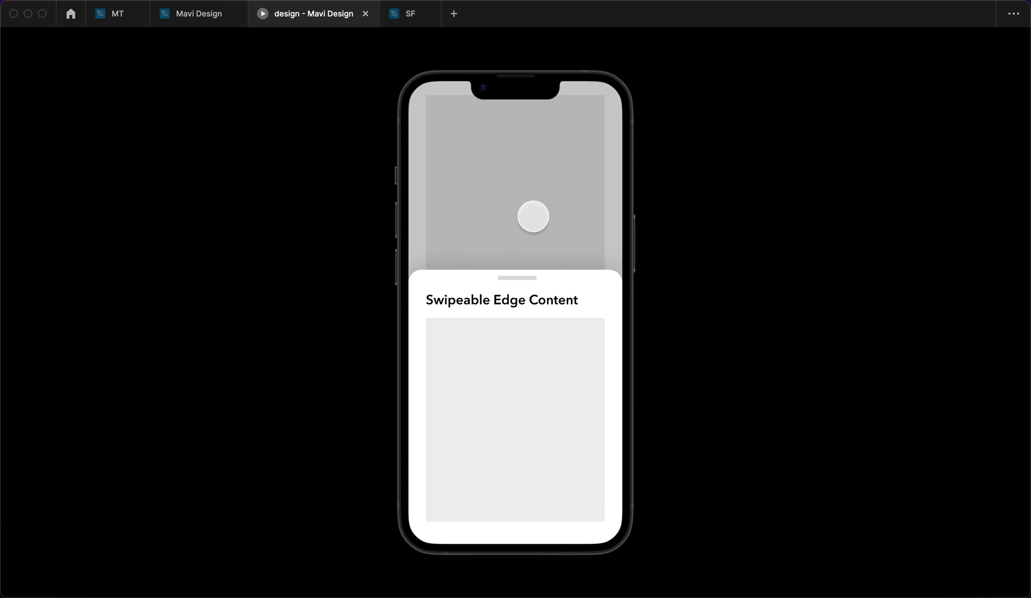
{"action": "left_click_drag", "start_coordinate": [559, 289], "coordinate": [556, 476]}
Open and close the swipeable edge at the start of the content and again after scrolling down to another headline.
{"action": "scroll", "coordinate": [532, 340], "scroll_direction": "down", "scroll_amount": 2}
{"action": "scroll", "coordinate": [529, 354], "scroll_direction": "up", "scroll_amount": 5}
{"action": "left_click", "coordinate": [559, 506]}
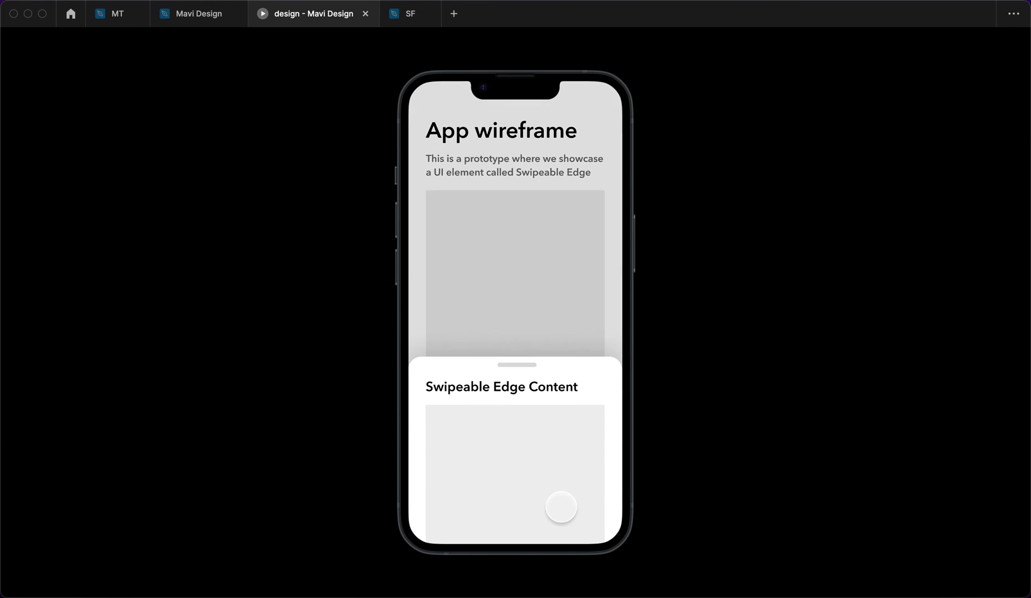
{"action": "left_click", "coordinate": [553, 204]}
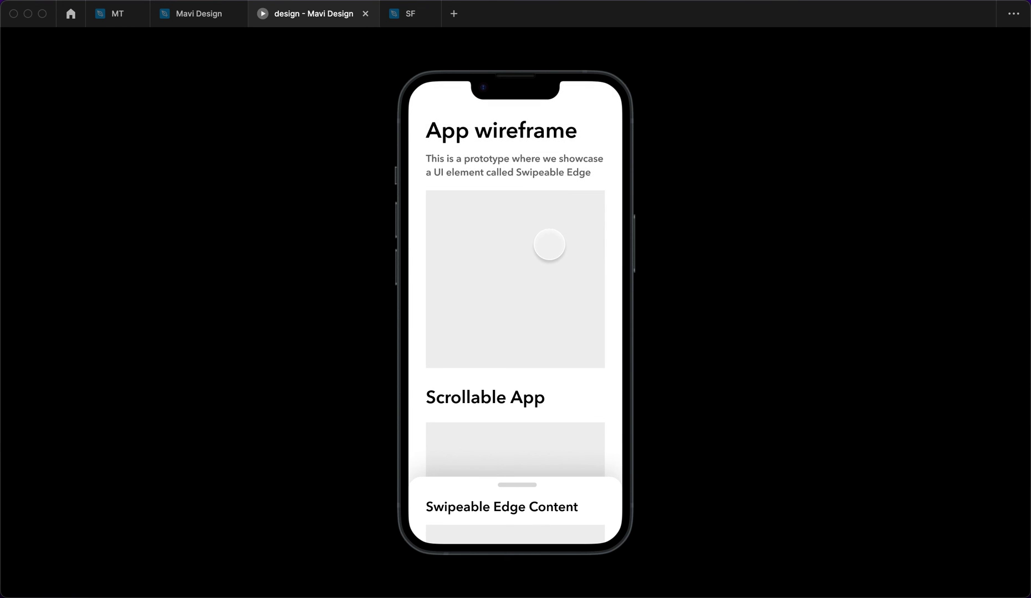
{"action": "scroll", "coordinate": [509, 359], "scroll_direction": "down", "scroll_amount": 5}
{"action": "left_click", "coordinate": [560, 505]}
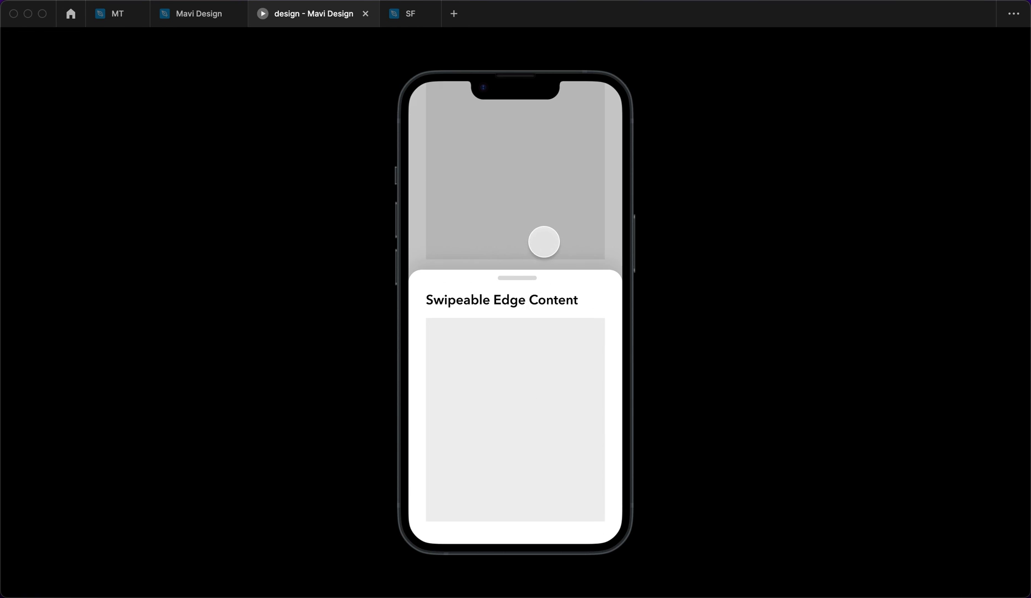
{"action": "left_click", "coordinate": [558, 214]}
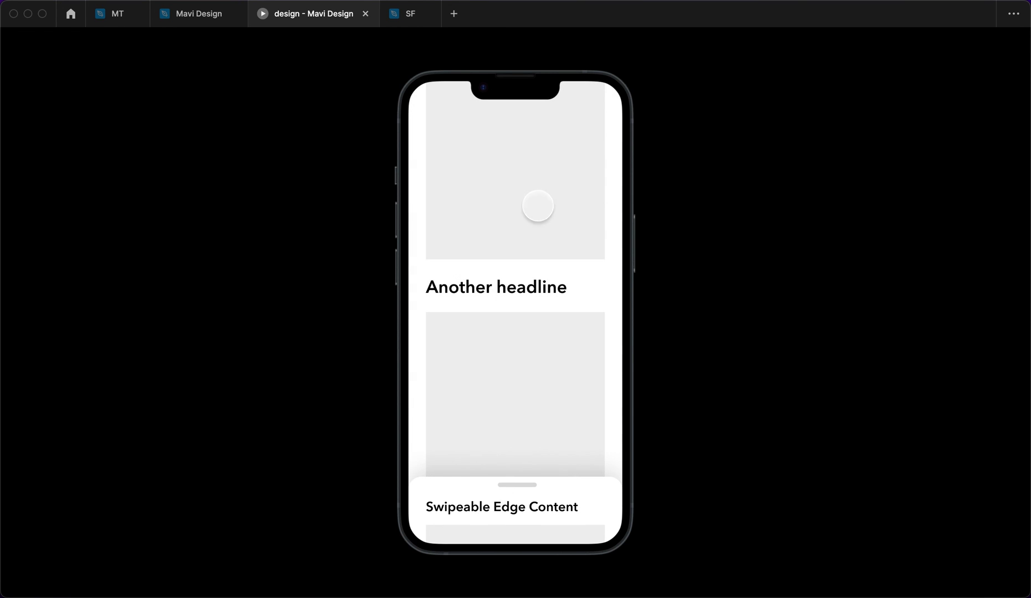
In the design file, colour the App wireframe heading inside the scrollable content frame blue, 2622FF.
{"action": "left_click", "coordinate": [205, 21]}
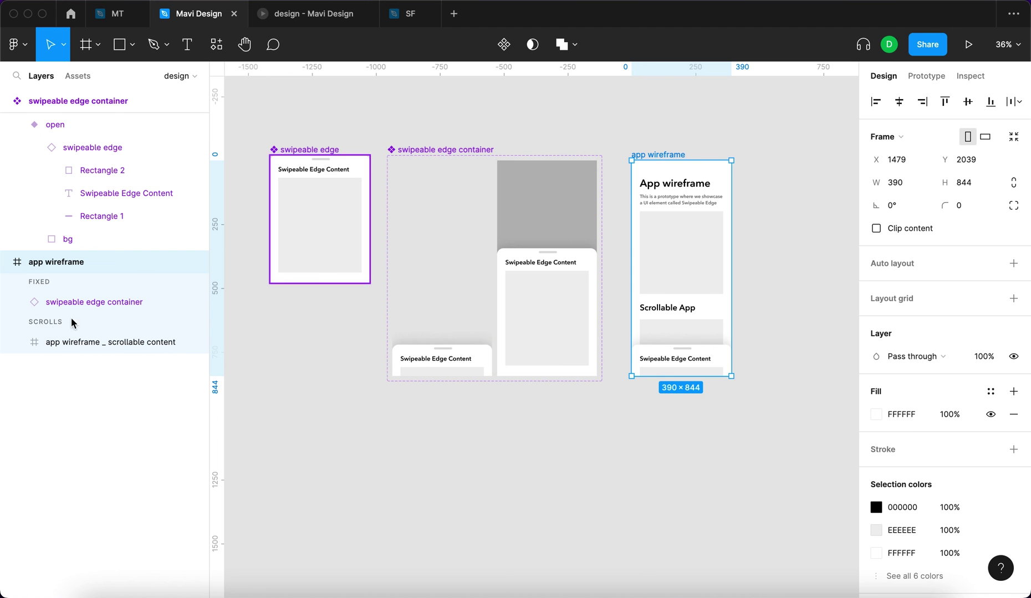
{"action": "left_click", "coordinate": [46, 342]}
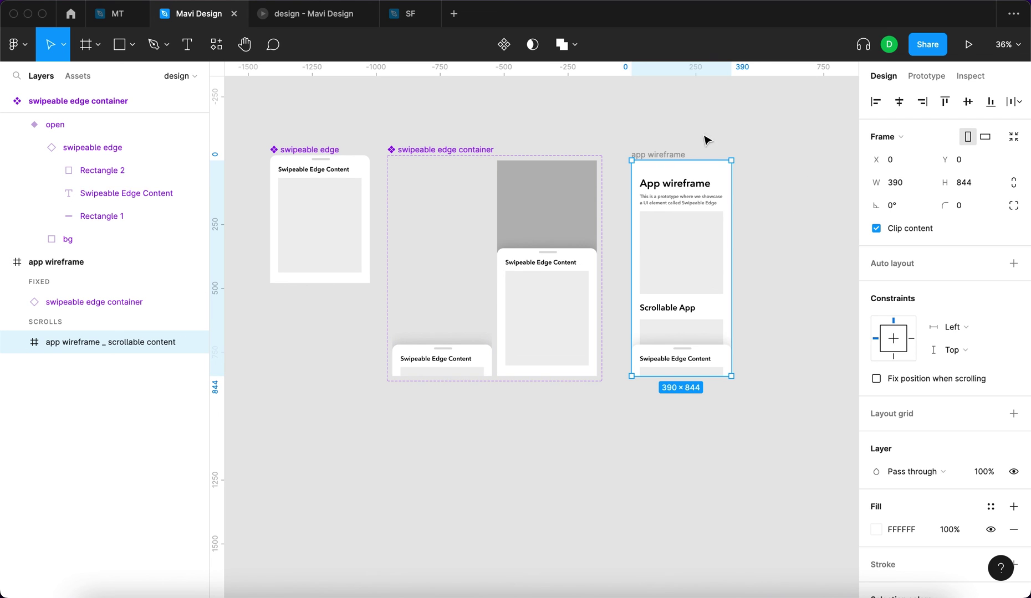
{"action": "left_click", "coordinate": [17, 341]}
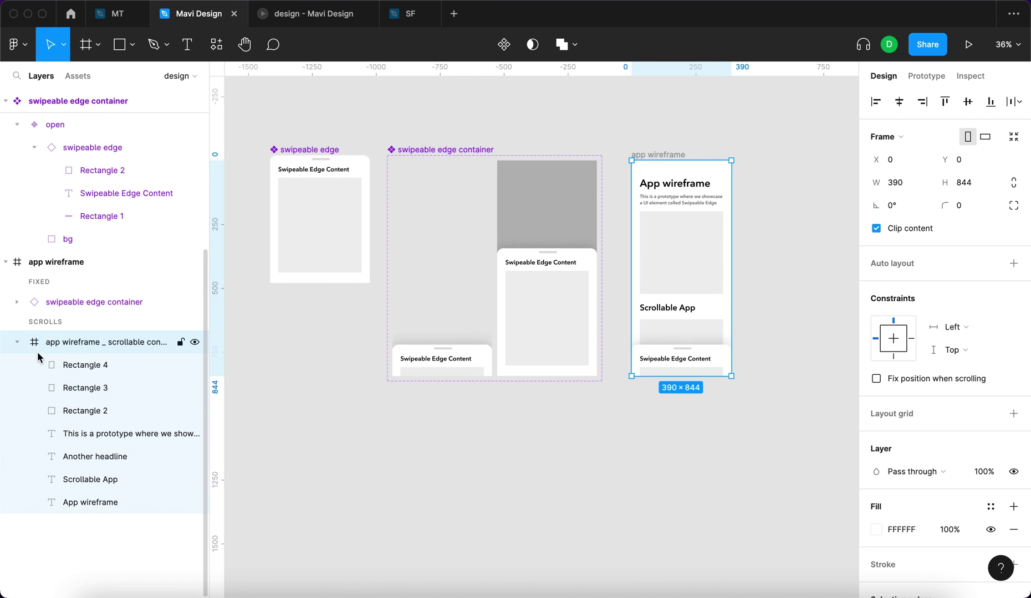
{"action": "left_click", "coordinate": [130, 452]}
{"action": "left_click", "coordinate": [117, 501]}
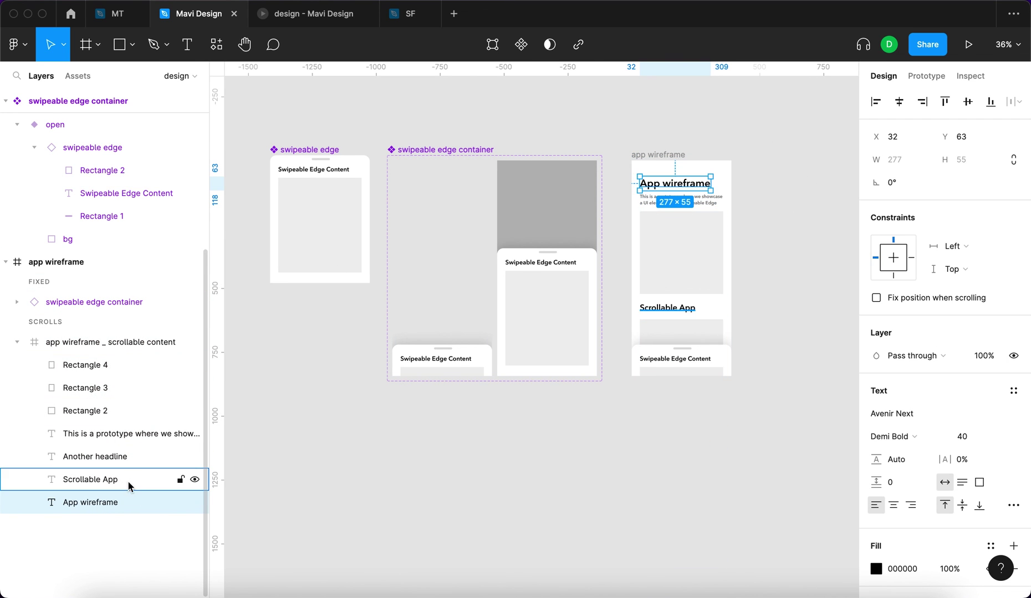
{"action": "scroll", "coordinate": [934, 480], "scroll_direction": "down", "scroll_amount": 1}
{"action": "left_click", "coordinate": [876, 542]}
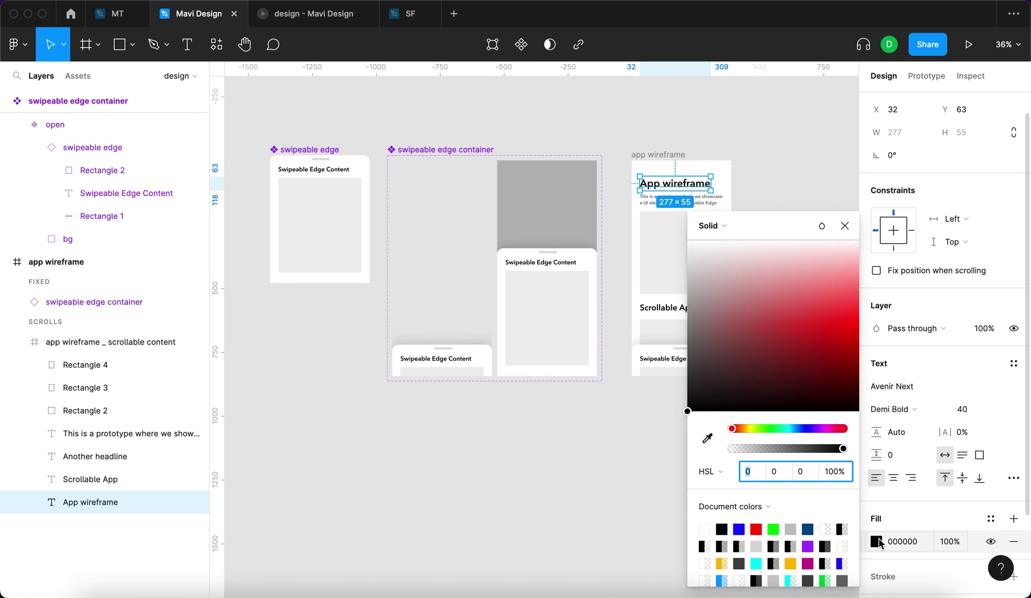
{"action": "left_click_drag", "start_coordinate": [779, 434], "coordinate": [807, 431]}
{"action": "left_click_drag", "start_coordinate": [817, 357], "coordinate": [876, 313]}
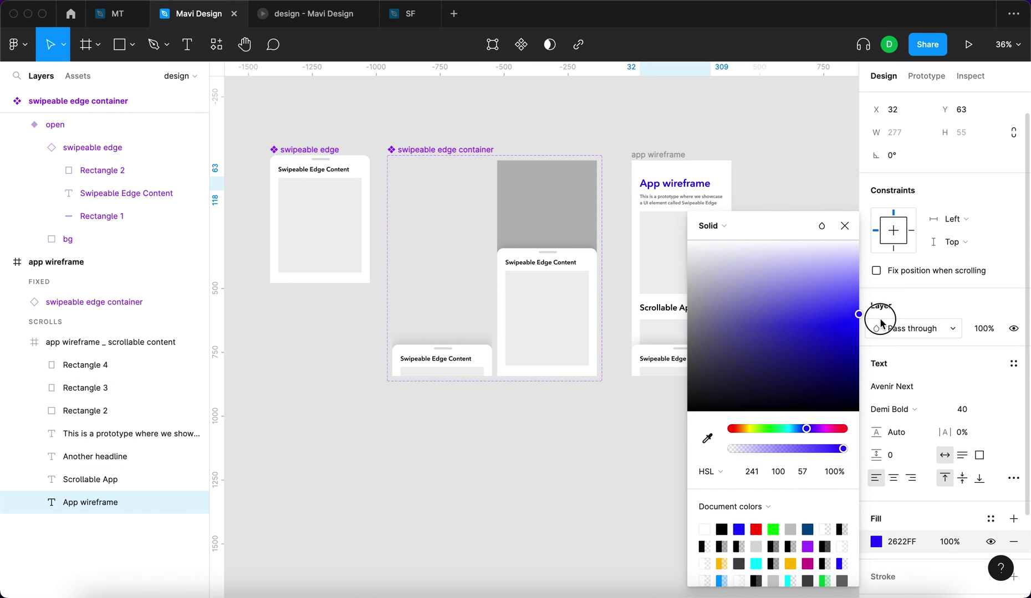
{"action": "left_click", "coordinate": [792, 154]}
{"action": "left_click", "coordinate": [791, 151]}
Set the fill of the Swipeable Edge Content title in the swipeable edge main component to blue, 0249FF.
{"action": "left_click", "coordinate": [311, 170]}
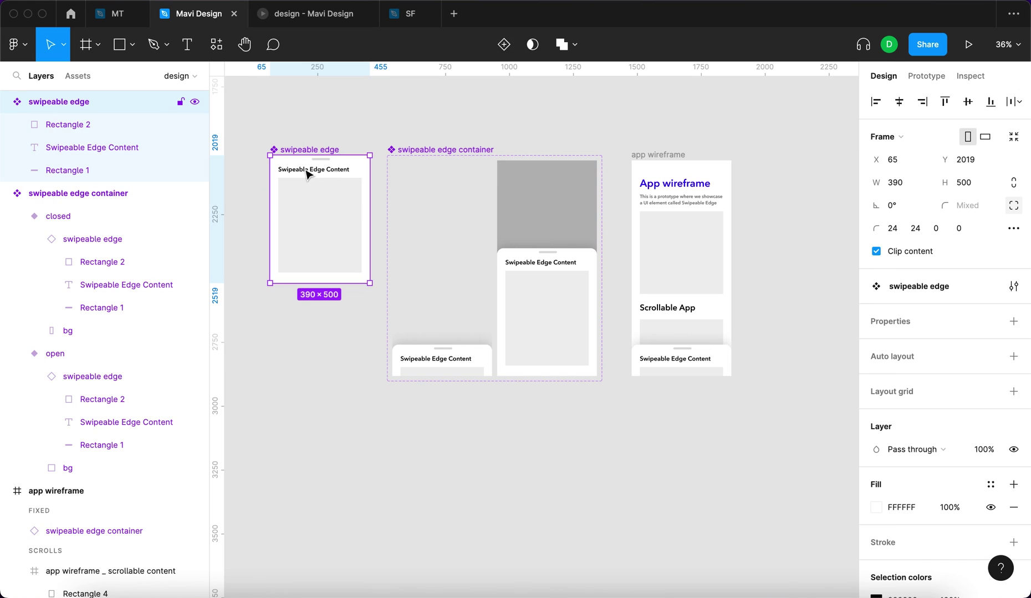
{"action": "left_click", "coordinate": [287, 173]}
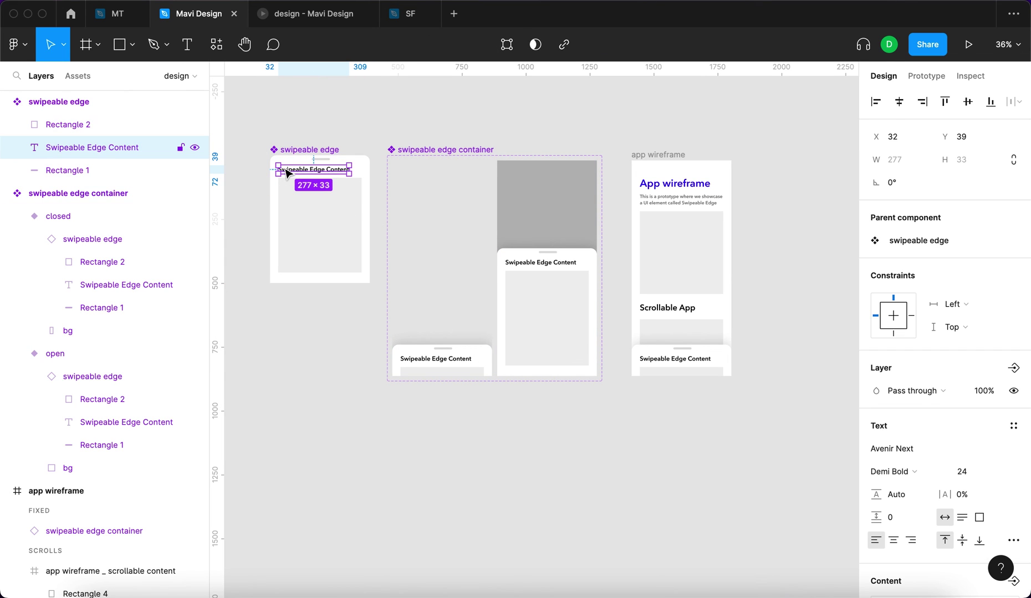
{"action": "scroll", "coordinate": [942, 449], "scroll_direction": "down", "scroll_amount": 5}
{"action": "left_click", "coordinate": [876, 439]}
{"action": "left_click_drag", "start_coordinate": [757, 429], "coordinate": [796, 427]}
{"action": "left_click_drag", "start_coordinate": [817, 366], "coordinate": [886, 332]}
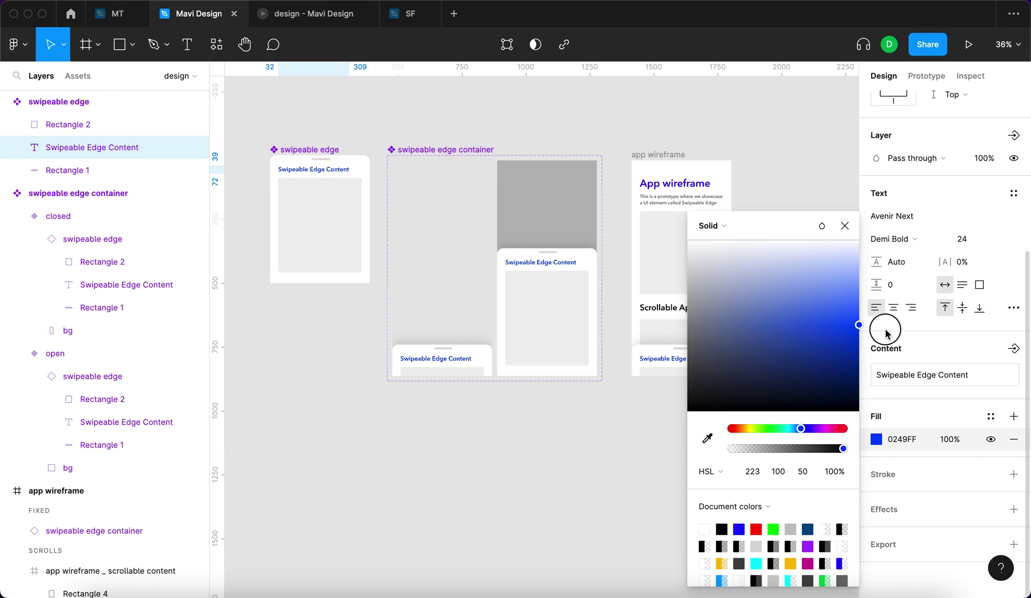
{"action": "left_click", "coordinate": [845, 225]}
{"action": "left_click", "coordinate": [804, 174]}
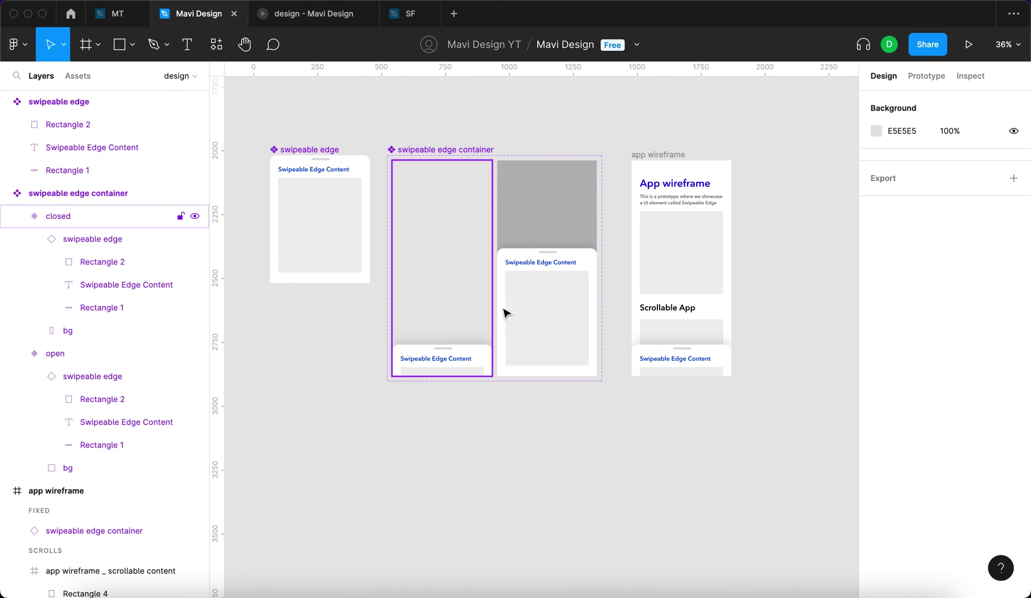
Preview the recoloured headings in the prototype, scrolling the content and opening and closing the swipeable edge.
{"action": "left_click", "coordinate": [334, 23]}
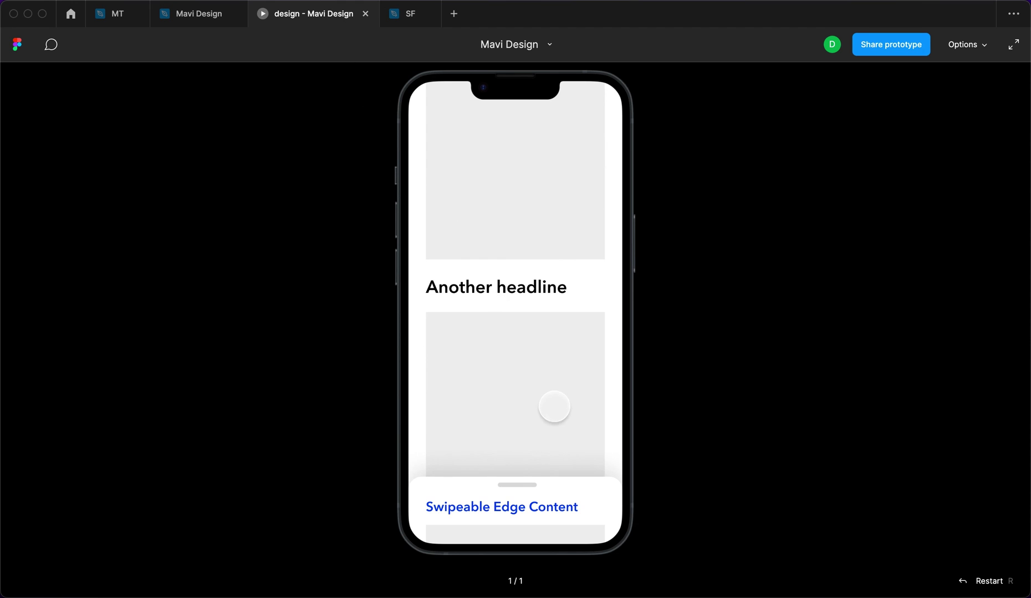
{"action": "scroll", "coordinate": [549, 411], "scroll_direction": "up", "scroll_amount": 5}
{"action": "scroll", "coordinate": [545, 412], "scroll_direction": "down", "scroll_amount": 4}
{"action": "left_click", "coordinate": [568, 422]}
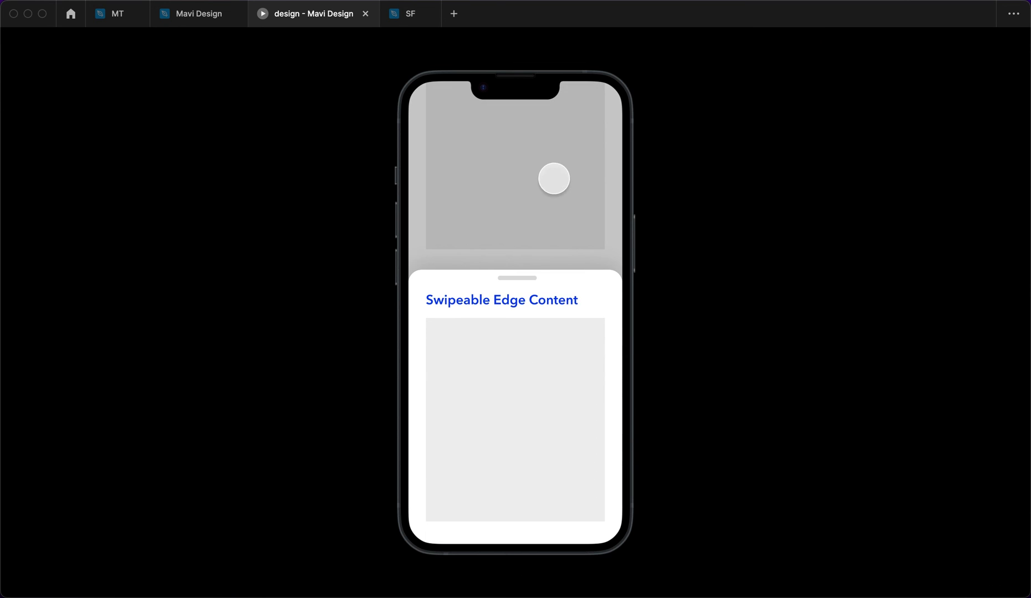
{"action": "left_click", "coordinate": [552, 179]}
{"action": "left_click_drag", "start_coordinate": [543, 272], "coordinate": [533, 365]}
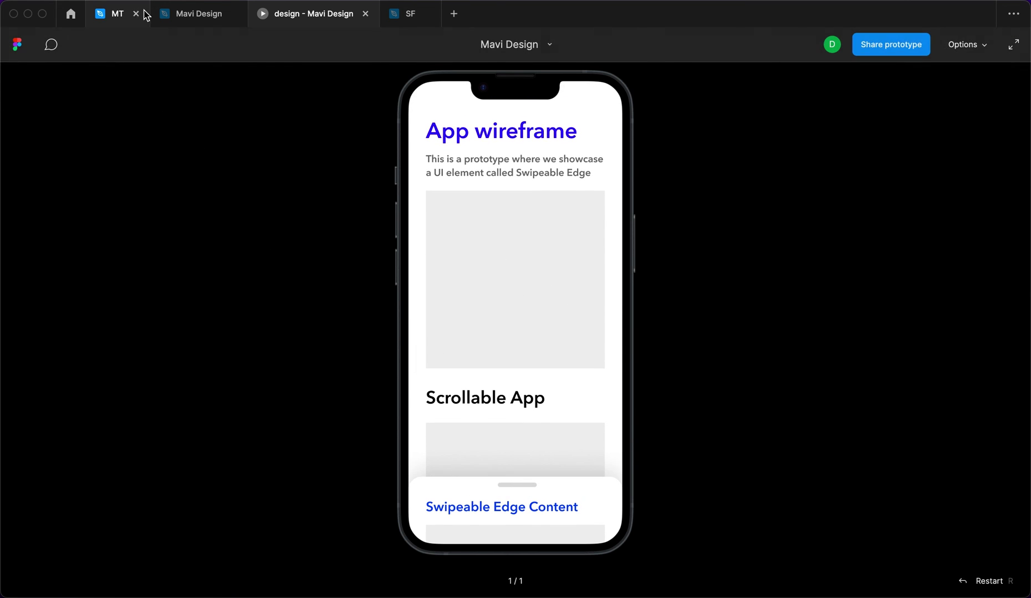
Return to the design file, undo the blue recolouring of both headings and select the app wireframe frame.
{"action": "left_click", "coordinate": [197, 13]}
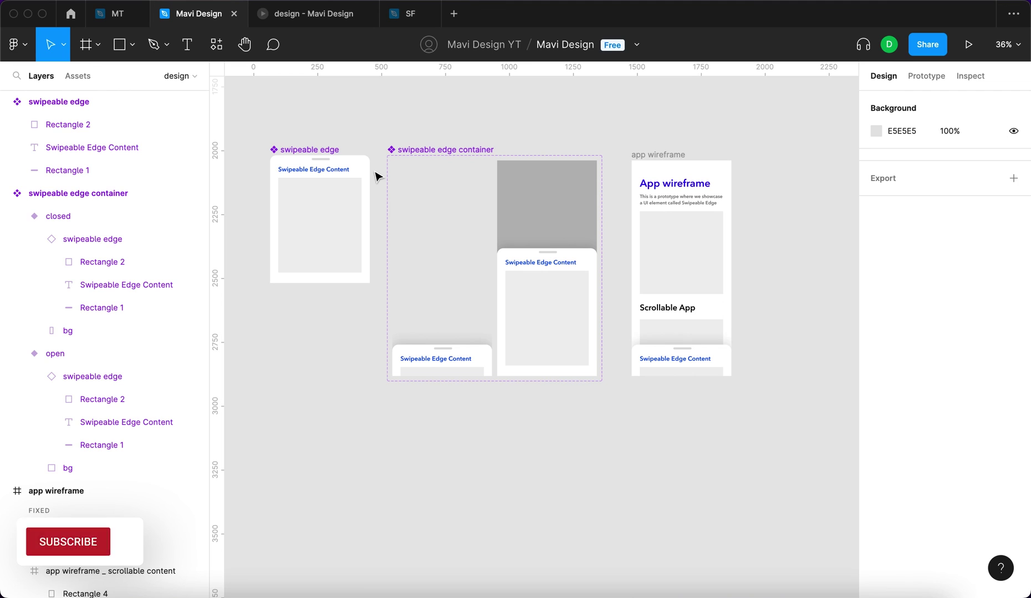
{"action": "left_click", "coordinate": [690, 169]}
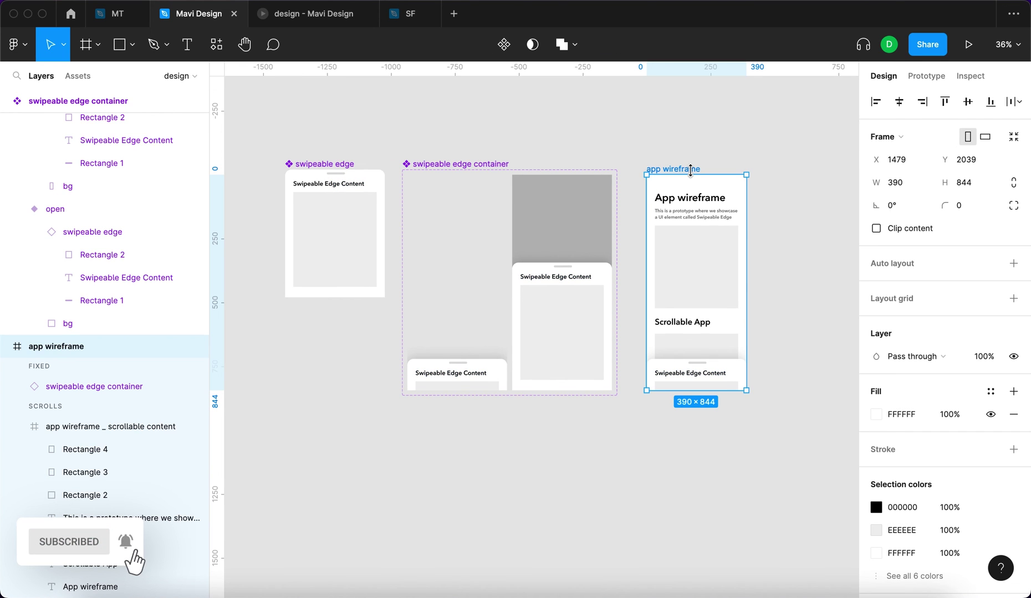